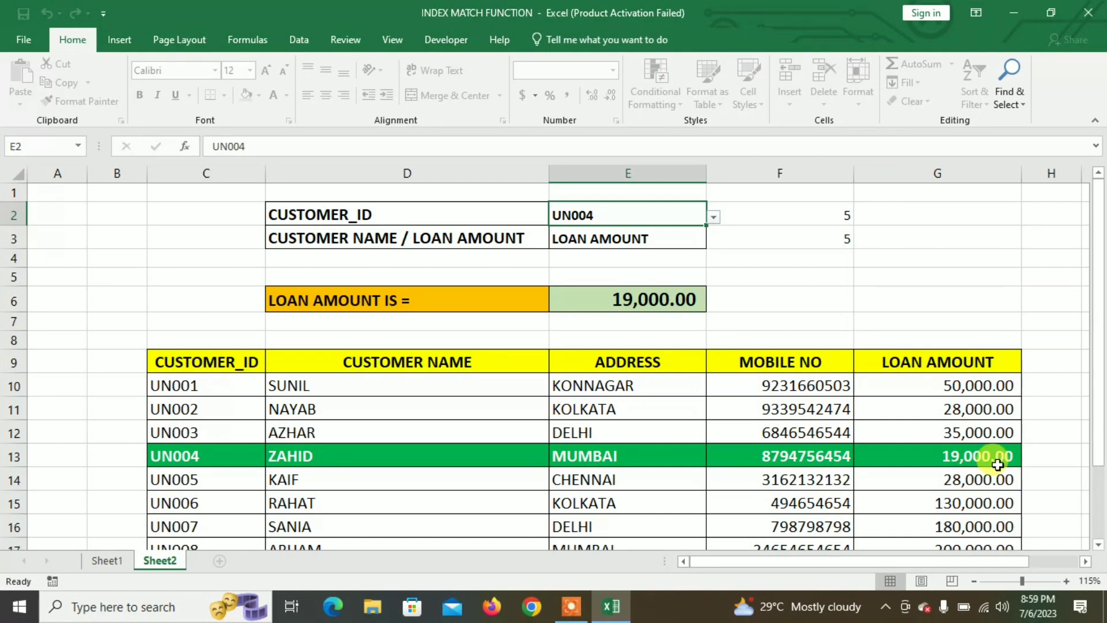
- Set the lookup field choice in cell E3 to CUSTOMER NAME
{"action": "left_click", "coordinate": [679, 241]}
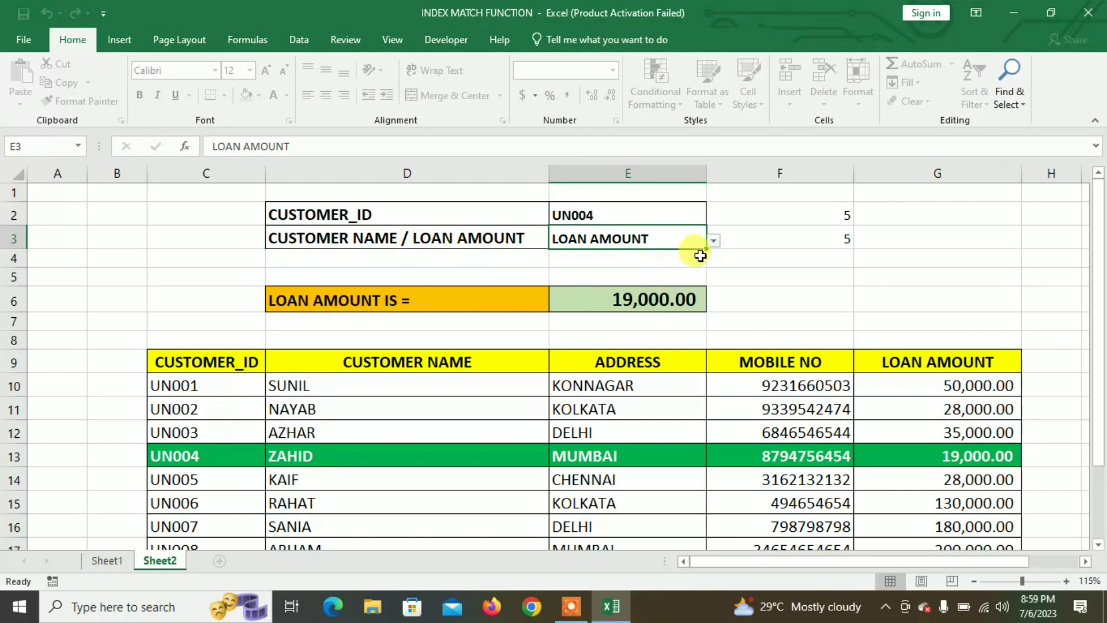
{"action": "left_click", "coordinate": [714, 240]}
{"action": "left_click", "coordinate": [664, 259]}
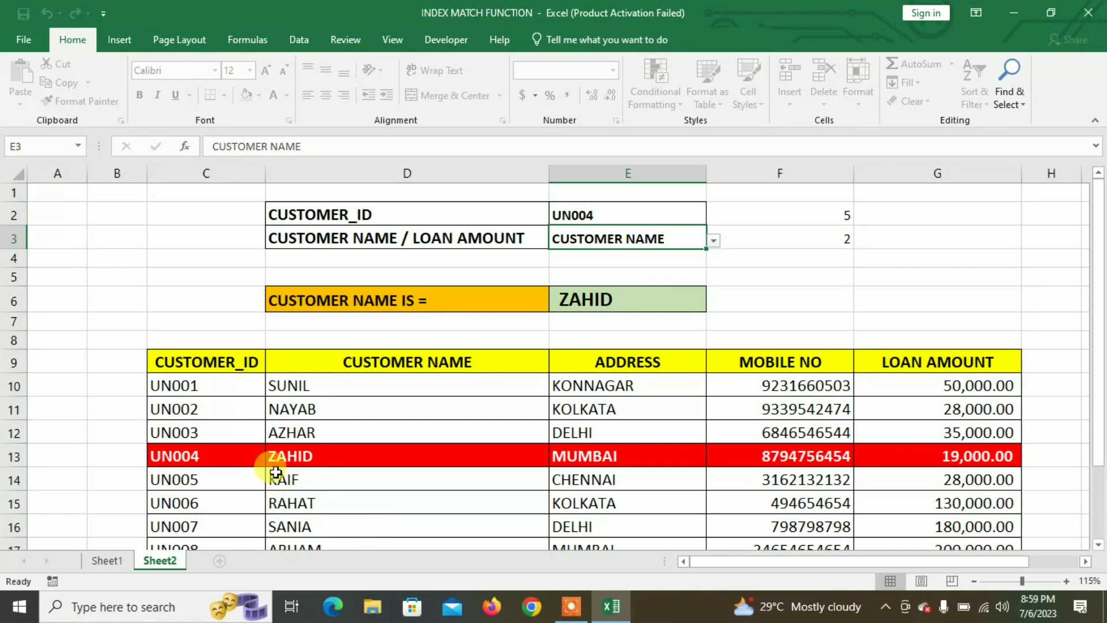
- Change the lookup field choice in cell E3 to LOAN AMOUNT while keeping customer ID UN004
{"action": "left_click", "coordinate": [587, 213]}
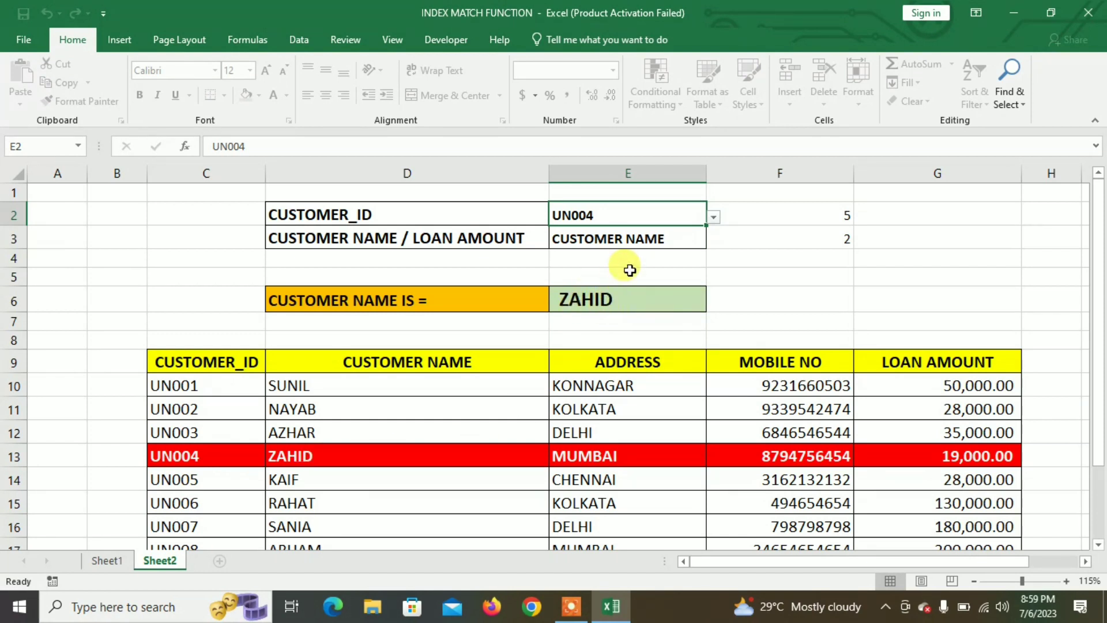
{"action": "left_click", "coordinate": [670, 238]}
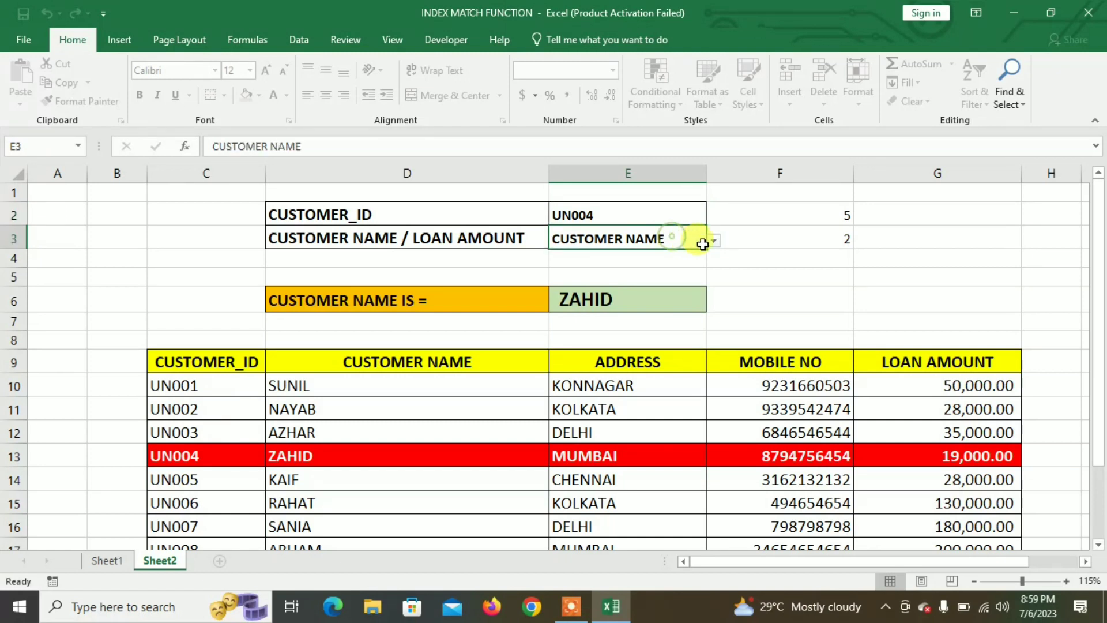
{"action": "left_click", "coordinate": [714, 242]}
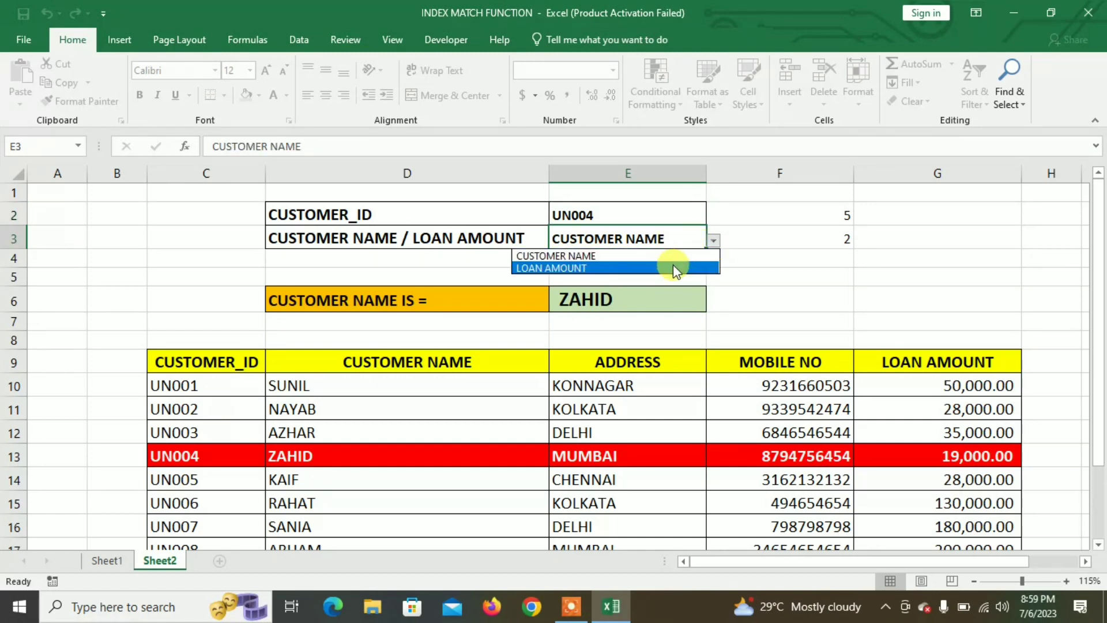
{"action": "left_click", "coordinate": [672, 268]}
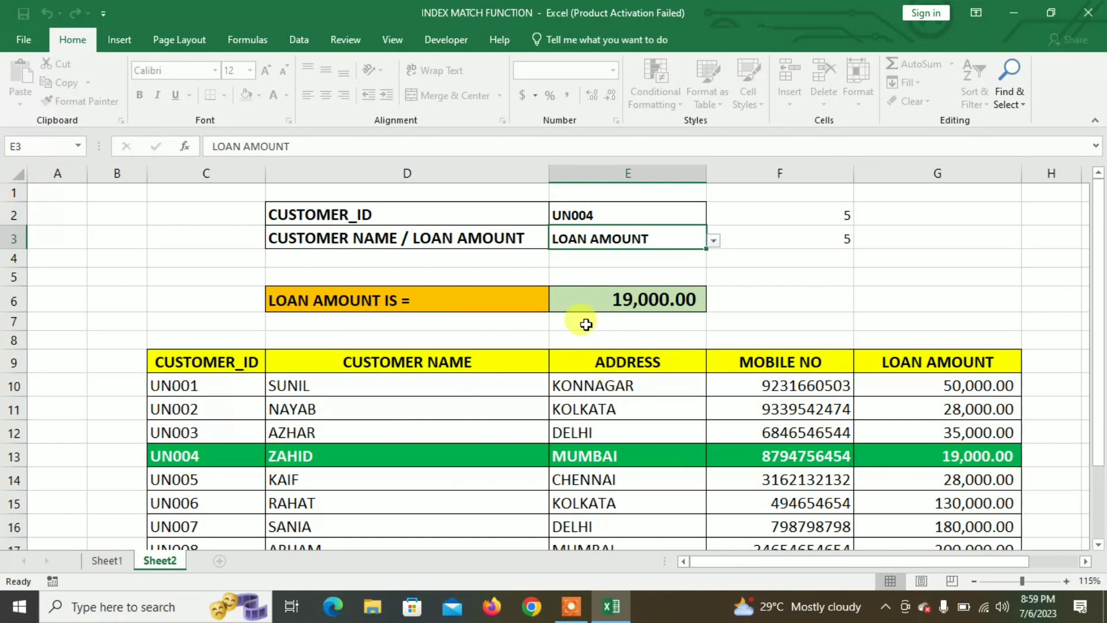
- Switch the E3 lookup choice to CUSTOMER NAME and back to LOAN AMOUNT to test the result row
{"action": "left_click", "coordinate": [713, 240]}
{"action": "left_click", "coordinate": [638, 255]}
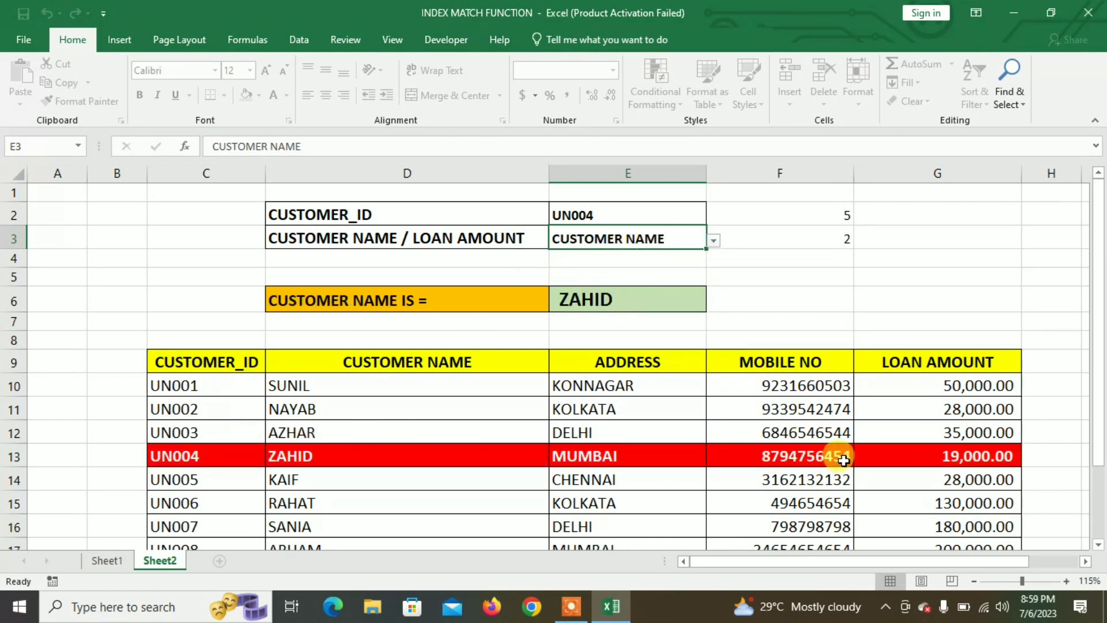
{"action": "left_click", "coordinate": [714, 241]}
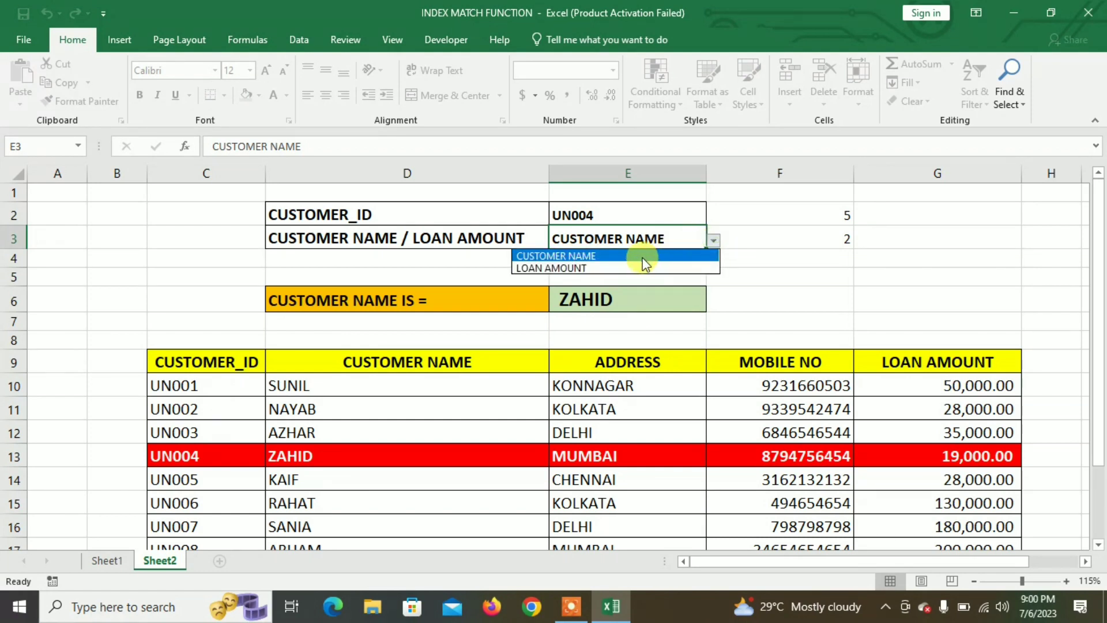
{"action": "left_click", "coordinate": [640, 268]}
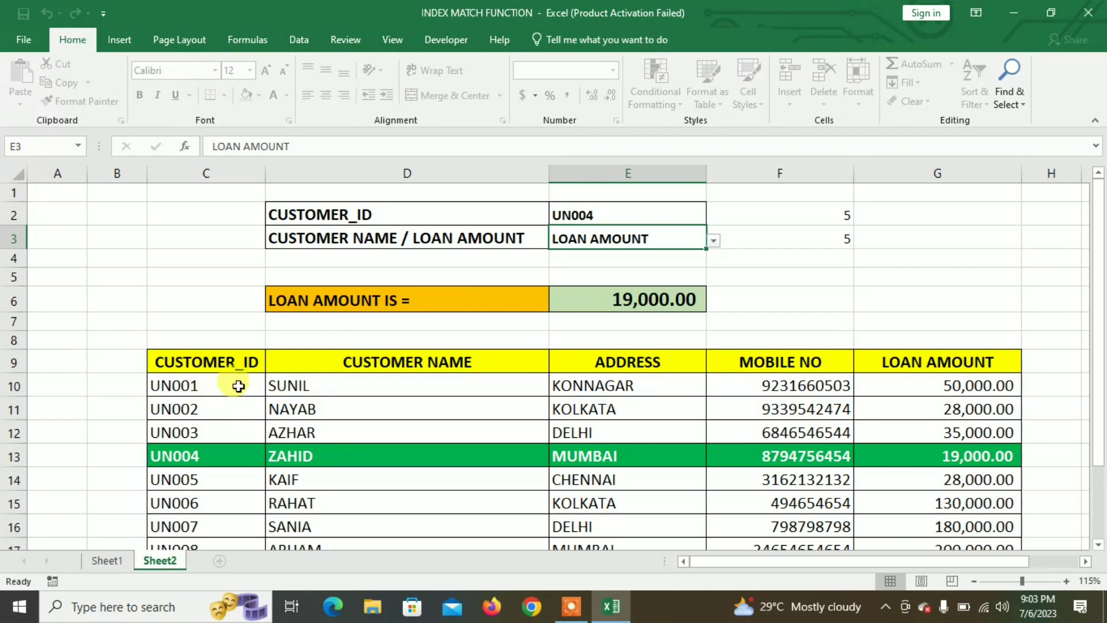
{"action": "left_click_drag", "start_coordinate": [222, 388], "coordinate": [211, 526]}
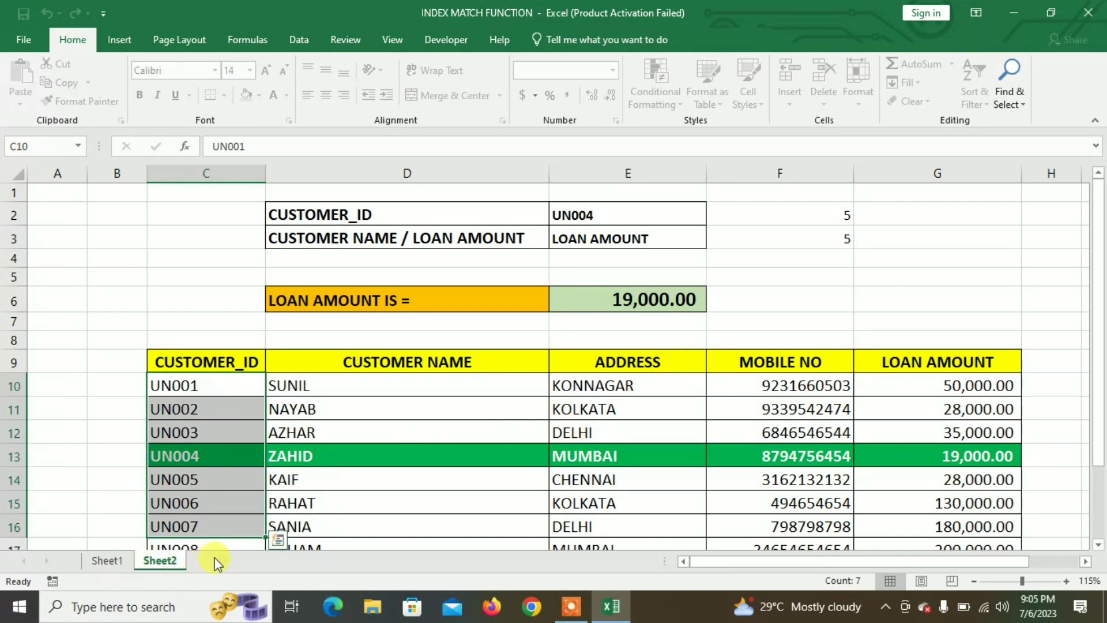
{"action": "left_click", "coordinate": [26, 37]}
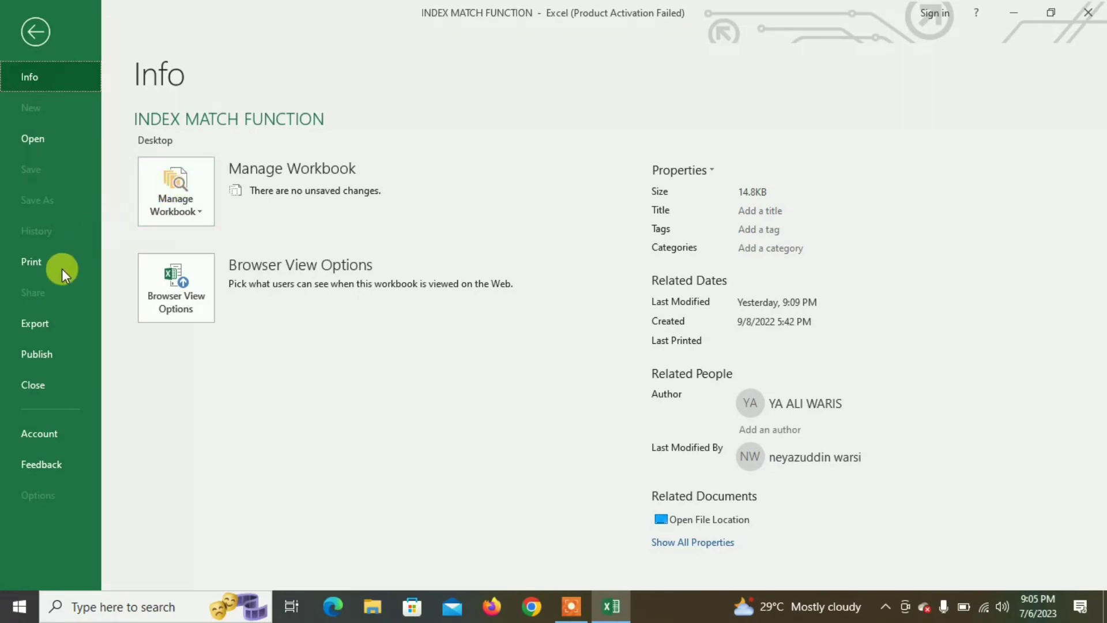
{"action": "key", "text": "Escape"}
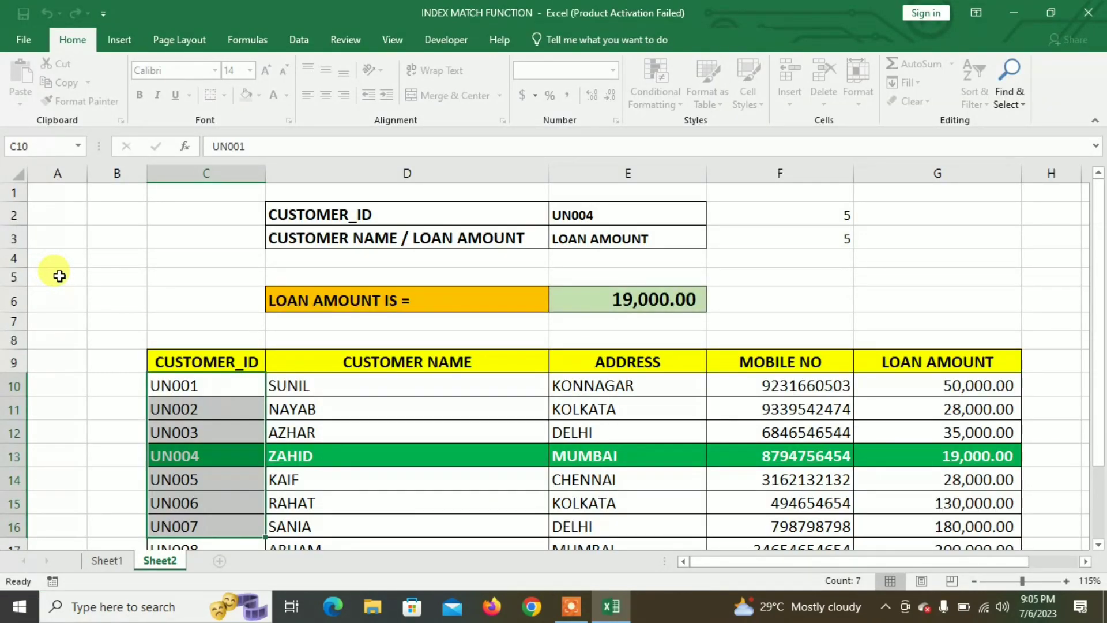
{"action": "left_click", "coordinate": [101, 291]}
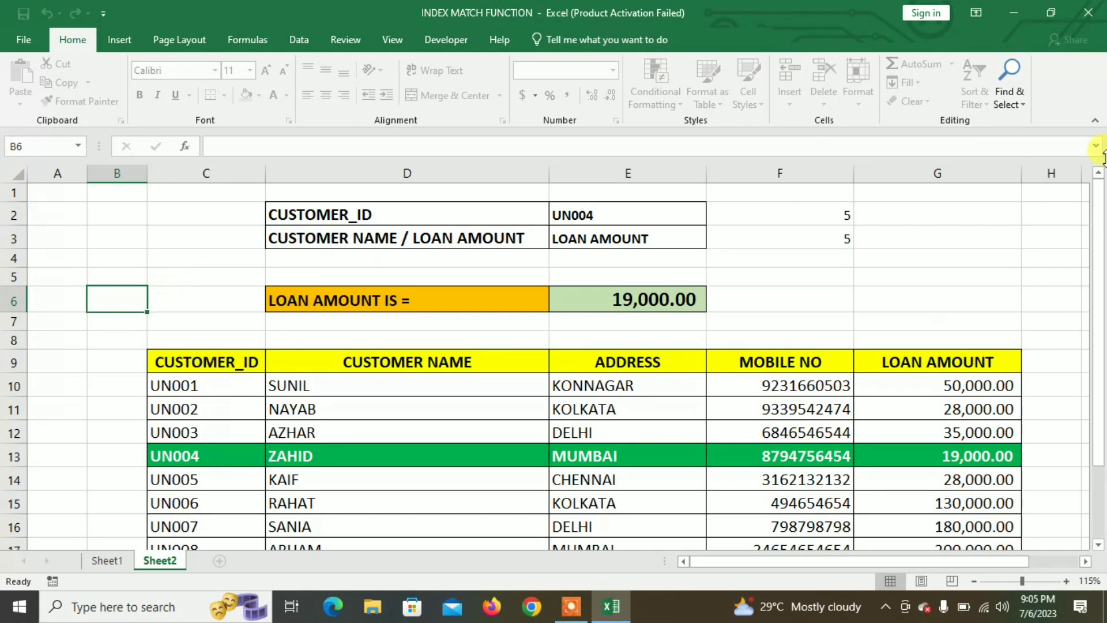
- Close the INDEX MATCH FUNCTION workbook and launch Excel with a new blank workbook, dismissing the activation wizard
{"action": "left_click", "coordinate": [1088, 13]}
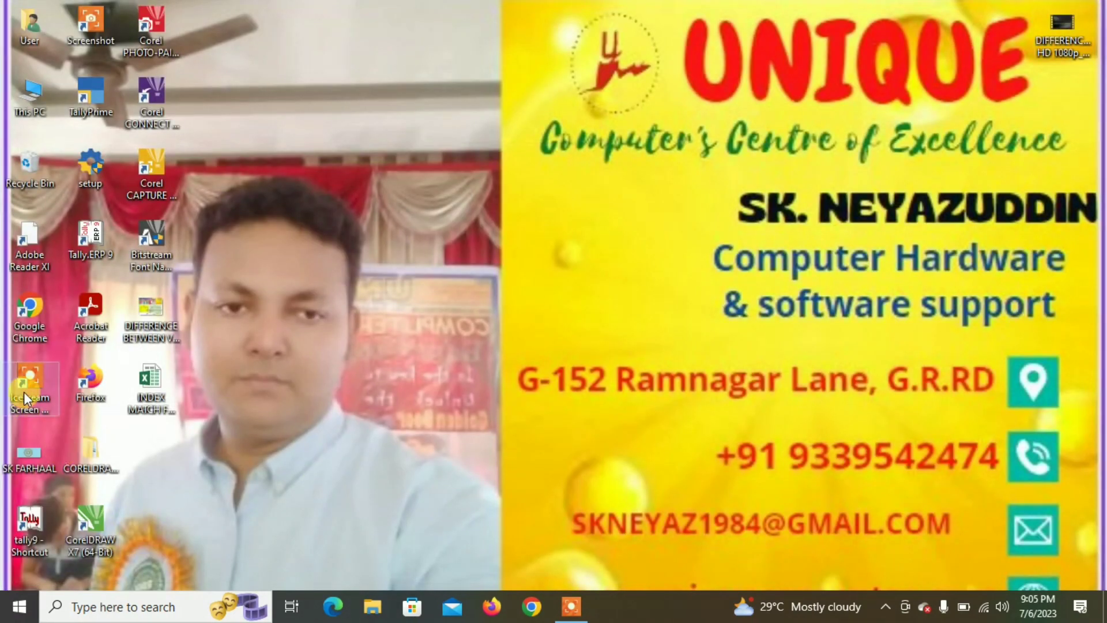
{"action": "left_click", "coordinate": [131, 610]}
{"action": "type", "text": "excel"}
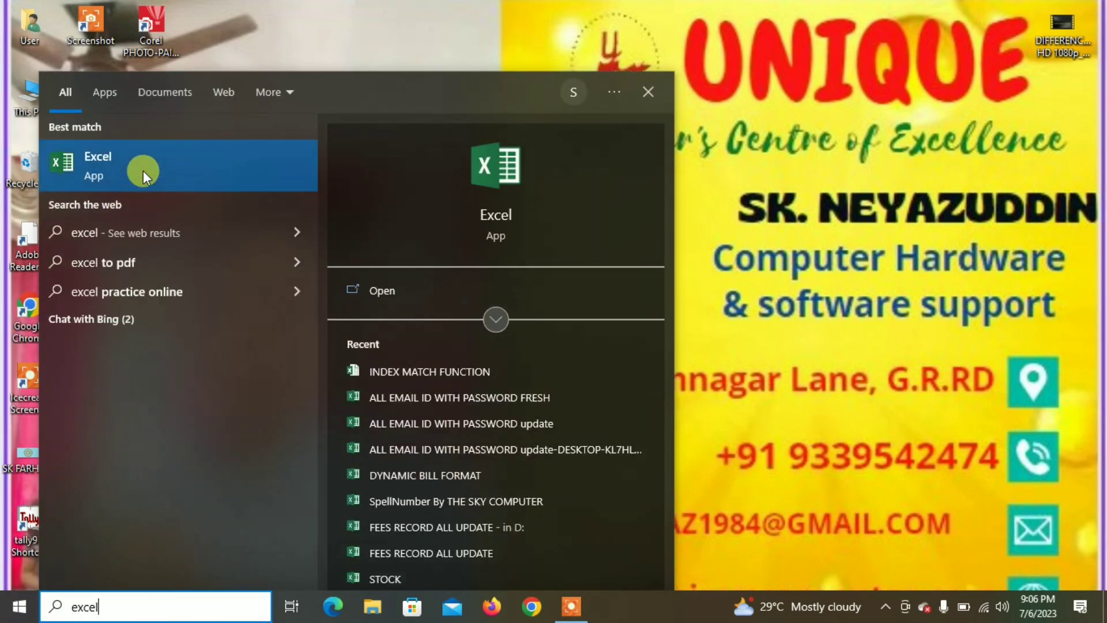
{"action": "left_click", "coordinate": [142, 170]}
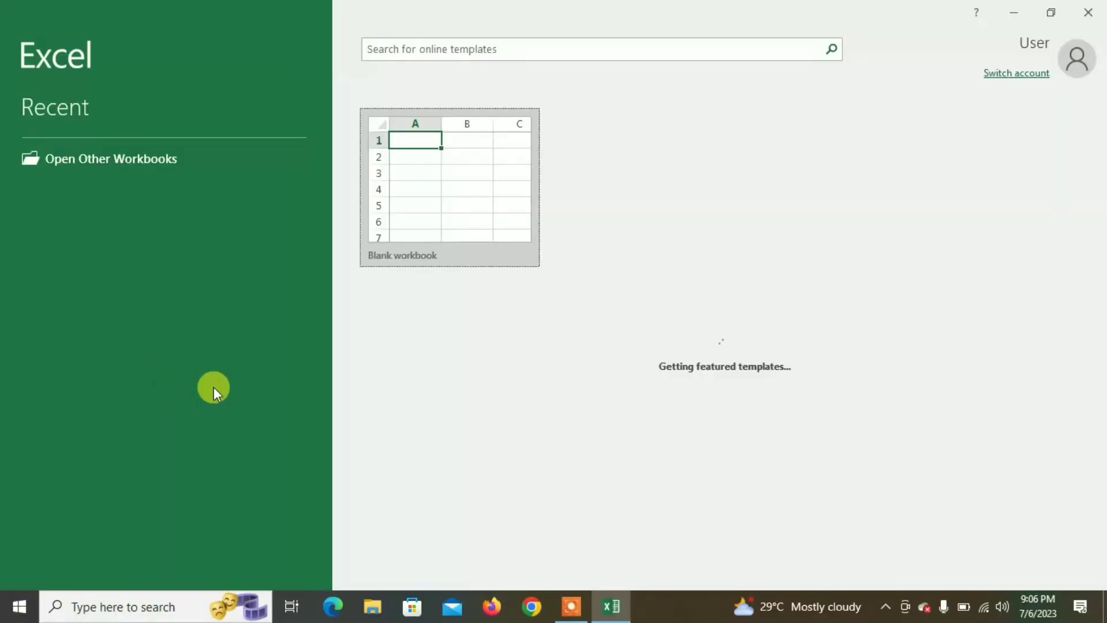
{"action": "left_click", "coordinate": [458, 199]}
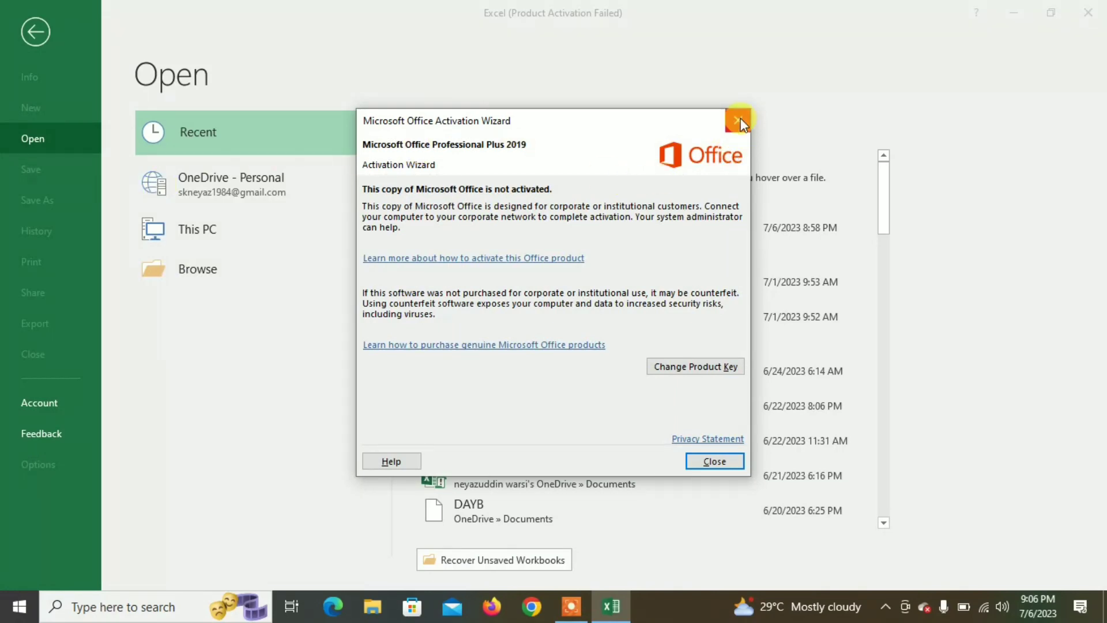
{"action": "left_click", "coordinate": [738, 121]}
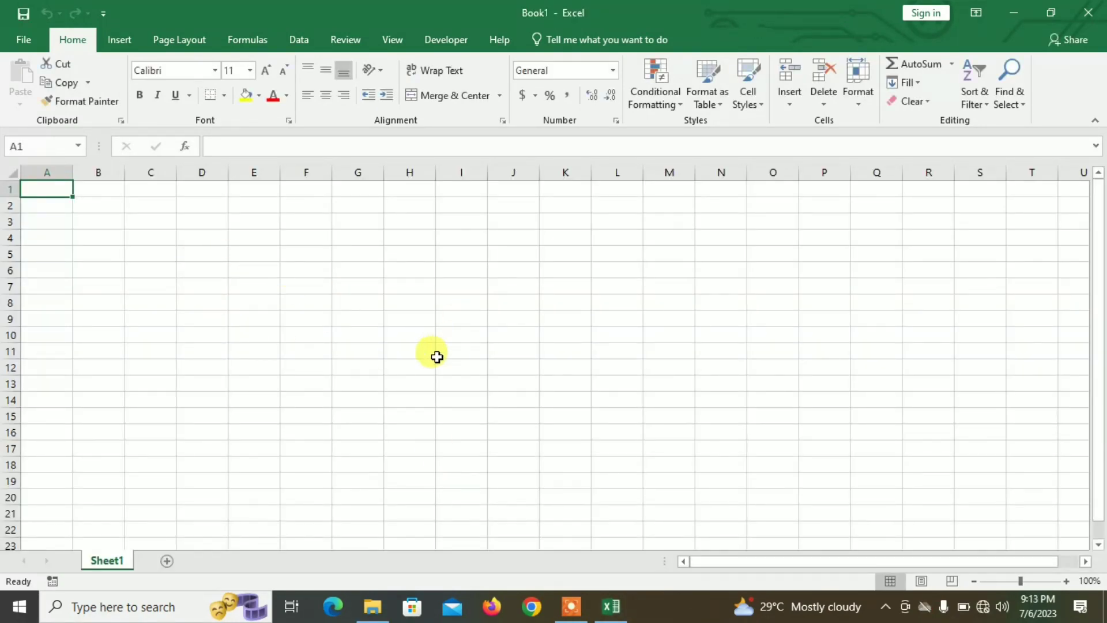
- Enter the column header CUS_ID in cell B6 of the blank sheet
{"action": "scroll", "coordinate": [398, 404], "scroll_direction": "up", "scroll_amount": 4}
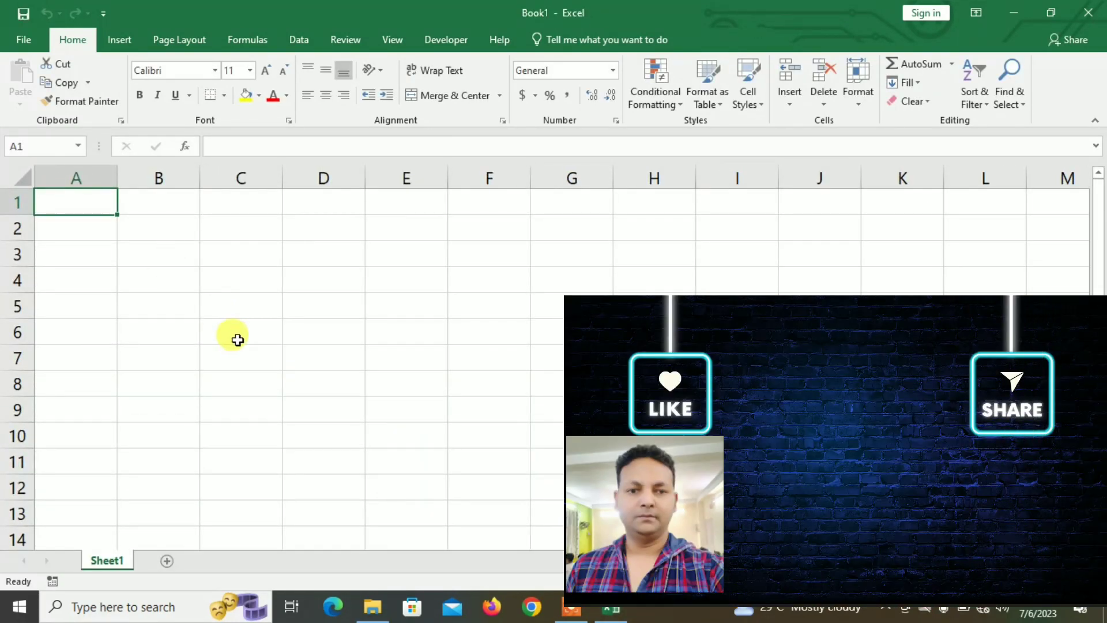
{"action": "left_click", "coordinate": [163, 330]}
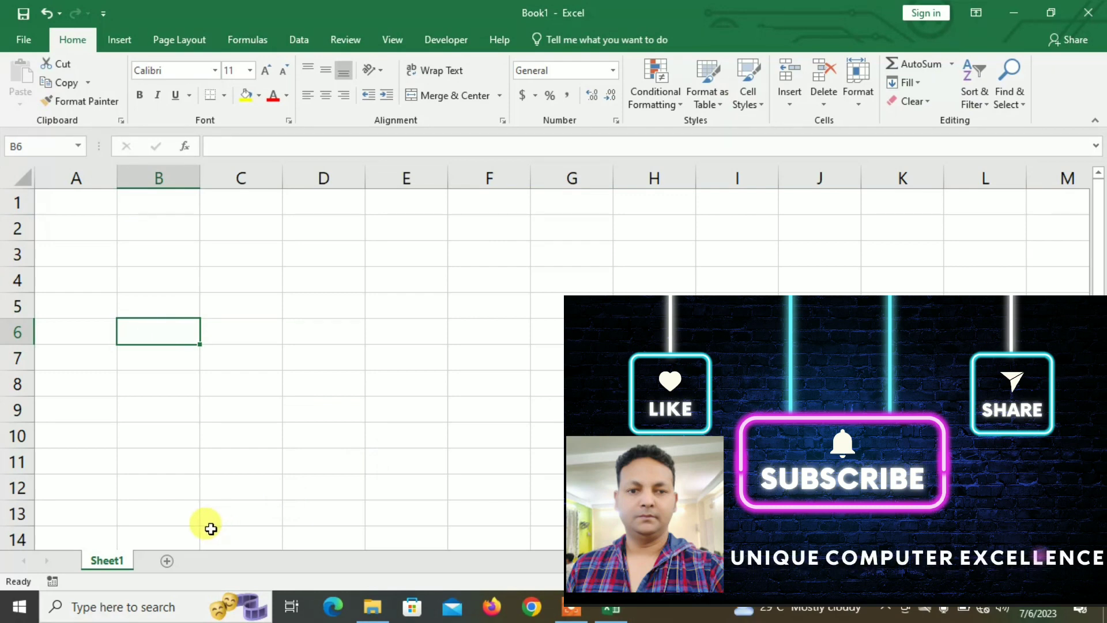
{"action": "type", "text": "cus"}
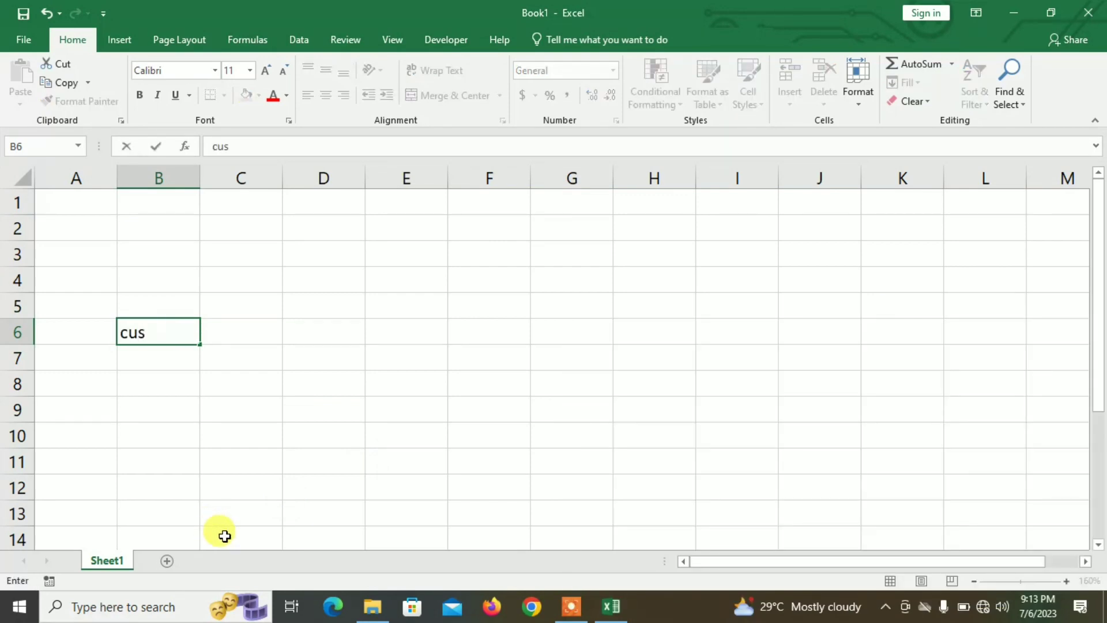
{"action": "key", "text": "BackSpace"}
{"action": "key", "text": "BackSpace"}
{"action": "key", "text": "BackSpace"}
{"action": "type", "text": "CUAS"}
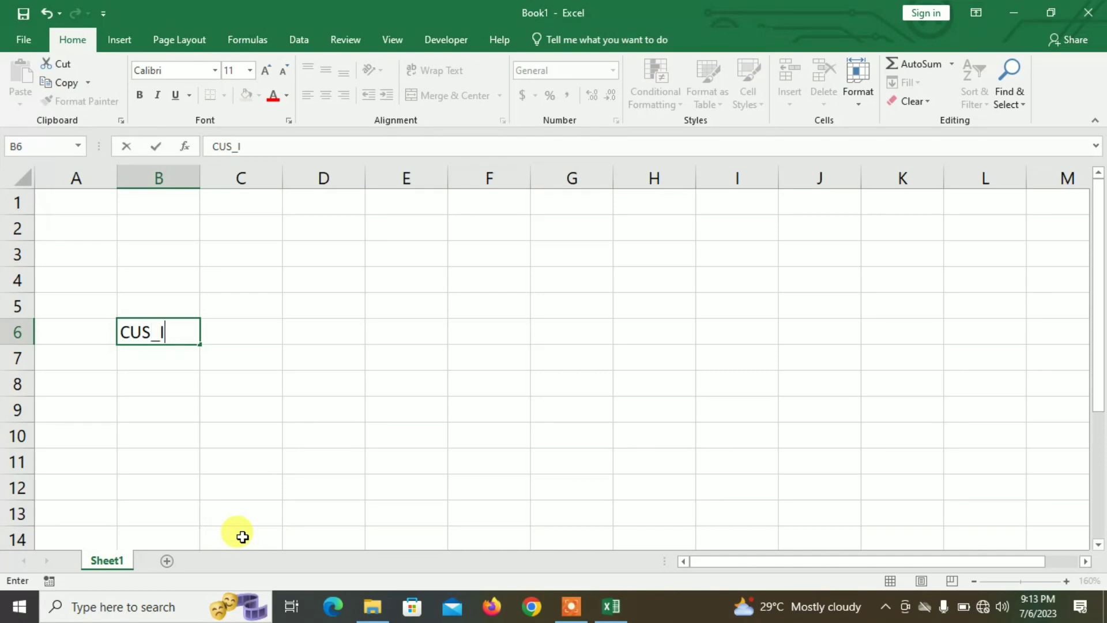
{"action": "key", "text": "Tab"}
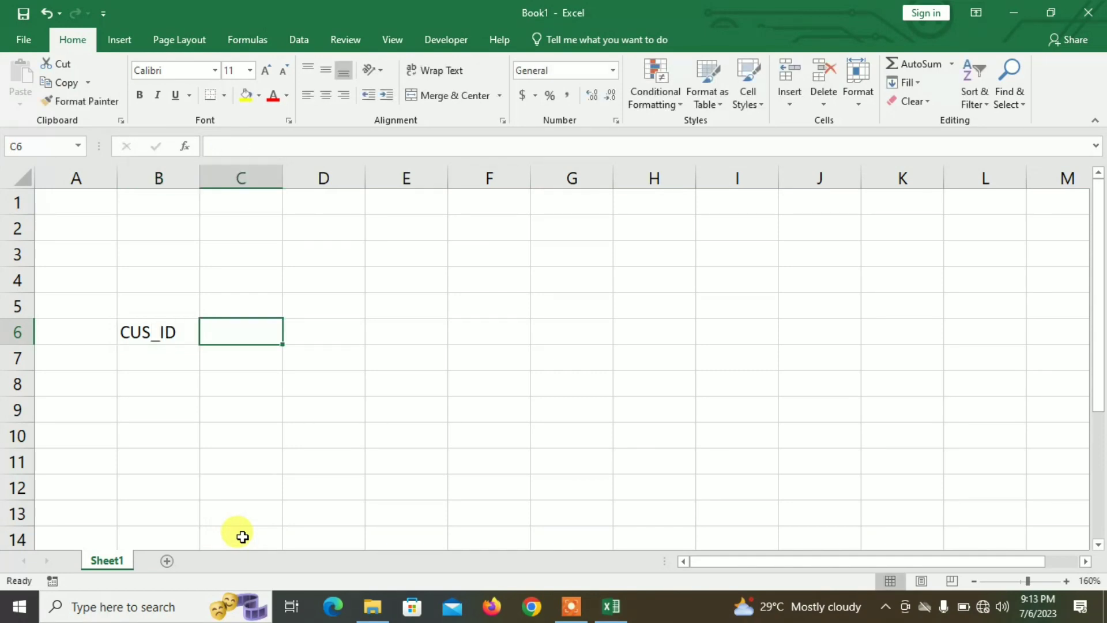
- Enter the headers CUSTOMER NAME in C6 and ADDRESS in D6
{"action": "type", "text": "SUA"}
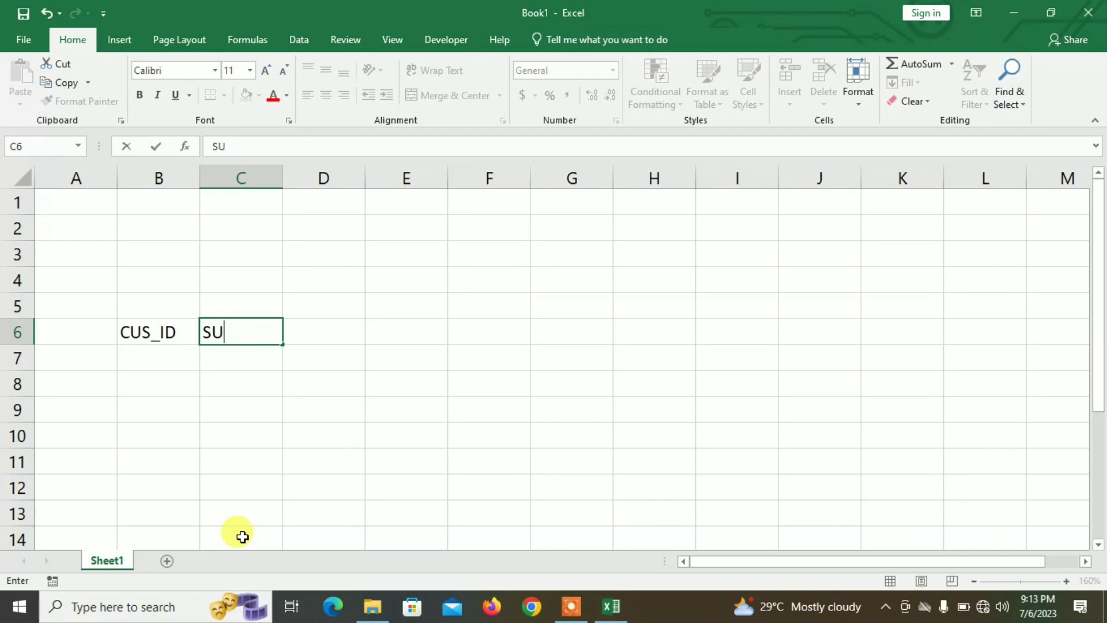
{"action": "key", "text": "BackSpace"}
{"action": "key", "text": "BackSpace"}
{"action": "type", "text": "CUSTOMER "}
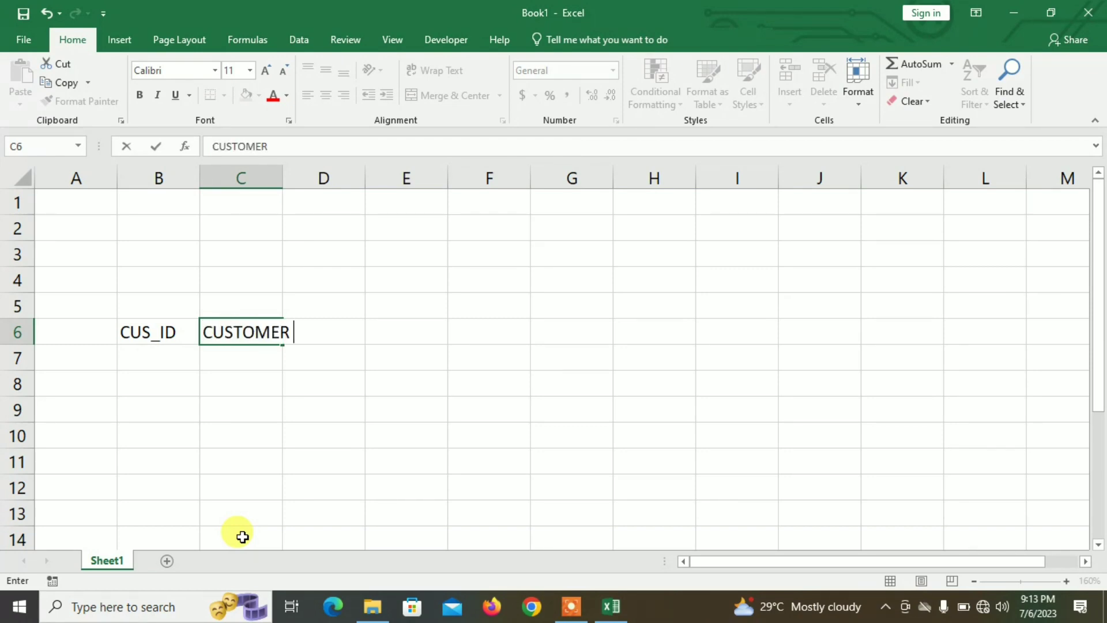
{"action": "type", "text": "NAME"}
{"action": "key", "text": "Tab"}
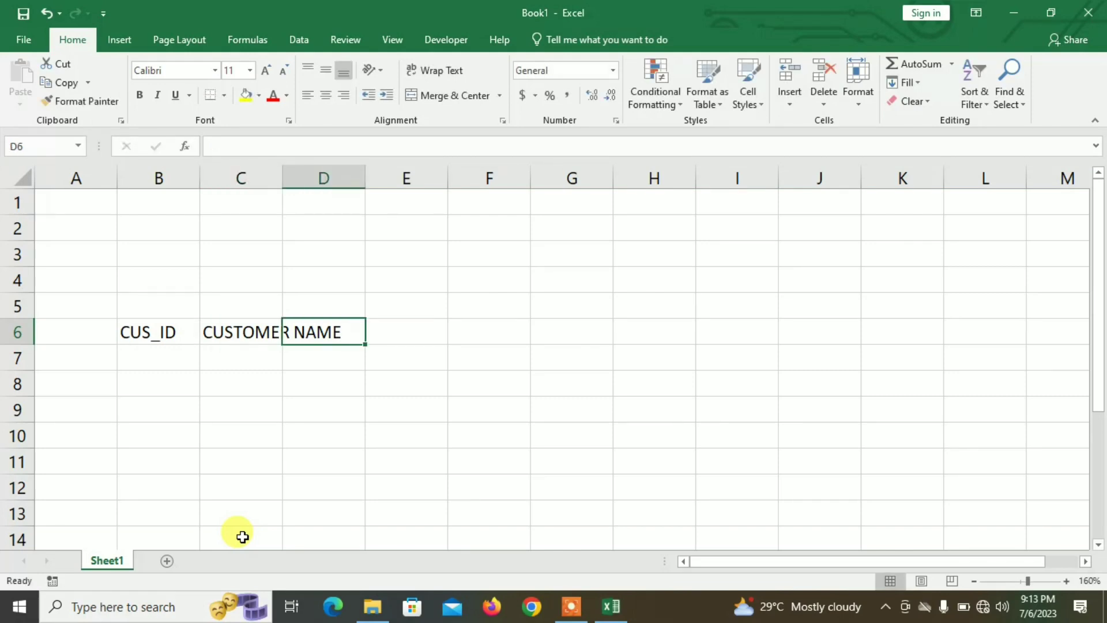
{"action": "type", "text": "ADDRESS"}
{"action": "key", "text": "Tab"}
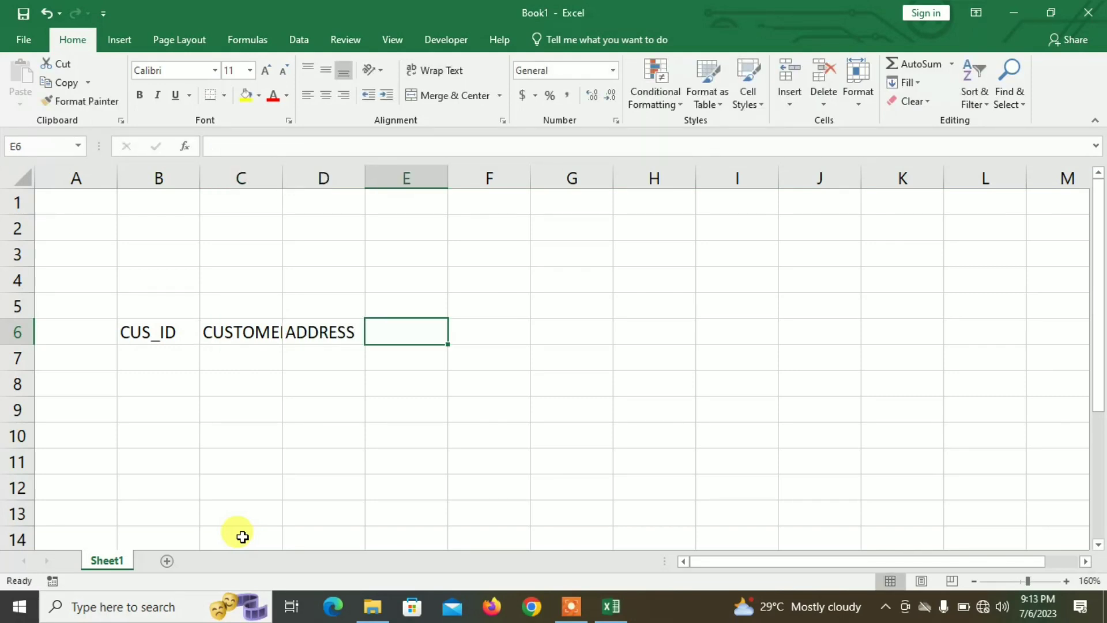
- Enter the header MOBILE NO in cell E6
{"action": "type", "text": "MBI"}
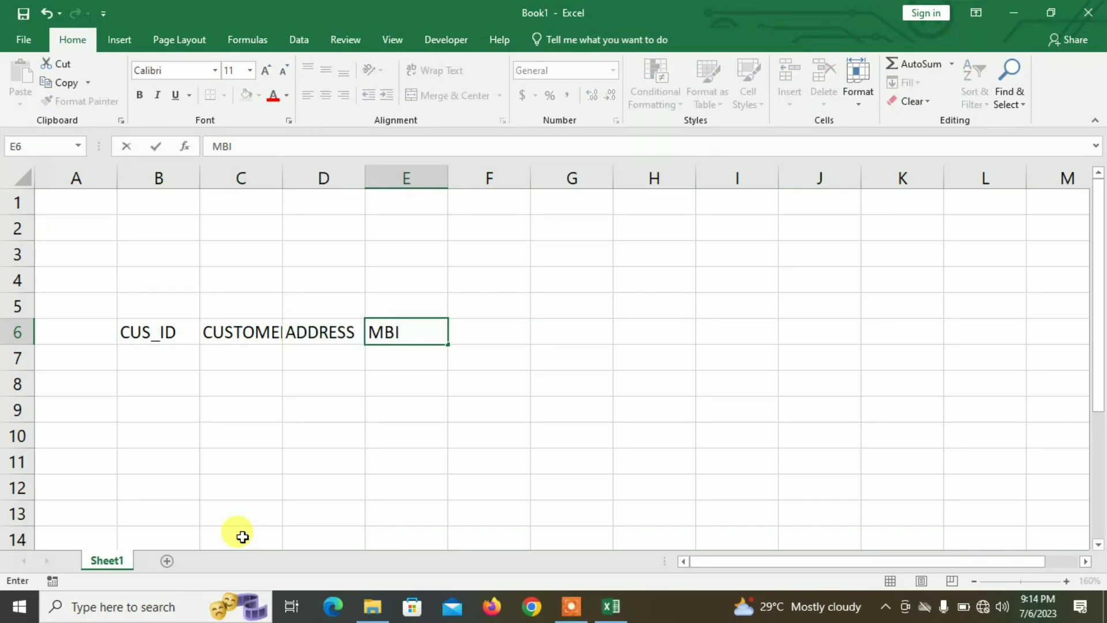
{"action": "key", "text": "BackSpace"}
{"action": "key", "text": "BackSpace"}
{"action": "key", "text": "BackSpace"}
{"action": "type", "text": "MOBILE NO"}
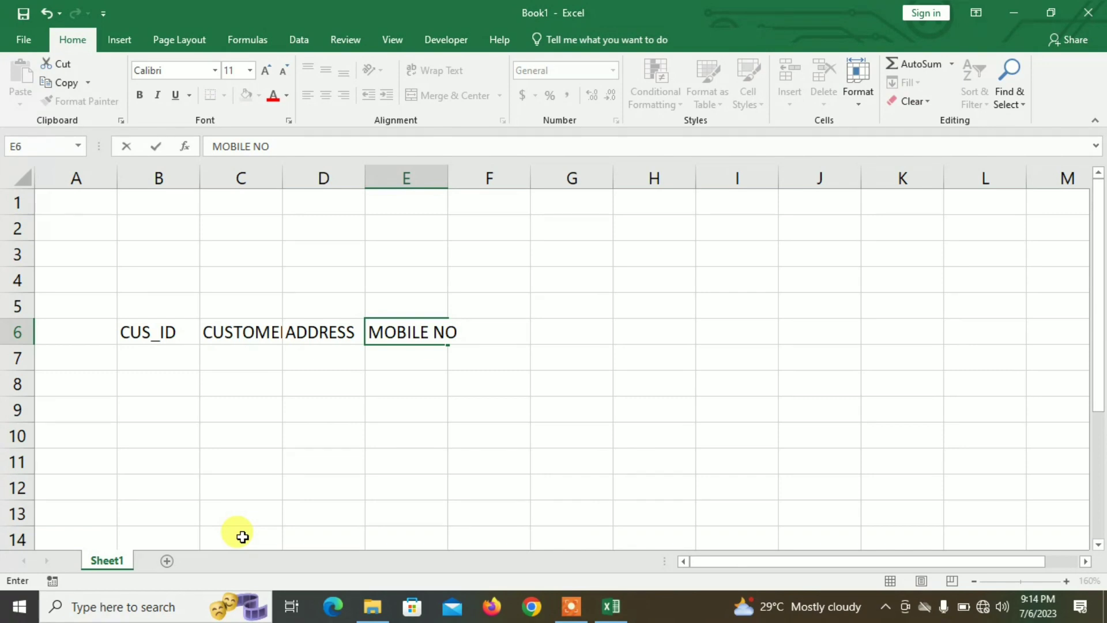
{"action": "key", "text": "Tab"}
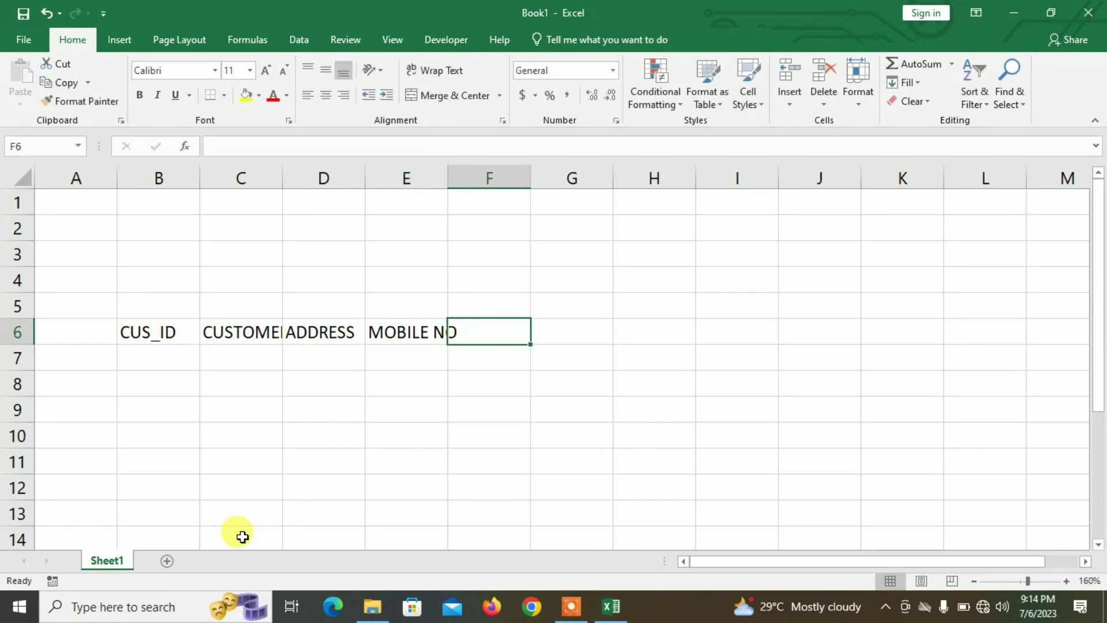
- Enter the headers LOAN ISSUE DATE in F6 and LOAN AMOUNT in G6
{"action": "type", "text": "LOAN"}
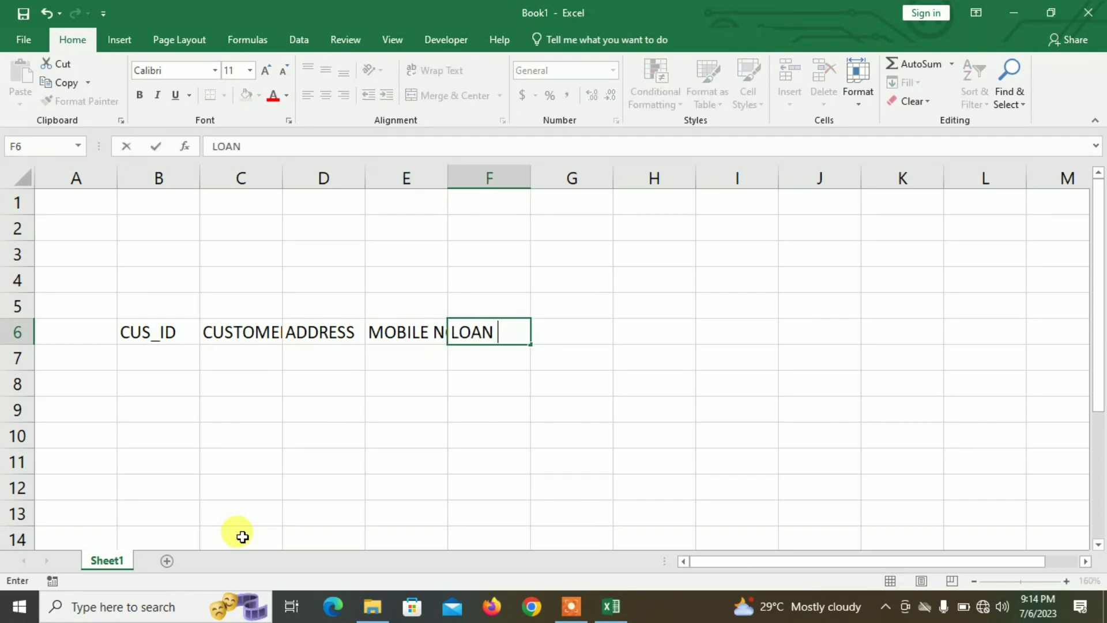
{"action": "type", "text": " ISSUE"}
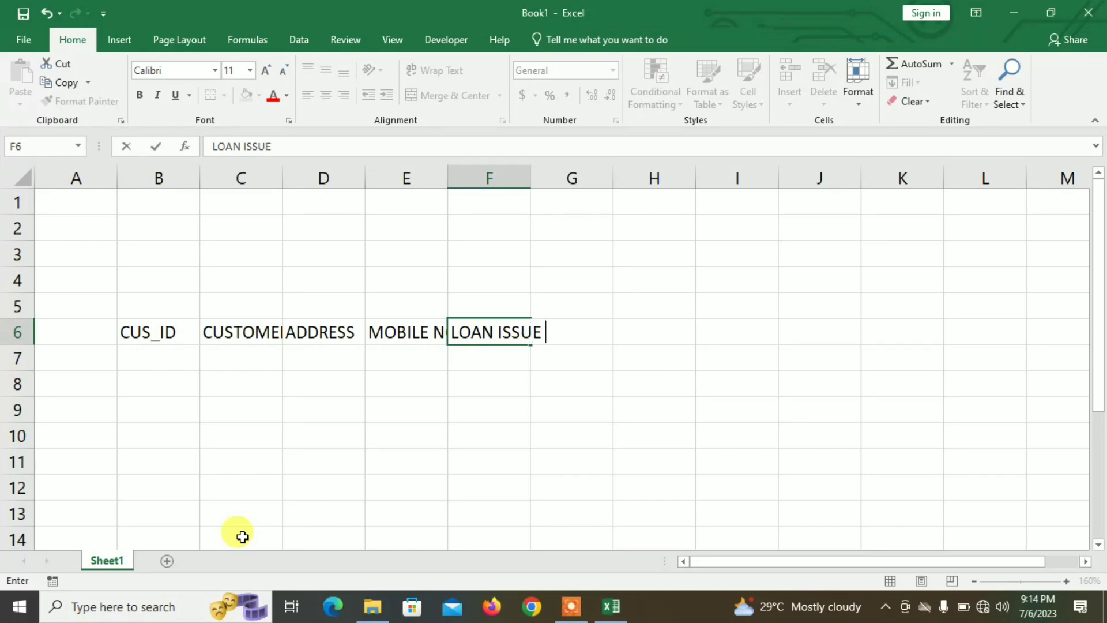
{"action": "type", "text": " DATE"}
{"action": "key", "text": "Tab"}
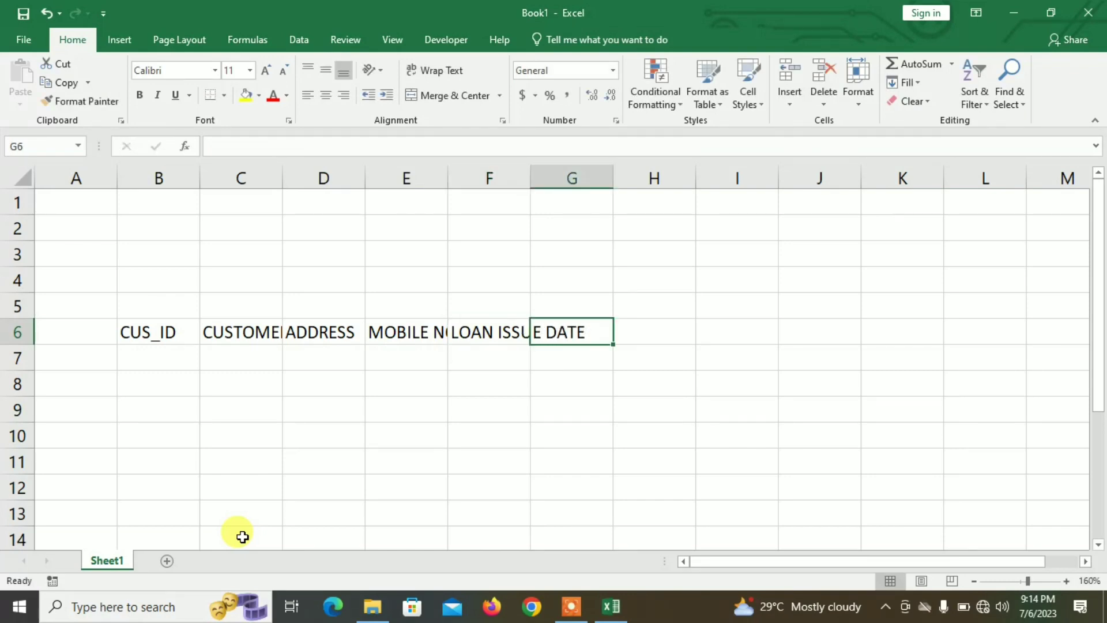
{"action": "type", "text": "LOAN"}
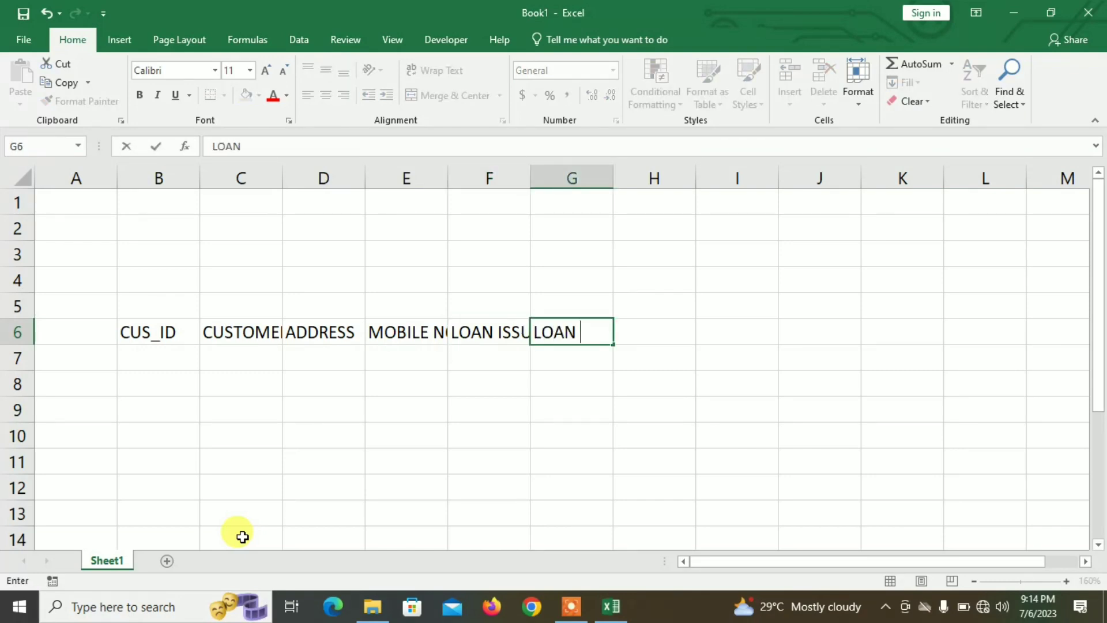
{"action": "type", "text": " AMOUNT"}
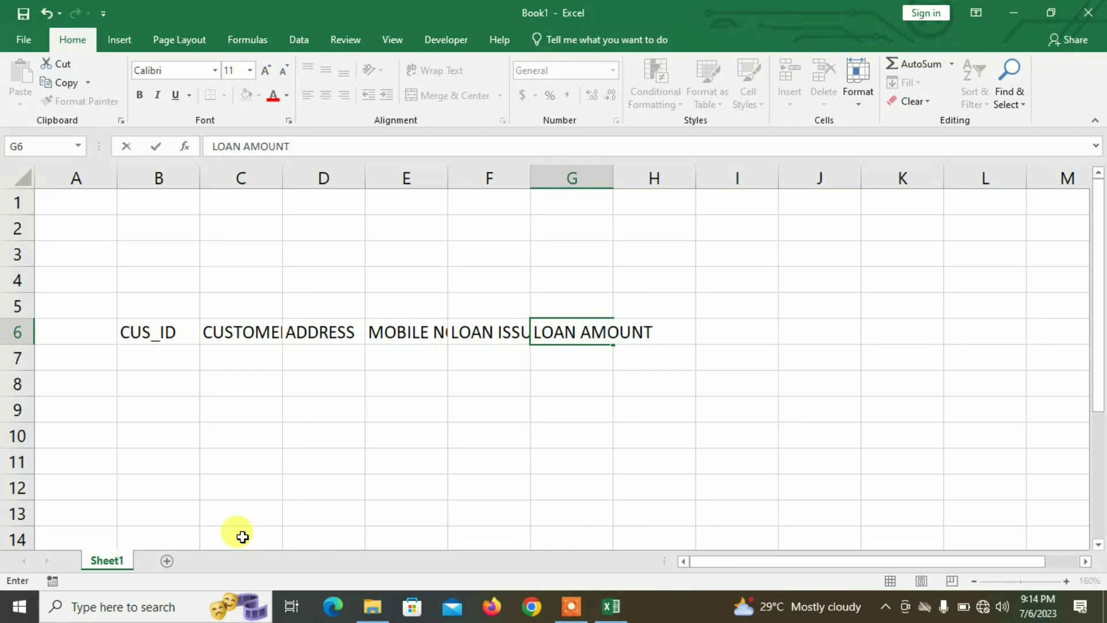
{"action": "left_click", "coordinate": [375, 398]}
- Make the headers in B6:G6 bold and centred, and autofit their column widths
{"action": "left_click_drag", "start_coordinate": [163, 335], "coordinate": [573, 330]}
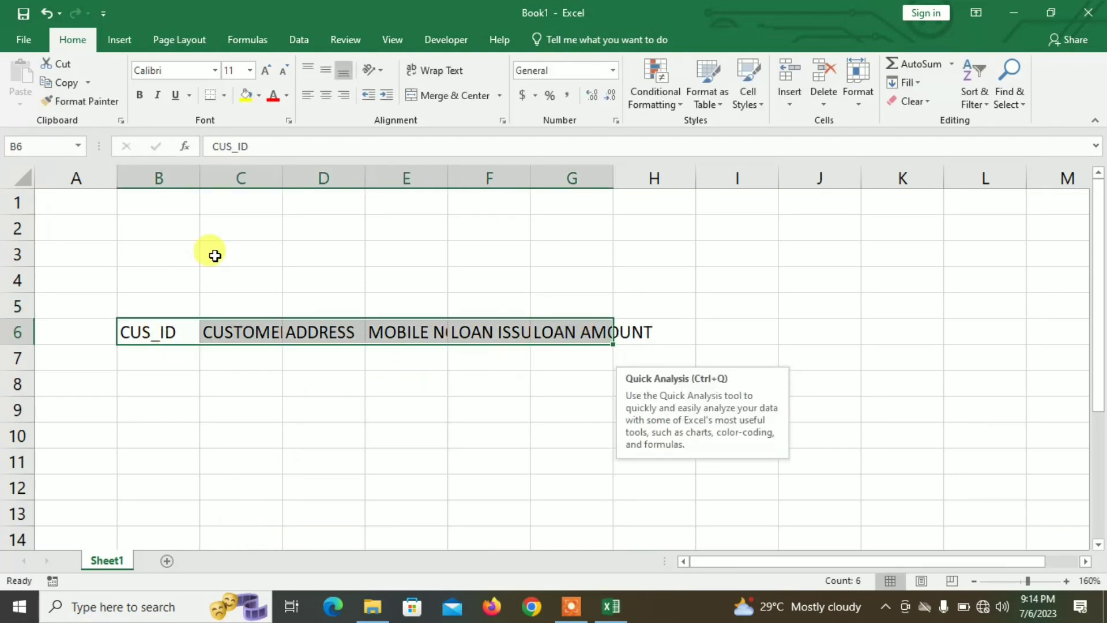
{"action": "left_click", "coordinate": [141, 96]}
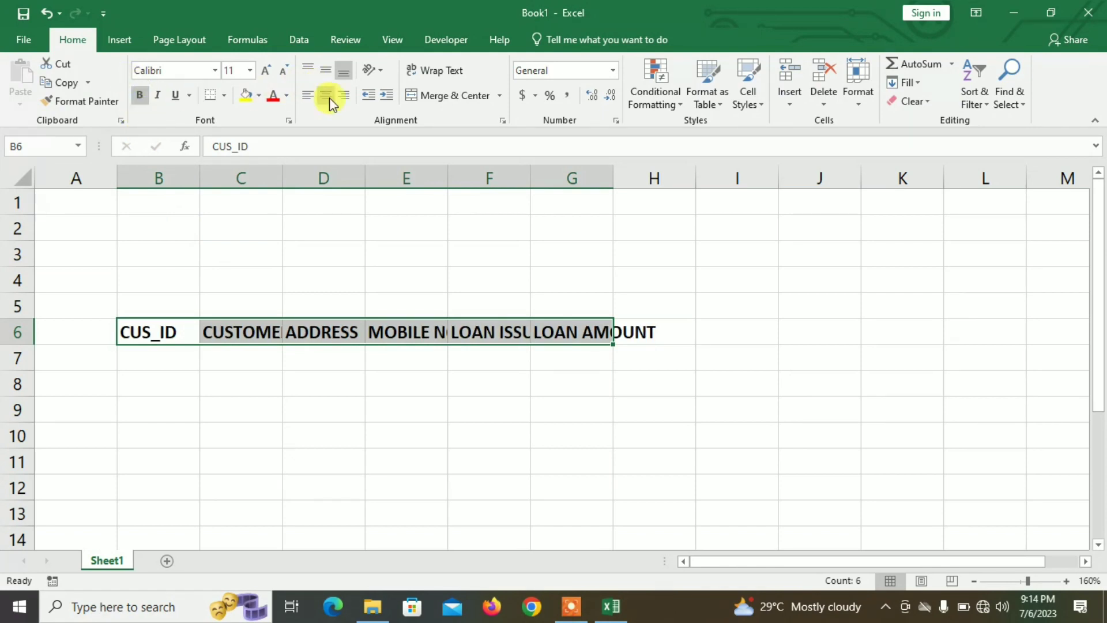
{"action": "left_click", "coordinate": [327, 96]}
{"action": "left_click", "coordinate": [858, 104]}
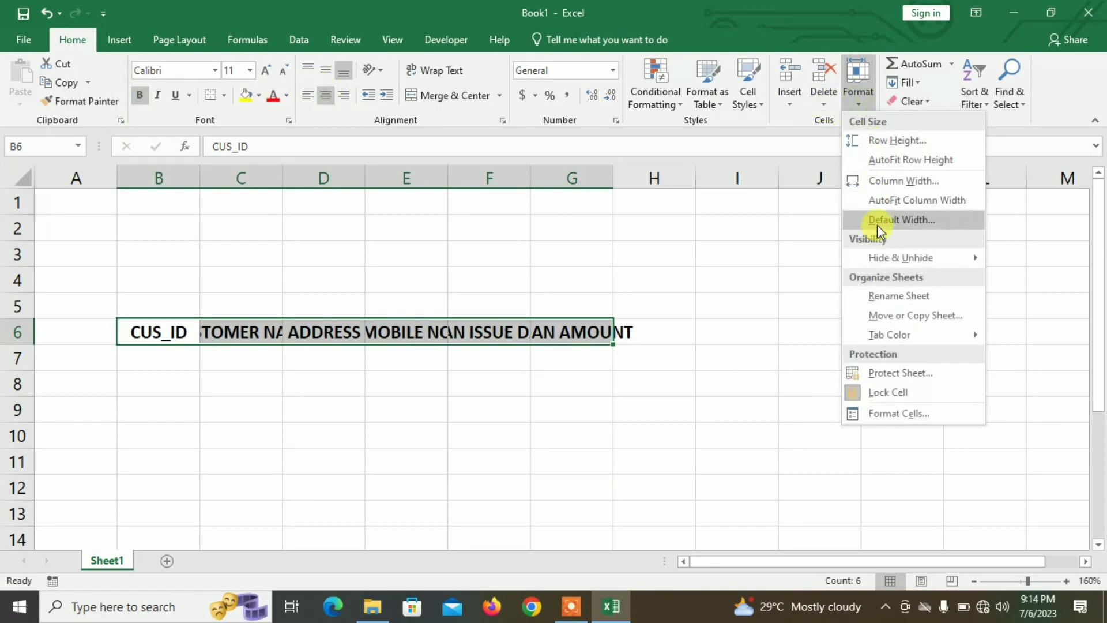
{"action": "left_click", "coordinate": [875, 199]}
{"action": "left_click", "coordinate": [287, 402]}
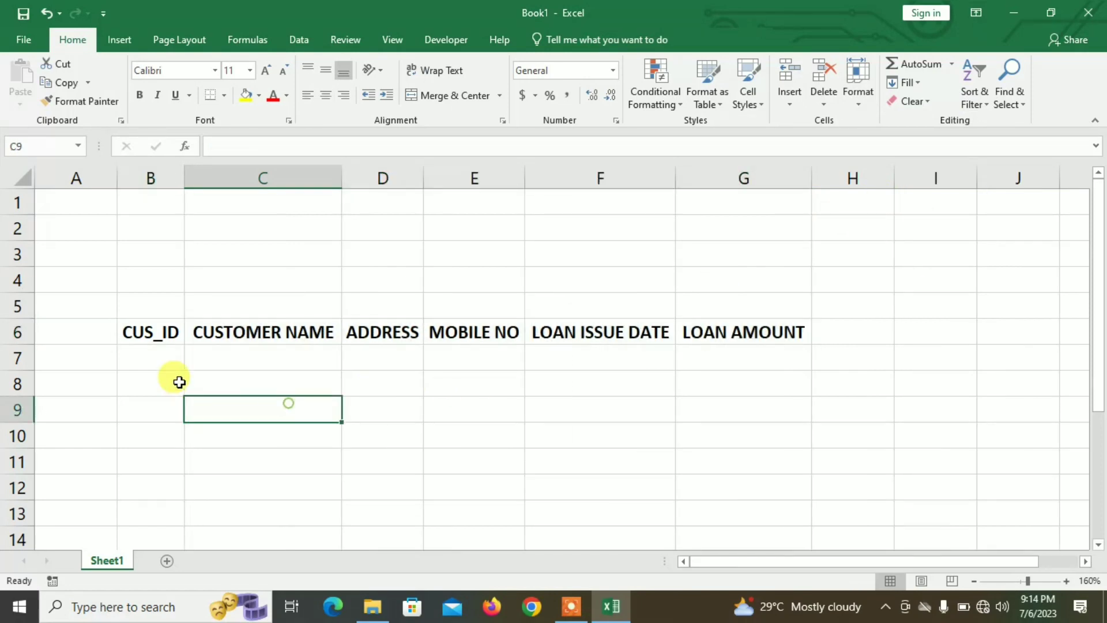
- Enter the first two sequential customer IDs in B7 and B8 under CUS_ID
{"action": "left_click", "coordinate": [161, 356]}
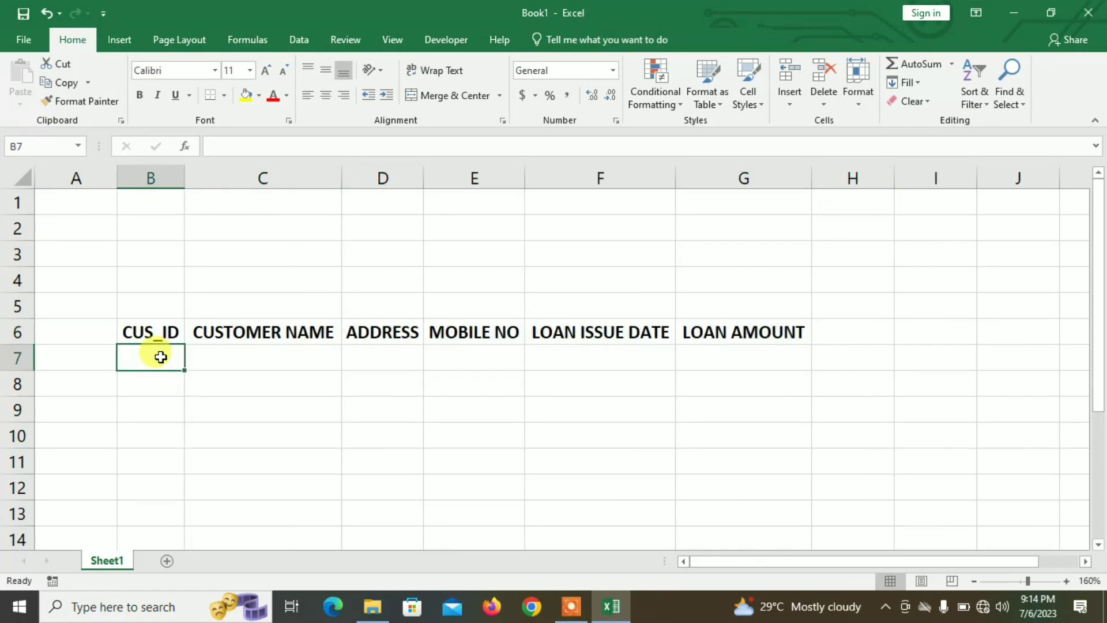
{"action": "type", "text": "CUS"}
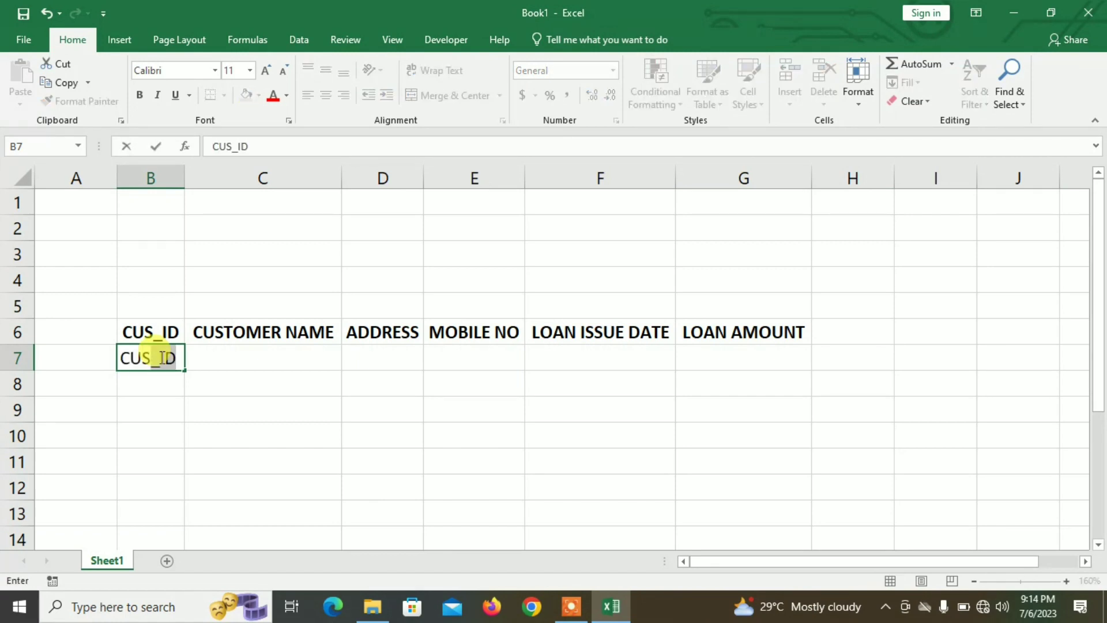
{"action": "type", "text": "001"}
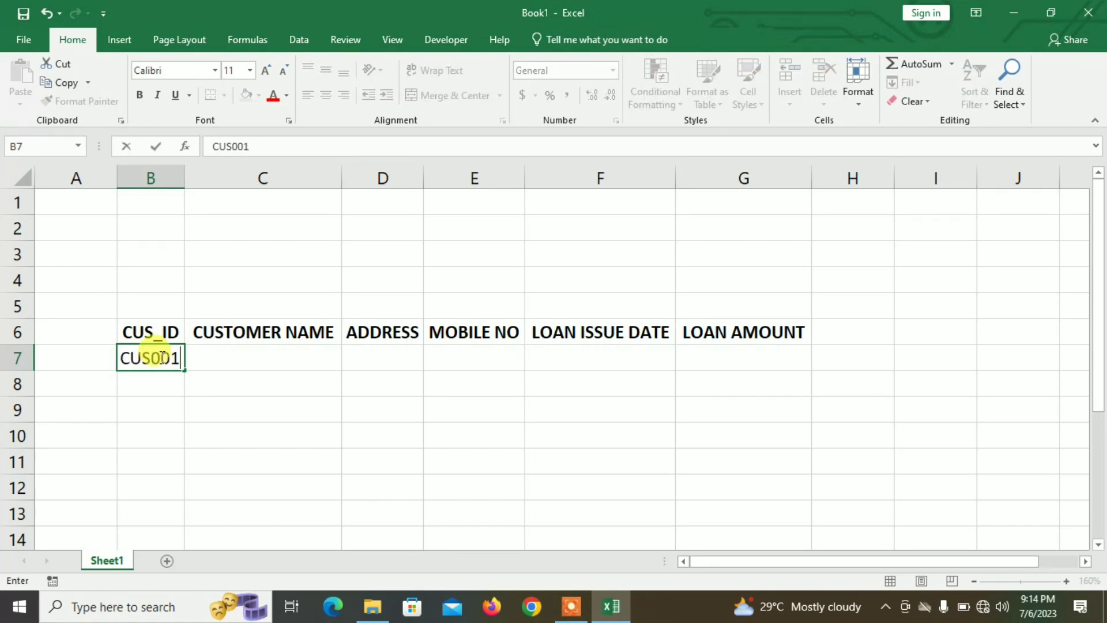
{"action": "key", "text": "Return"}
{"action": "type", "text": "CUS"}
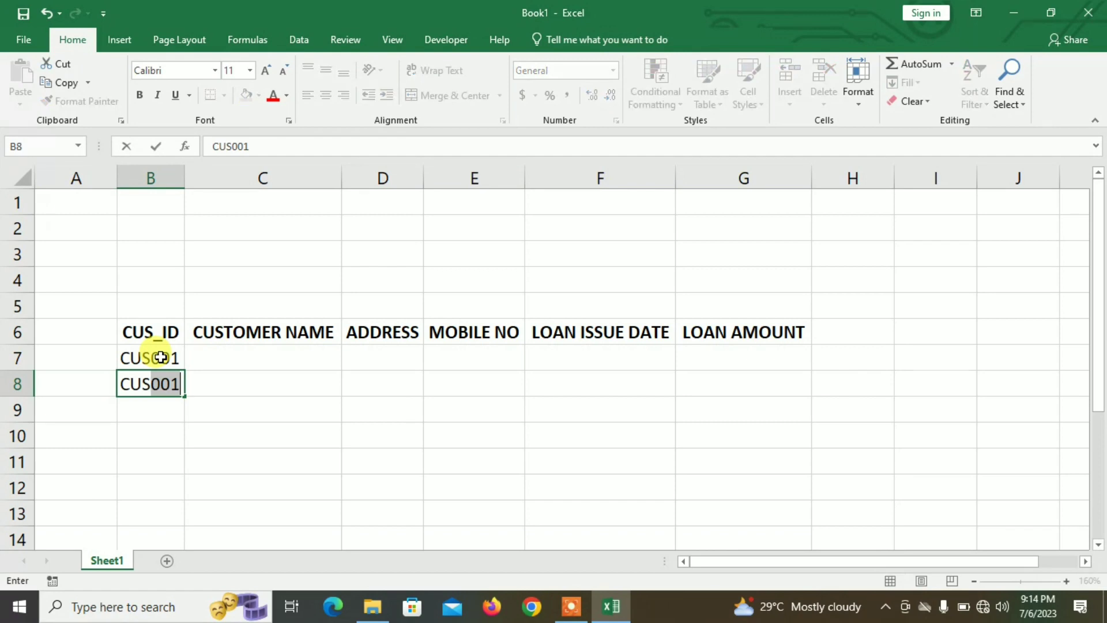
{"action": "type", "text": "002"}
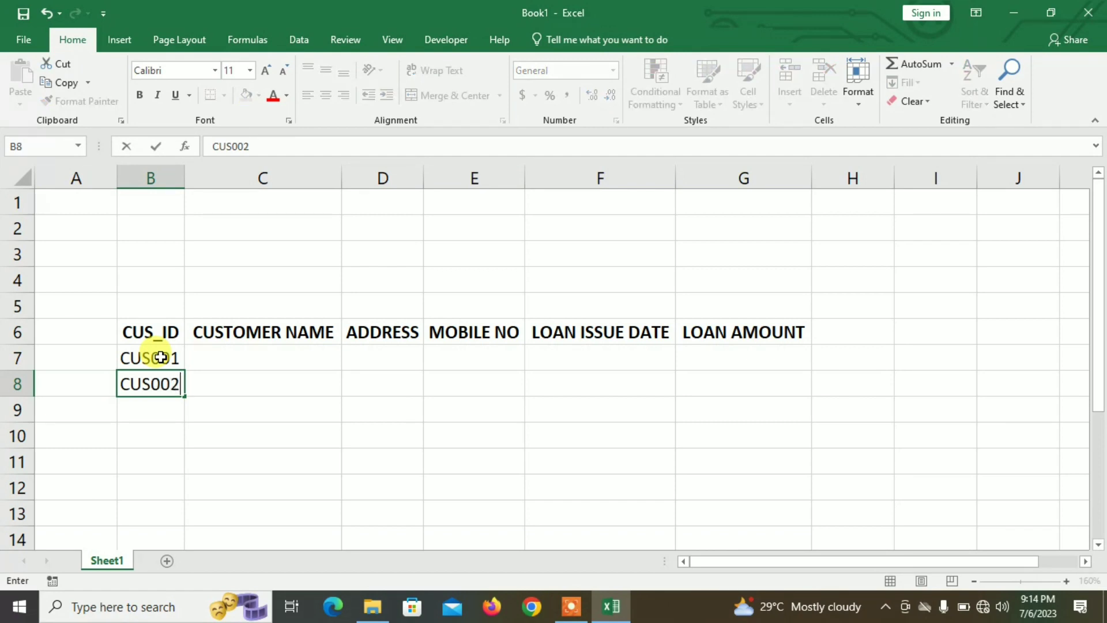
- Extend the customer ID series from B7:B8 down to B11
{"action": "left_click", "coordinate": [174, 465]}
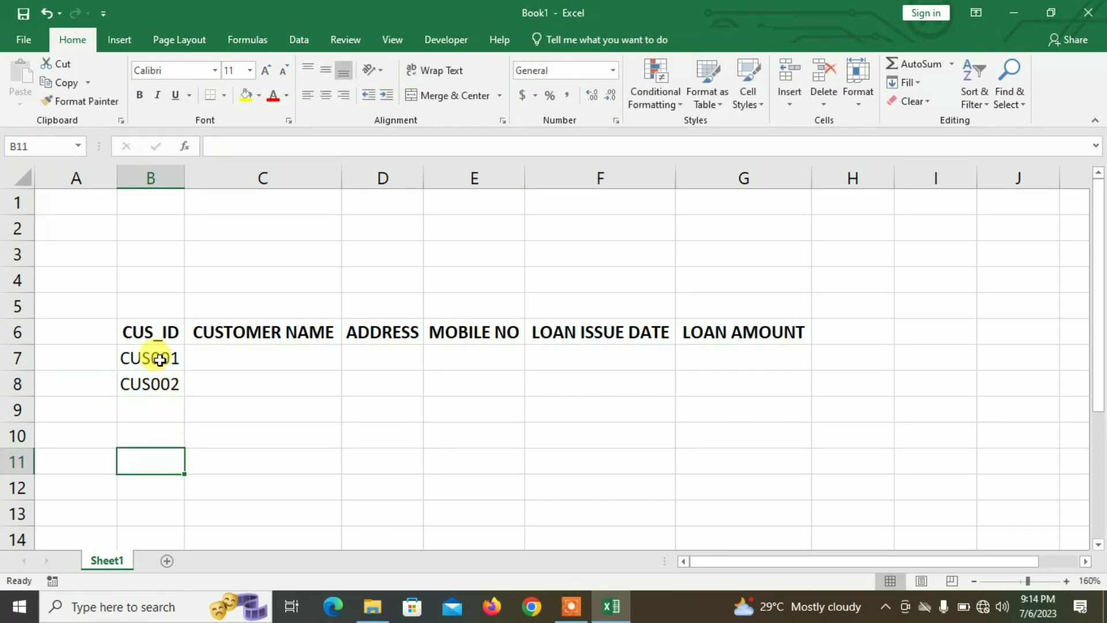
{"action": "left_click_drag", "start_coordinate": [154, 357], "coordinate": [169, 465]}
{"action": "left_click", "coordinate": [317, 402]}
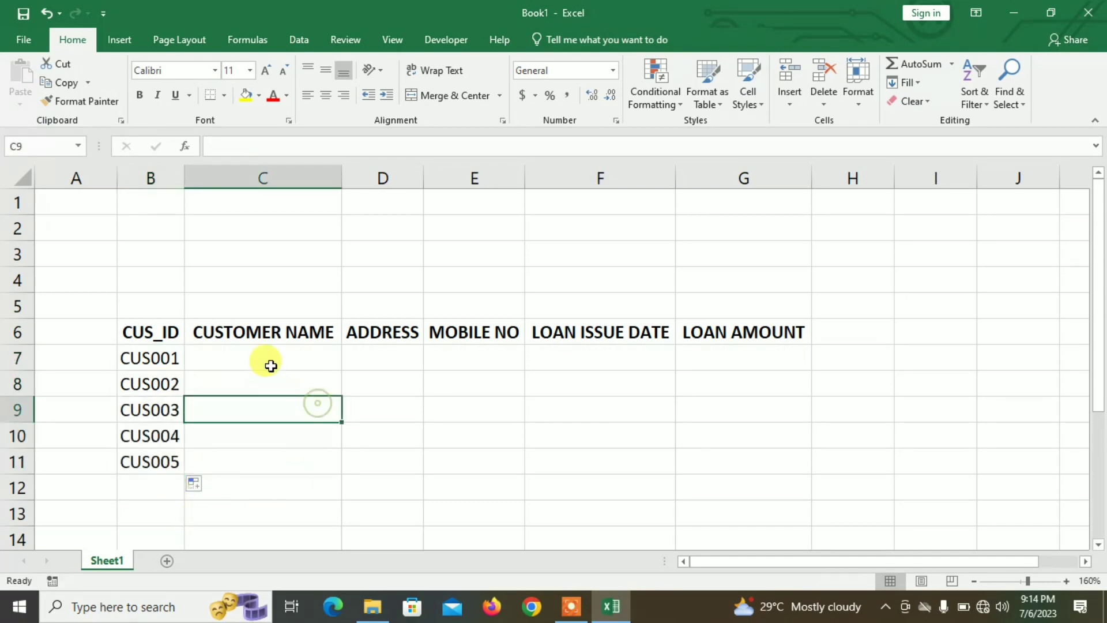
- Enter the five customers' names in C7:C11 under CUSTOMER NAME
{"action": "left_click", "coordinate": [267, 361]}
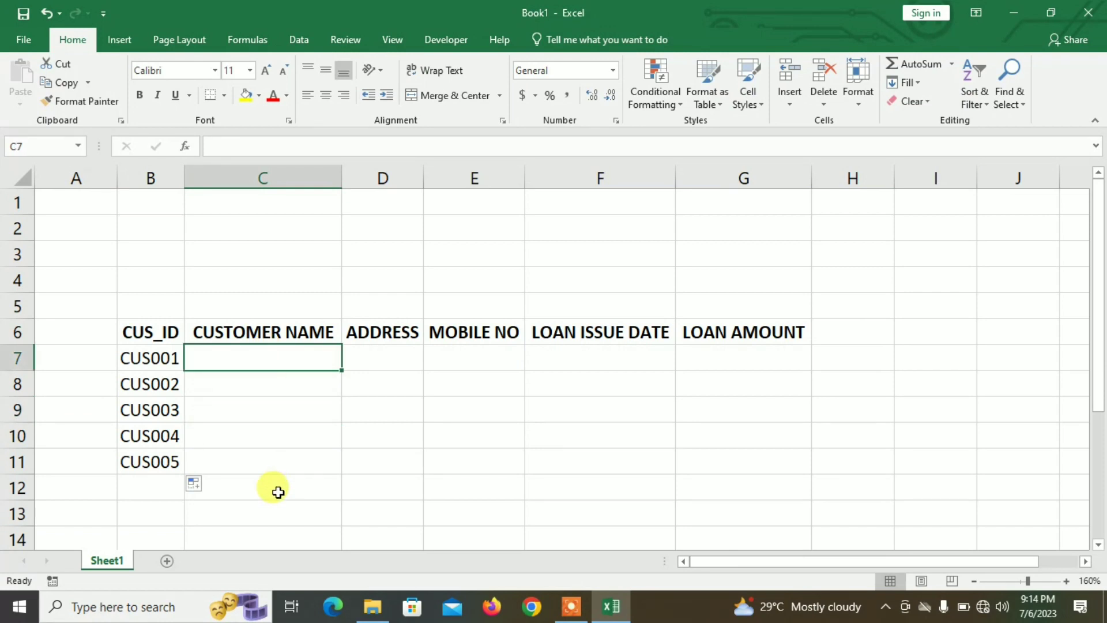
{"action": "type", "text": "NAYAB"}
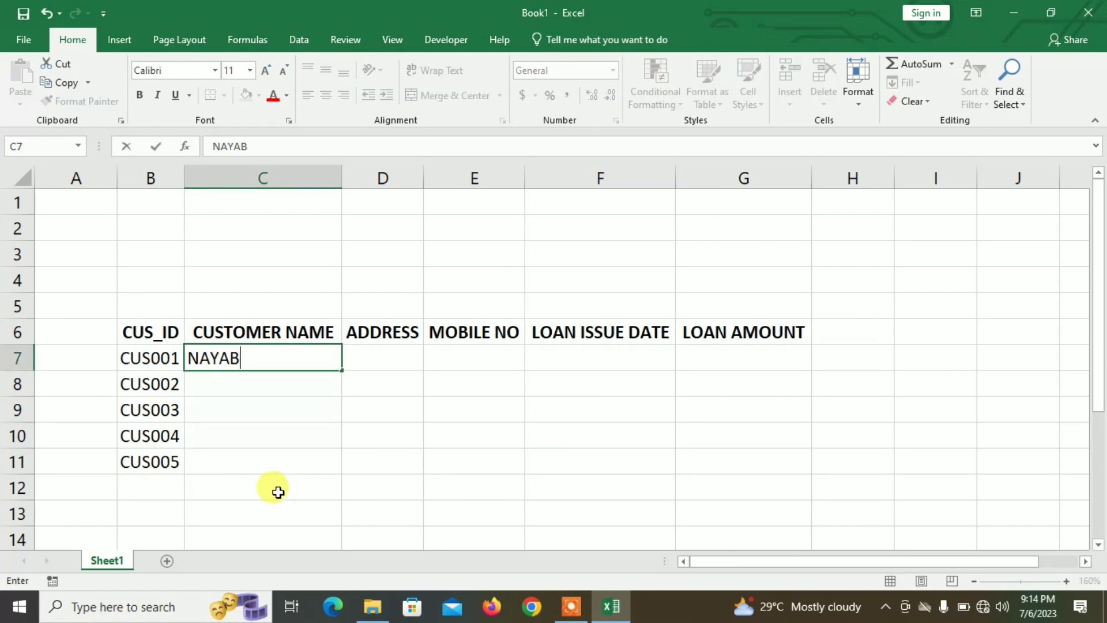
{"action": "key", "text": "Return"}
{"action": "type", "text": "AM"}
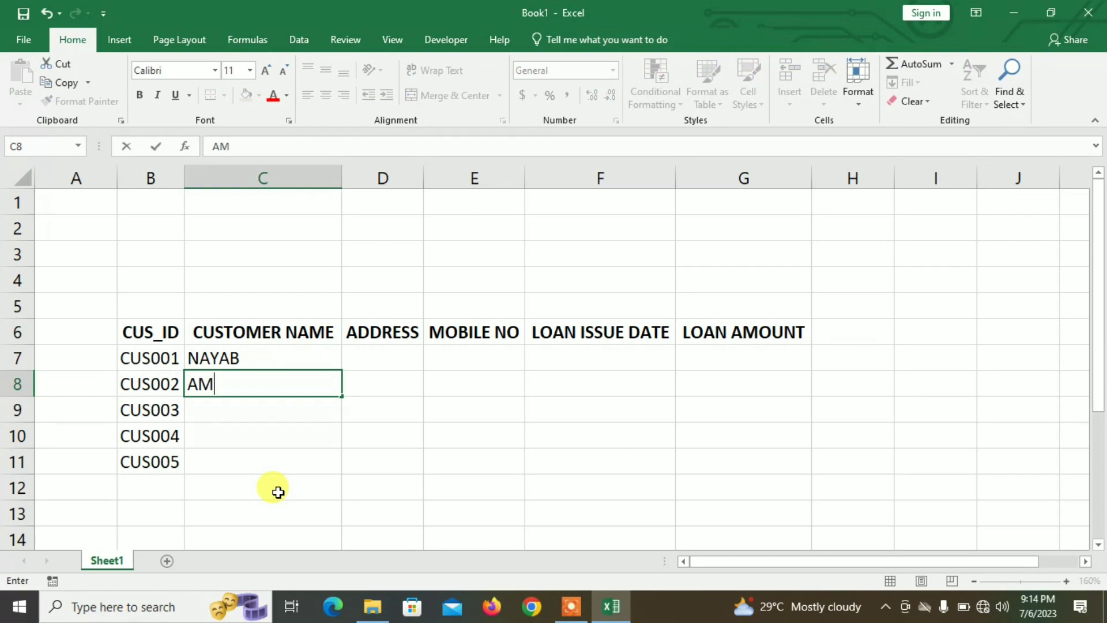
{"action": "type", "text": "AN"}
{"action": "key", "text": "Return"}
{"action": "type", "text": "SANIA"}
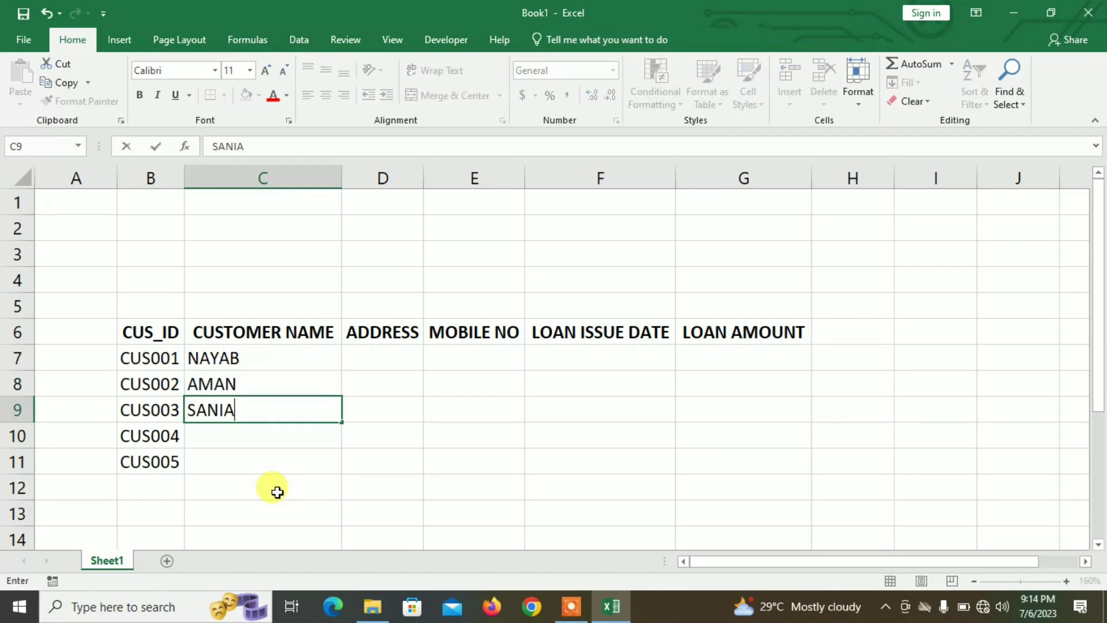
{"action": "key", "text": "Return"}
{"action": "type", "text": "SUNIL"}
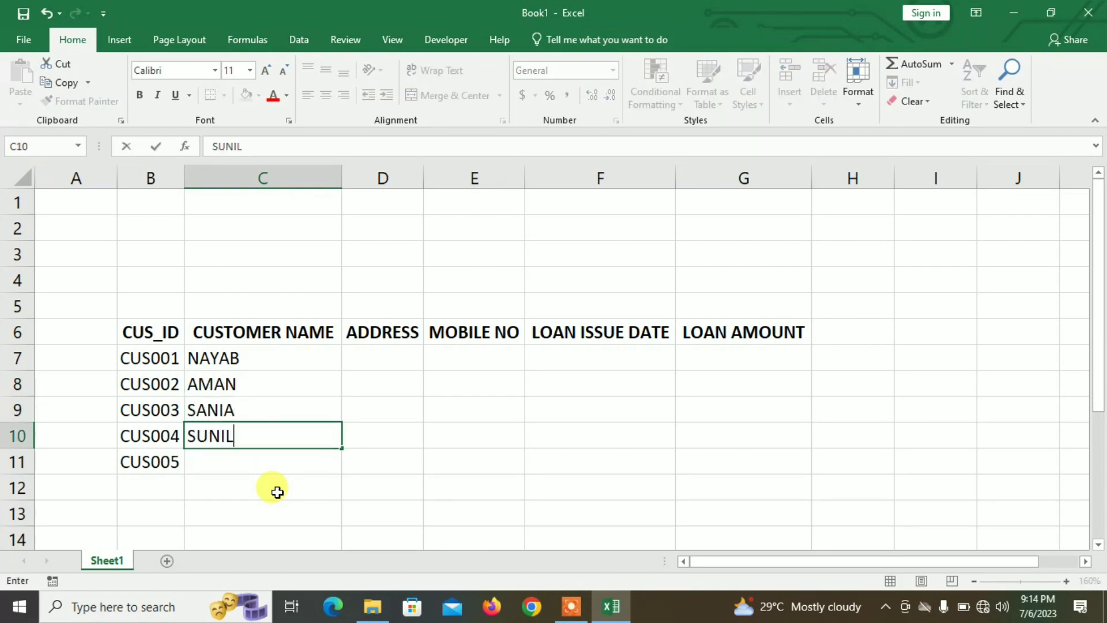
{"action": "key", "text": "Return"}
{"action": "type", "text": "RAHAT"}
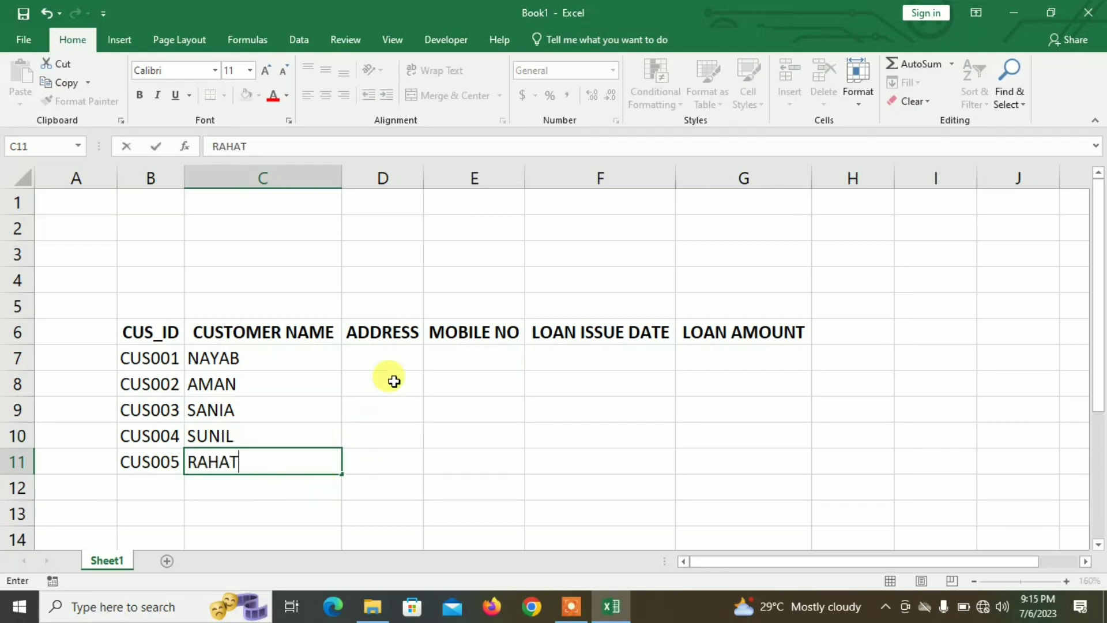
- Enter the city abbreviations KOL, DEL, MUM, CHEN and KOL in D7:D11 under ADDRESS
{"action": "left_click", "coordinate": [374, 362]}
{"action": "type", "text": "KOL"}
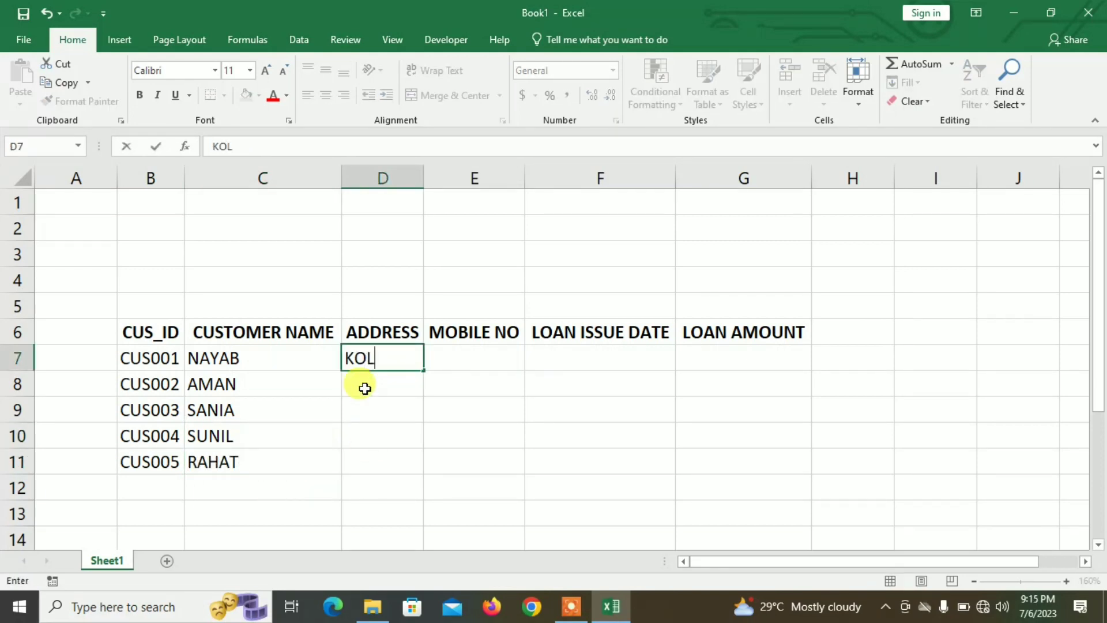
{"action": "key", "text": "Return"}
{"action": "type", "text": "DEL"}
{"action": "key", "text": "Return"}
{"action": "type", "text": "MUM"}
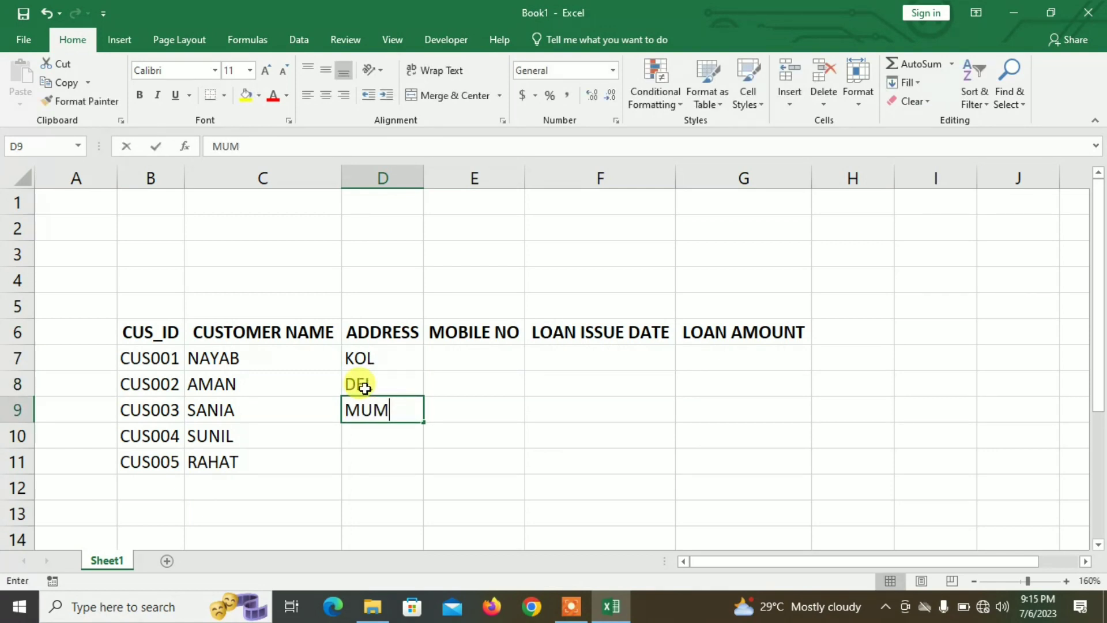
{"action": "key", "text": "Return"}
{"action": "type", "text": "CHEB"}
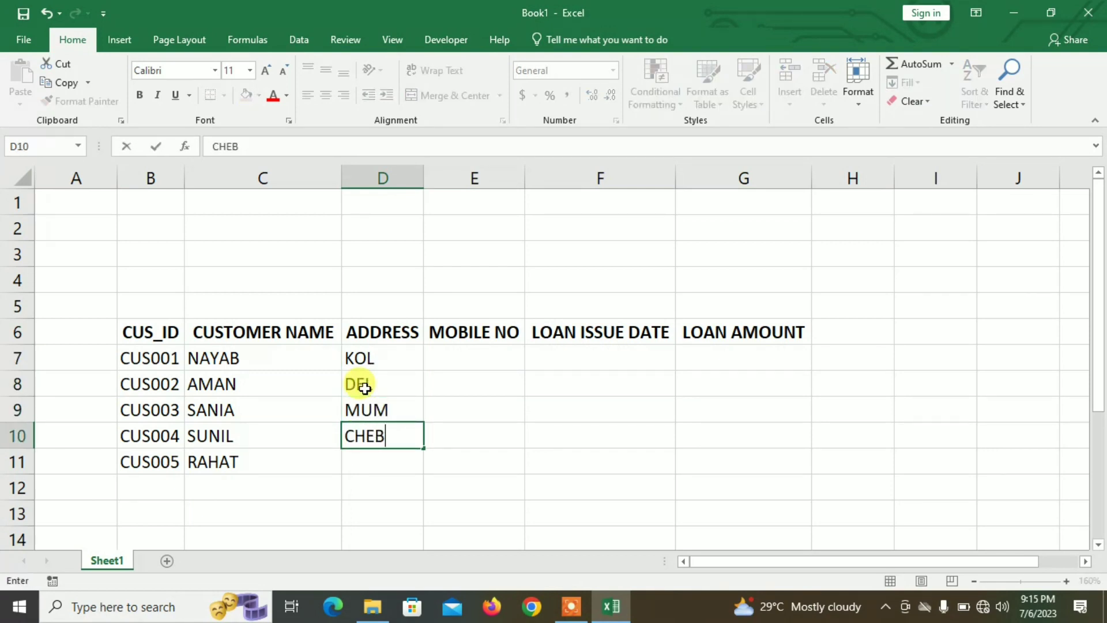
{"action": "type", "text": "N"}
{"action": "key", "text": "Return"}
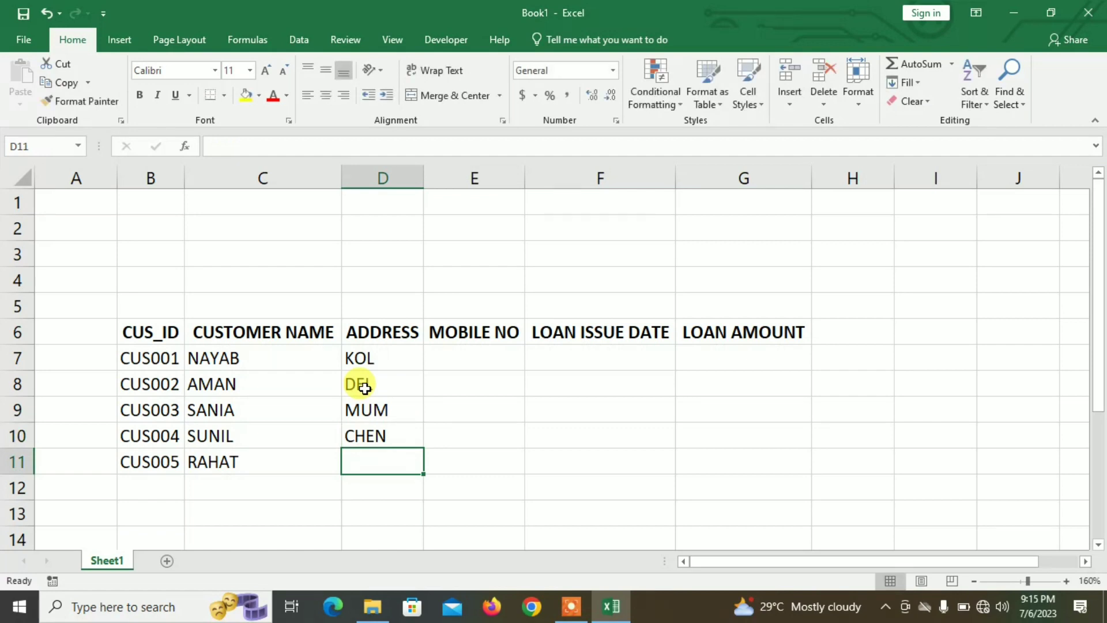
{"action": "type", "text": "KOL"}
{"action": "key", "text": "Return"}
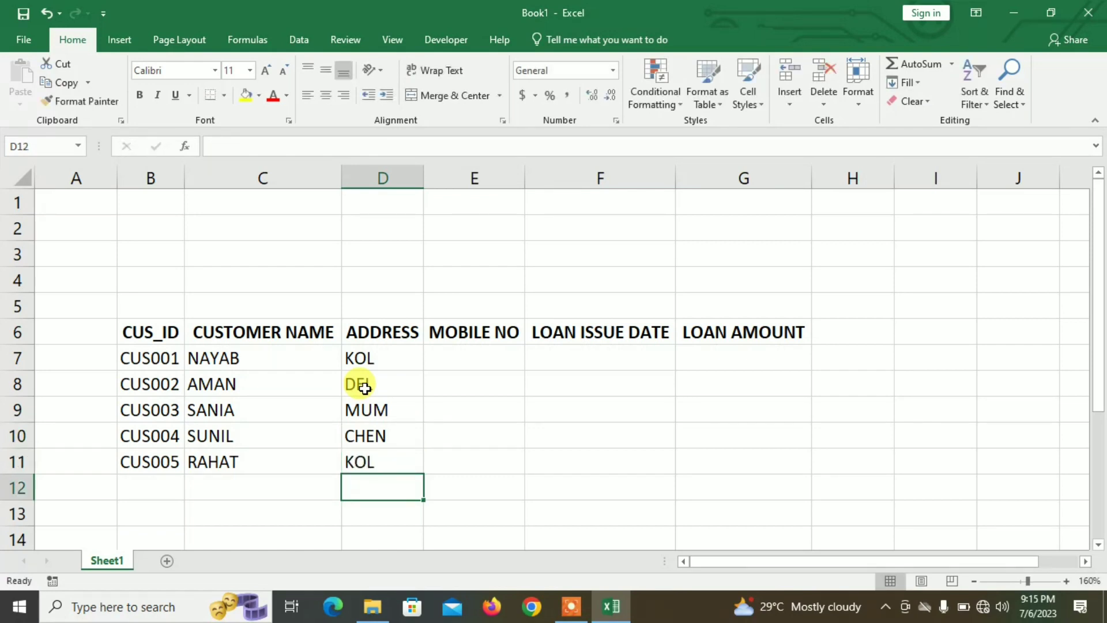
- Enter the five customers' mobile numbers in E7:E11 under MOBILE NO
{"action": "left_click", "coordinate": [487, 348]}
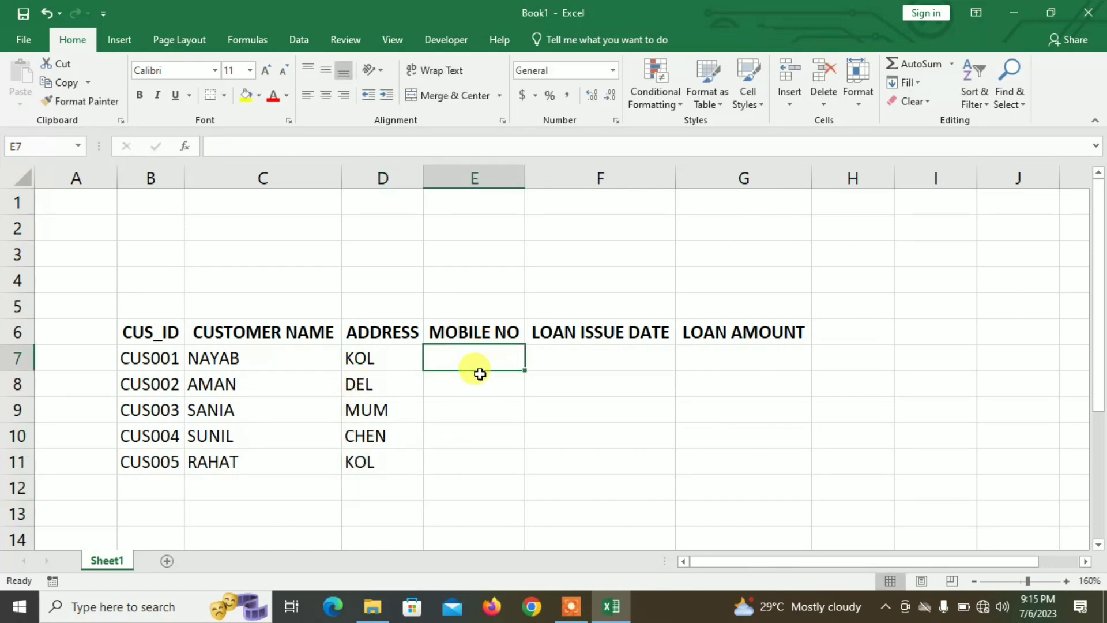
{"action": "type", "text": "5465454"}
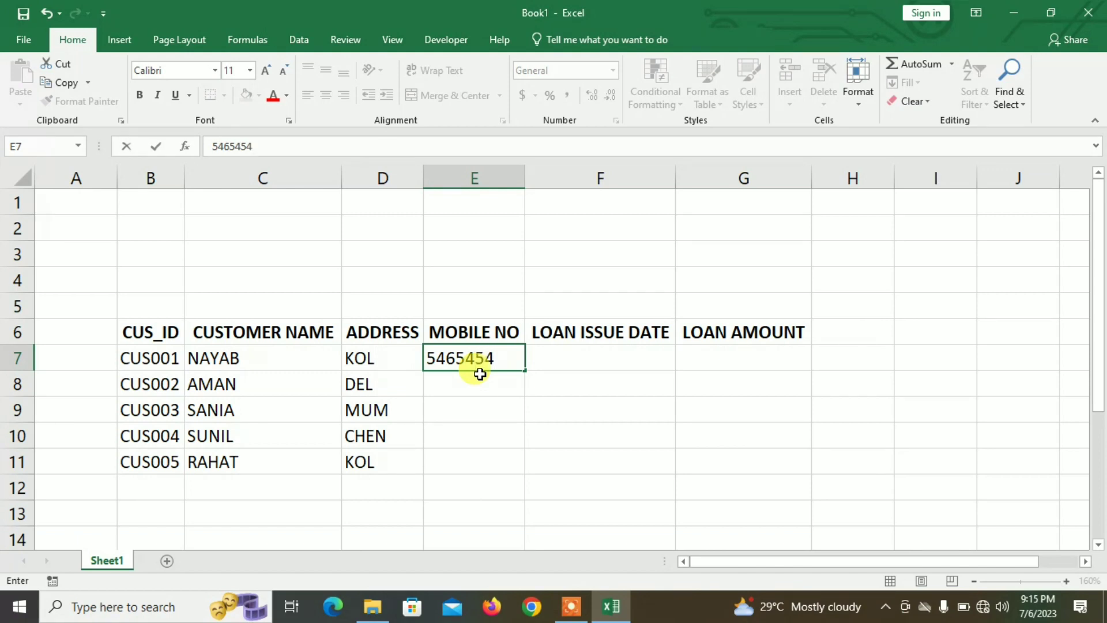
{"action": "key", "text": "Return"}
{"action": "type", "text": "65465"}
{"action": "key", "text": "Return"}
{"action": "type", "text": "654654"}
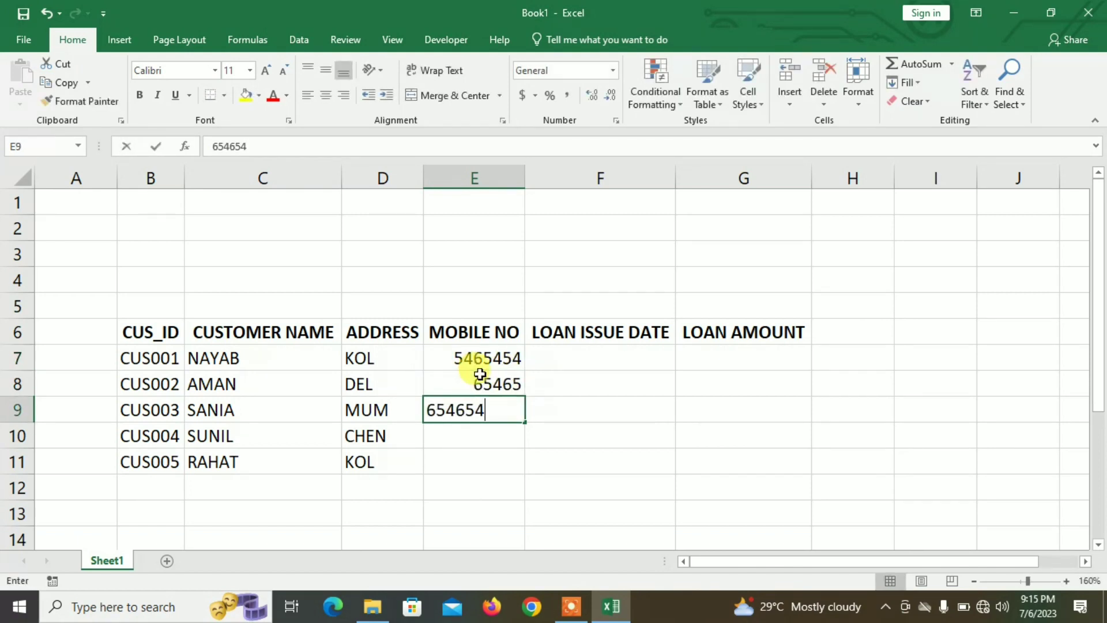
{"action": "key", "text": "Return"}
{"action": "type", "text": "8221213"}
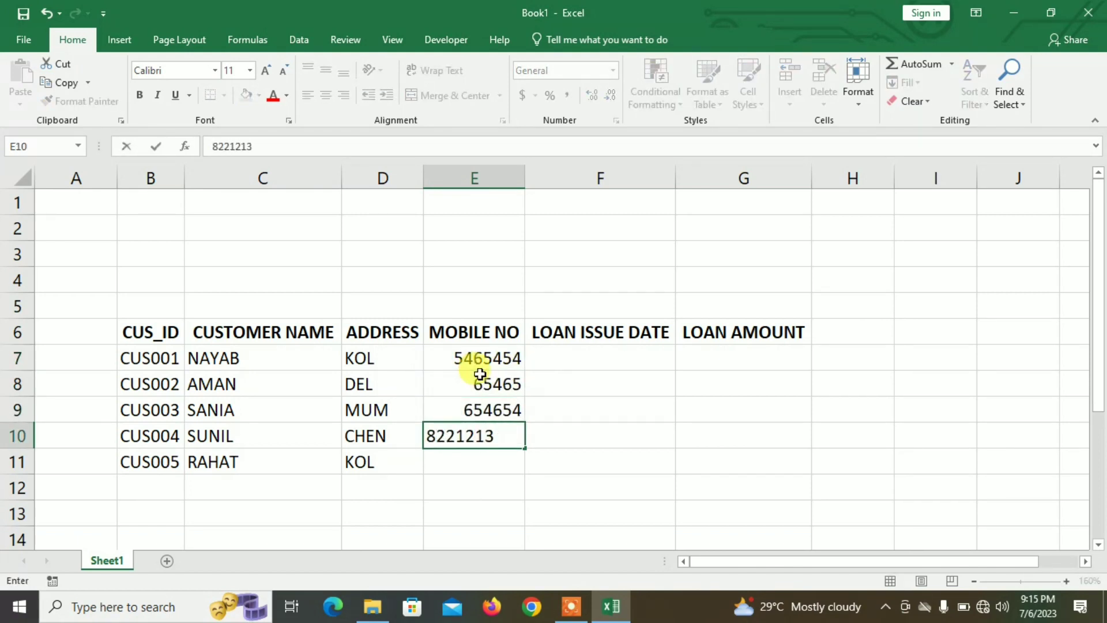
{"action": "key", "text": "Return"}
{"action": "type", "text": "987564"}
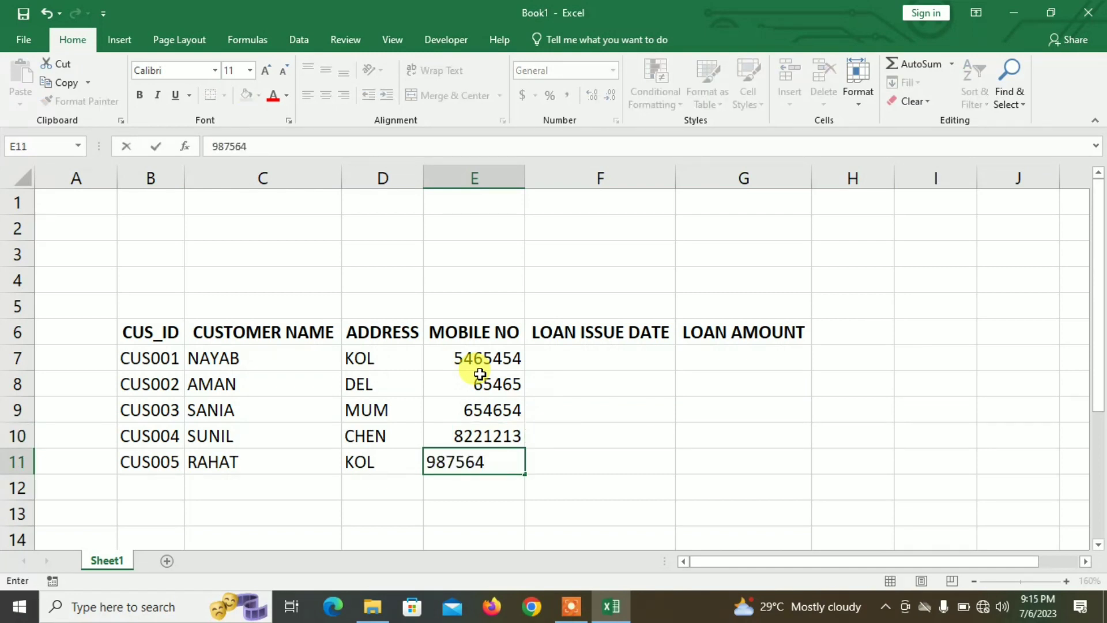
{"action": "key", "text": "Return"}
- Enter the date 1-1-2023 in F7 under LOAN ISSUE DATE and fill it down through F11
{"action": "left_click", "coordinate": [573, 357]}
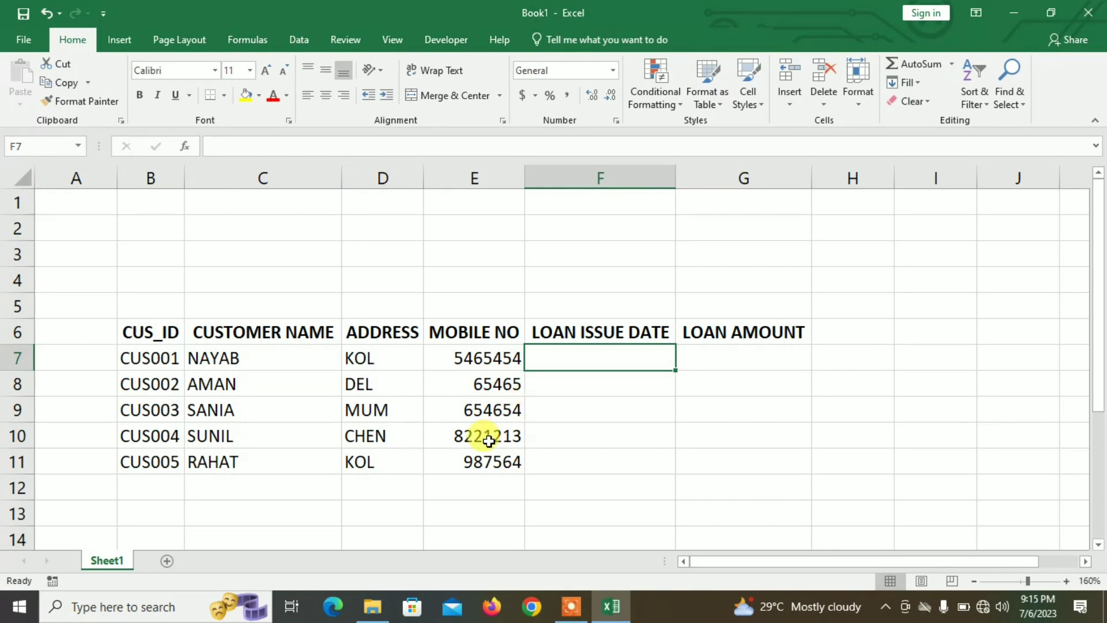
{"action": "type", "text": "1*"}
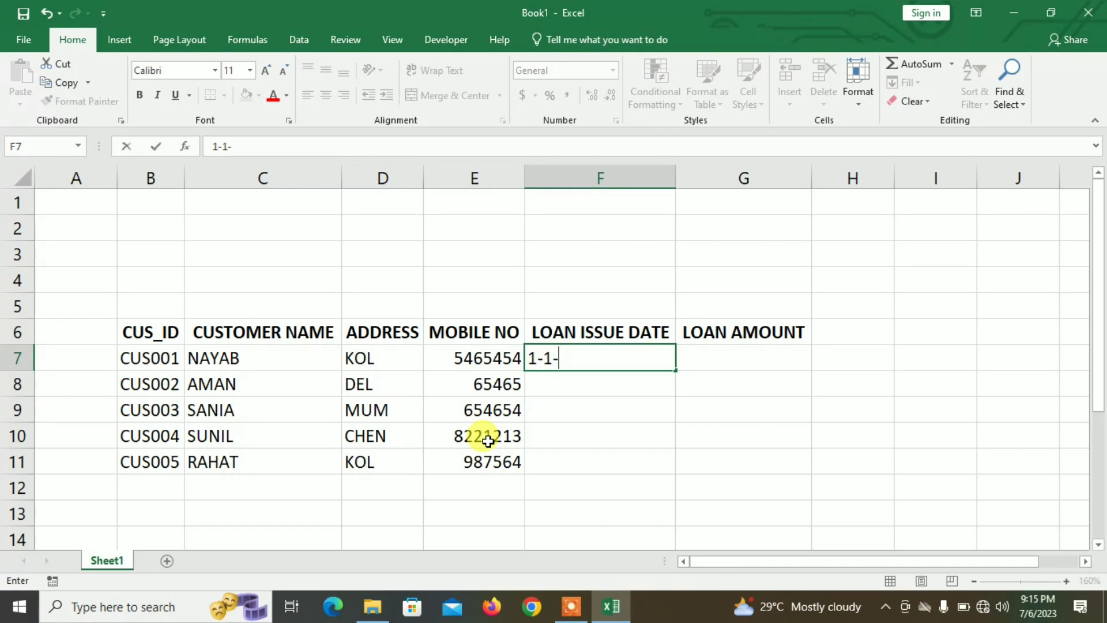
{"action": "type", "text": "1-2023"}
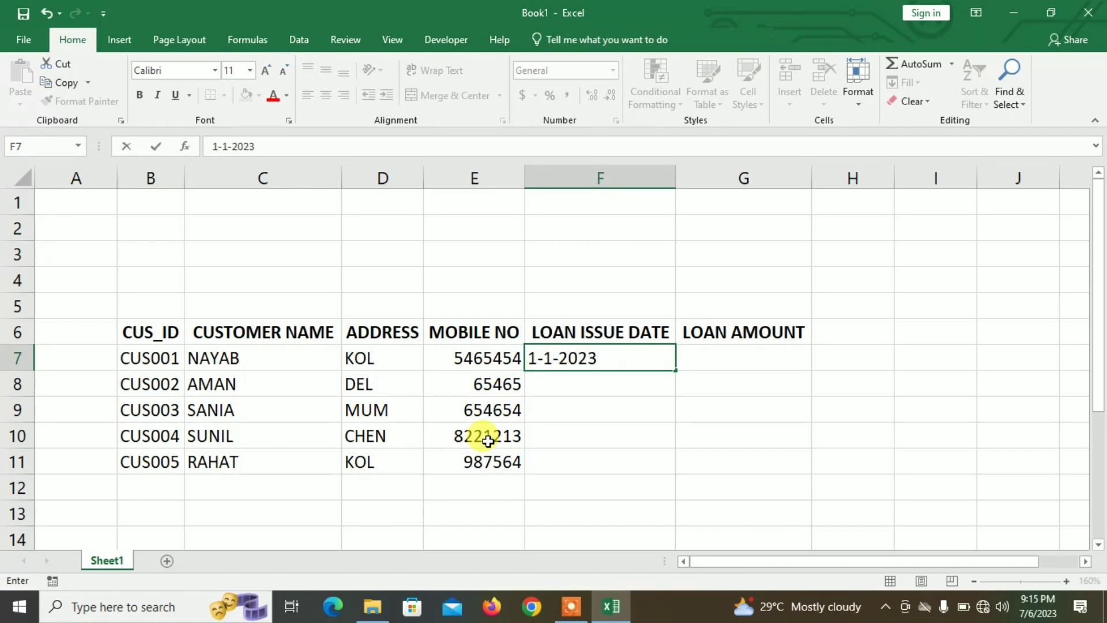
{"action": "left_click", "coordinate": [570, 435]}
{"action": "left_click_drag", "start_coordinate": [577, 358], "coordinate": [588, 468]}
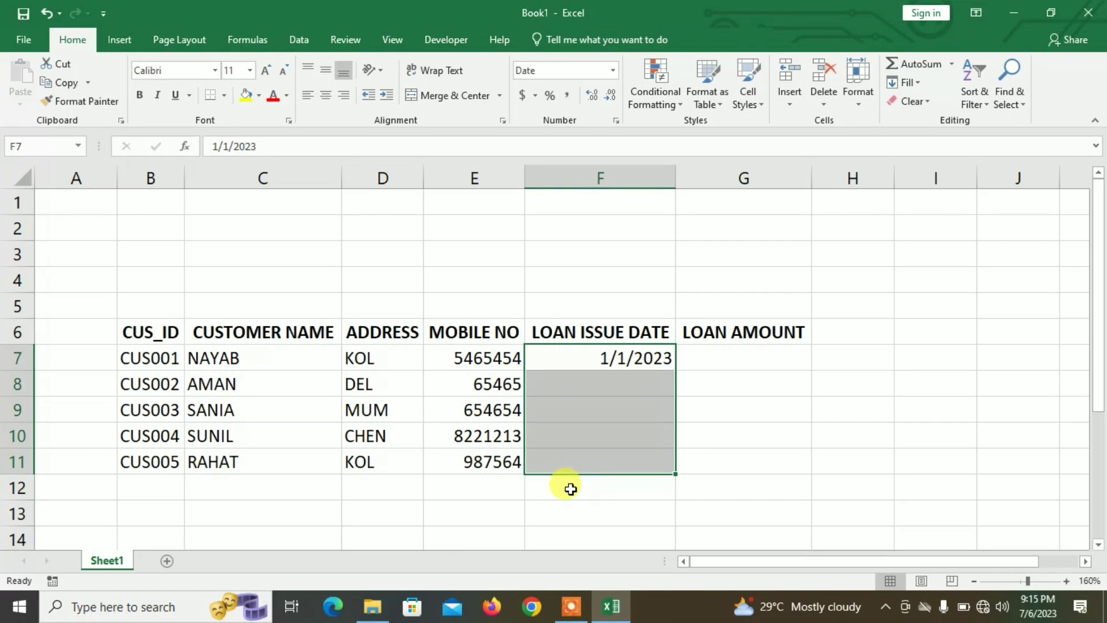
{"action": "key", "text": "ctrl+d"}
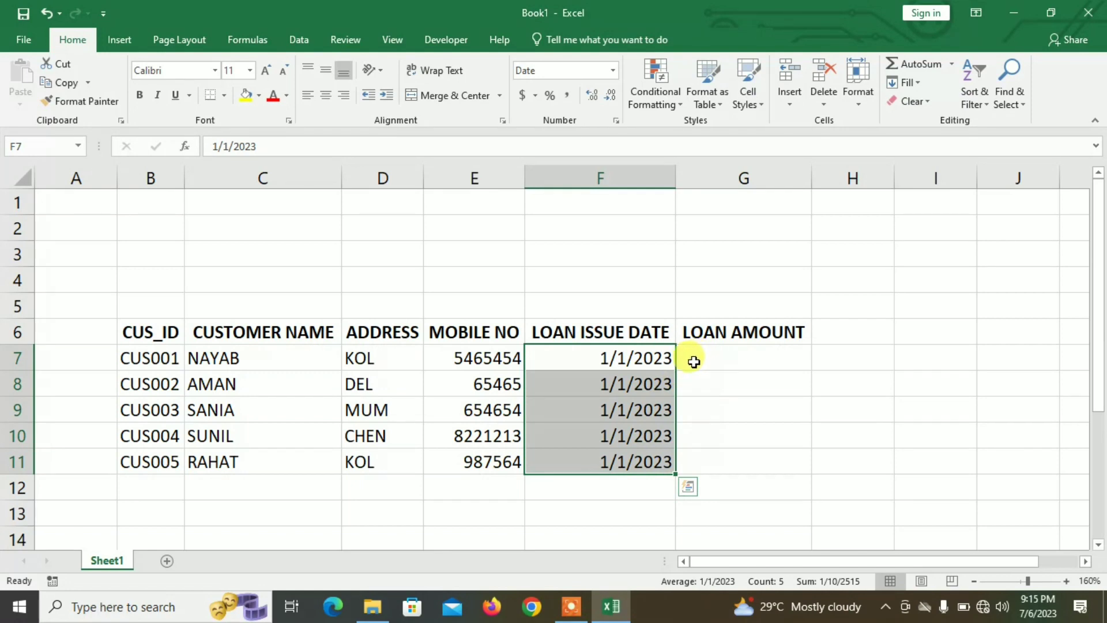
- Enter the loan amounts 150000, 250000, 350000, 100000 and 270000 in G7:G11 under LOAN AMOUNT
{"action": "left_click", "coordinate": [710, 355]}
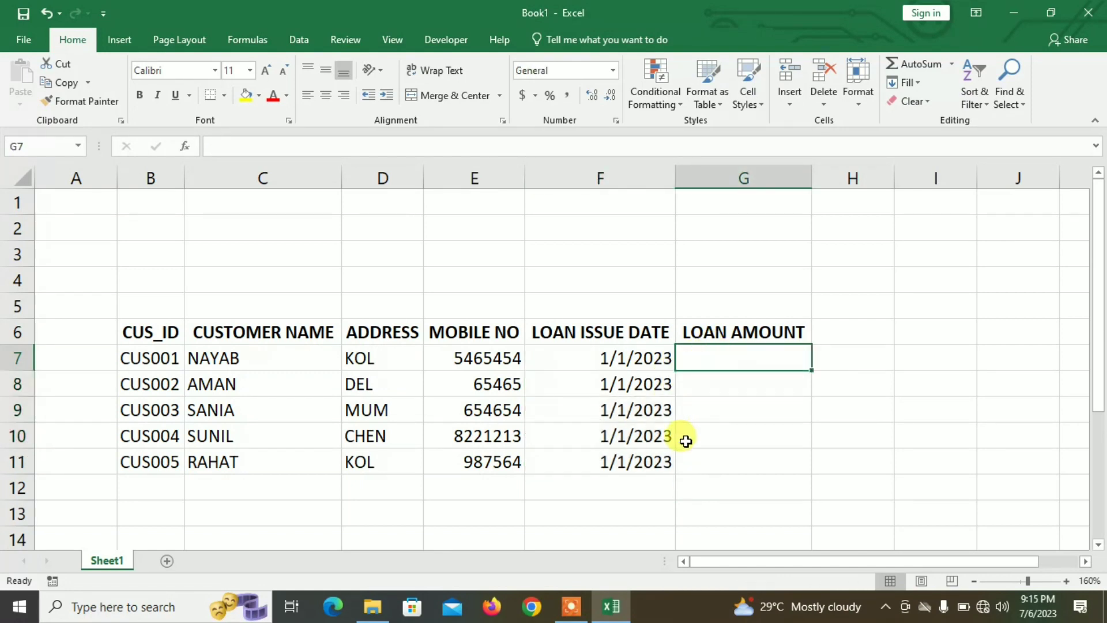
{"action": "type", "text": "150000"}
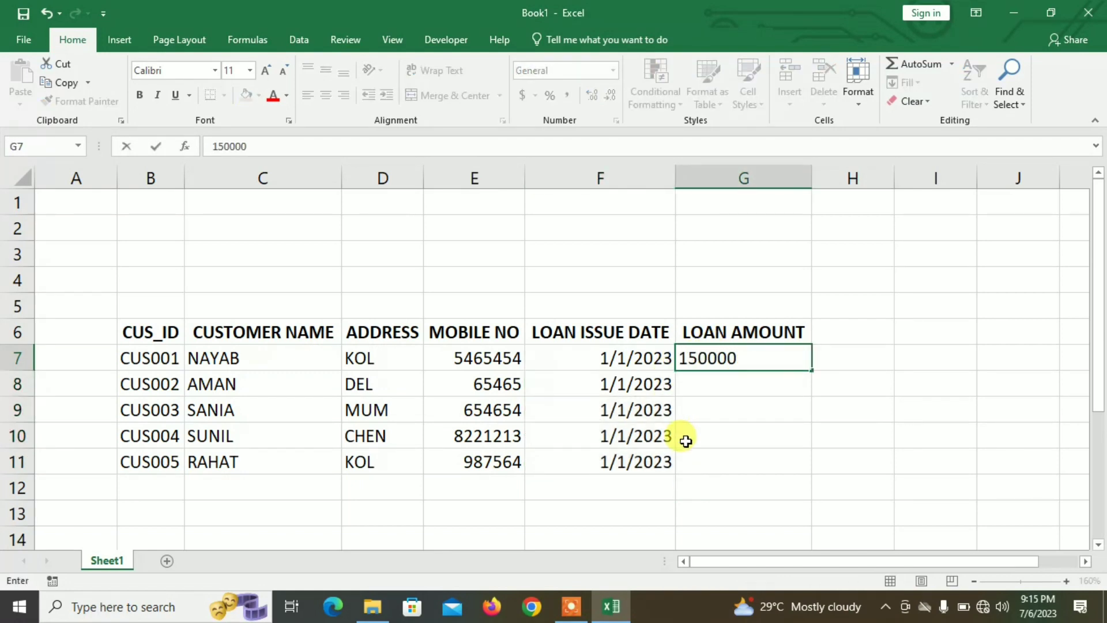
{"action": "key", "text": "Return"}
{"action": "type", "text": "250000"}
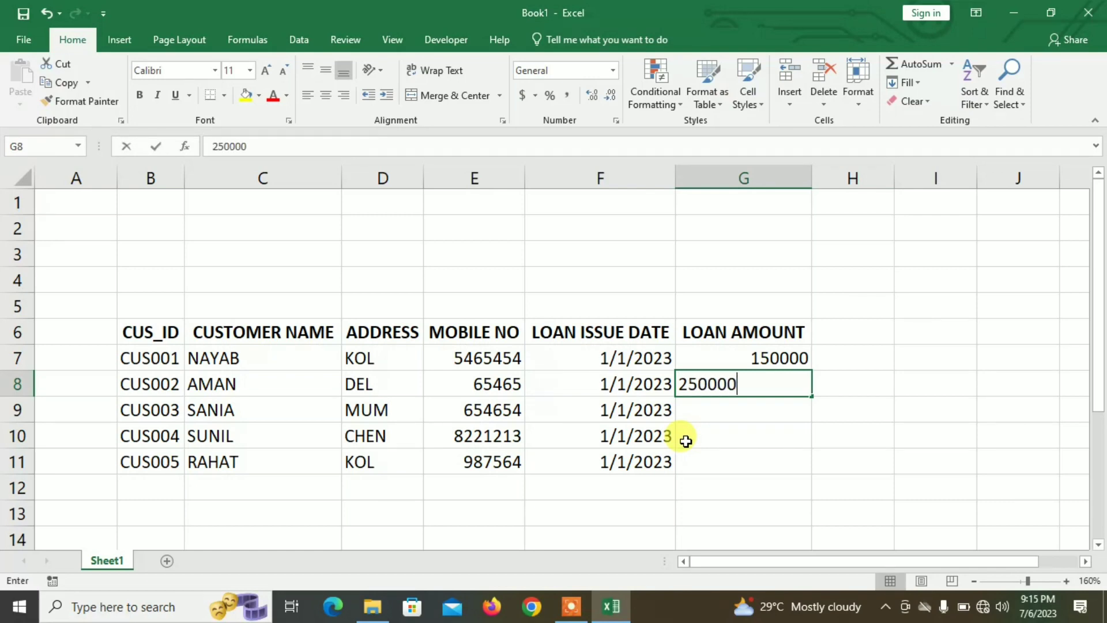
{"action": "key", "text": "Return"}
{"action": "type", "text": "350000"}
{"action": "key", "text": "Return"}
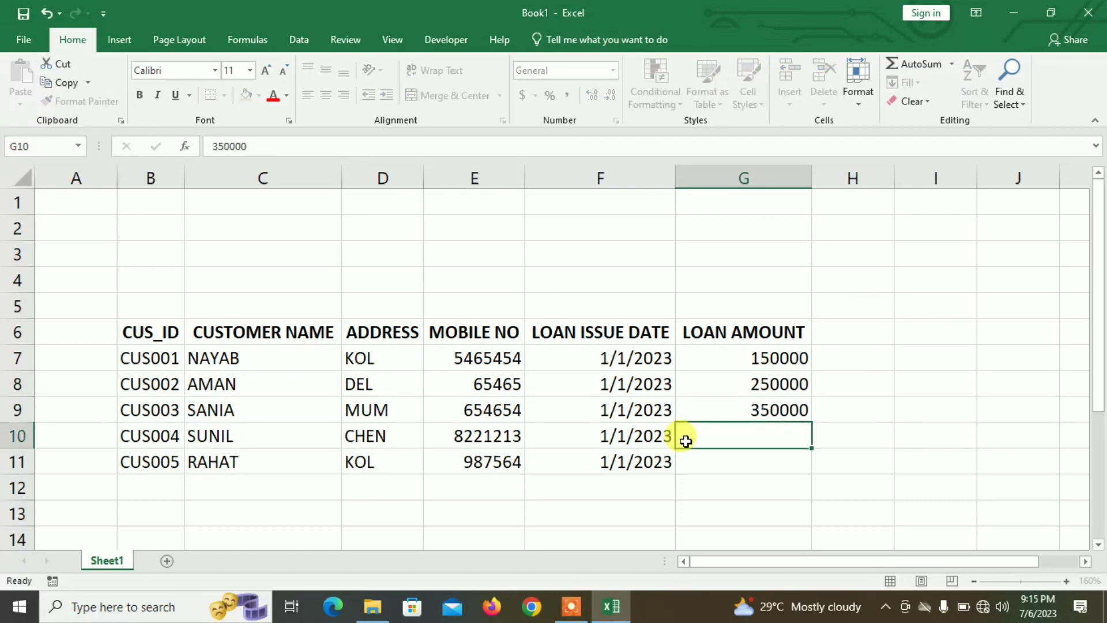
{"action": "type", "text": "100000"}
{"action": "key", "text": "Return"}
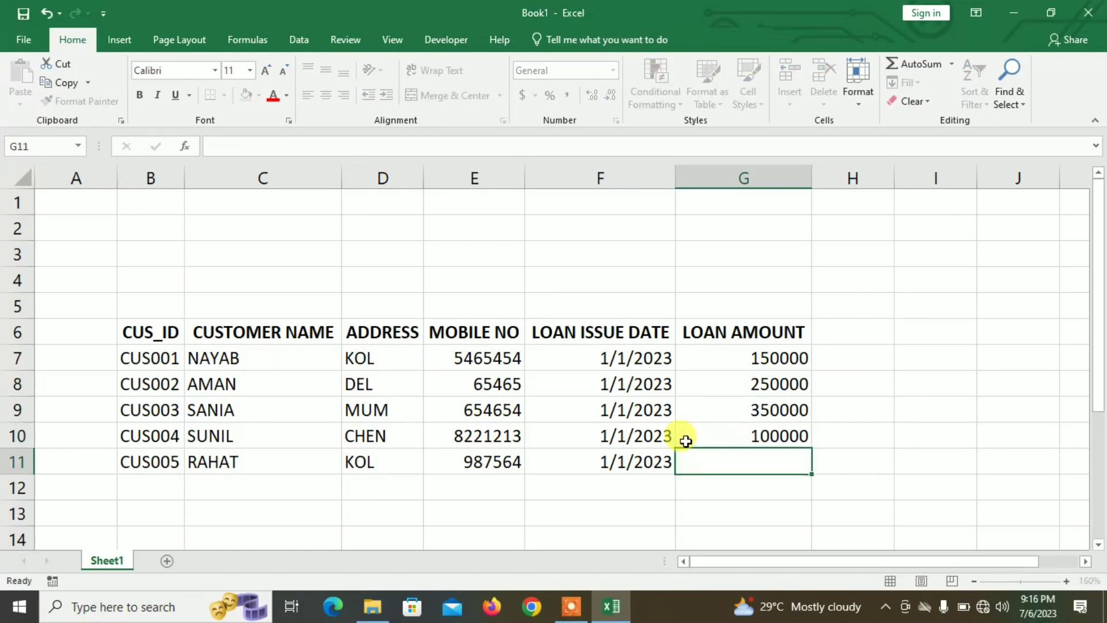
{"action": "type", "text": "270000"}
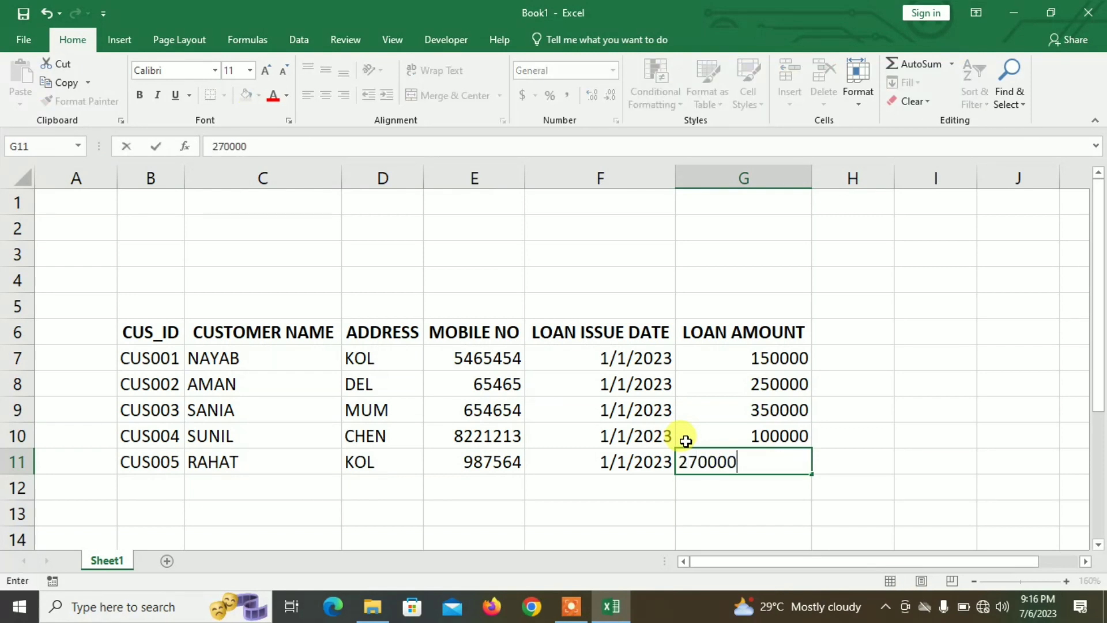
{"action": "key", "text": "Return"}
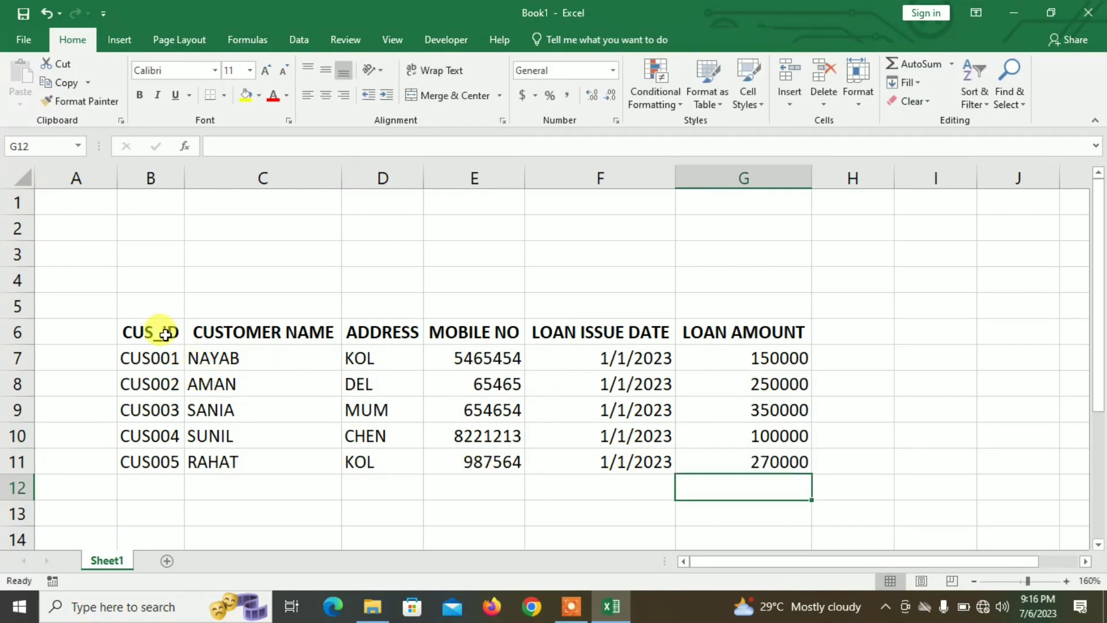
- Apply all borders to the whole customer table B6:G11
{"action": "left_click_drag", "start_coordinate": [153, 332], "coordinate": [780, 457]}
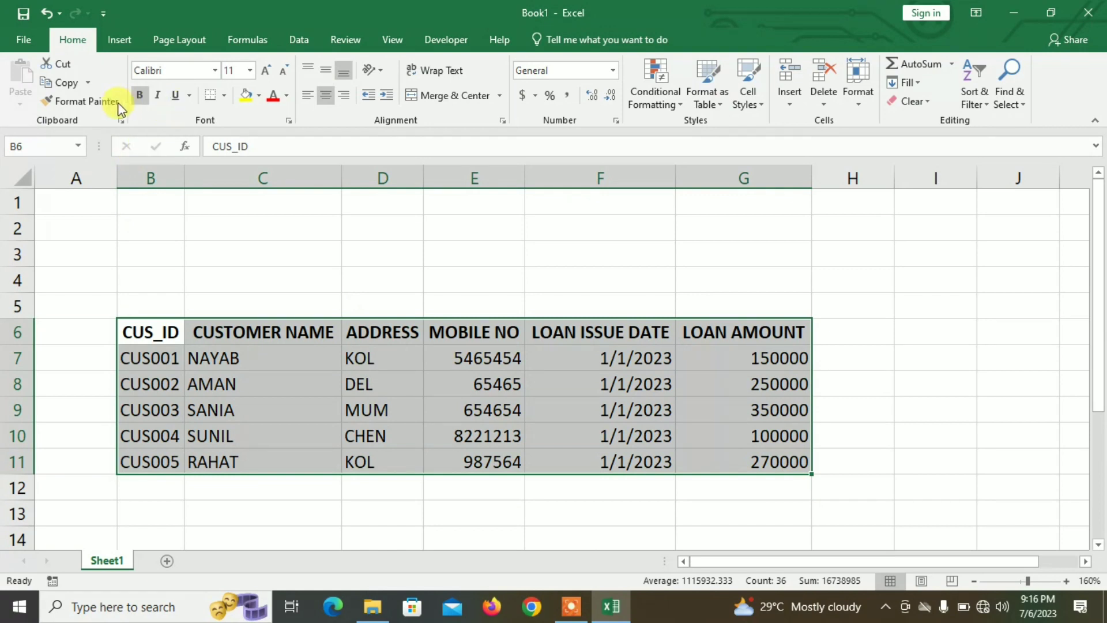
{"action": "left_click", "coordinate": [223, 95]}
{"action": "left_click", "coordinate": [228, 232]}
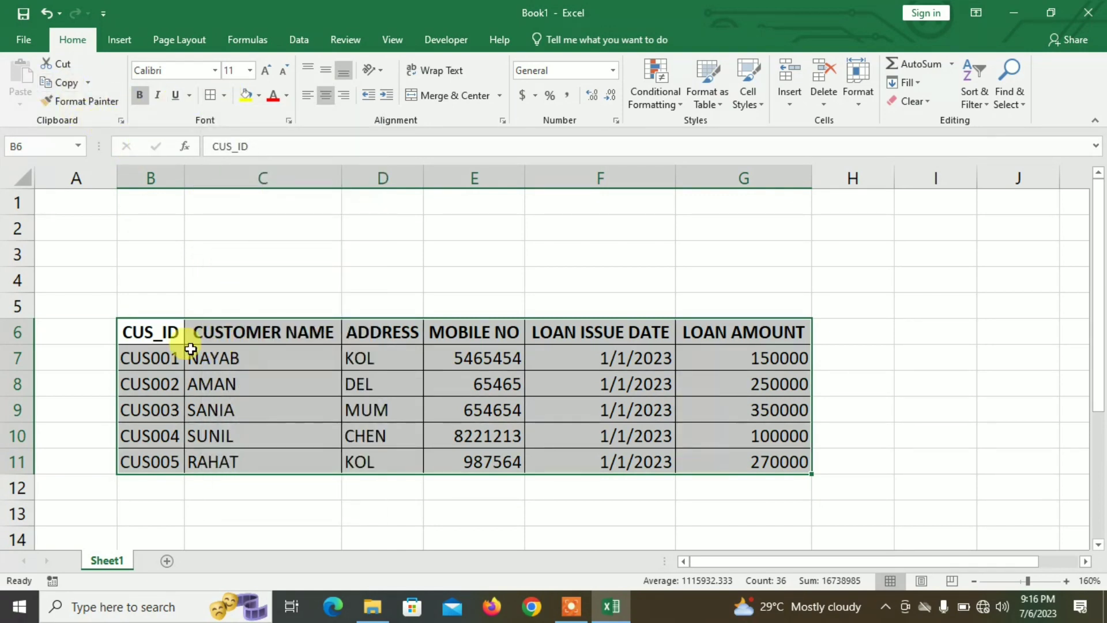
- Give the header row B6:G6 a yellow fill and red font colour
{"action": "left_click_drag", "start_coordinate": [153, 331], "coordinate": [746, 331]}
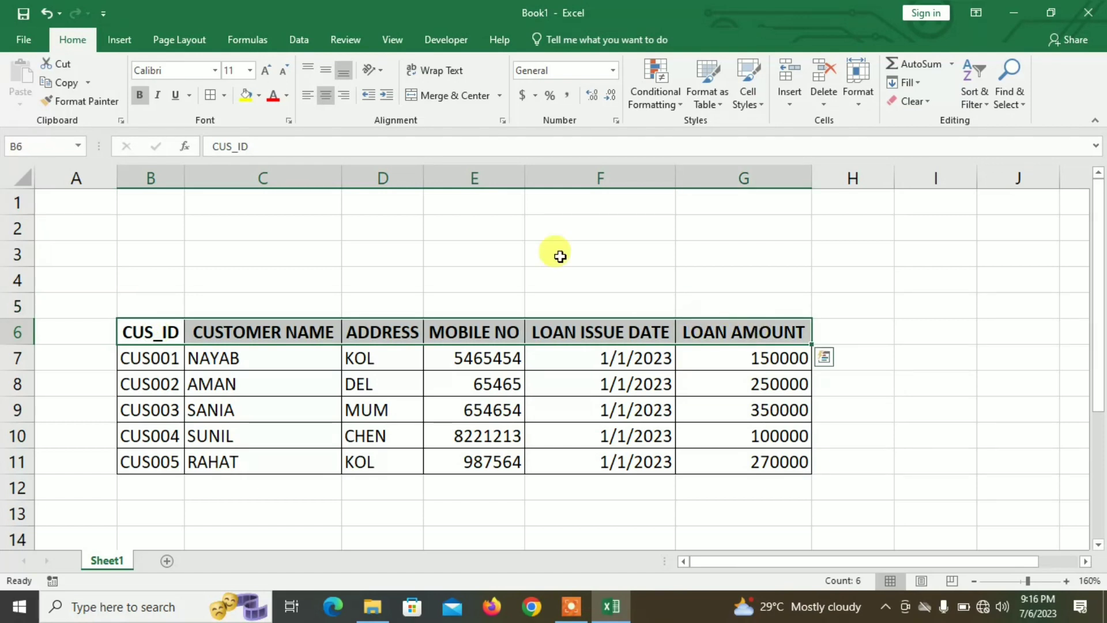
{"action": "left_click", "coordinate": [246, 95]}
{"action": "left_click", "coordinate": [273, 95]}
{"action": "left_click", "coordinate": [321, 438]}
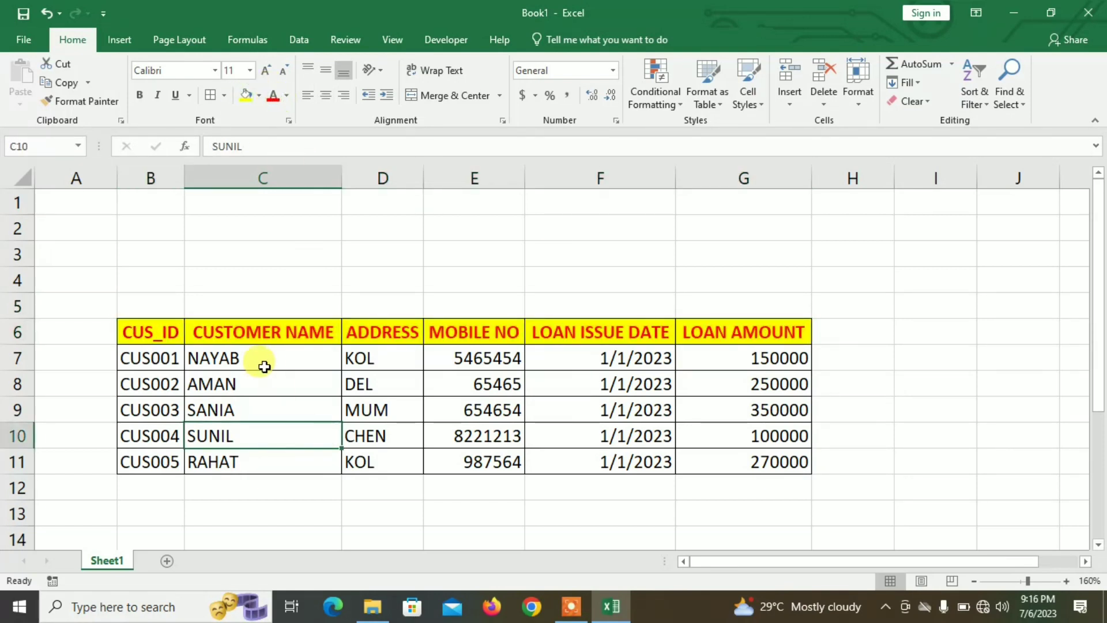
- Enter the label CUSTOMER ID in cell C2 above the table
{"action": "left_click", "coordinate": [294, 221]}
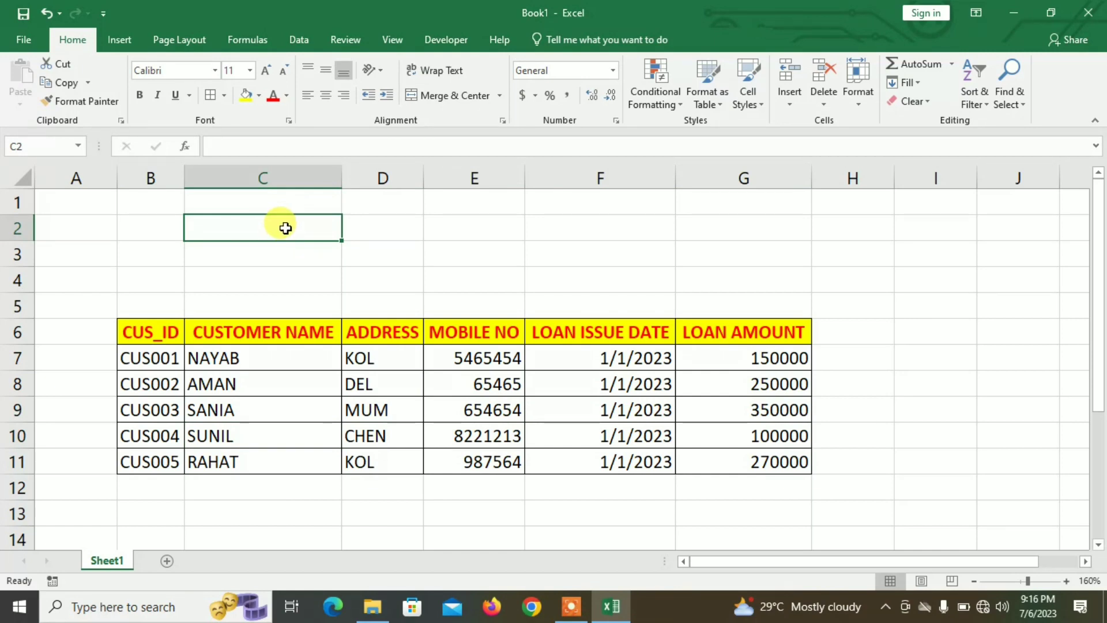
{"action": "type", "text": "CU"}
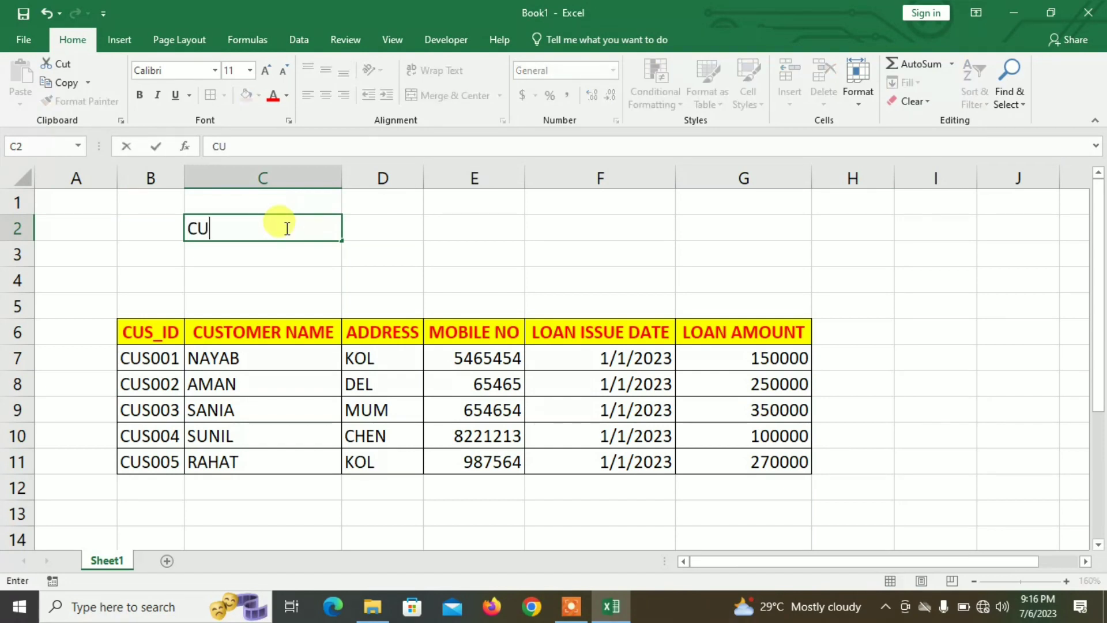
{"action": "type", "text": "STOMER"}
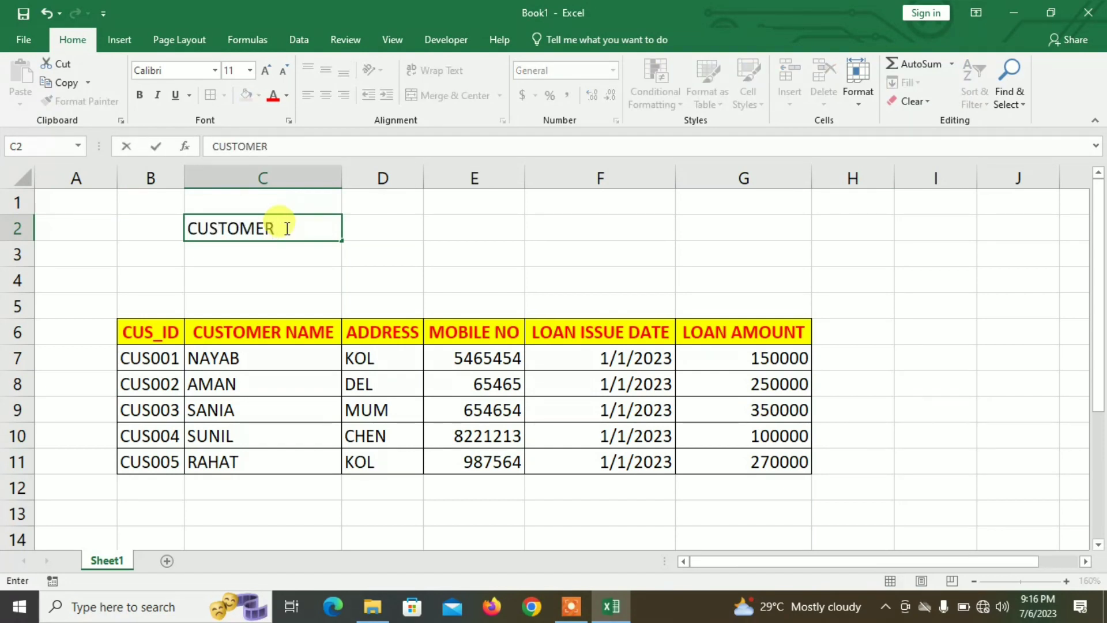
{"action": "type", "text": " ID"}
{"action": "key", "text": "Return"}
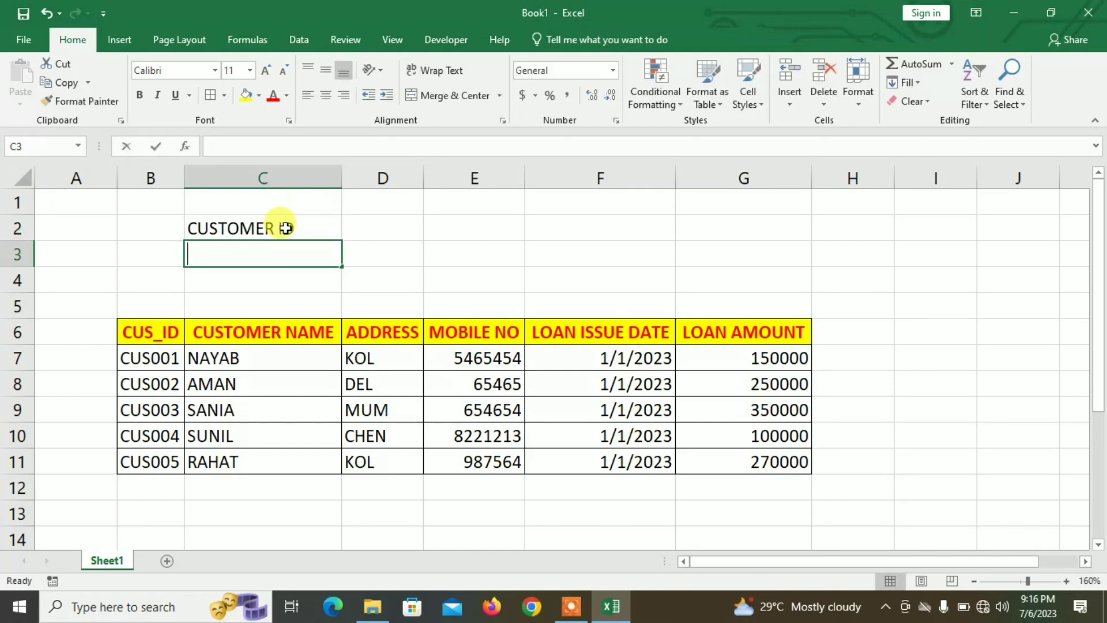
- Enter the label CUSTOMER NAME / LOAN AMOUNT in cell C3 below CUSTOMER ID
{"action": "type", "text": "CUSTOM"}
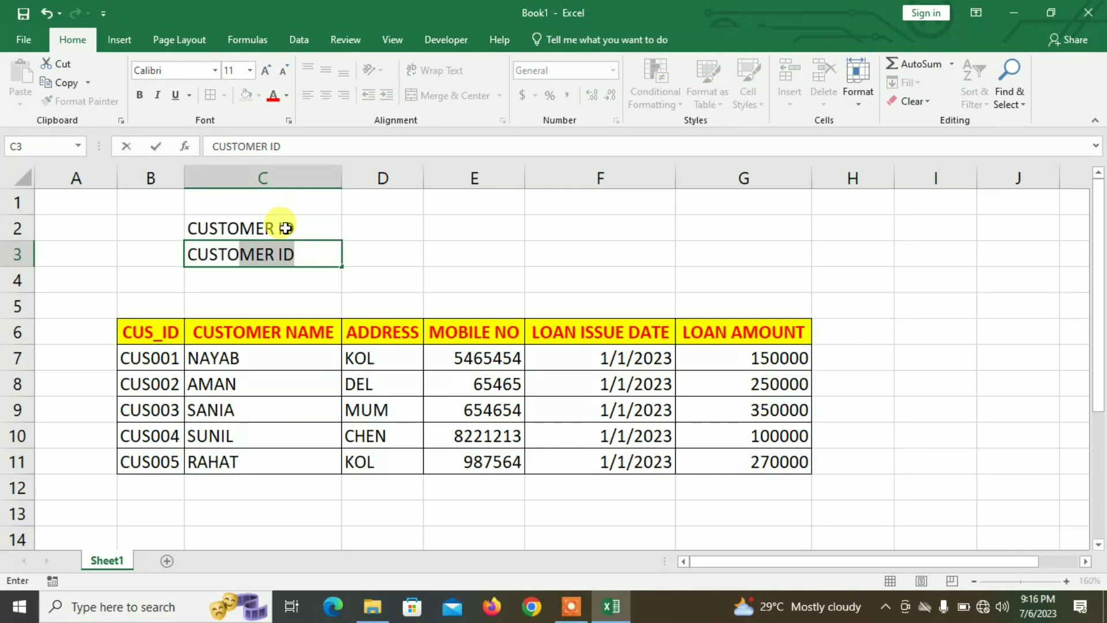
{"action": "type", "text": "ER NAME "}
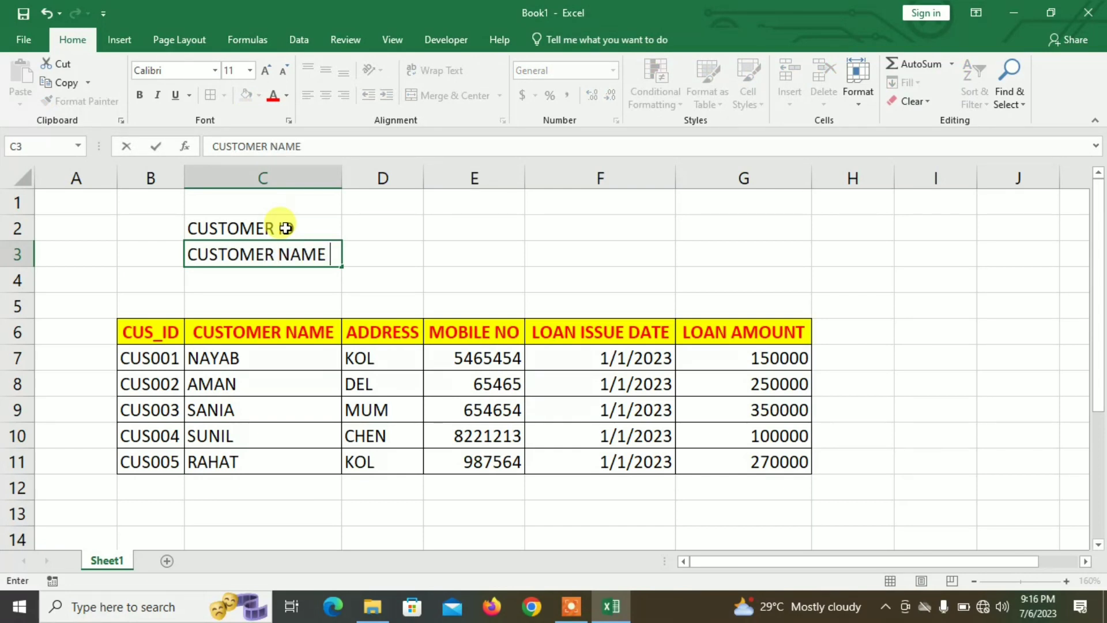
{"action": "type", "text": "/ CUS"}
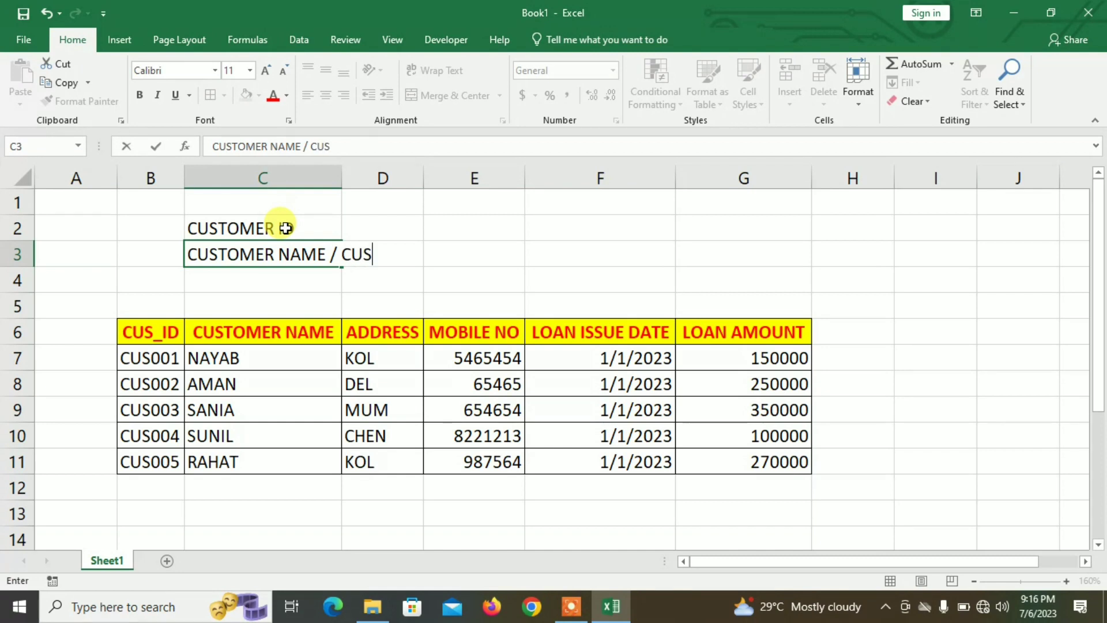
{"action": "type", "text": "TOMER"}
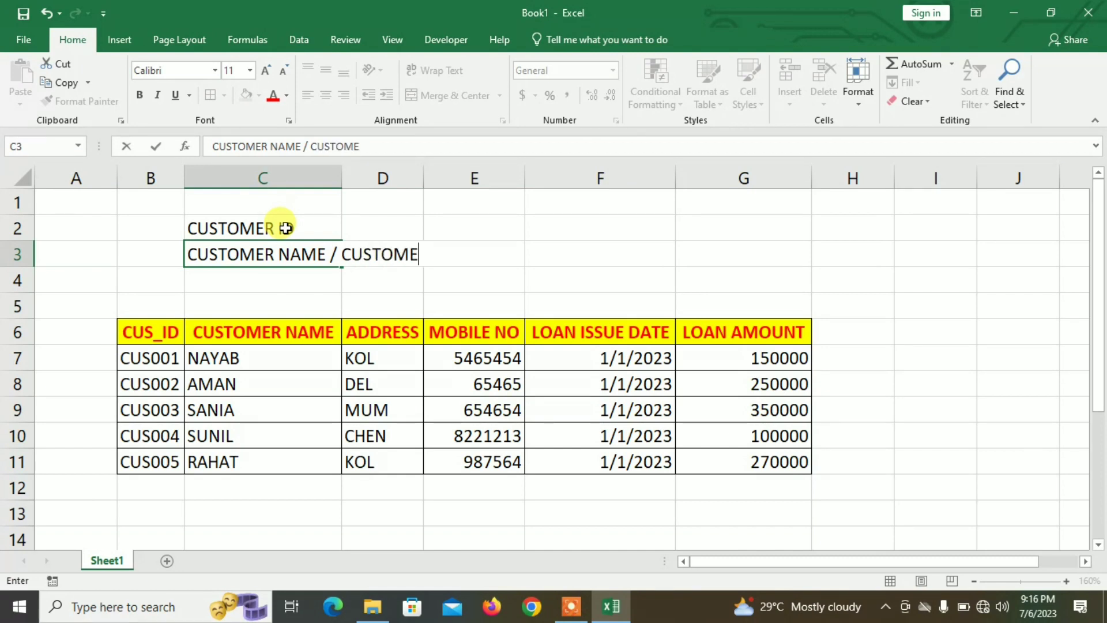
{"action": "key", "text": "BackSpace"}
{"action": "key", "text": "BackSpace"}
{"action": "key", "text": "BackSpace"}
{"action": "key", "text": "BackSpace"}
{"action": "key", "text": "BackSpace"}
{"action": "key", "text": "BackSpace"}
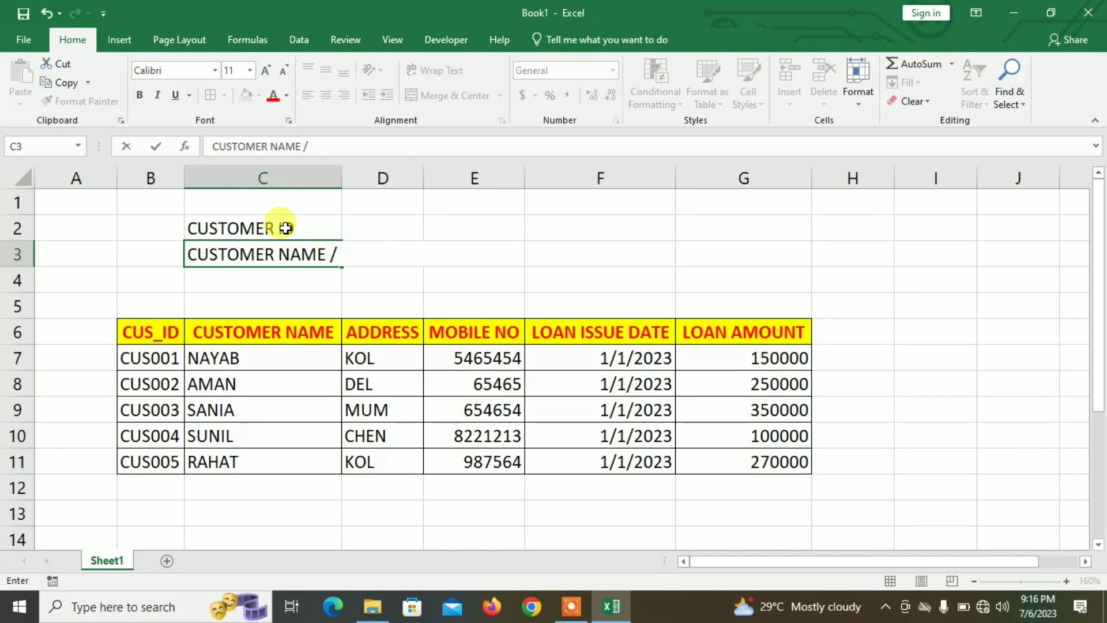
{"action": "type", "text": "LOAN AMOUNT"}
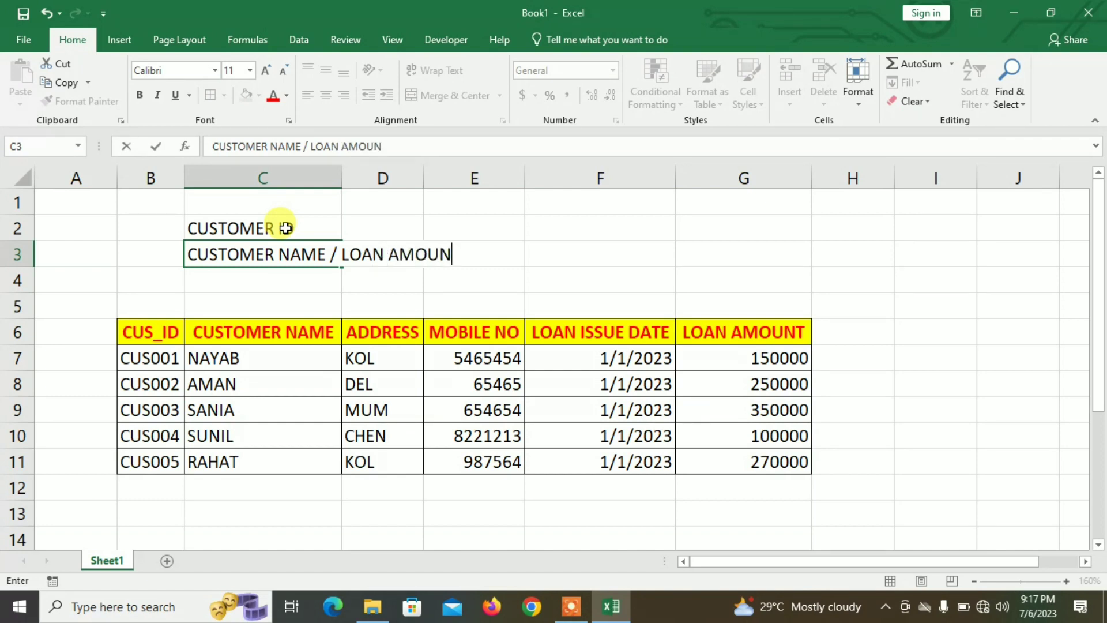
{"action": "left_click", "coordinate": [261, 283]}
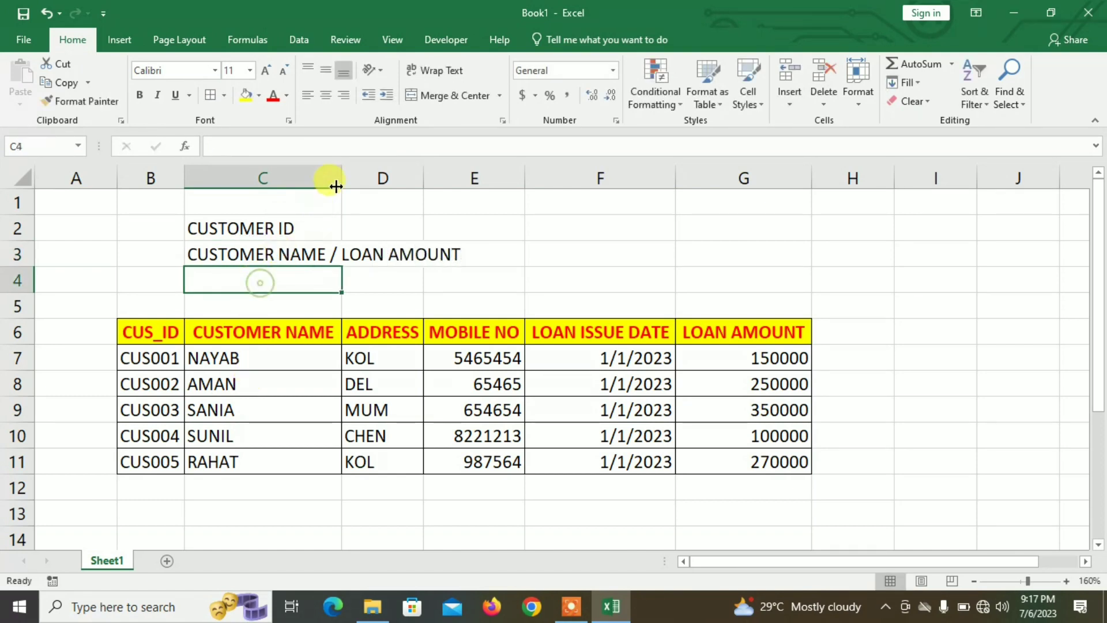
- Autofit column C to its longest label and widen column D to about twice its width
{"action": "double_click", "coordinate": [343, 173]}
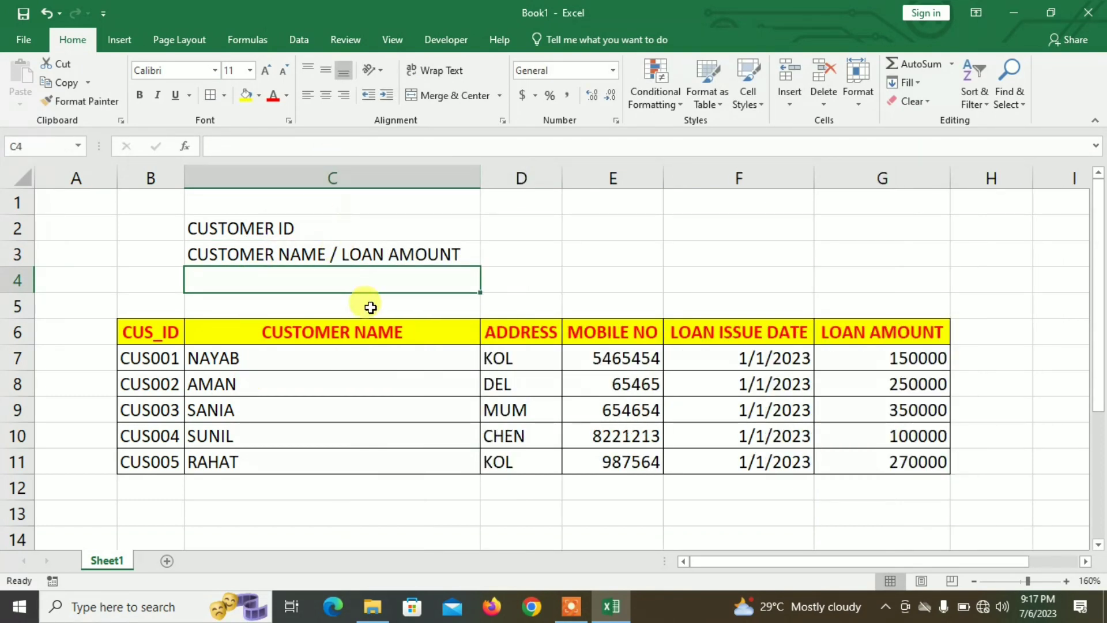
{"action": "left_click_drag", "start_coordinate": [510, 229], "coordinate": [603, 254]}
{"action": "left_click", "coordinate": [571, 279]}
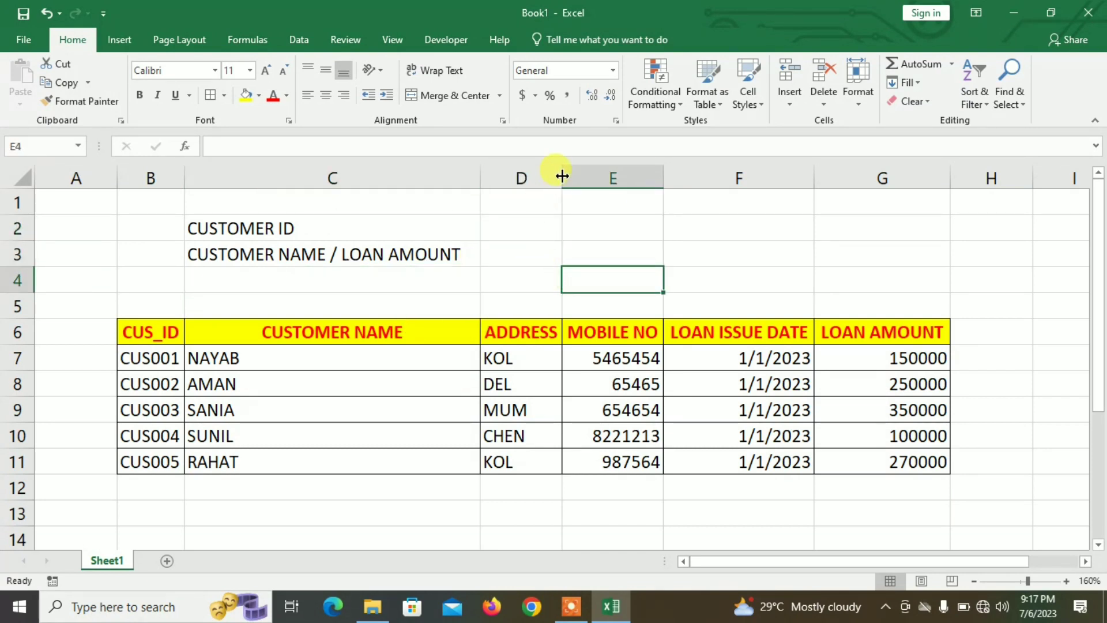
{"action": "left_click_drag", "start_coordinate": [562, 176], "coordinate": [657, 176]}
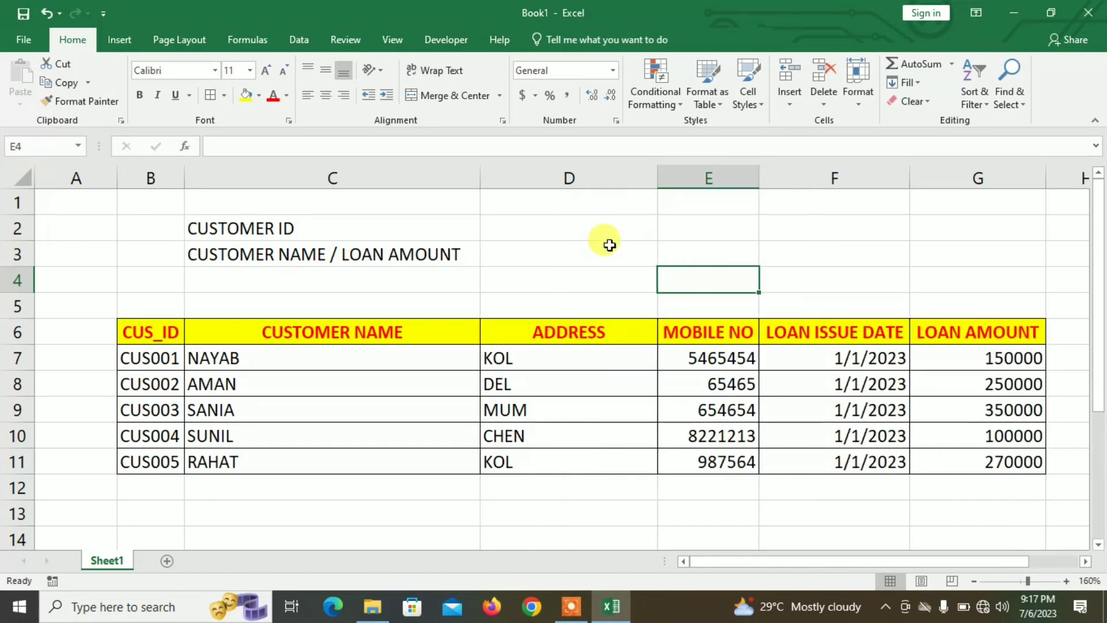
- Fill the two lookup label cells C2:C3 with yellow
{"action": "left_click", "coordinate": [600, 254]}
{"action": "left_click_drag", "start_coordinate": [340, 227], "coordinate": [428, 254]}
{"action": "left_click", "coordinate": [252, 98]}
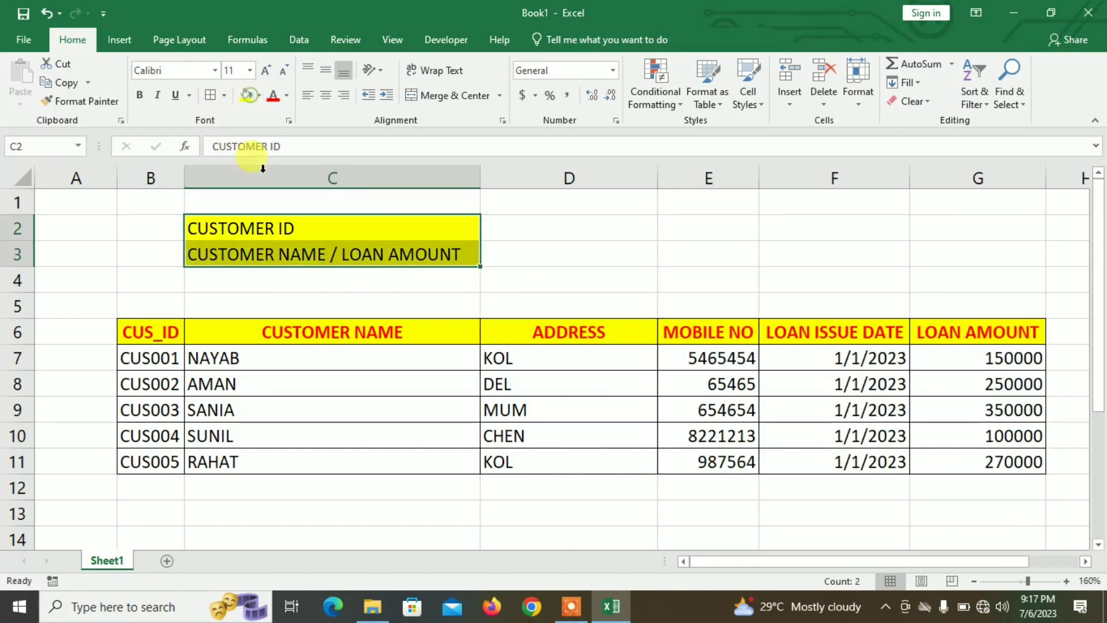
- Fill cell D2 beside CUSTOMER ID with light gray and cell D3 below it with light green
{"action": "left_click", "coordinate": [510, 230]}
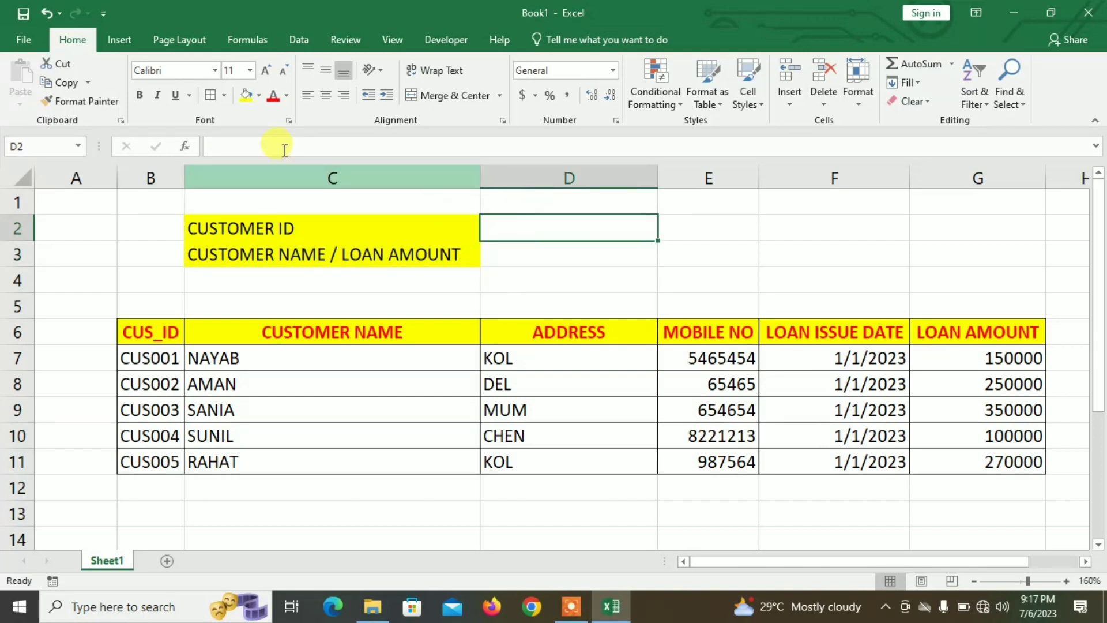
{"action": "left_click", "coordinate": [259, 95]}
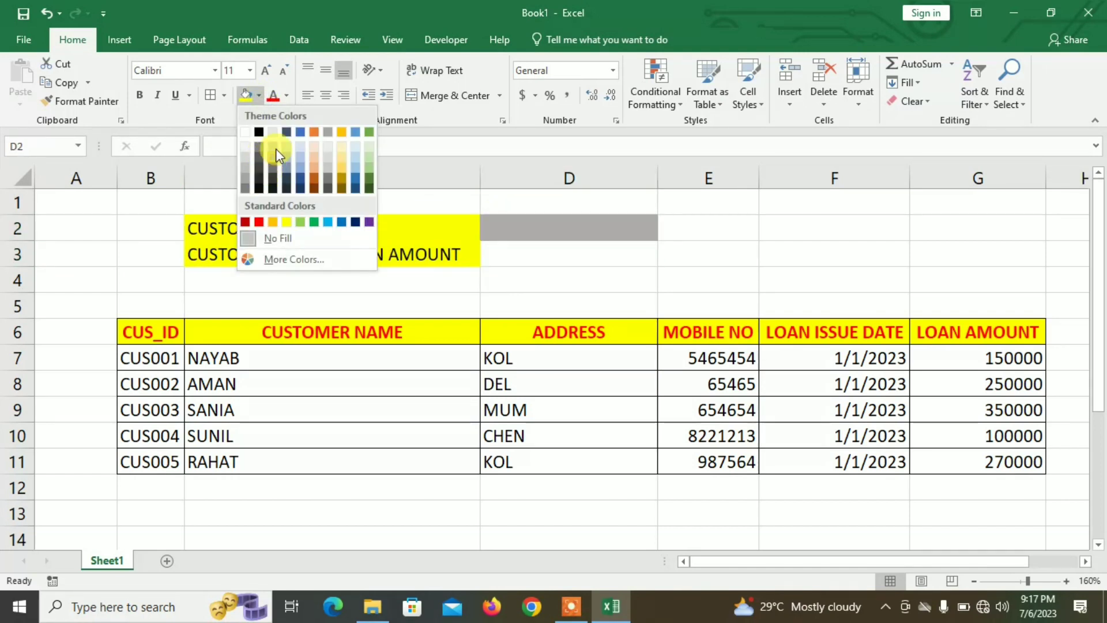
{"action": "left_click", "coordinate": [275, 147]}
{"action": "left_click", "coordinate": [506, 252]}
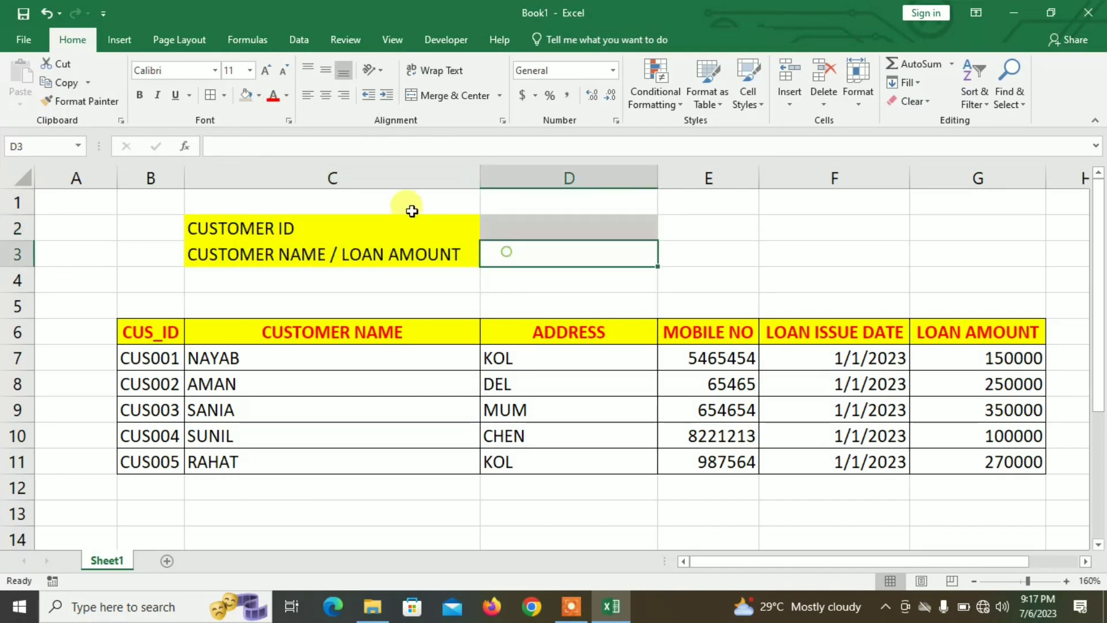
{"action": "left_click", "coordinate": [260, 97]}
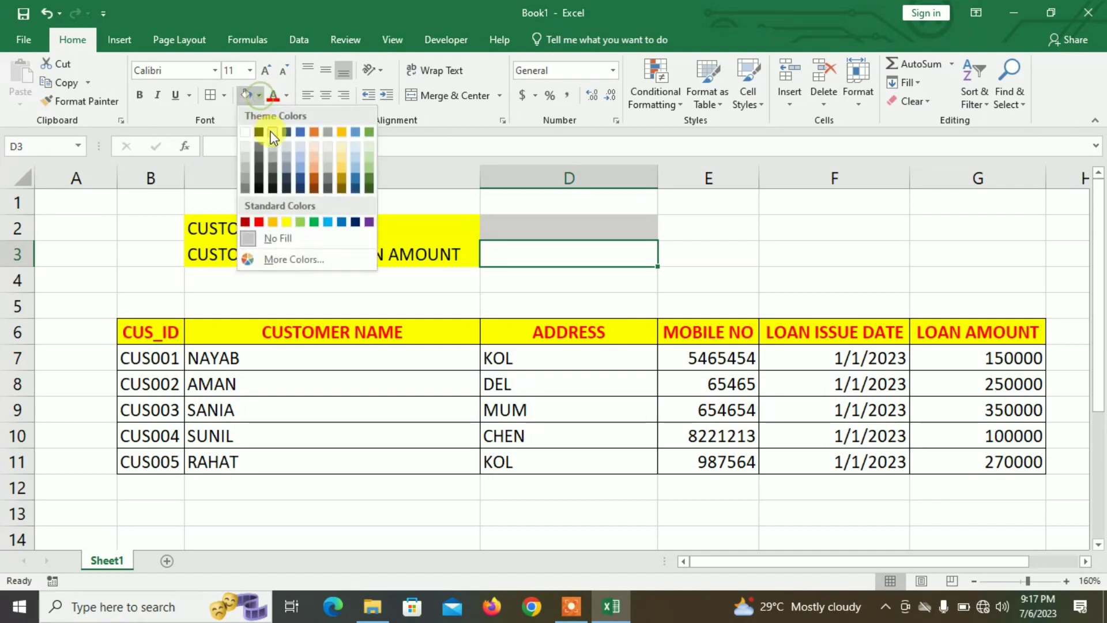
{"action": "left_click", "coordinate": [368, 154]}
{"action": "left_click", "coordinate": [439, 282]}
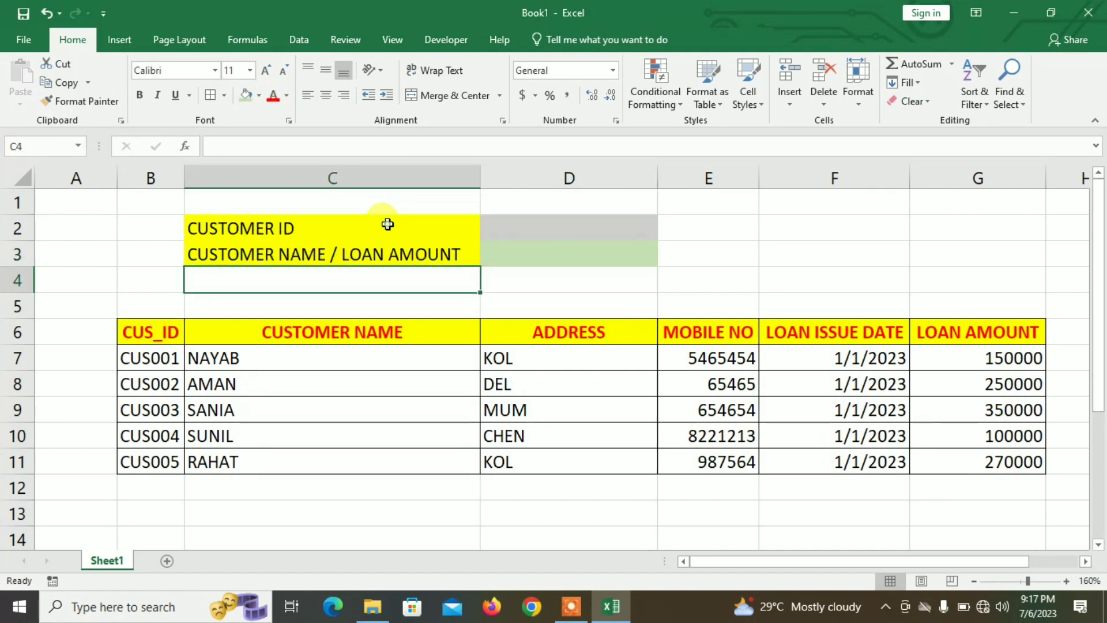
- Make the lookup labels in cells C2:C3 bold
{"action": "left_click", "coordinate": [388, 224]}
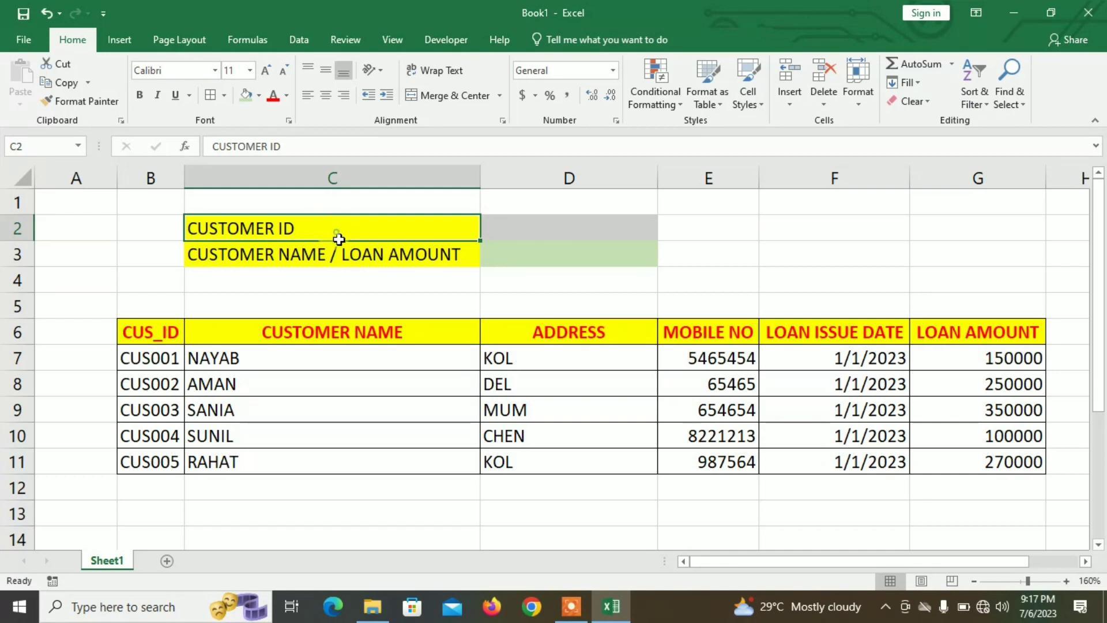
{"action": "left_click_drag", "start_coordinate": [338, 238], "coordinate": [339, 254]}
{"action": "left_click", "coordinate": [140, 96]}
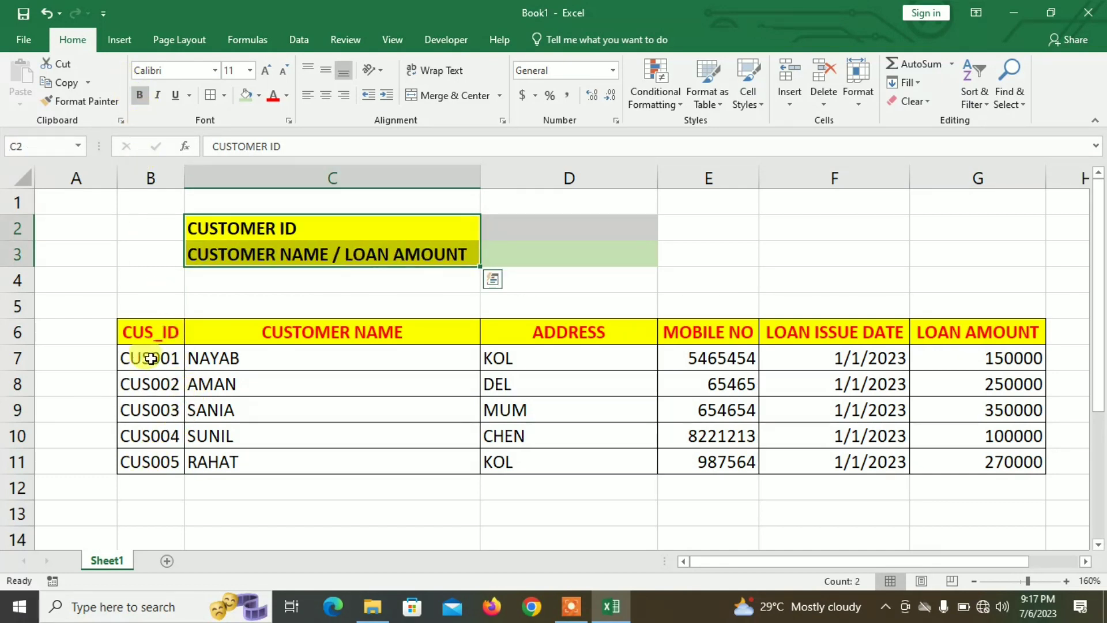
- Name the customer ID range B7:B11 CUS
{"action": "left_click_drag", "start_coordinate": [137, 354], "coordinate": [156, 455]}
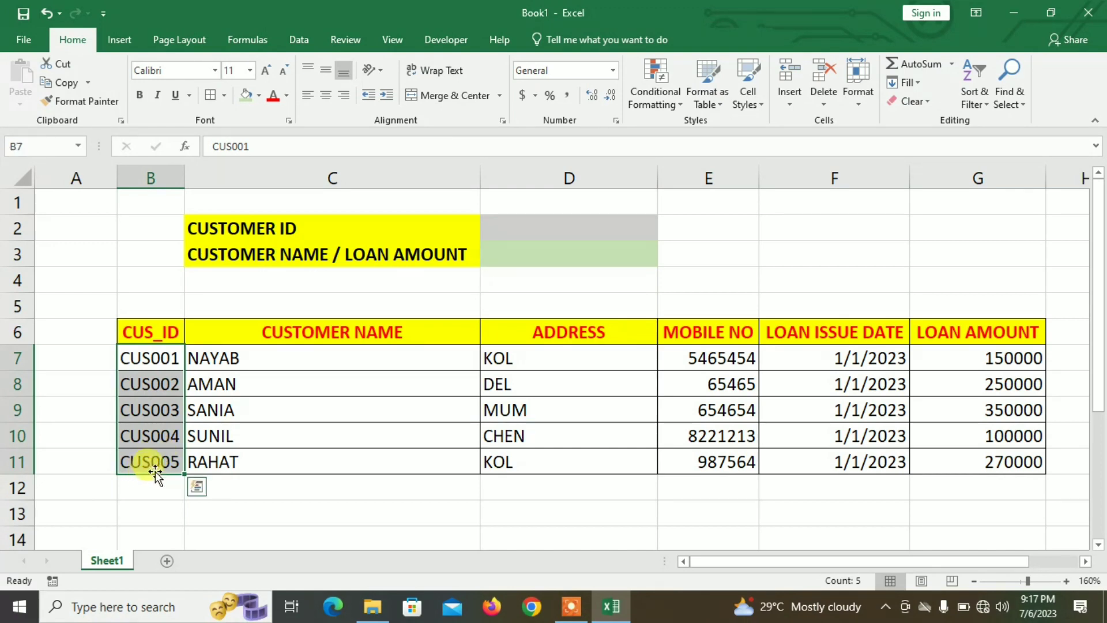
{"action": "left_click", "coordinate": [297, 41]}
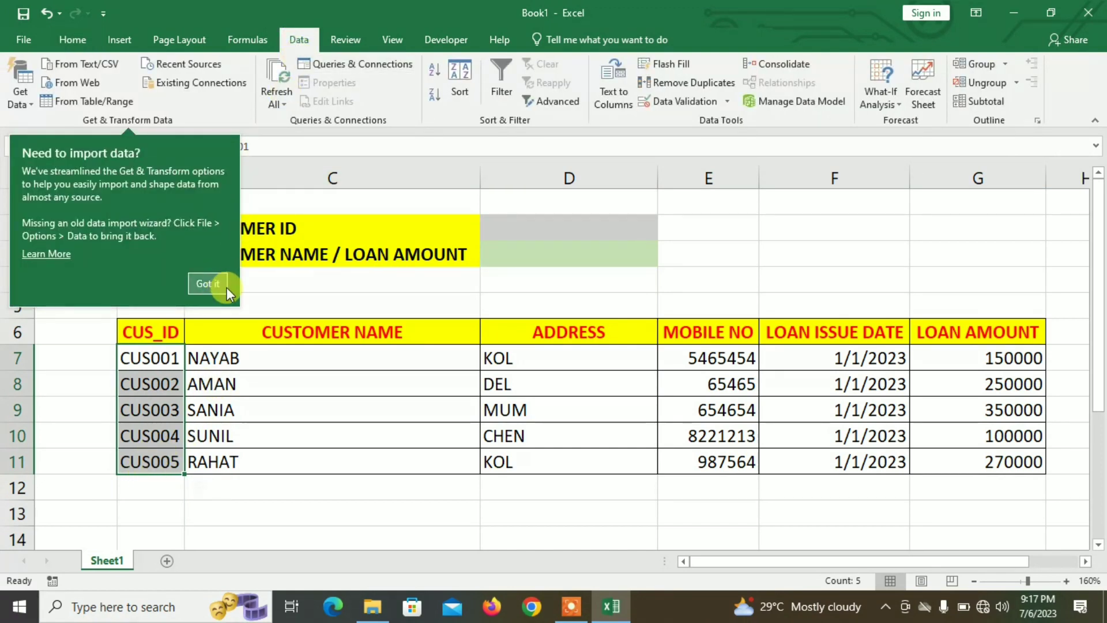
{"action": "left_click", "coordinate": [208, 283]}
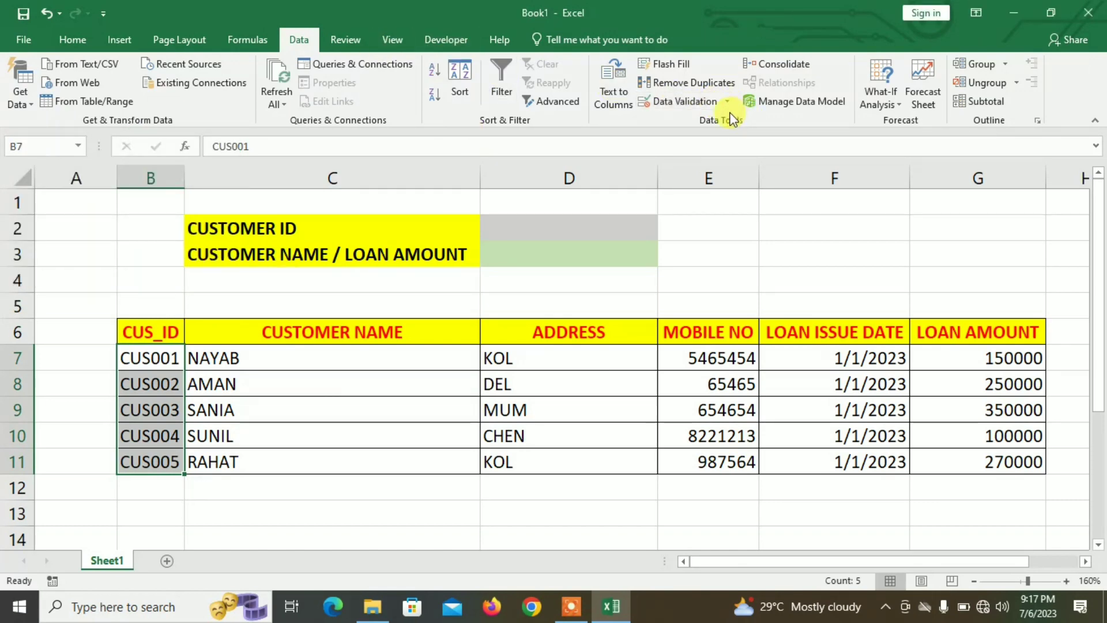
{"action": "left_click", "coordinate": [690, 101]}
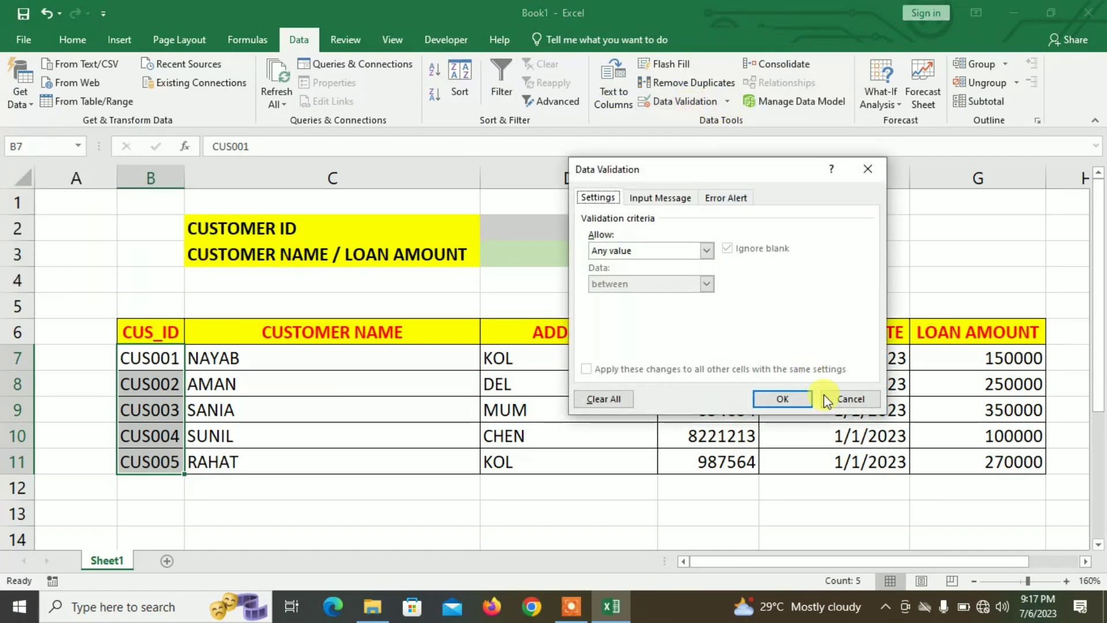
{"action": "left_click", "coordinate": [845, 399]}
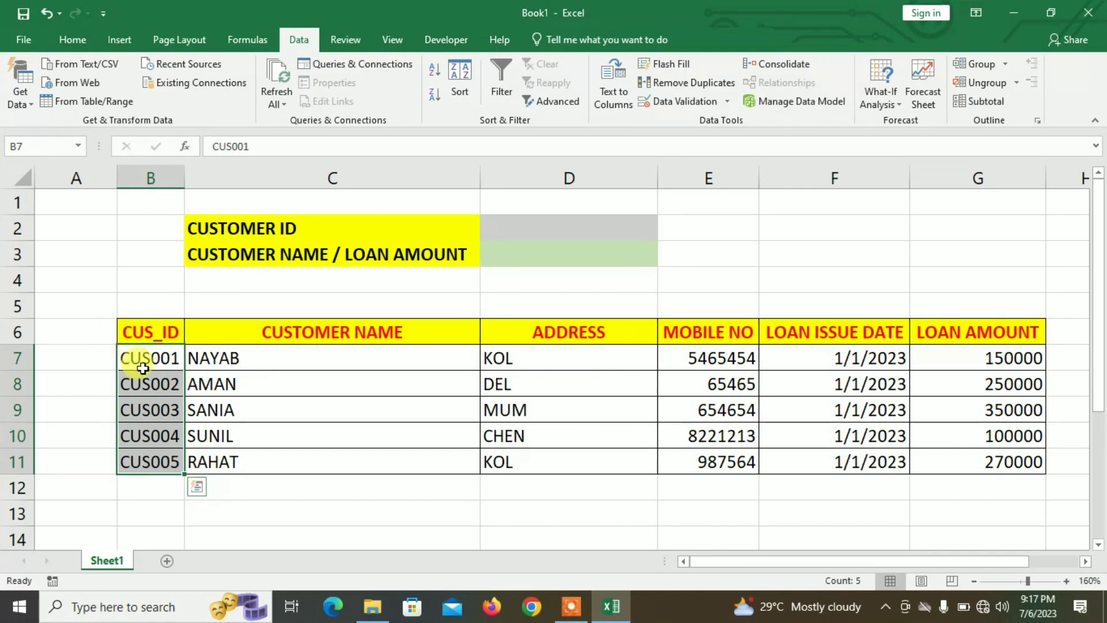
{"action": "left_click", "coordinate": [54, 144]}
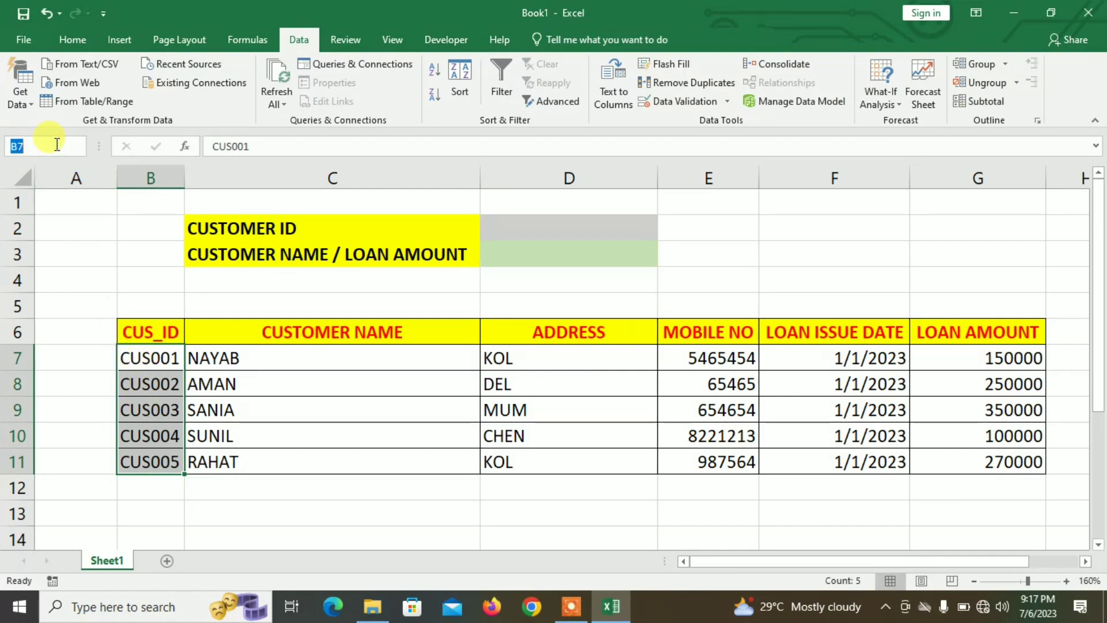
{"action": "type", "text": "cUS"}
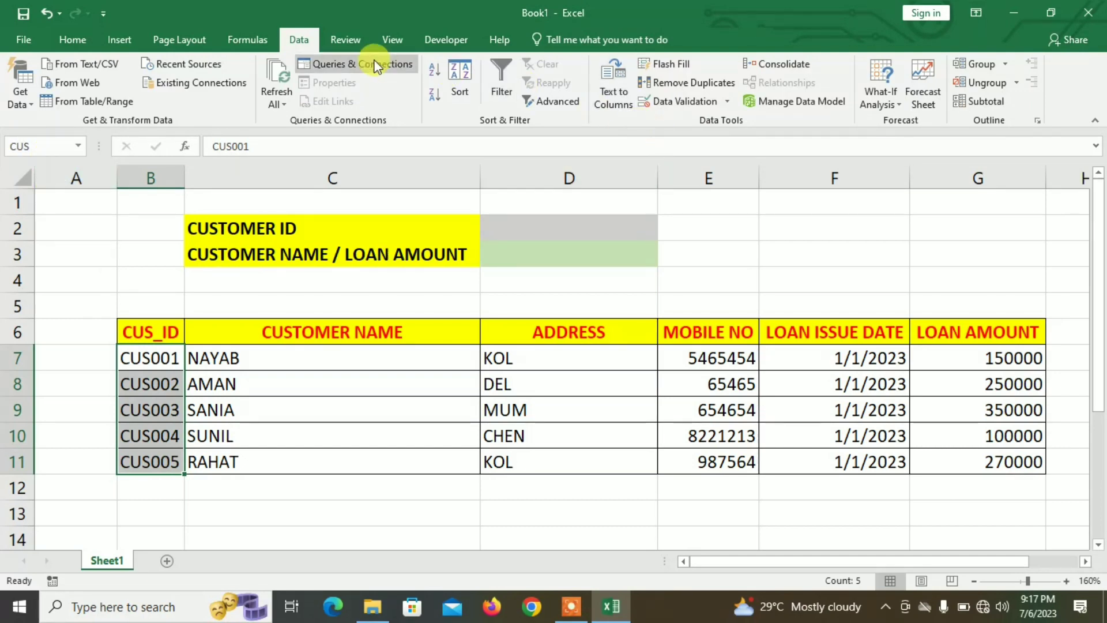
- Apply a list data validation with the source =CUS to the customer ID cells B7:B11
{"action": "left_click", "coordinate": [685, 102]}
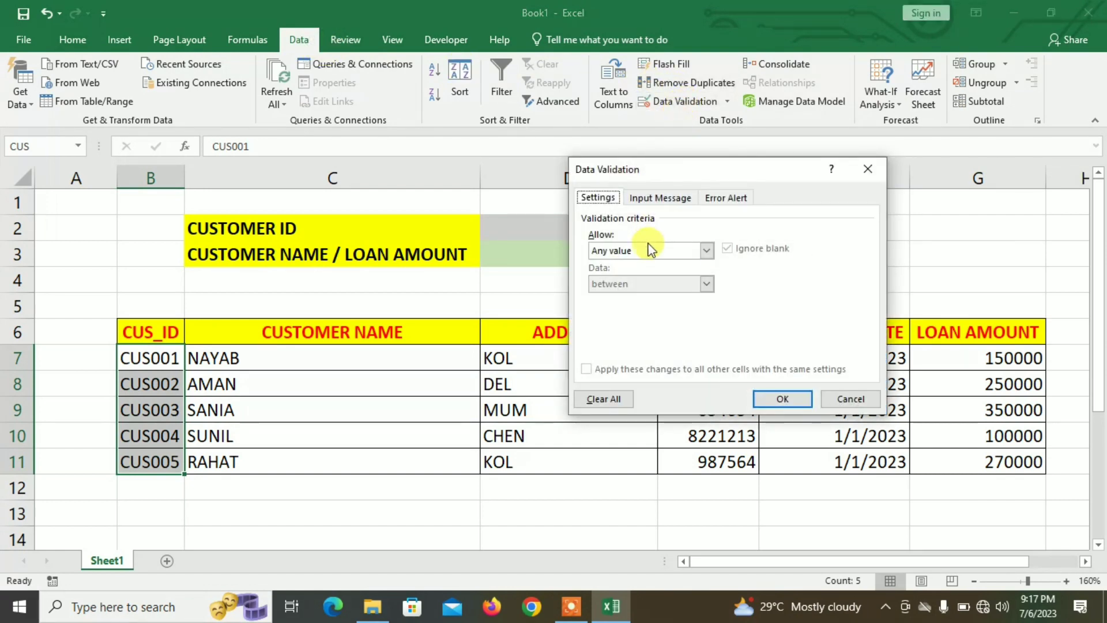
{"action": "left_click", "coordinate": [646, 251]}
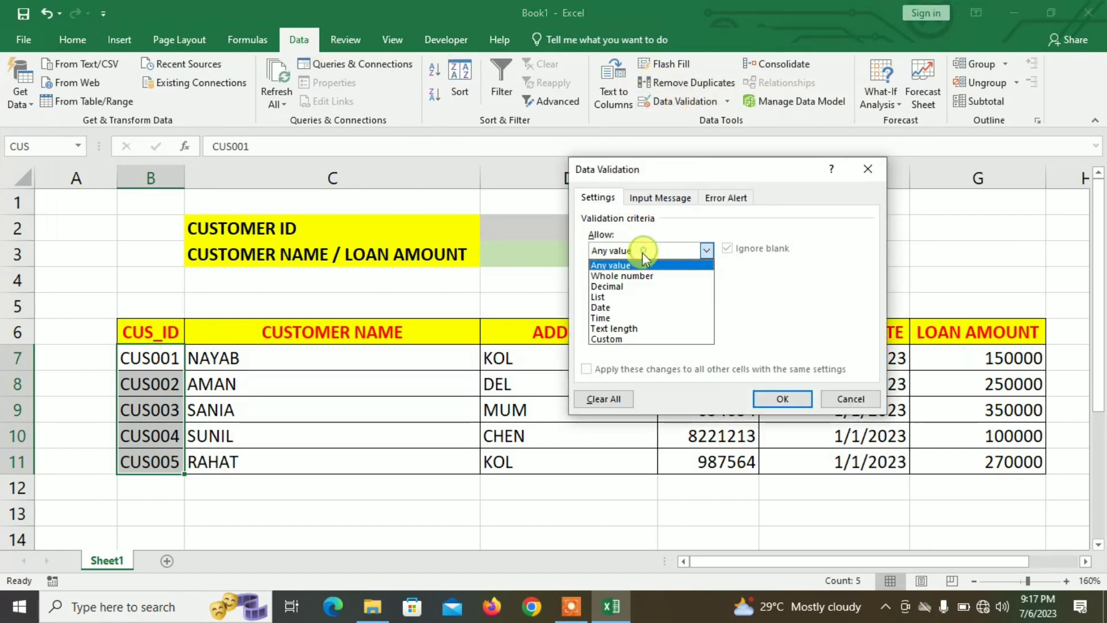
{"action": "left_click", "coordinate": [636, 297]}
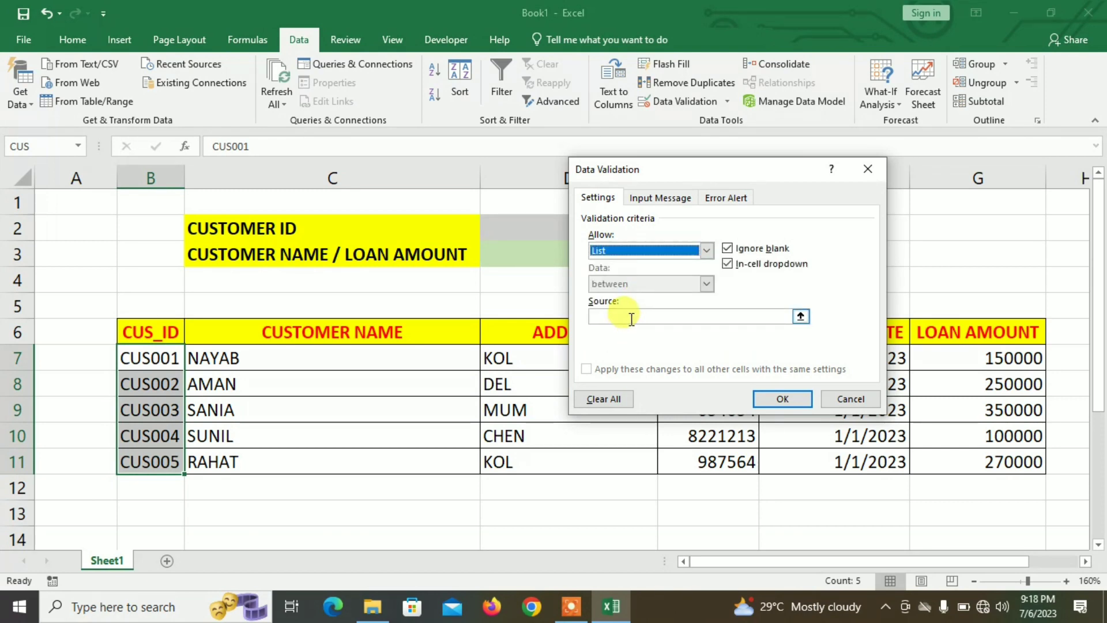
{"action": "left_click", "coordinate": [631, 317]}
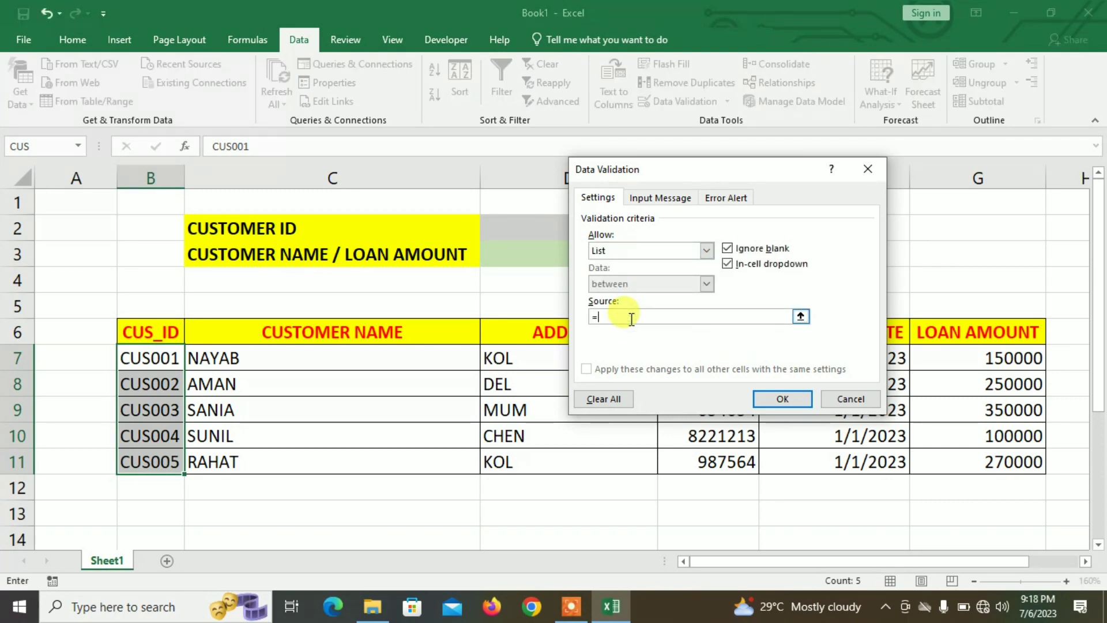
{"action": "type", "text": "=CUS"}
{"action": "left_click", "coordinate": [774, 398]}
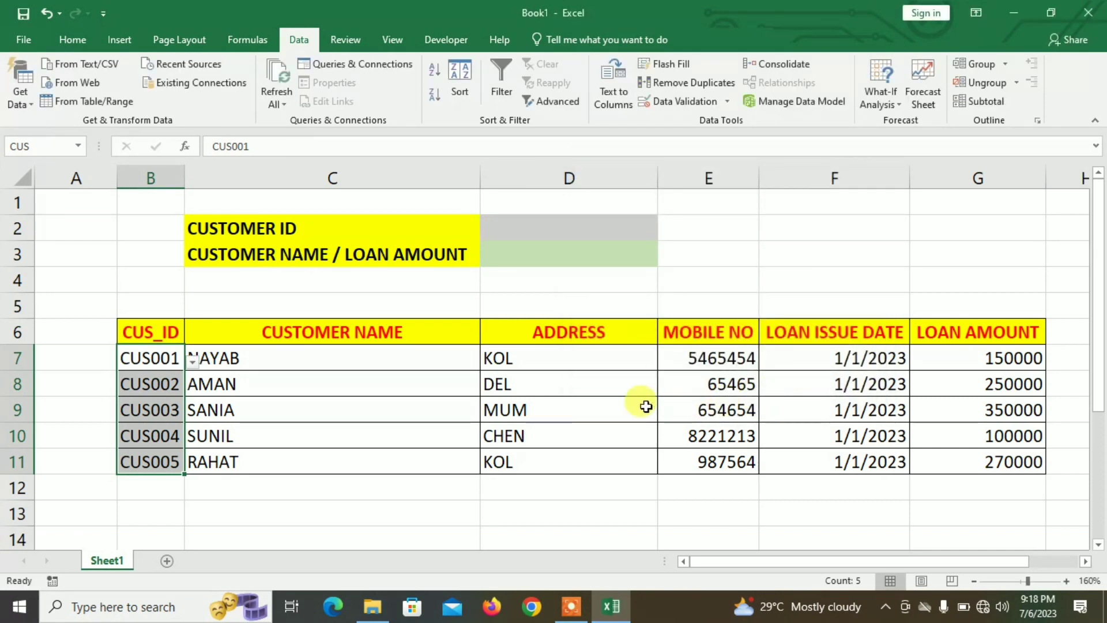
- Undo the list data validation on the CUS_ID cells B7:B11
{"action": "left_click", "coordinate": [612, 226]}
{"action": "left_click", "coordinate": [607, 251]}
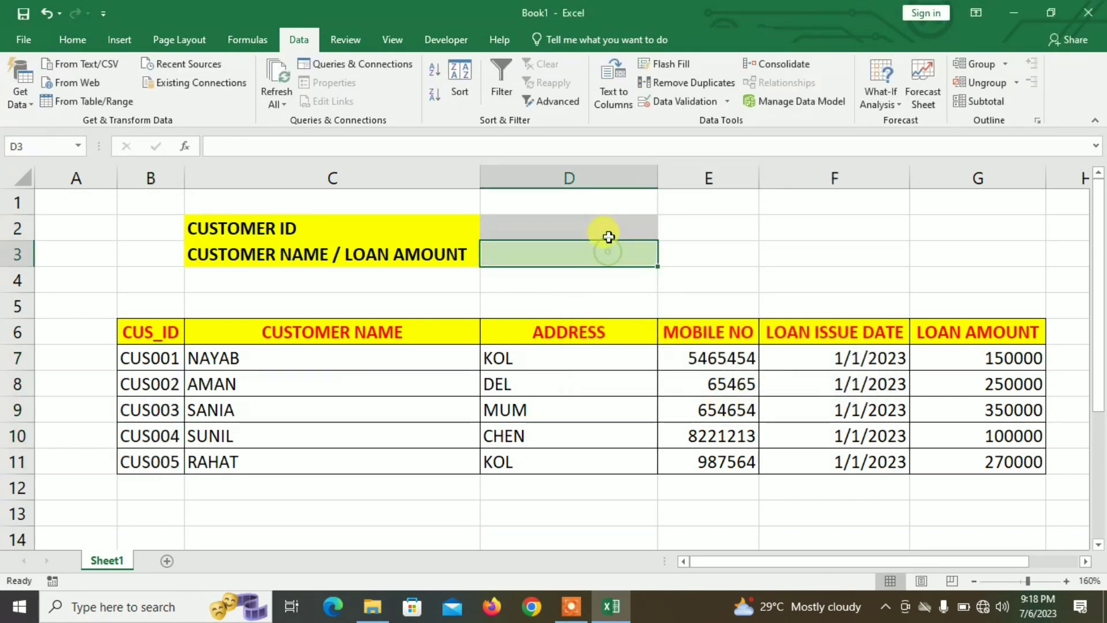
{"action": "left_click", "coordinate": [609, 233]}
{"action": "left_click", "coordinate": [148, 358]}
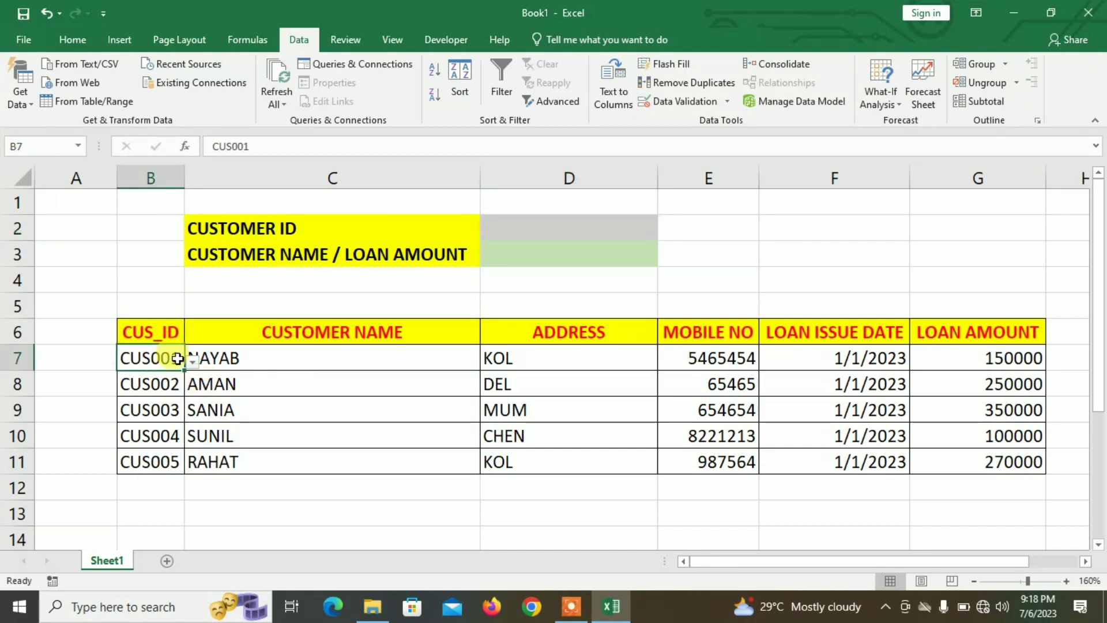
{"action": "key", "text": "ctrl+z"}
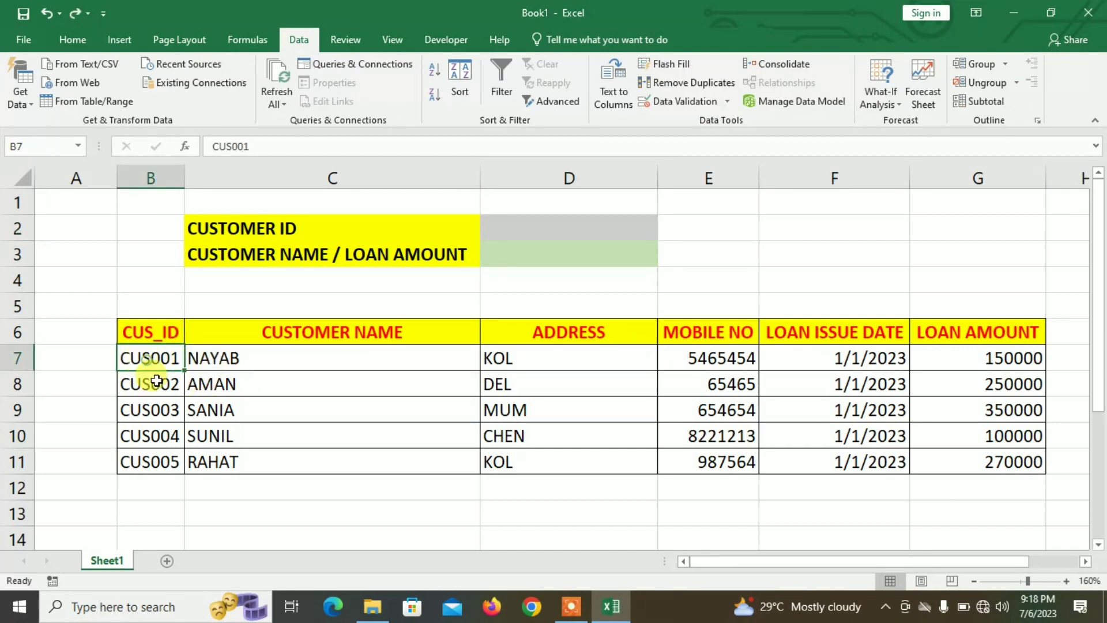
- Add a list data validation with the source =CUS to cell D2 beside CUSTOMER ID
{"action": "left_click", "coordinate": [630, 230]}
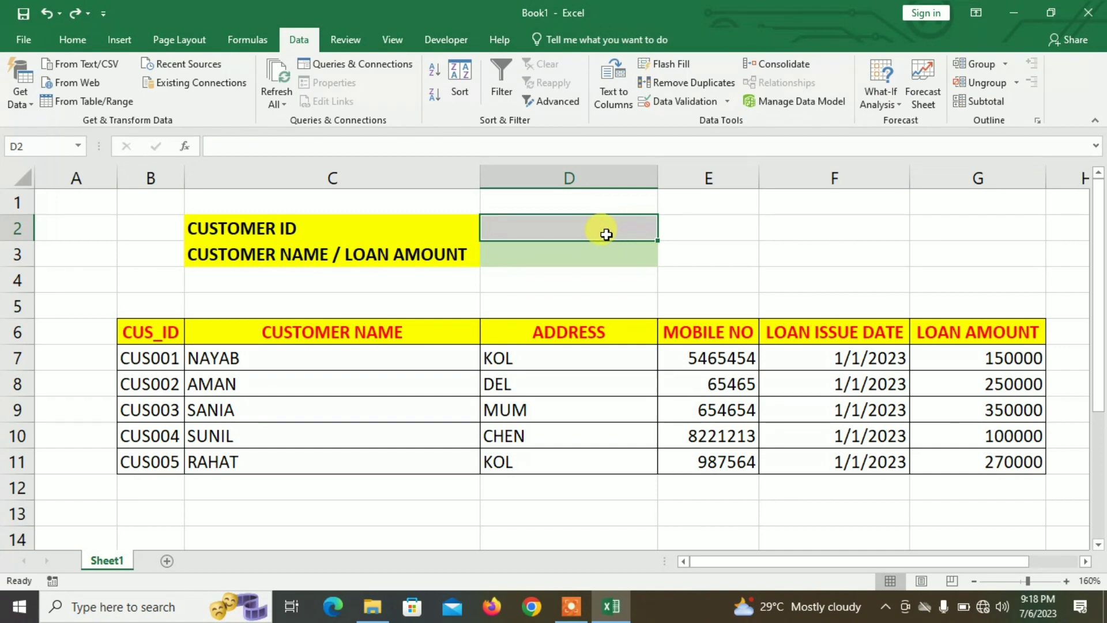
{"action": "left_click", "coordinate": [656, 99]}
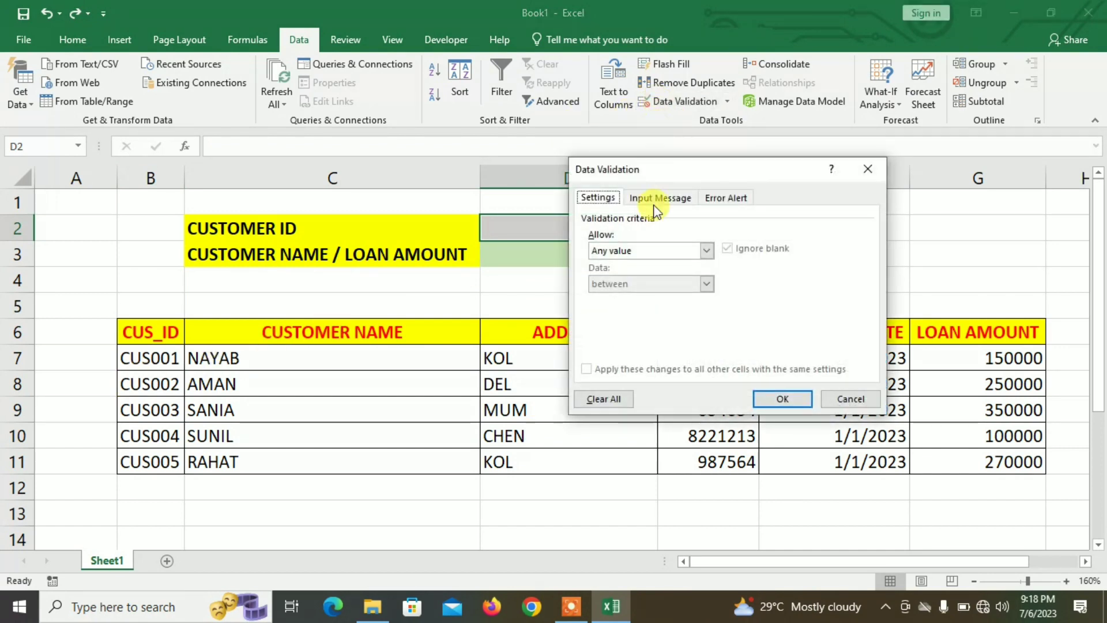
{"action": "left_click", "coordinate": [645, 250]}
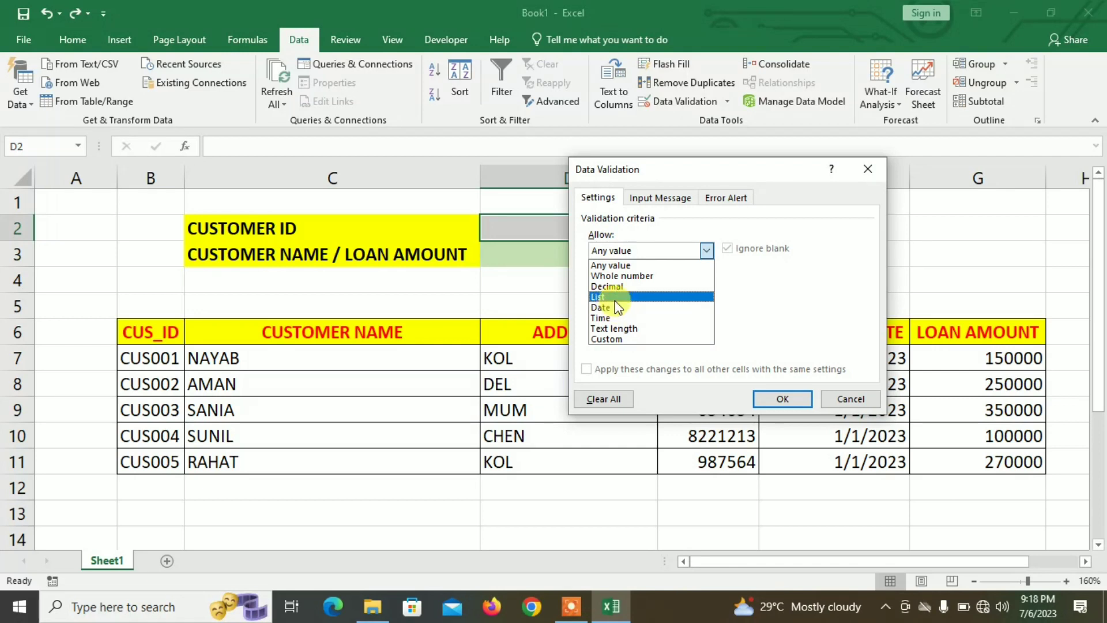
{"action": "left_click", "coordinate": [615, 298]}
{"action": "left_click", "coordinate": [617, 314]}
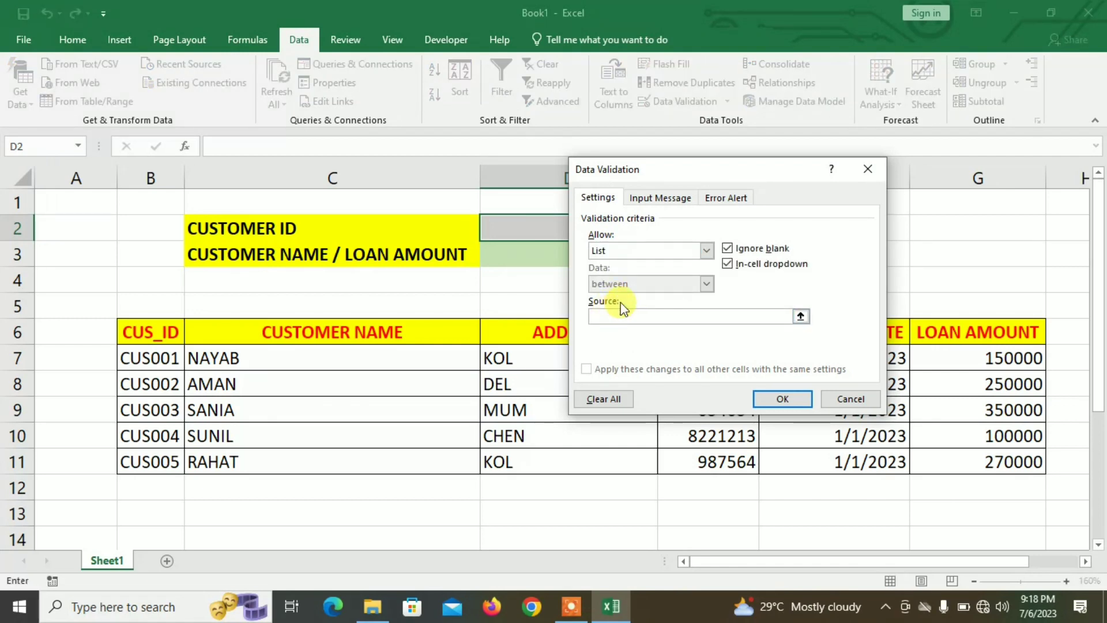
{"action": "type", "text": "=CUS"}
{"action": "left_click", "coordinate": [782, 399]}
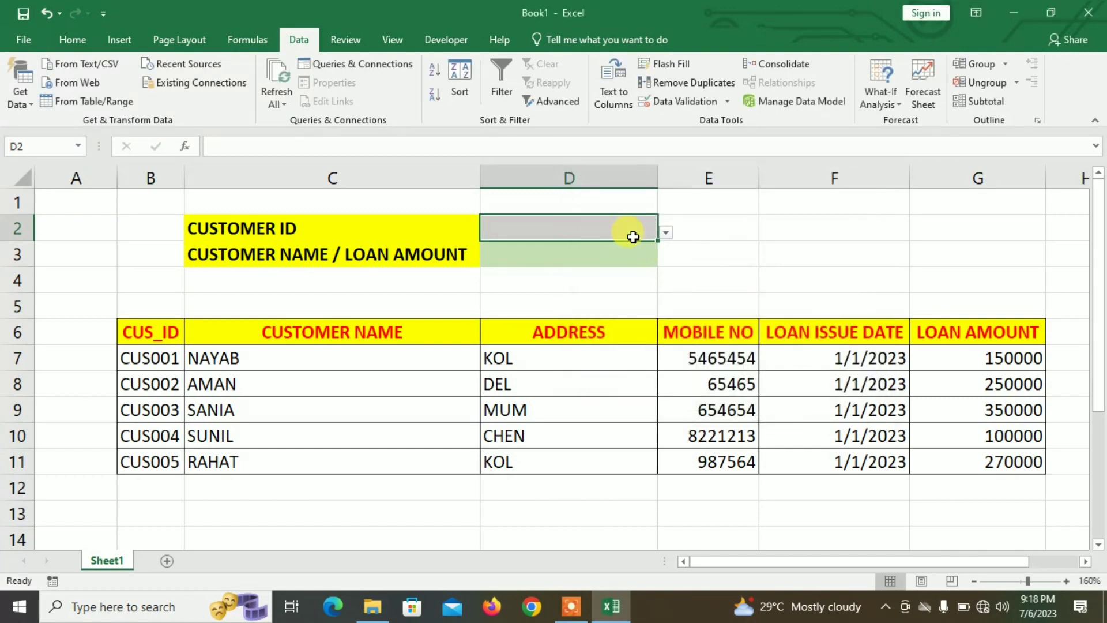
- Test the drop-down in cell D2 by choosing the third customer ID, and clear the cell again
{"action": "left_click", "coordinate": [667, 233]}
{"action": "left_click", "coordinate": [600, 284]}
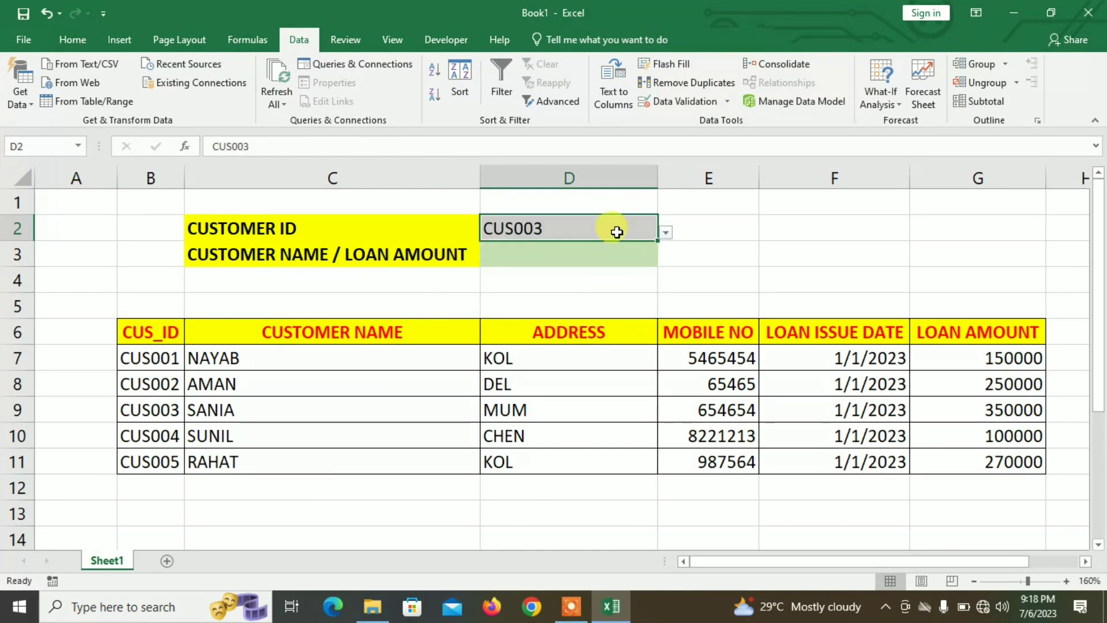
{"action": "key", "text": "Delete"}
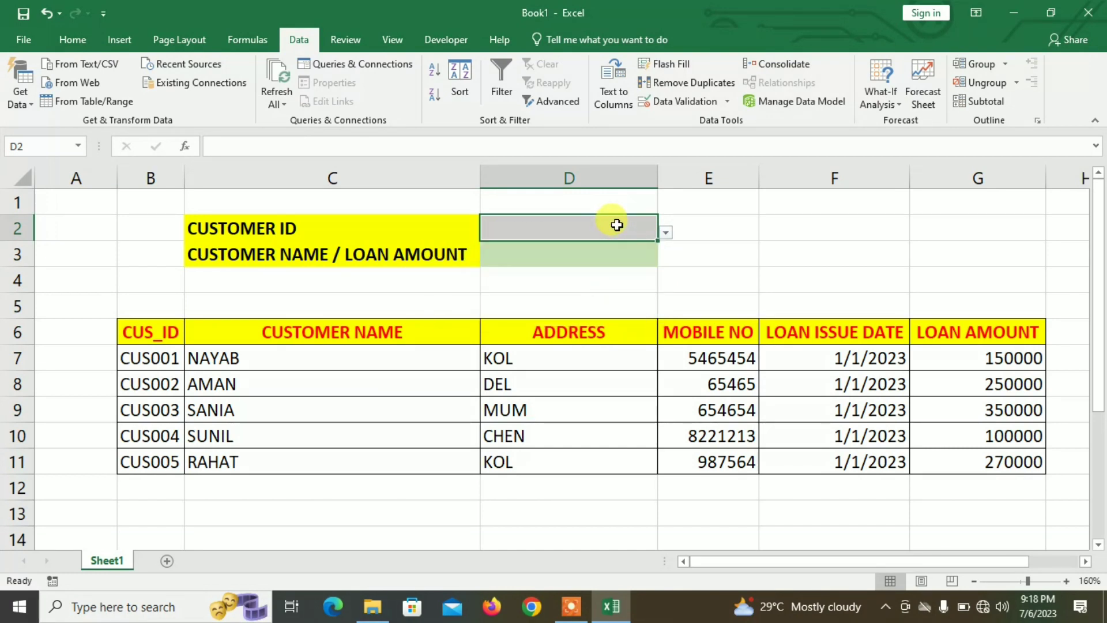
- Add a list data validation with the source CUSTOMER NAME, LOAN AMOUNT to cell D3 and check its drop-down
{"action": "left_click", "coordinate": [606, 254]}
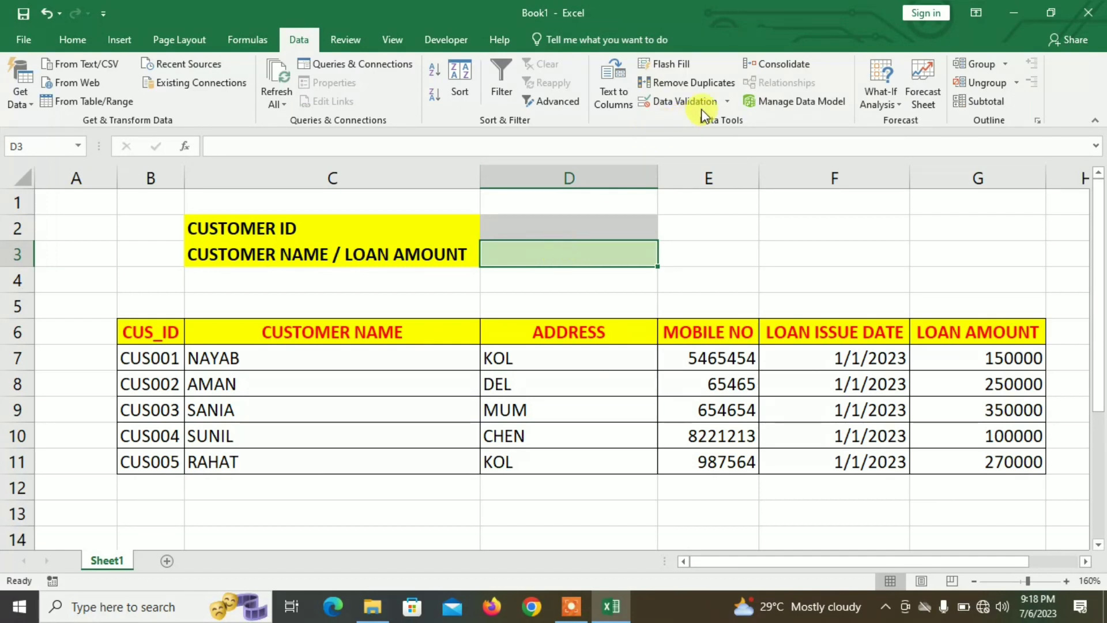
{"action": "left_click", "coordinate": [728, 103]}
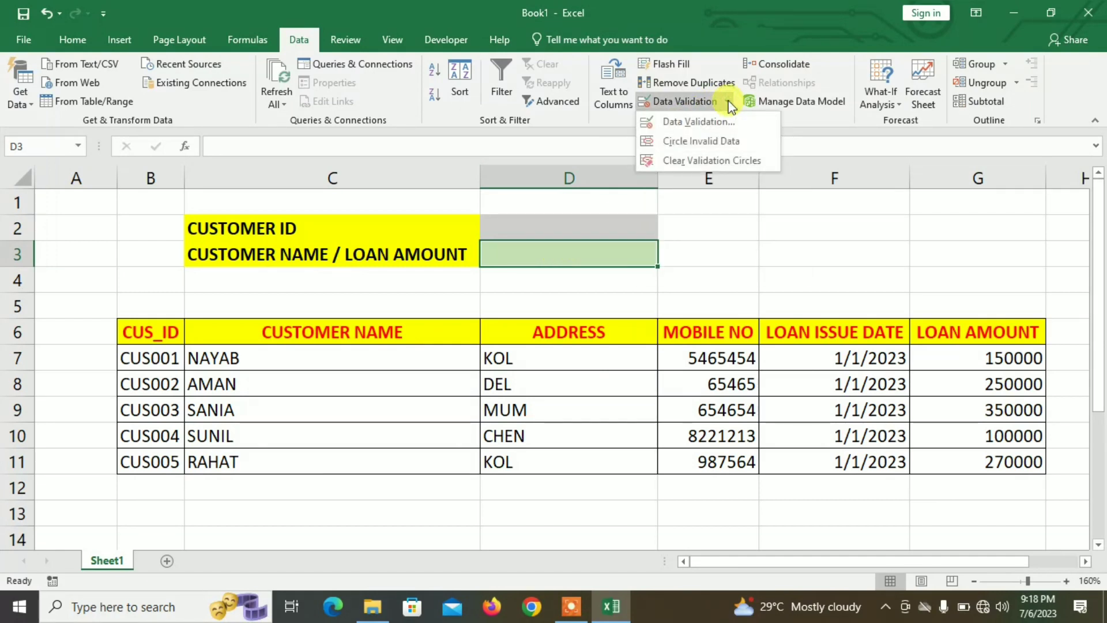
{"action": "left_click", "coordinate": [719, 119]}
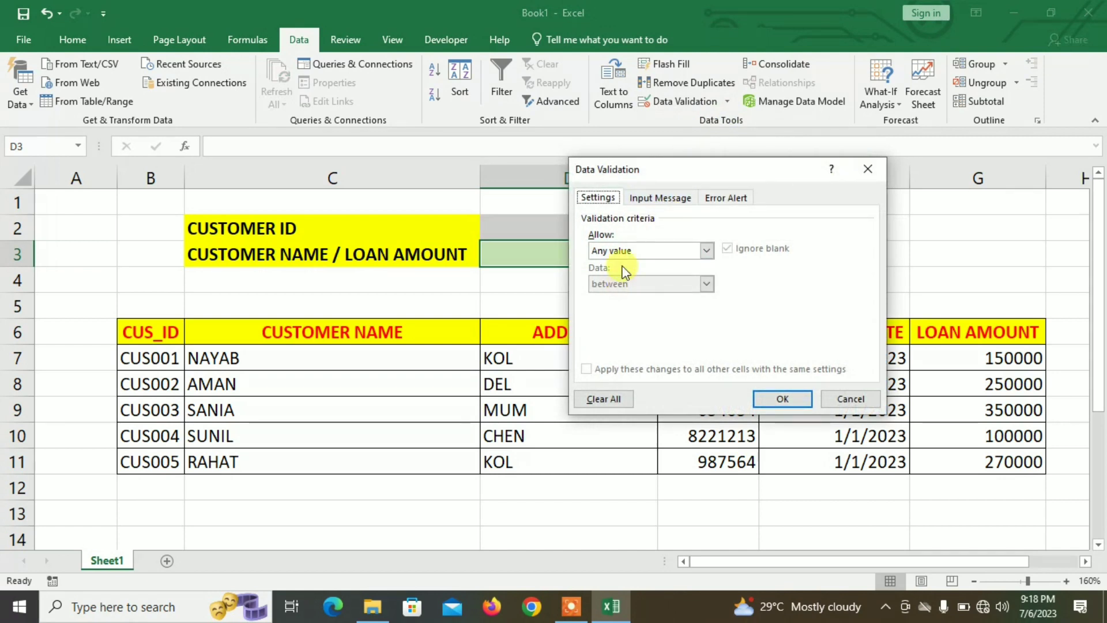
{"action": "left_click", "coordinate": [622, 251]}
{"action": "left_click", "coordinate": [602, 296]}
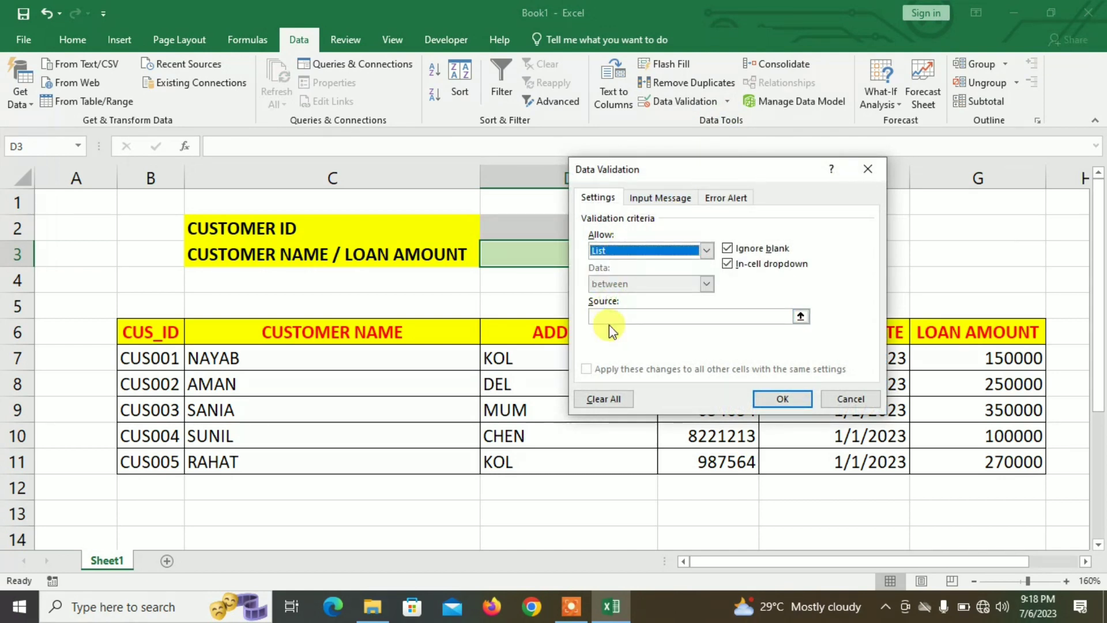
{"action": "left_click", "coordinate": [613, 317]}
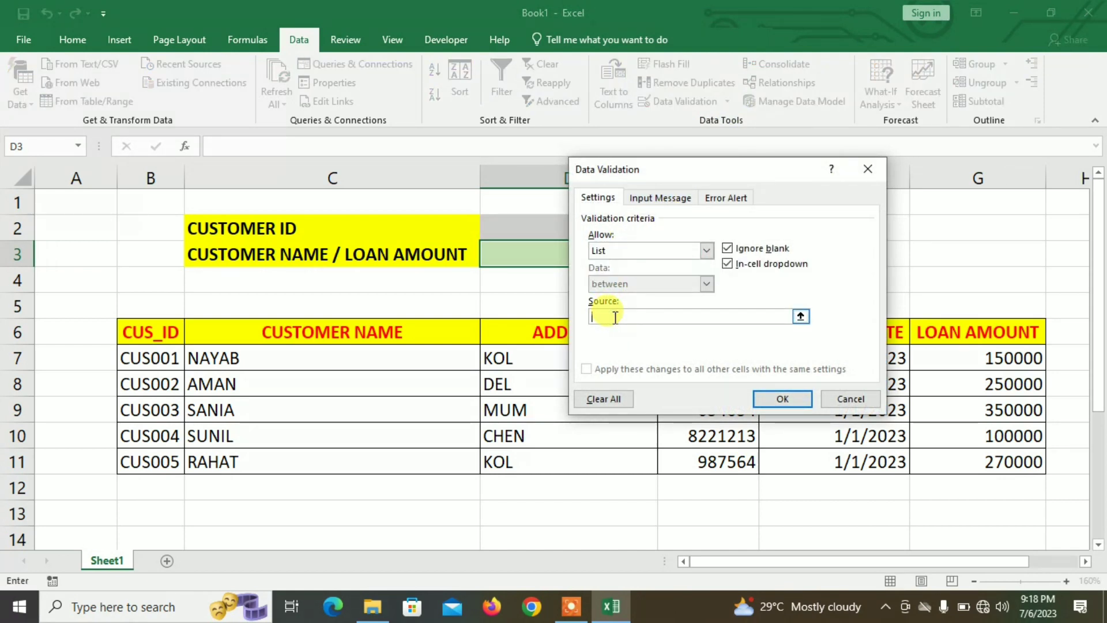
{"action": "type", "text": "CUSTOMER NAME"}
{"action": "type", "text": ", LOAN"}
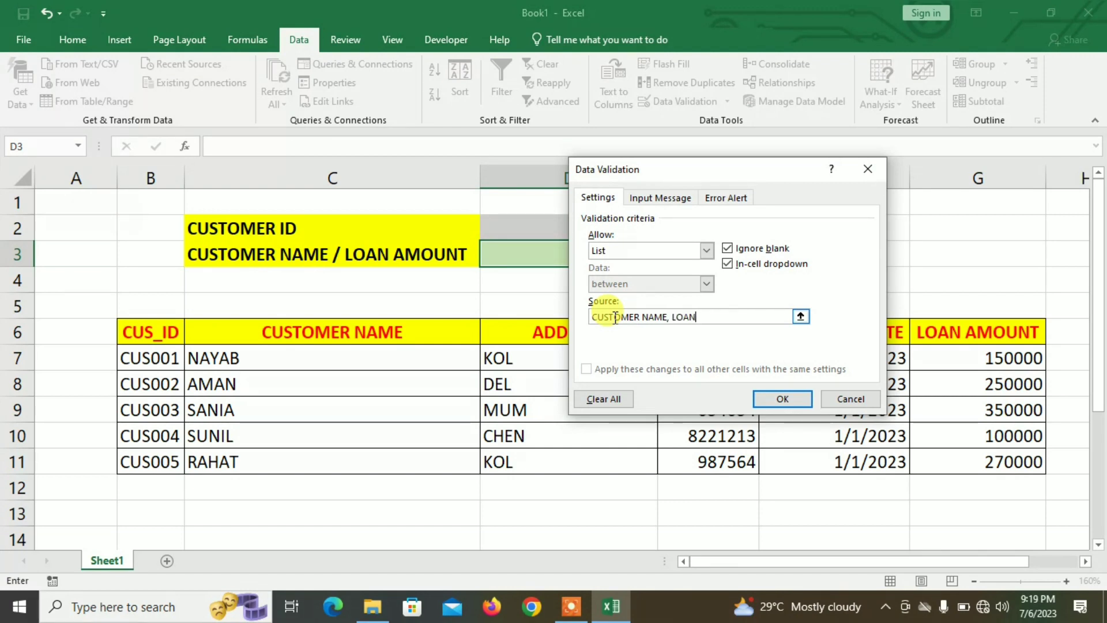
{"action": "type", "text": " AMOUNT"}
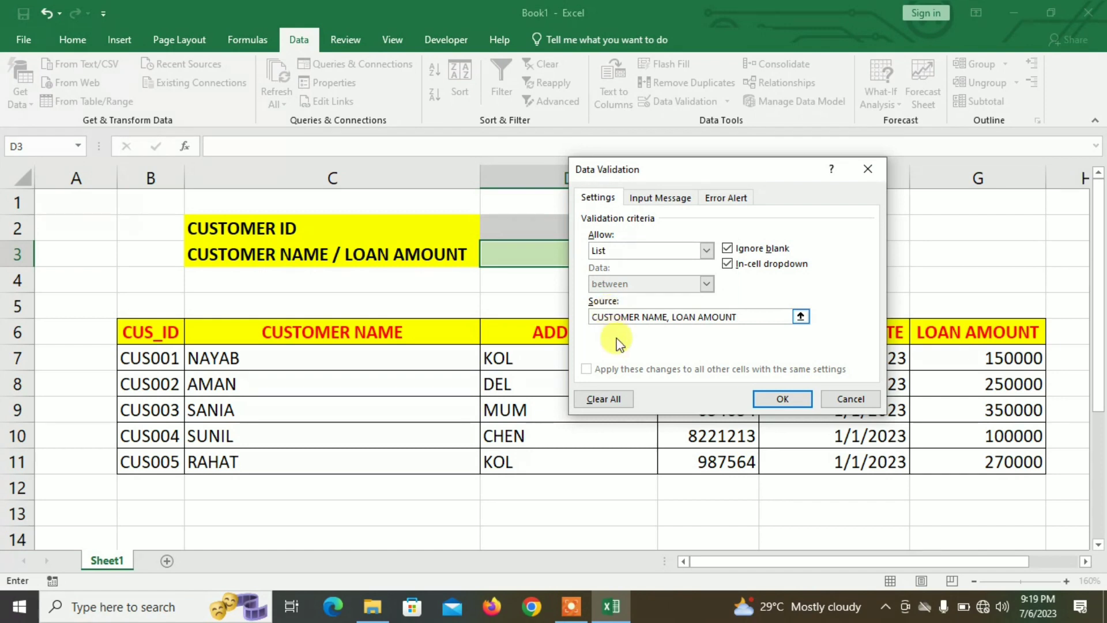
{"action": "left_click", "coordinate": [782, 399]}
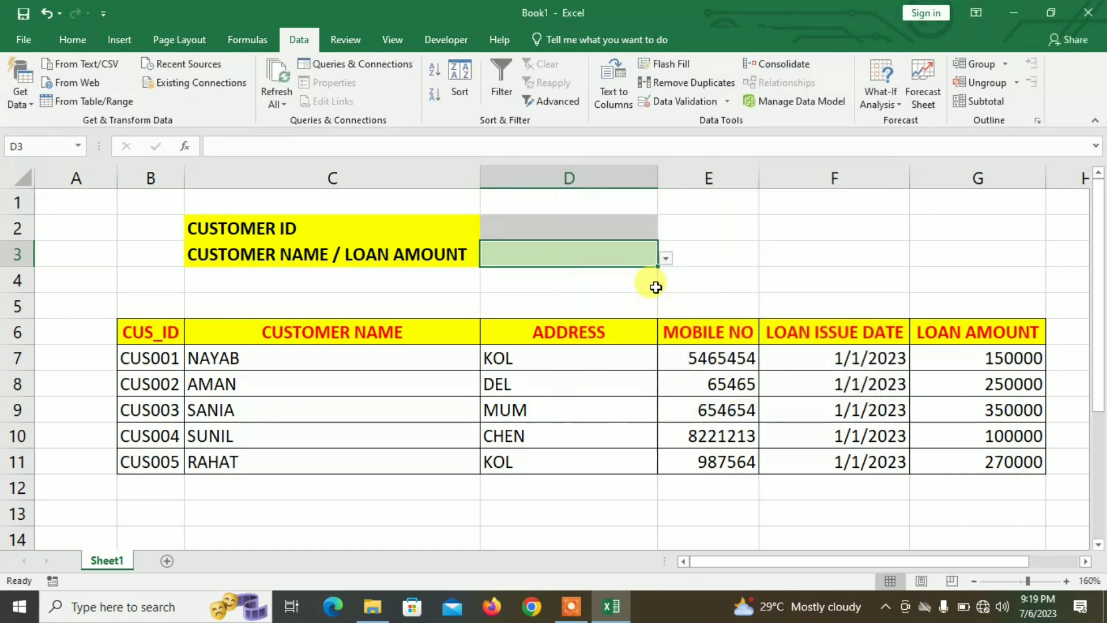
{"action": "left_click", "coordinate": [667, 259]}
{"action": "left_click", "coordinate": [667, 259]}
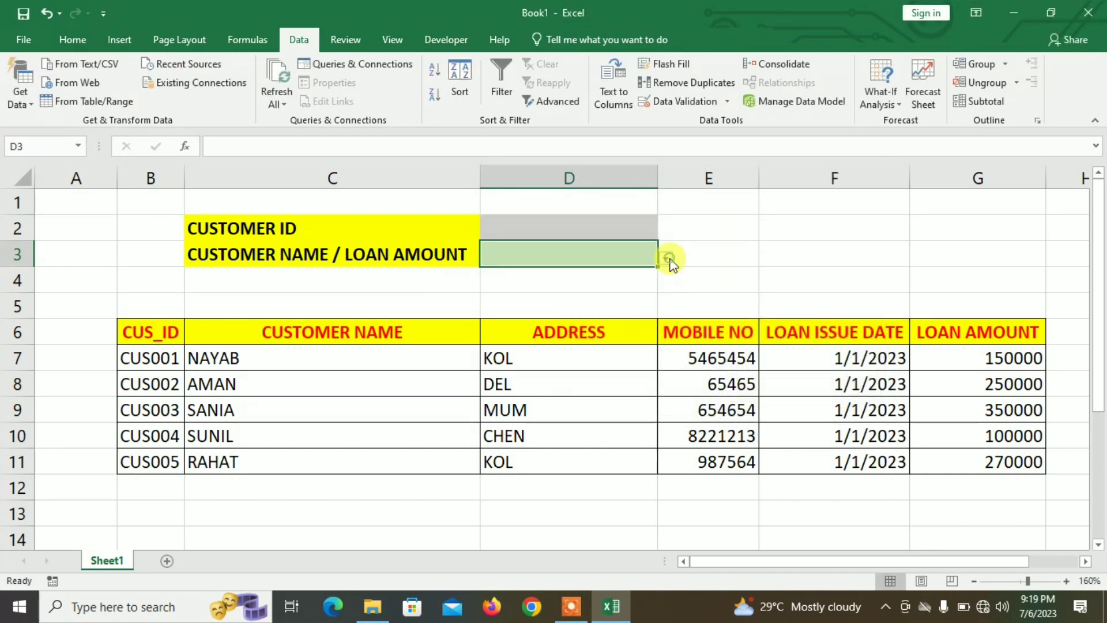
- Make the font of cell D3 bold and red, and set the font color of cell D2 to orange
{"action": "left_click", "coordinate": [72, 39]}
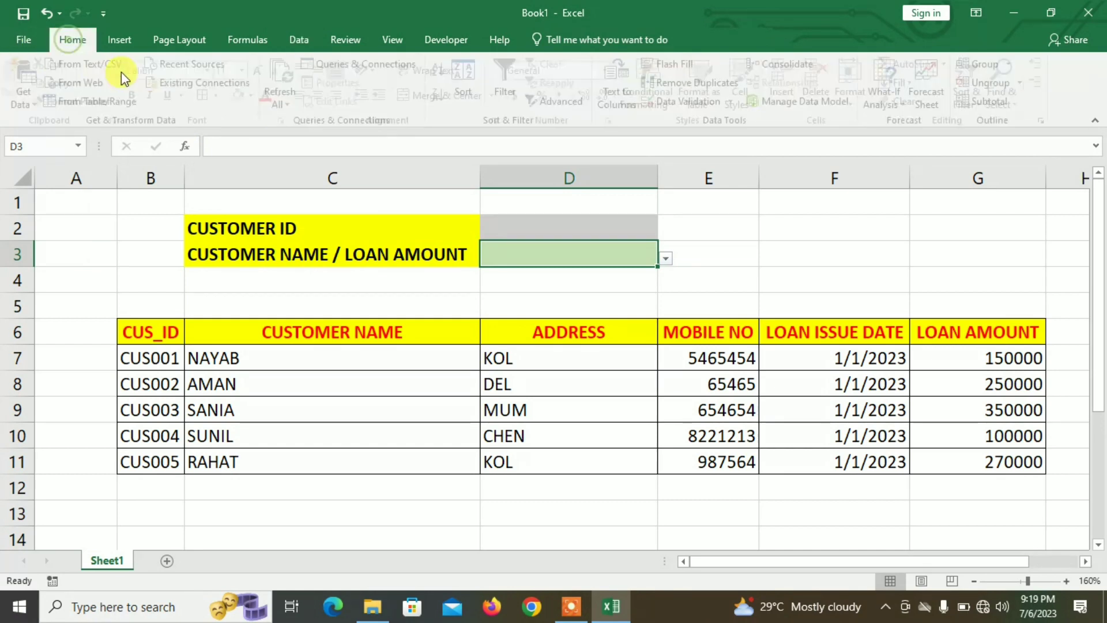
{"action": "left_click", "coordinate": [140, 96]}
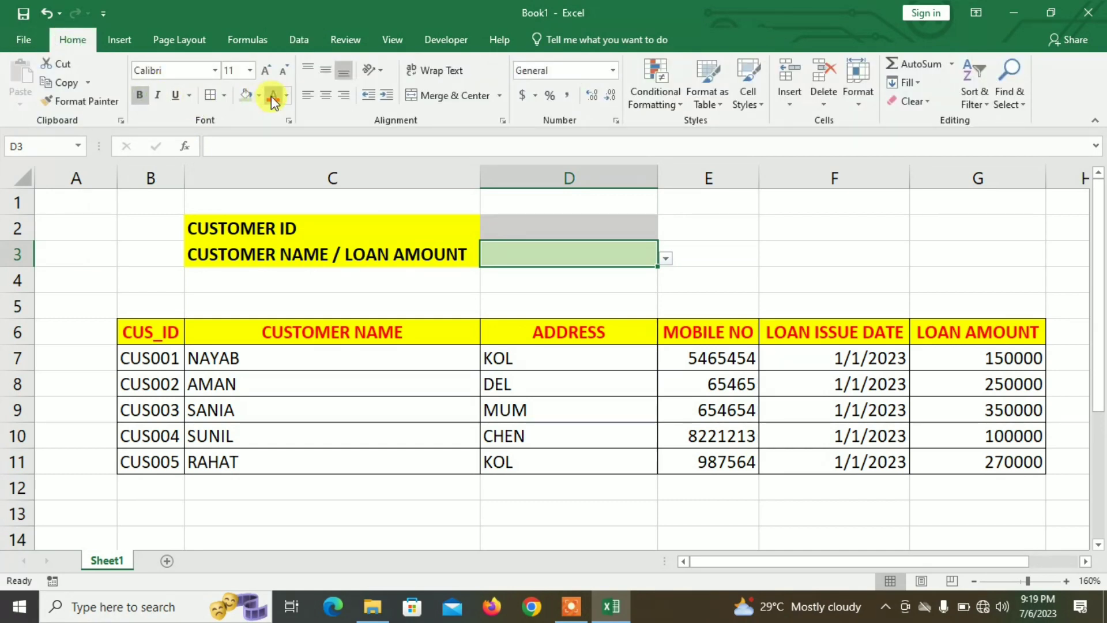
{"action": "left_click", "coordinate": [548, 231]}
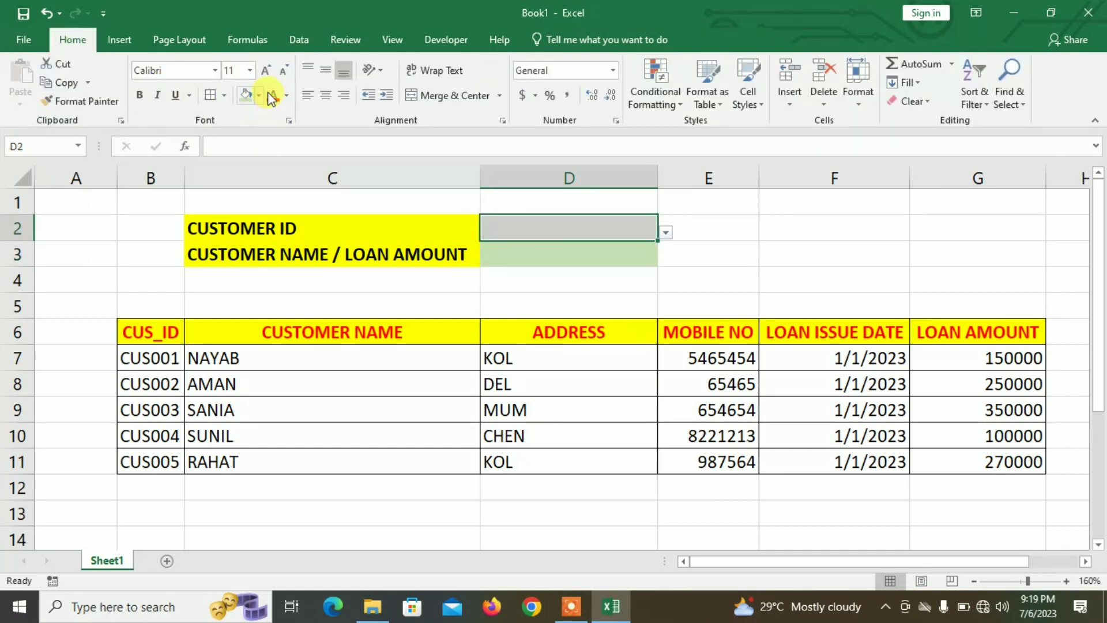
{"action": "left_click", "coordinate": [286, 95]}
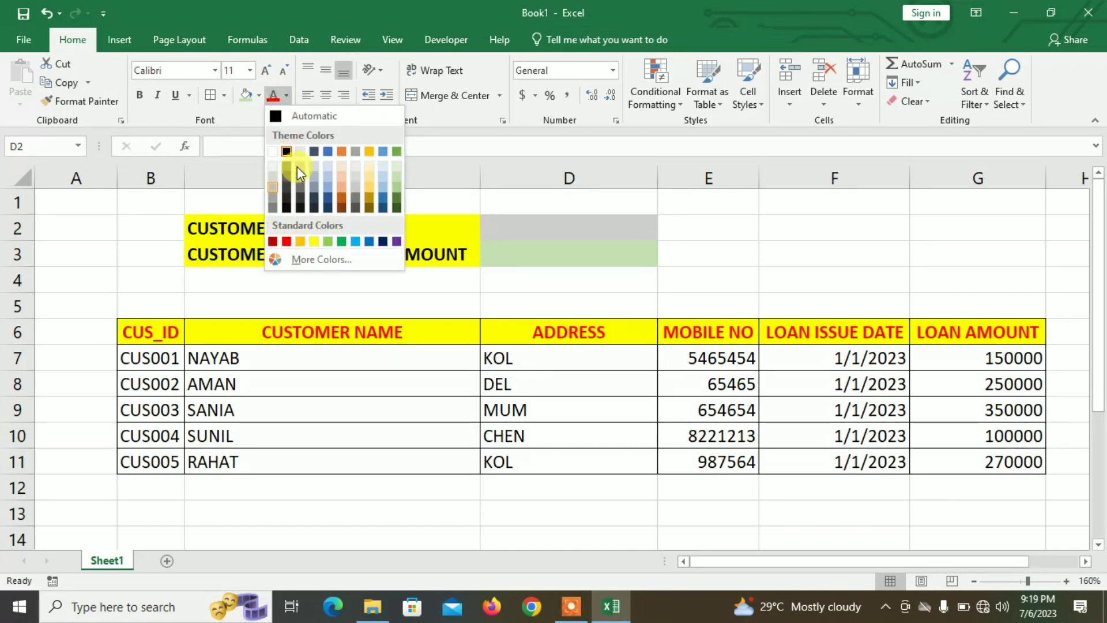
{"action": "left_click", "coordinate": [340, 151]}
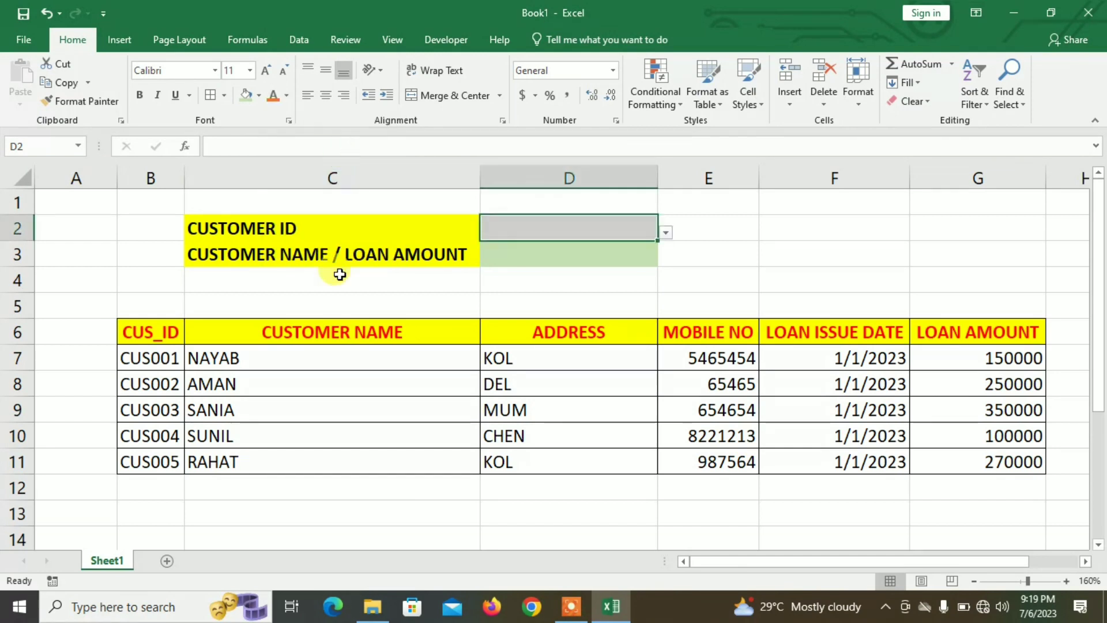
- Insert an entire blank row at row 5, between the lookup area and the customer table
{"action": "left_click", "coordinate": [337, 297]}
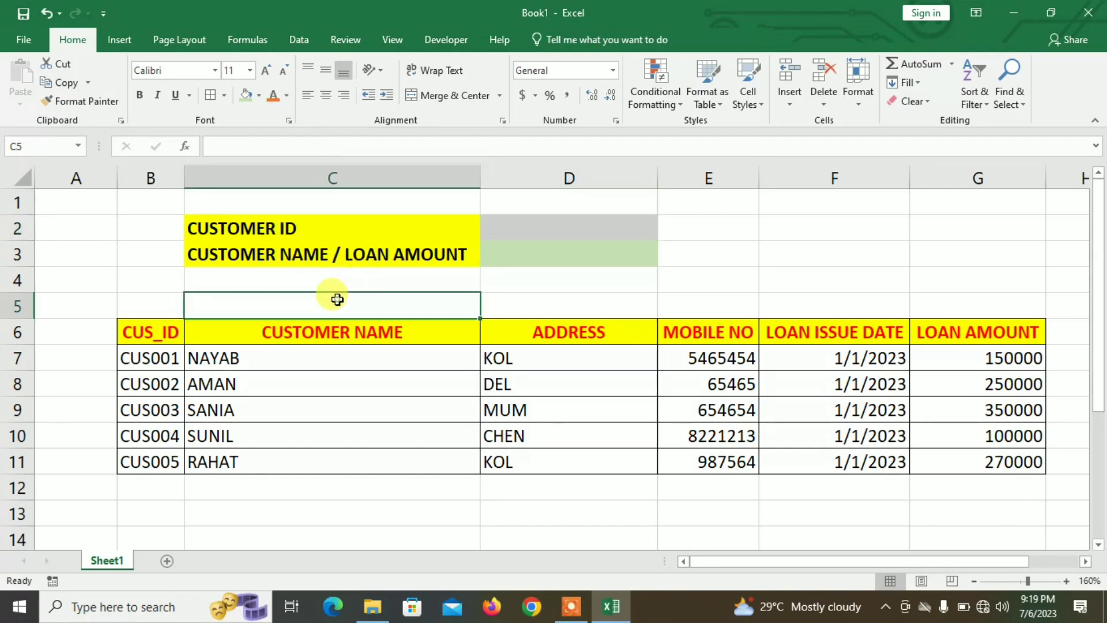
{"action": "right_click", "coordinate": [308, 301]}
{"action": "left_click", "coordinate": [327, 376]}
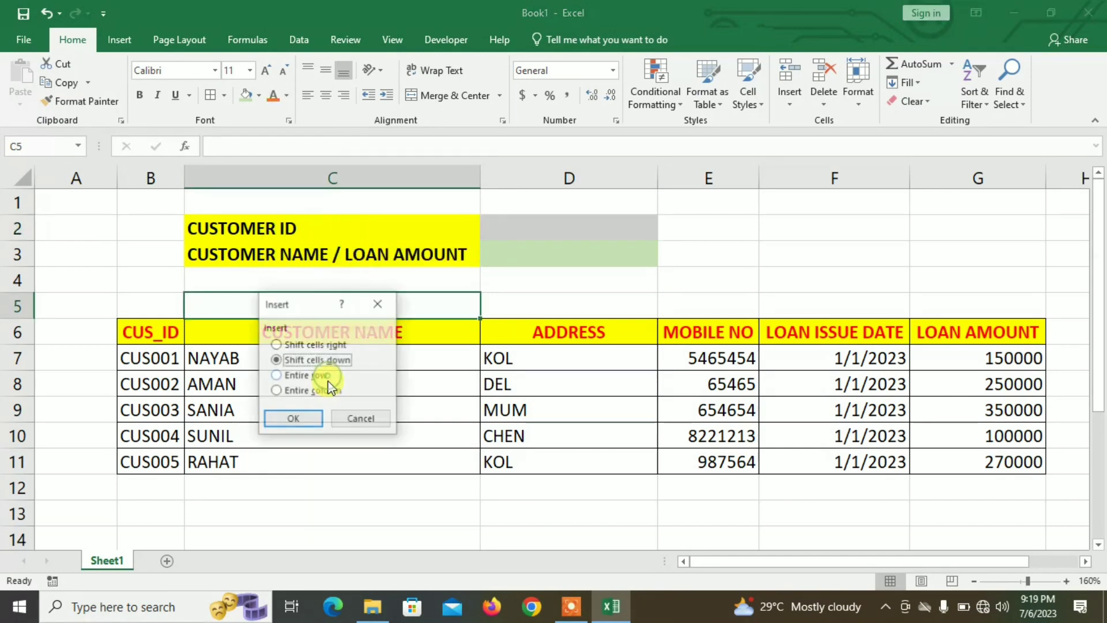
{"action": "left_click", "coordinate": [295, 419]}
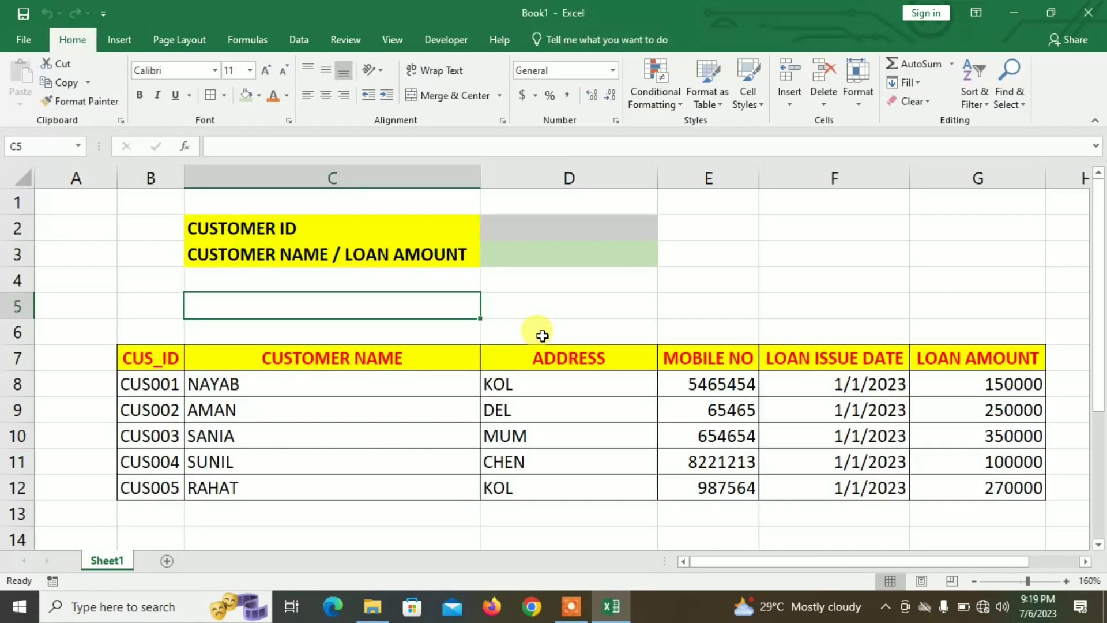
- Enter the formula =D3&" IS = " in cell C5 as a dynamic result label
{"action": "type", "text": "="}
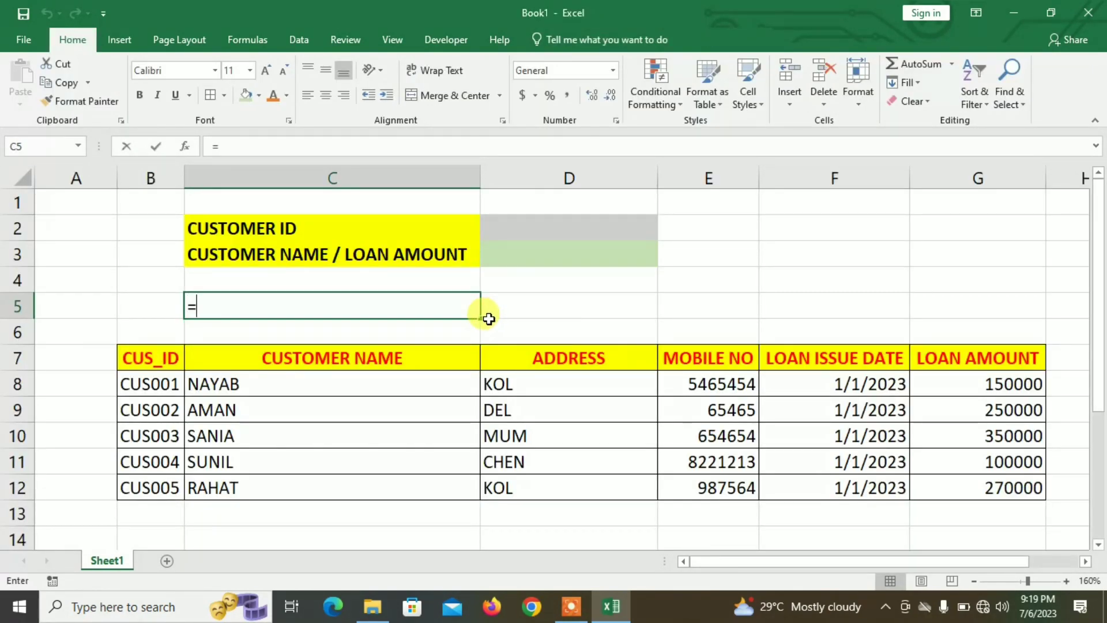
{"action": "left_click", "coordinate": [562, 262]}
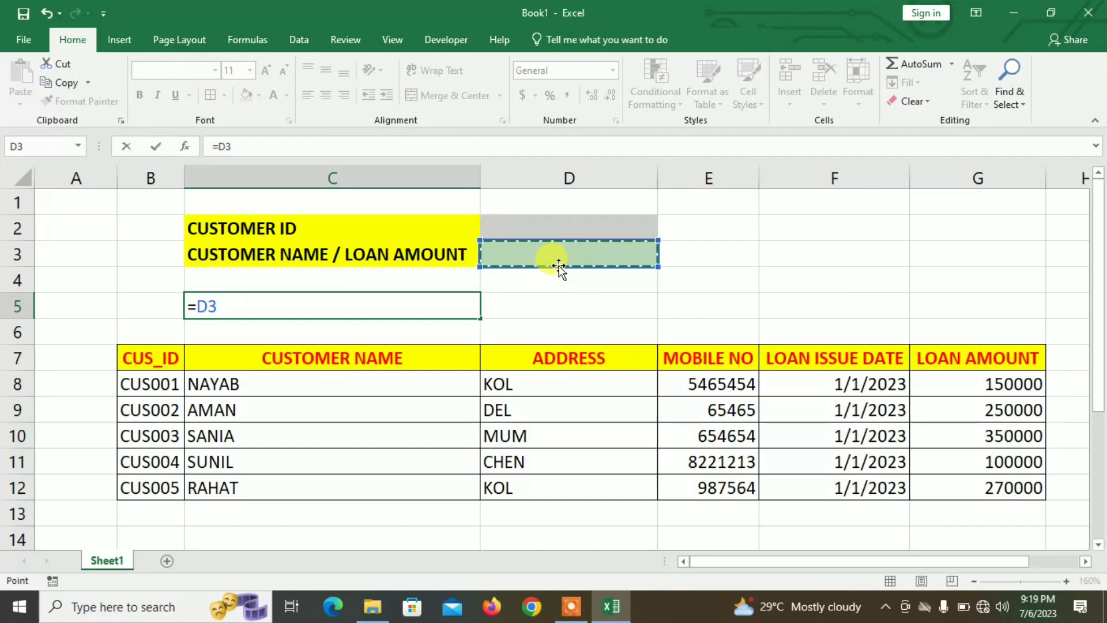
{"action": "type", "text": "&"}
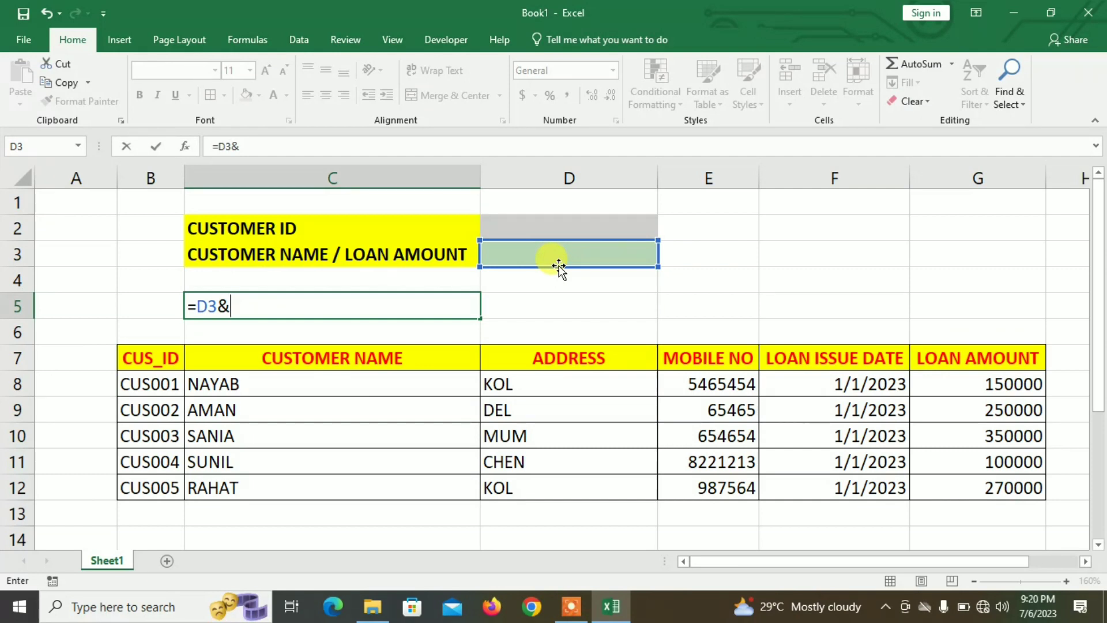
{"action": "type", "text": "\" IS"}
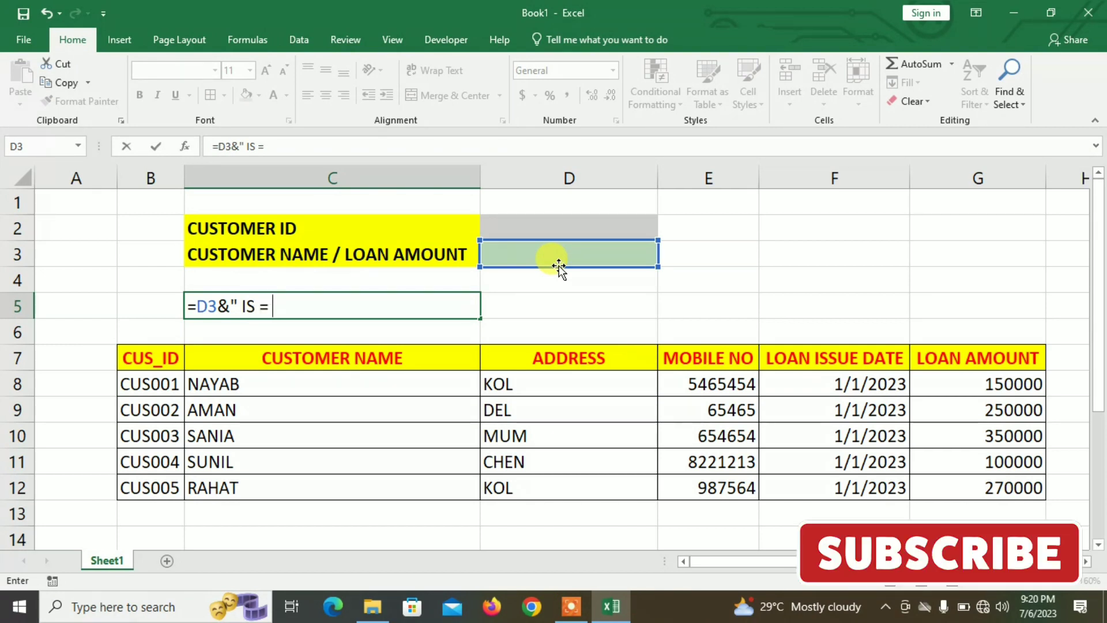
{"action": "type", "text": "= \""}
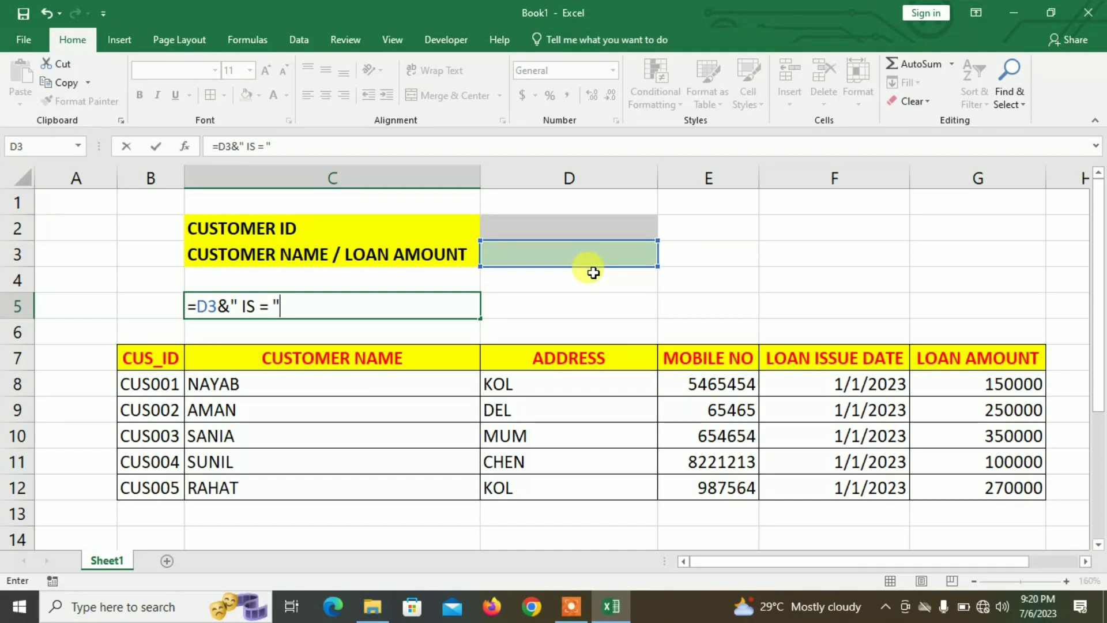
{"action": "key", "text": "Return"}
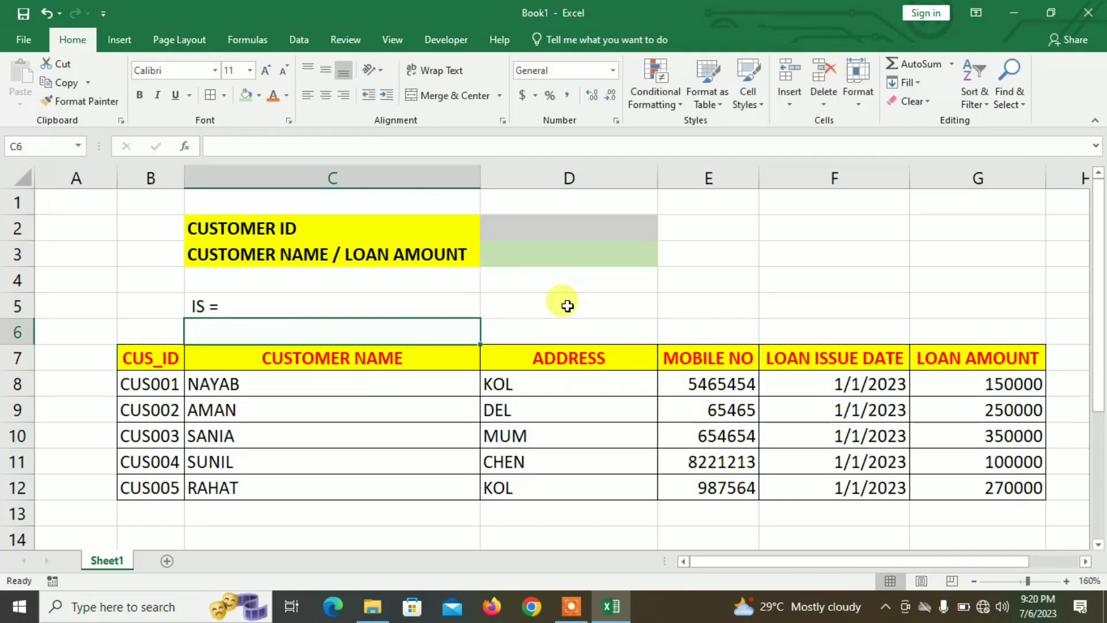
- Test the label by choosing CUSTOMER NAME and LOAN AMOUNT in cell D3's drop-down, and clear the cell again
{"action": "left_click", "coordinate": [607, 255]}
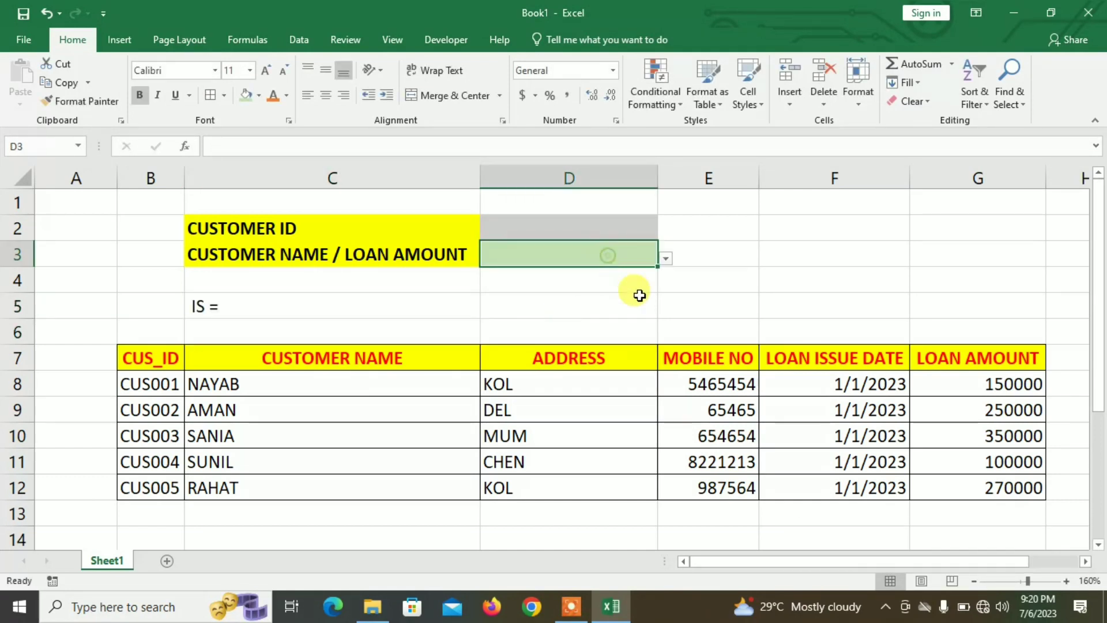
{"action": "left_click", "coordinate": [666, 259]}
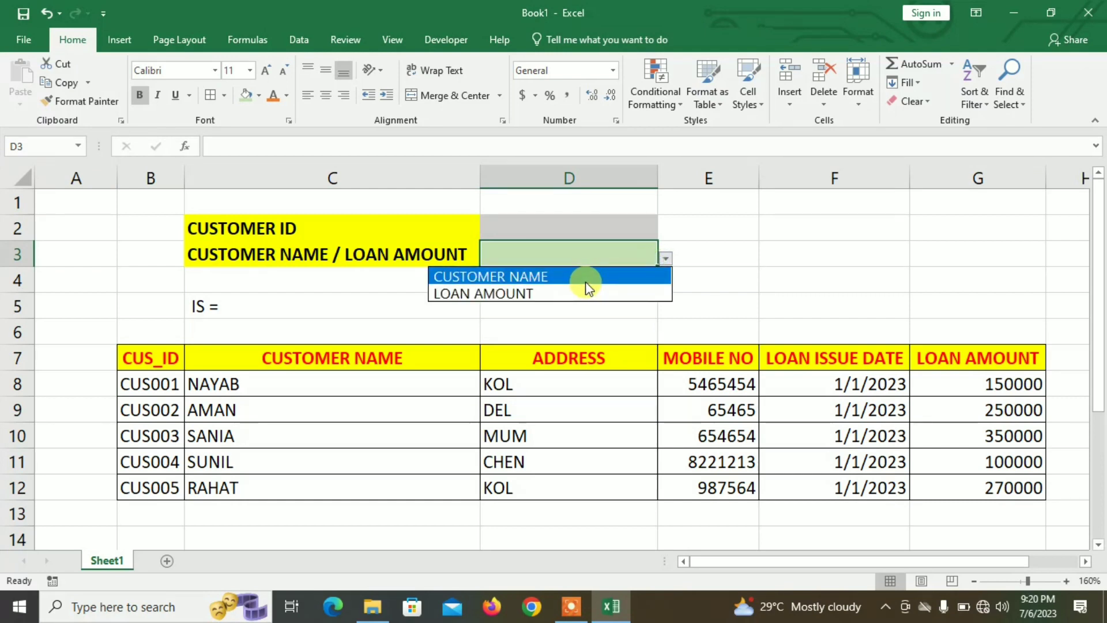
{"action": "left_click", "coordinate": [586, 283]}
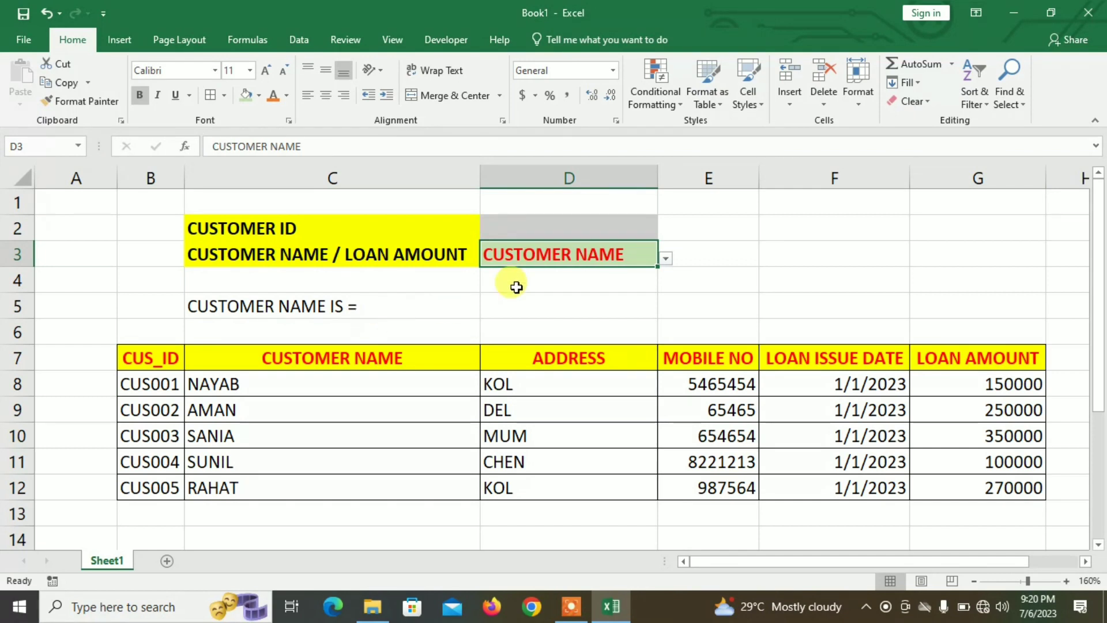
{"action": "left_click", "coordinate": [667, 257]}
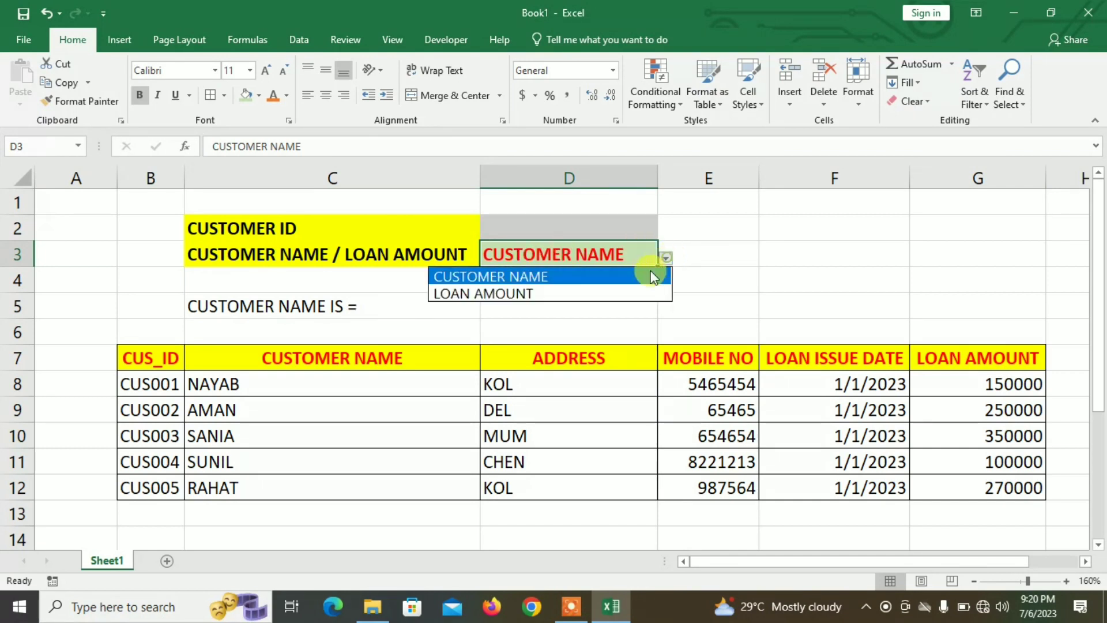
{"action": "left_click", "coordinate": [607, 293]}
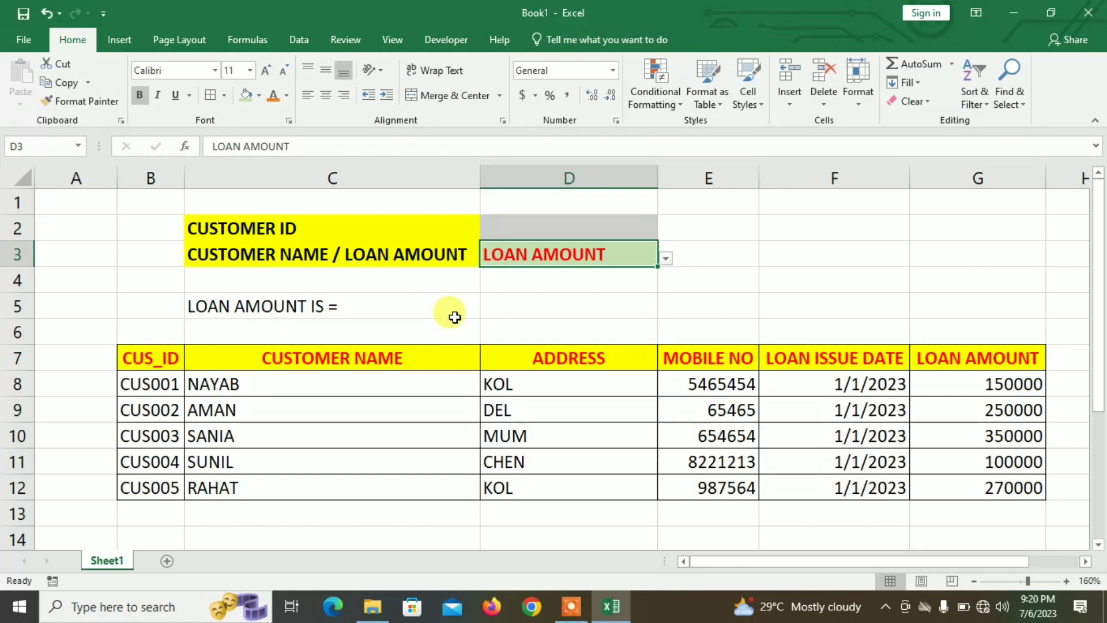
{"action": "key", "text": "Delete"}
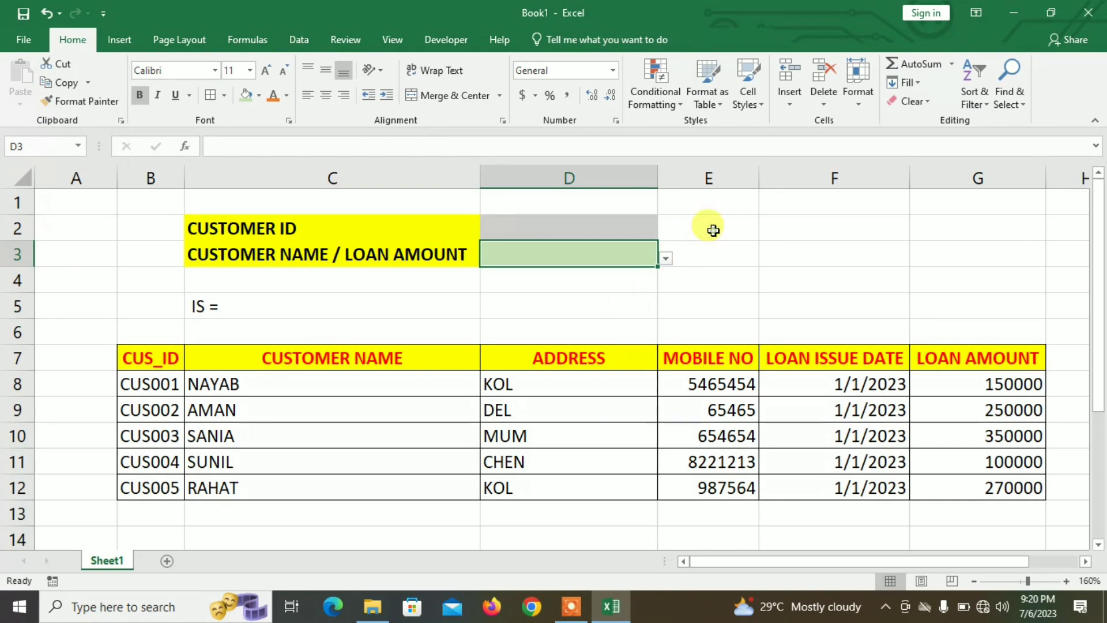
{"action": "left_click", "coordinate": [713, 230]}
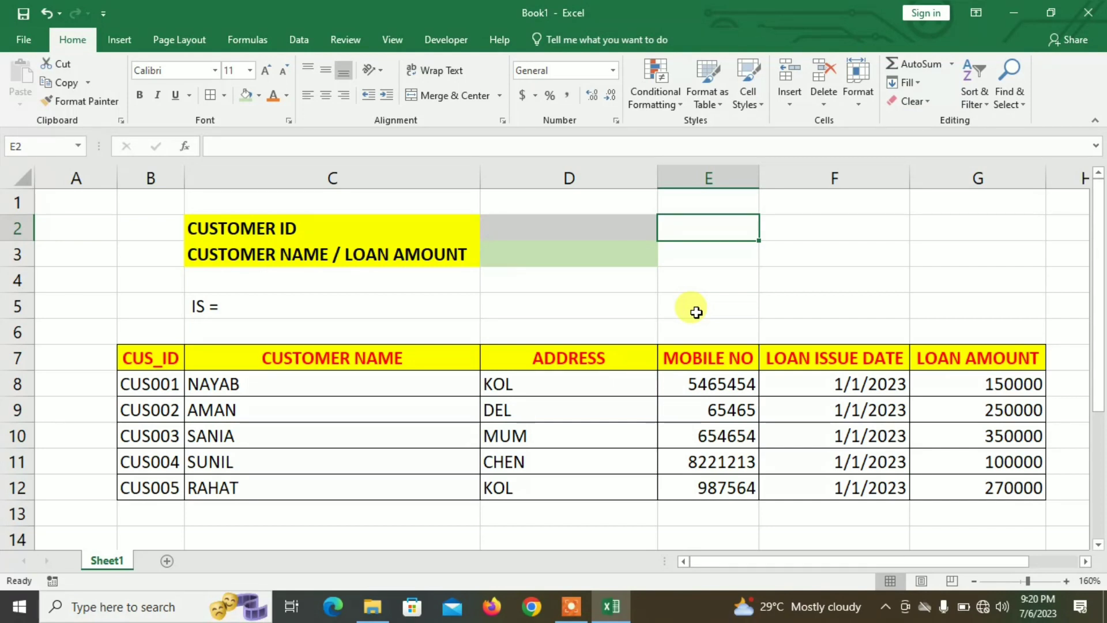
- Try the formula =INDEX(3,3) in cell F5
{"action": "left_click", "coordinate": [807, 299]}
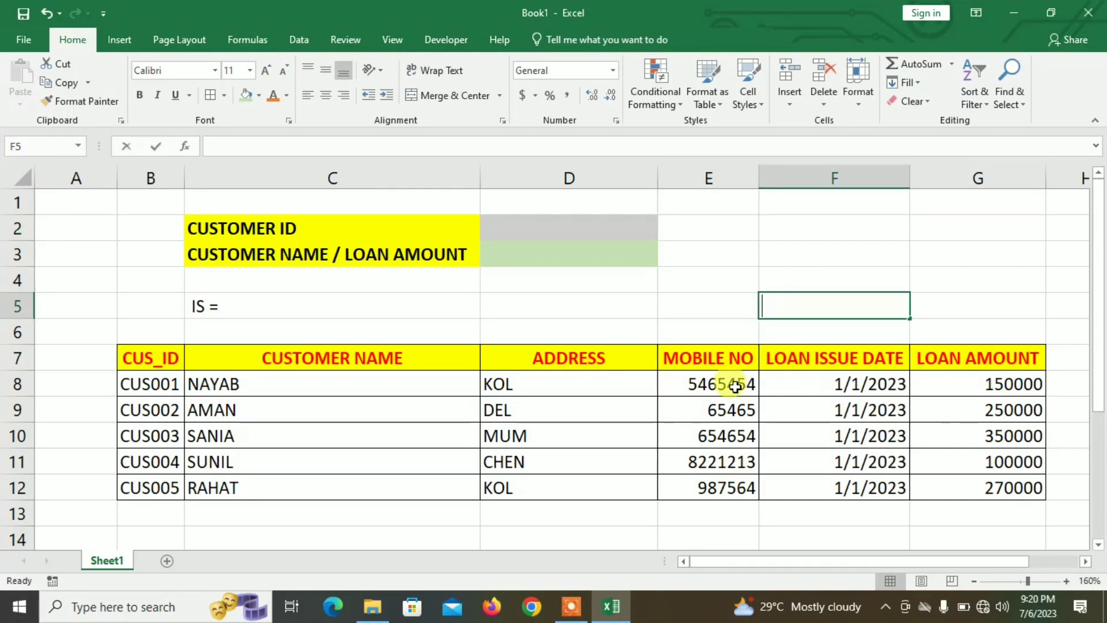
{"action": "type", "text": "=IN"}
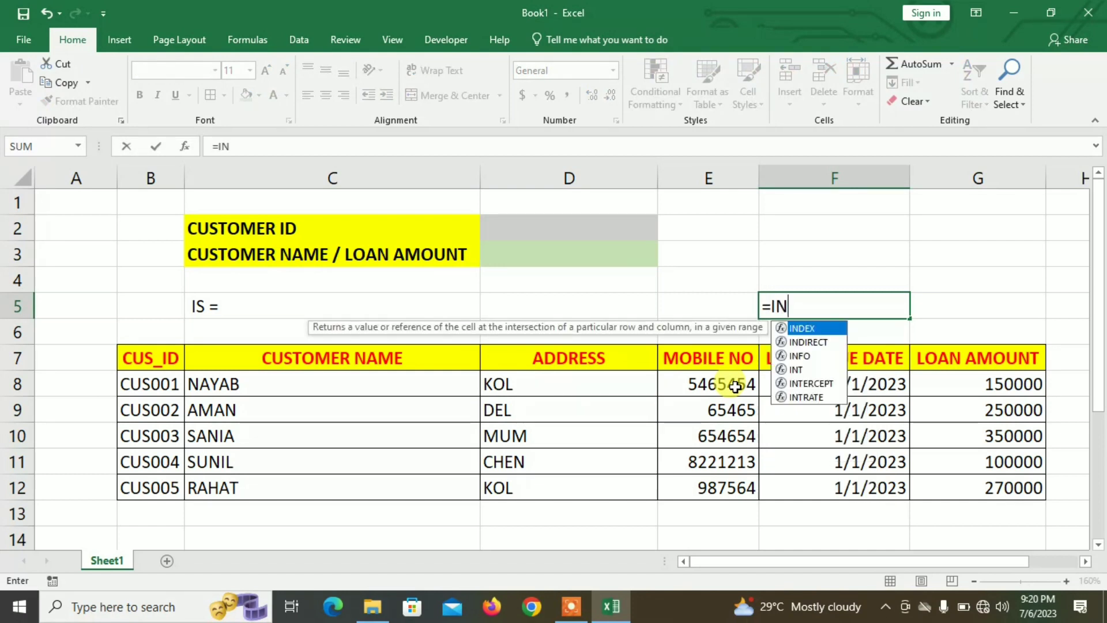
{"action": "type", "text": "DEX"}
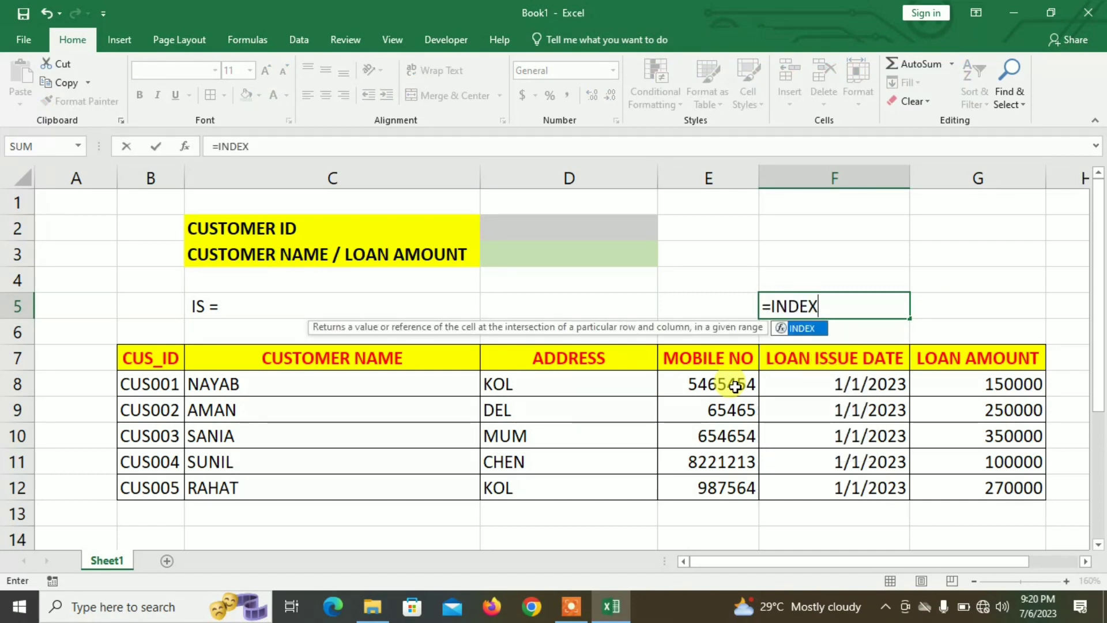
{"action": "type", "text": "("}
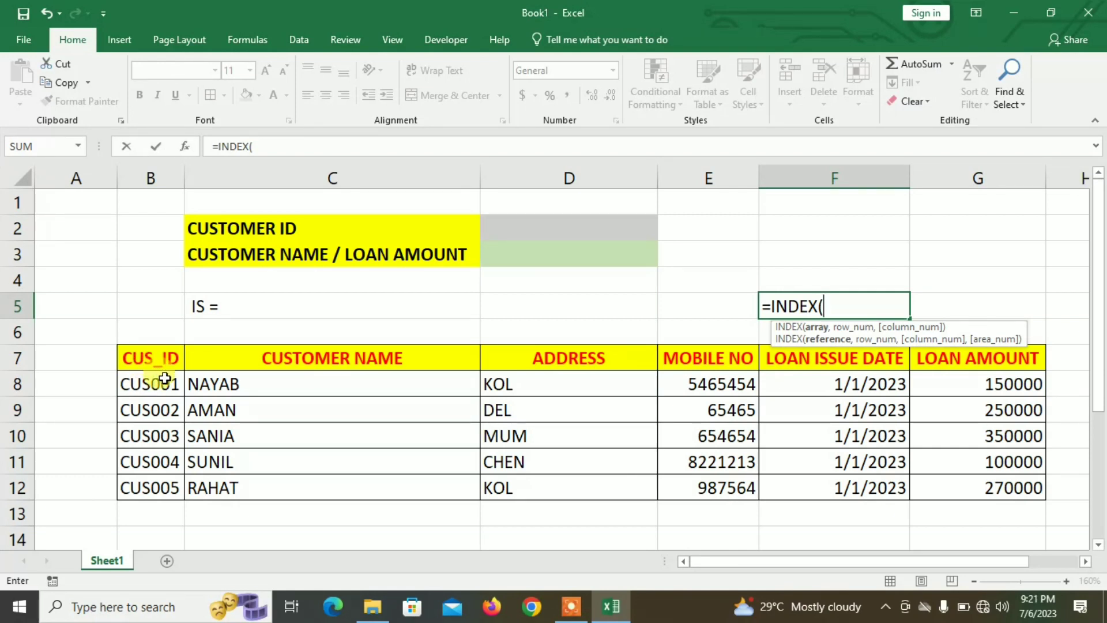
{"action": "type", "text": "3,"}
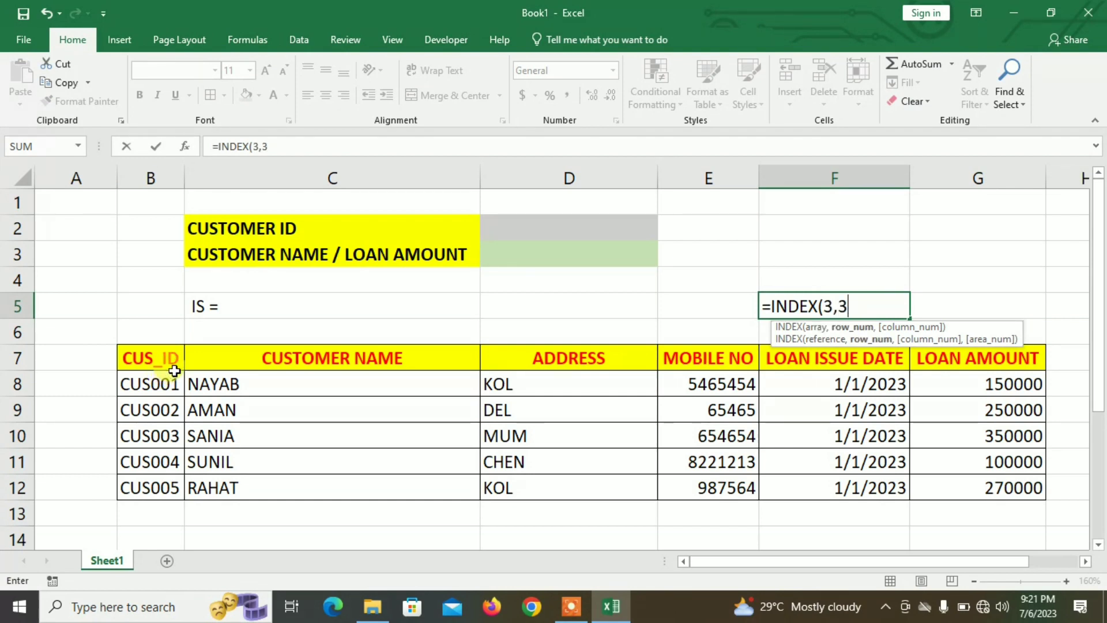
{"action": "type", "text": "3)"}
{"action": "key", "text": "Return"}
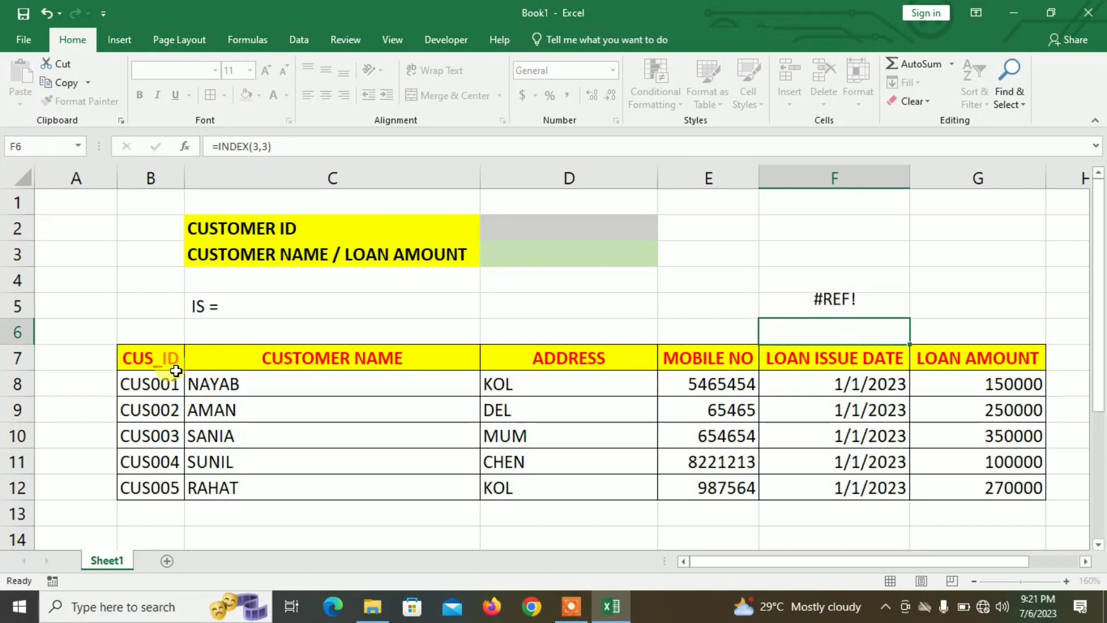
- Enter the formula =INDEX(B8:G12,3,3) in cell F5, using the customer table's data rows as the array
{"action": "left_click", "coordinate": [815, 300]}
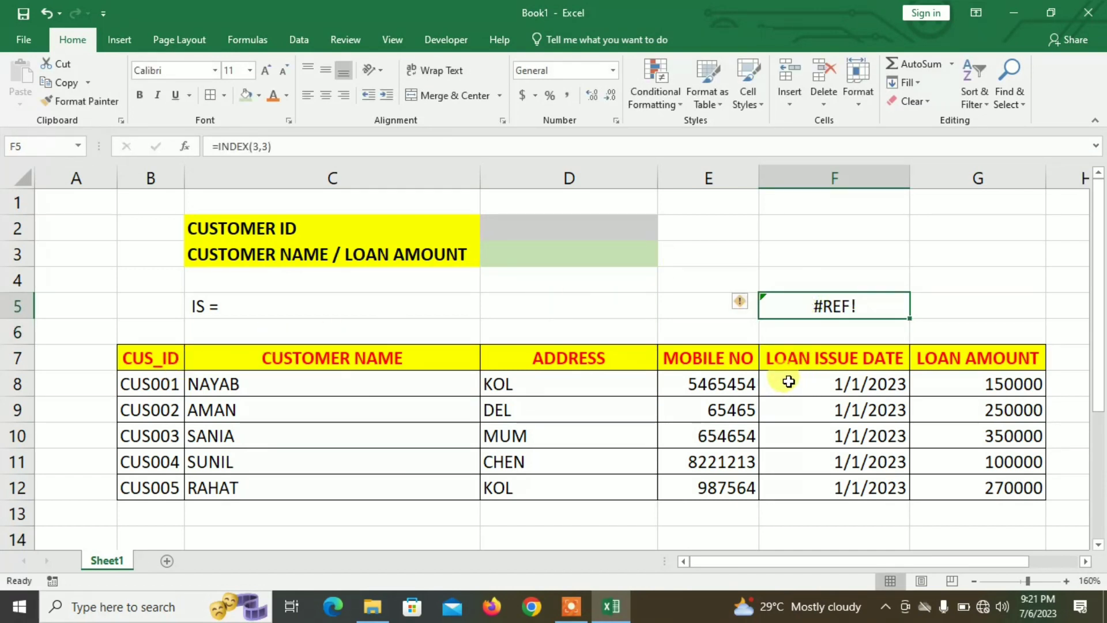
{"action": "key", "text": "F2"}
{"action": "key", "text": "Escape"}
{"action": "type", "text": "="}
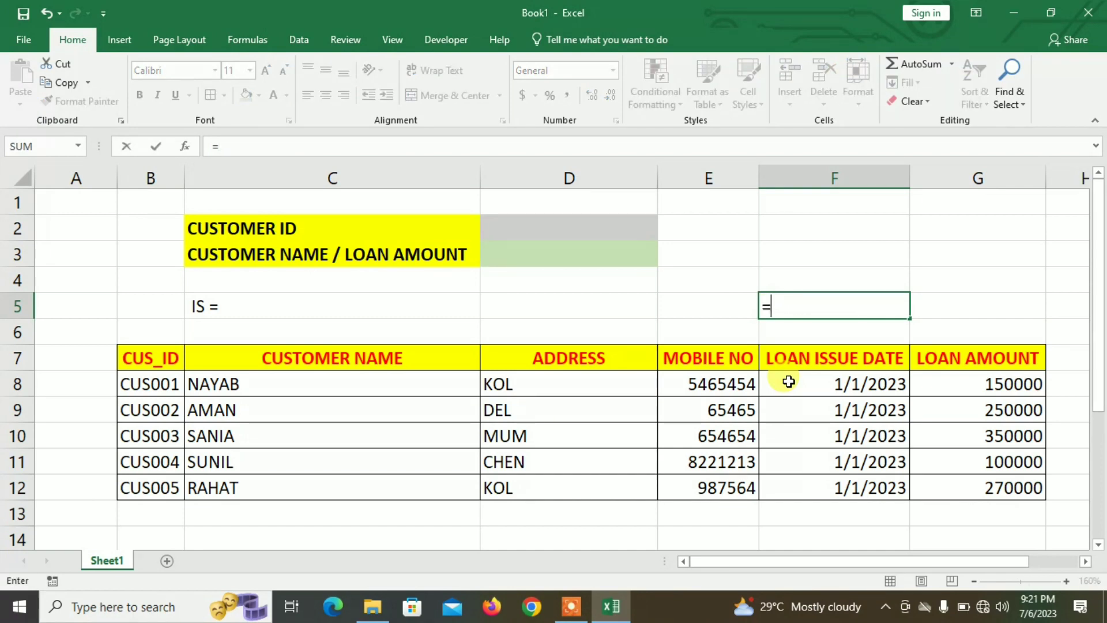
{"action": "type", "text": "IN"}
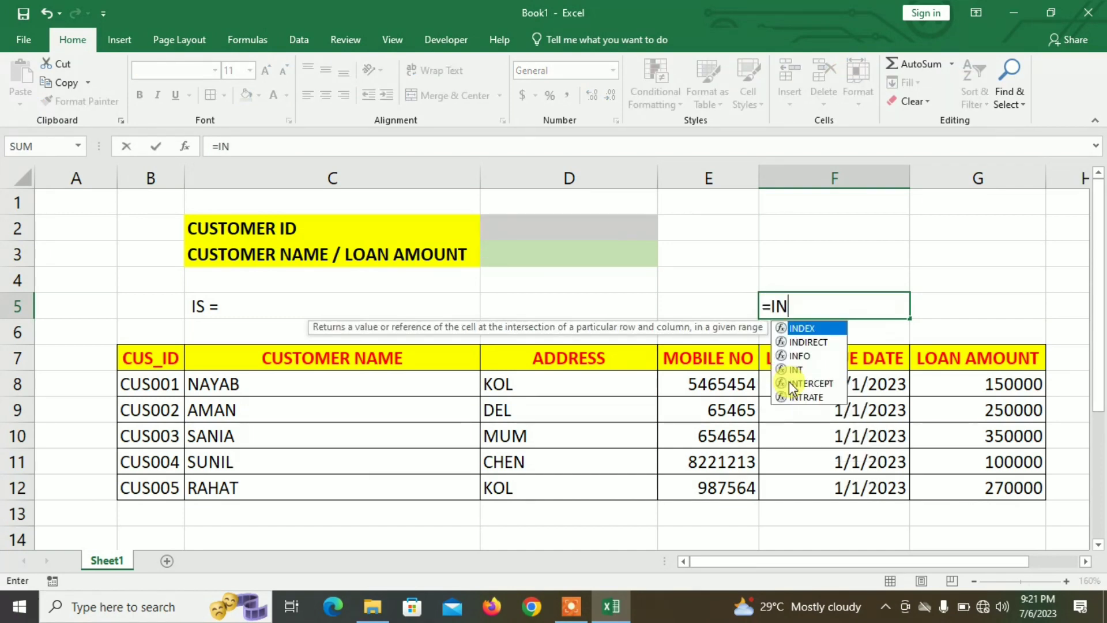
{"action": "type", "text": "DEX"}
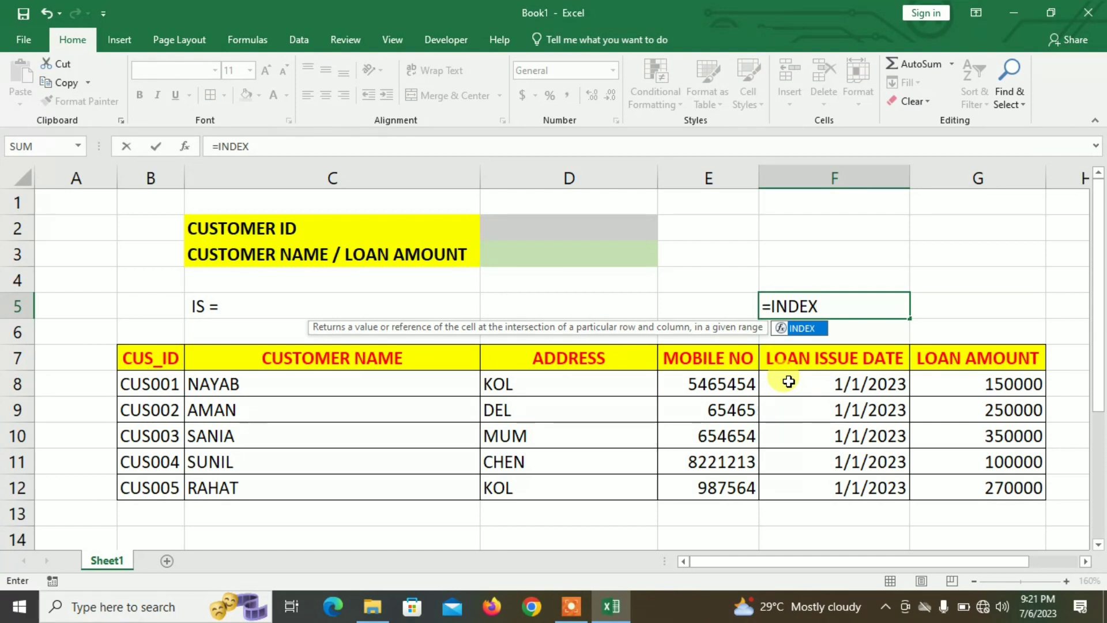
{"action": "type", "text": "("}
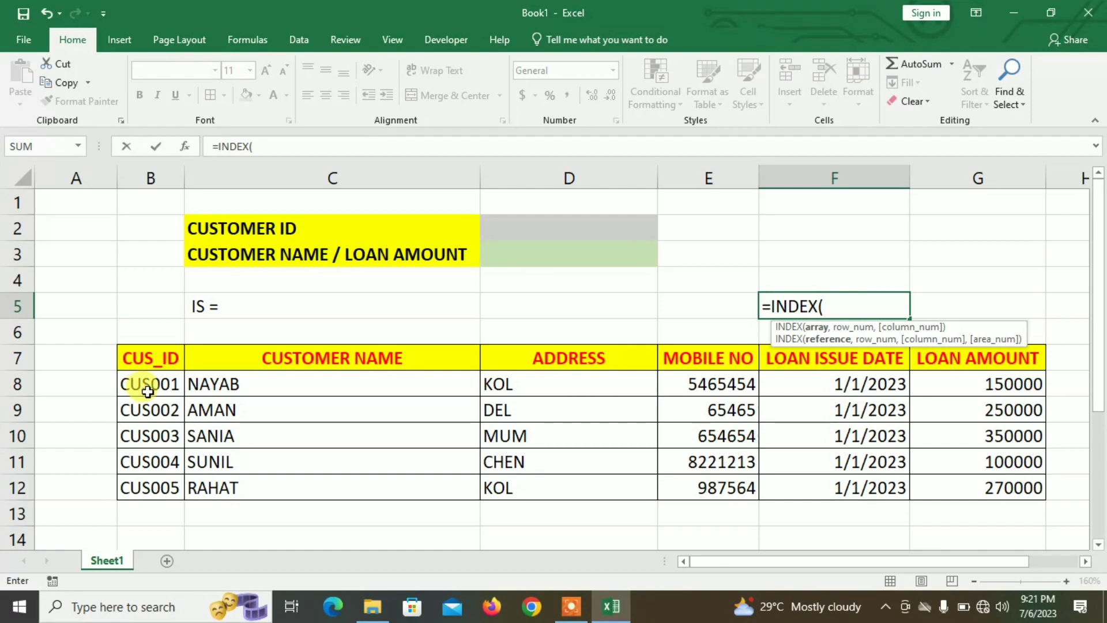
{"action": "left_click_drag", "start_coordinate": [152, 385], "coordinate": [993, 489]}
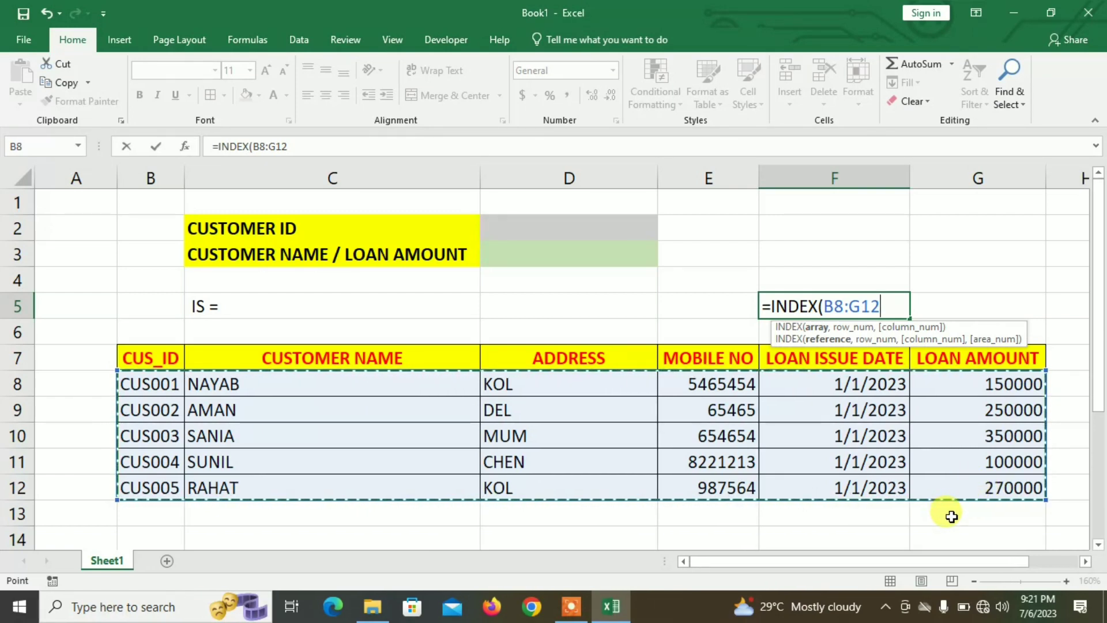
{"action": "type", "text": ","}
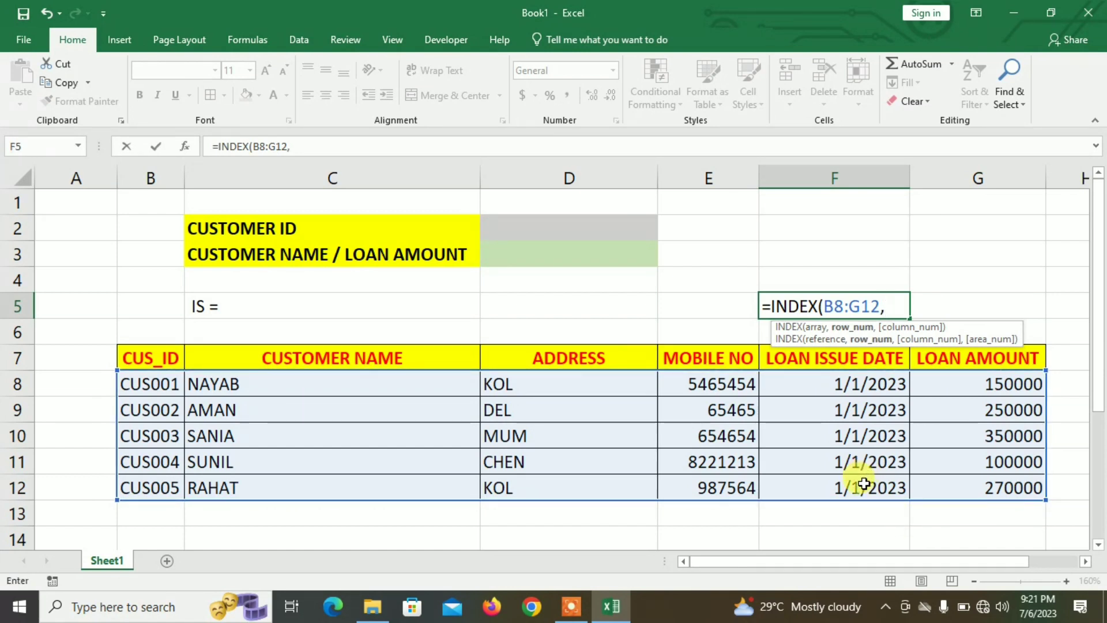
{"action": "type", "text": "3,"}
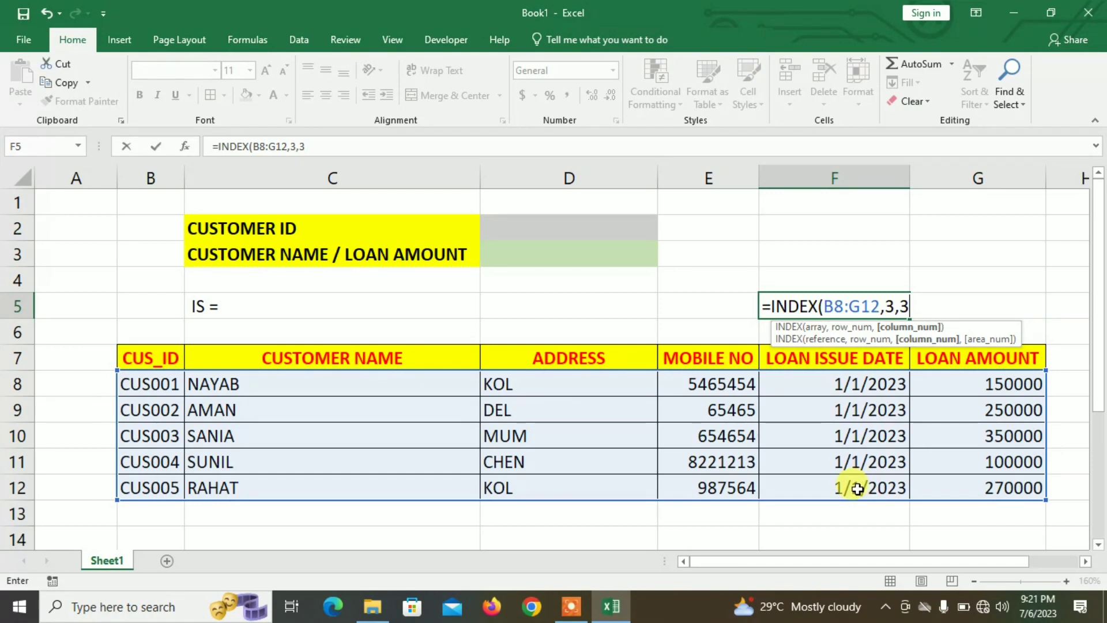
{"action": "type", "text": "3)"}
{"action": "key", "text": "Return"}
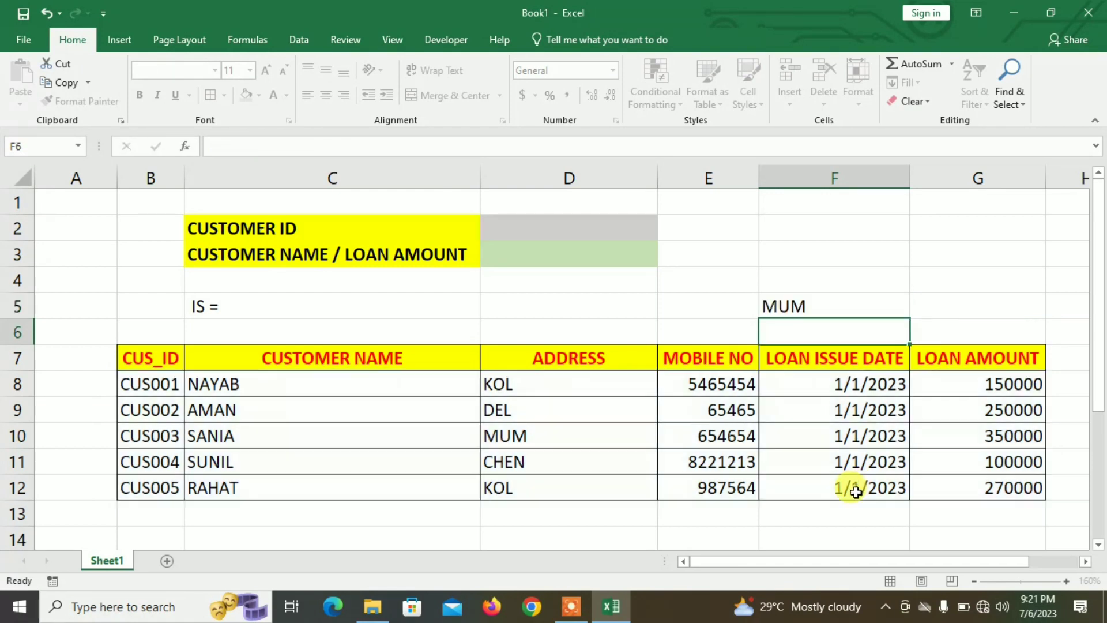
- Trace the INDEX result in the table by counting down to the third data row and across to the third column
{"action": "left_click", "coordinate": [821, 311]}
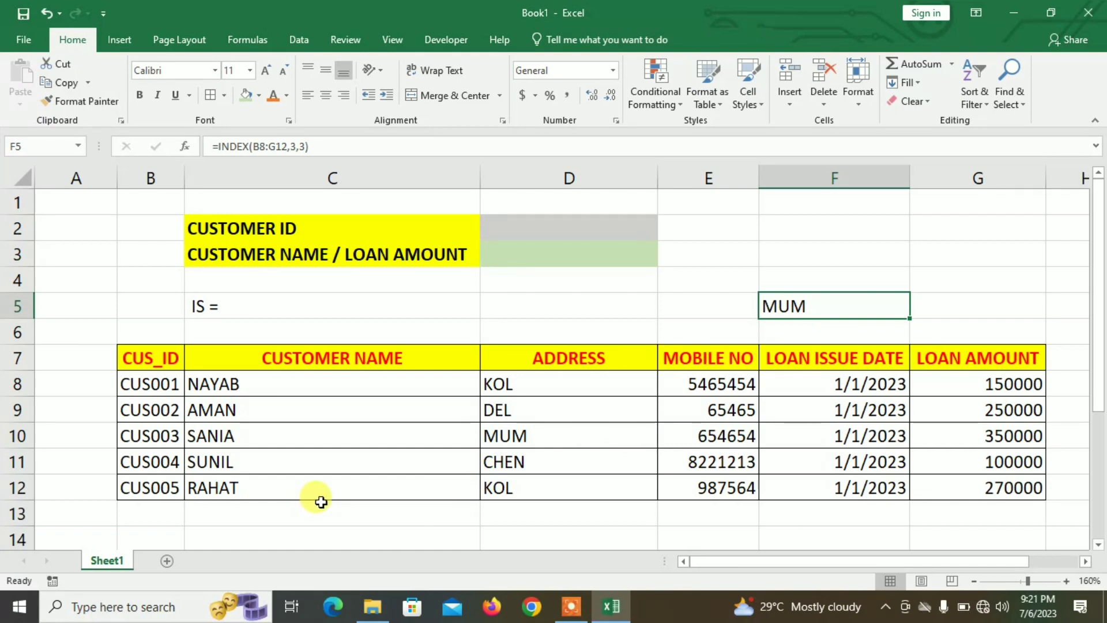
{"action": "left_click", "coordinate": [158, 384]}
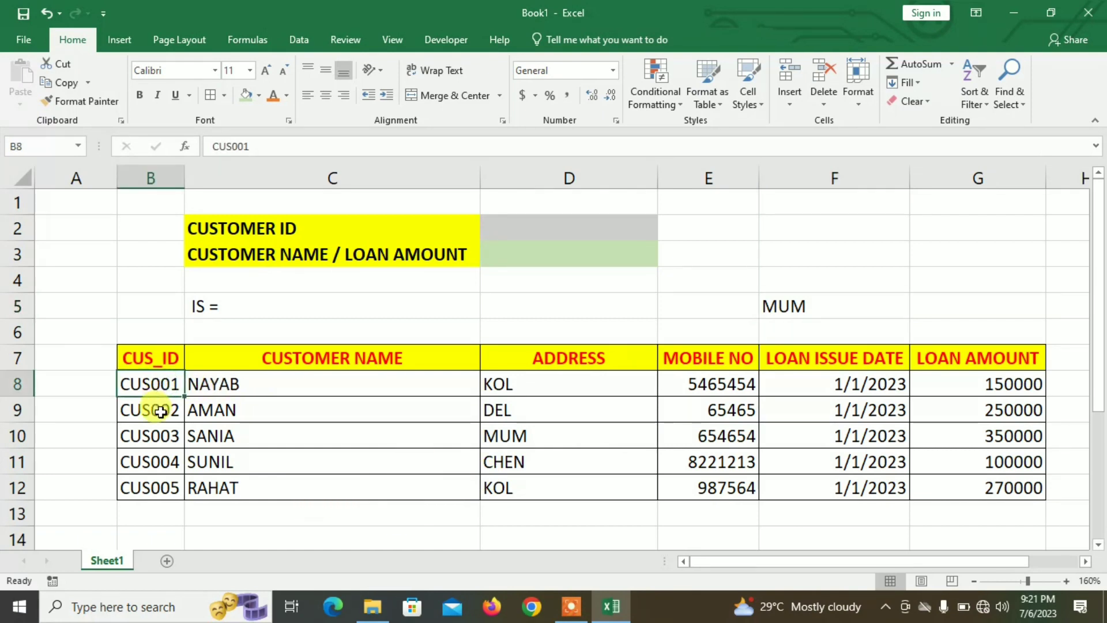
{"action": "left_click", "coordinate": [162, 411]}
{"action": "left_click", "coordinate": [167, 436]}
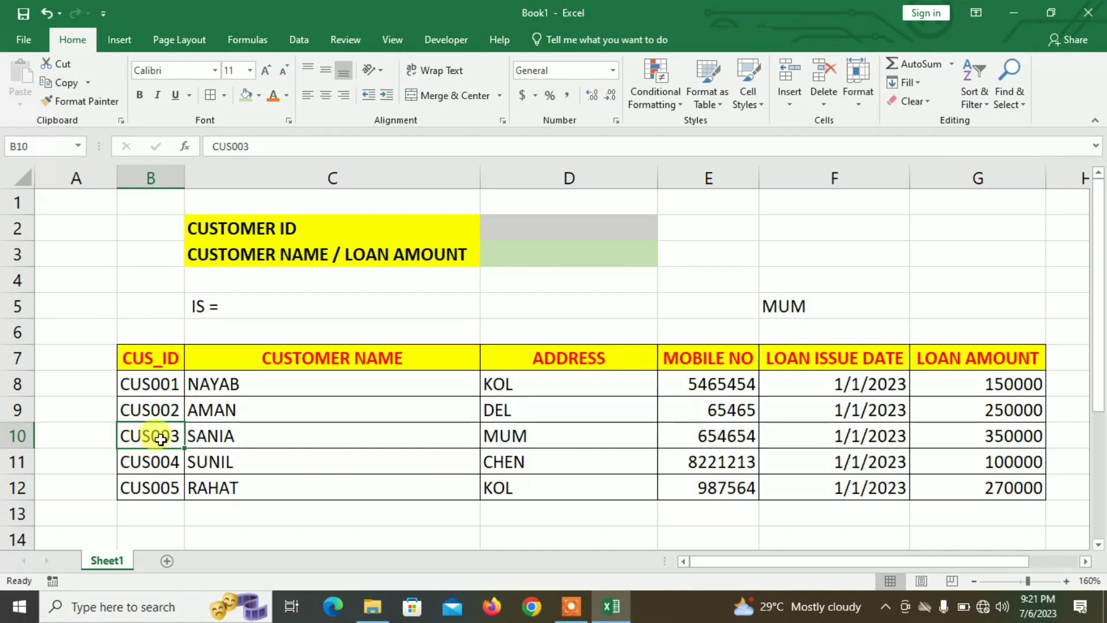
{"action": "left_click", "coordinate": [323, 435]}
{"action": "left_click", "coordinate": [517, 437]}
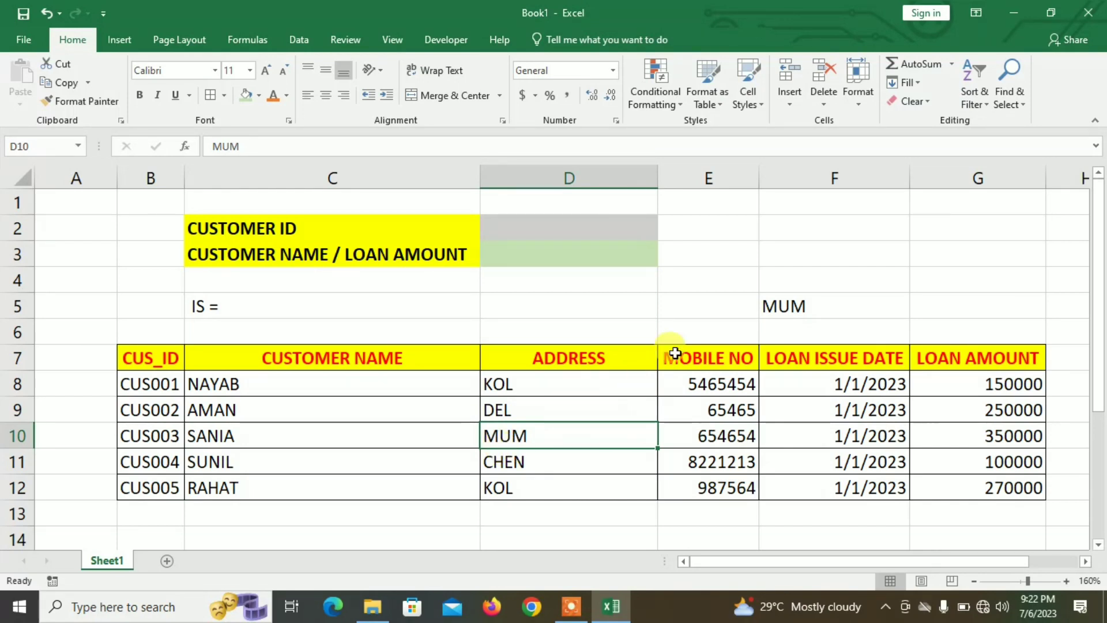
- Set the column number of the INDEX formula in cell F5 to 4 and select the cell to check it
{"action": "left_click", "coordinate": [782, 294]}
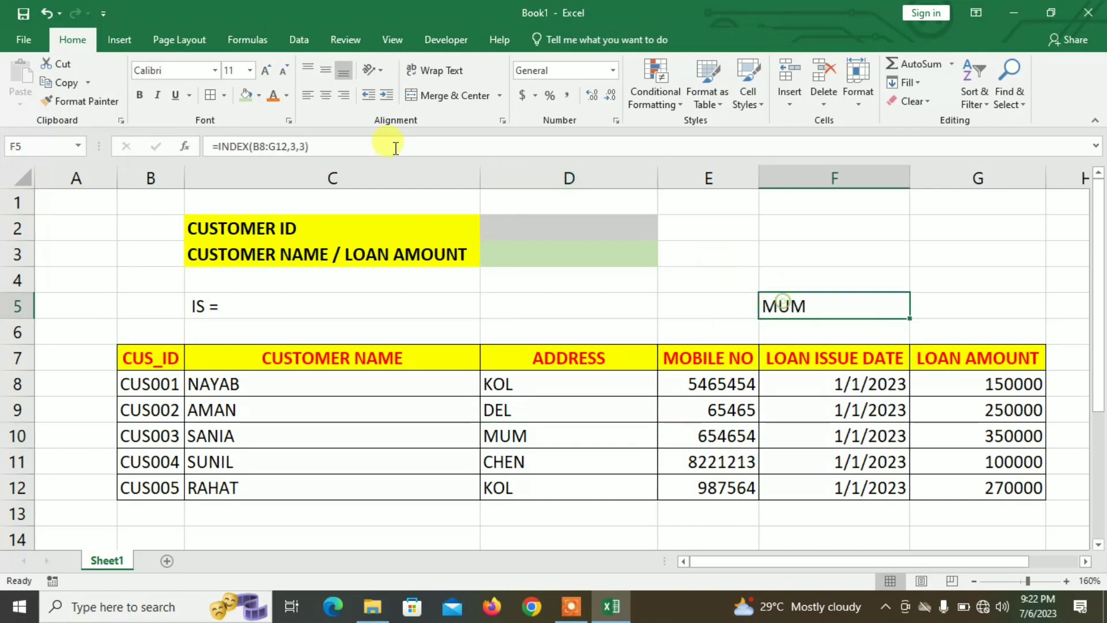
{"action": "left_click", "coordinate": [306, 147]}
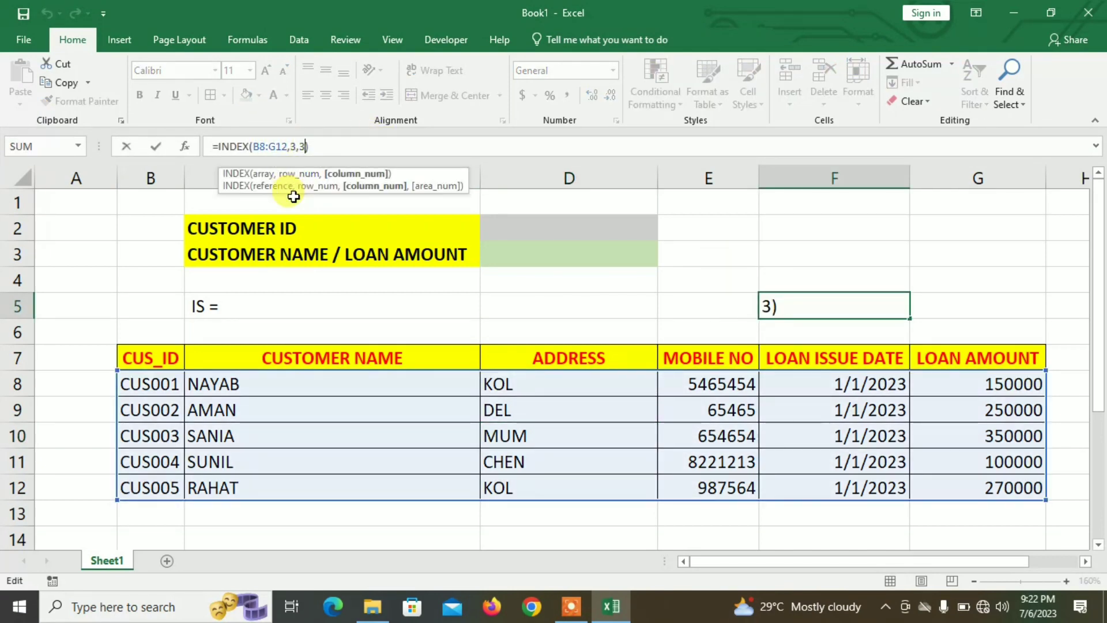
{"action": "key", "text": "BackSpace"}
{"action": "type", "text": "4"}
{"action": "key", "text": "Return"}
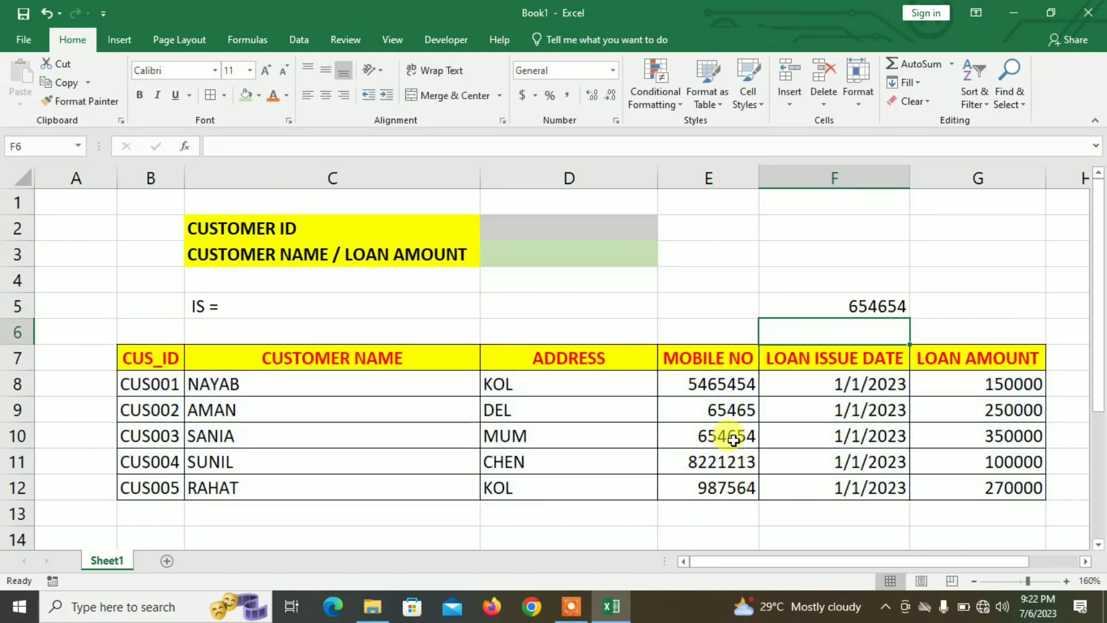
{"action": "left_click", "coordinate": [813, 304]}
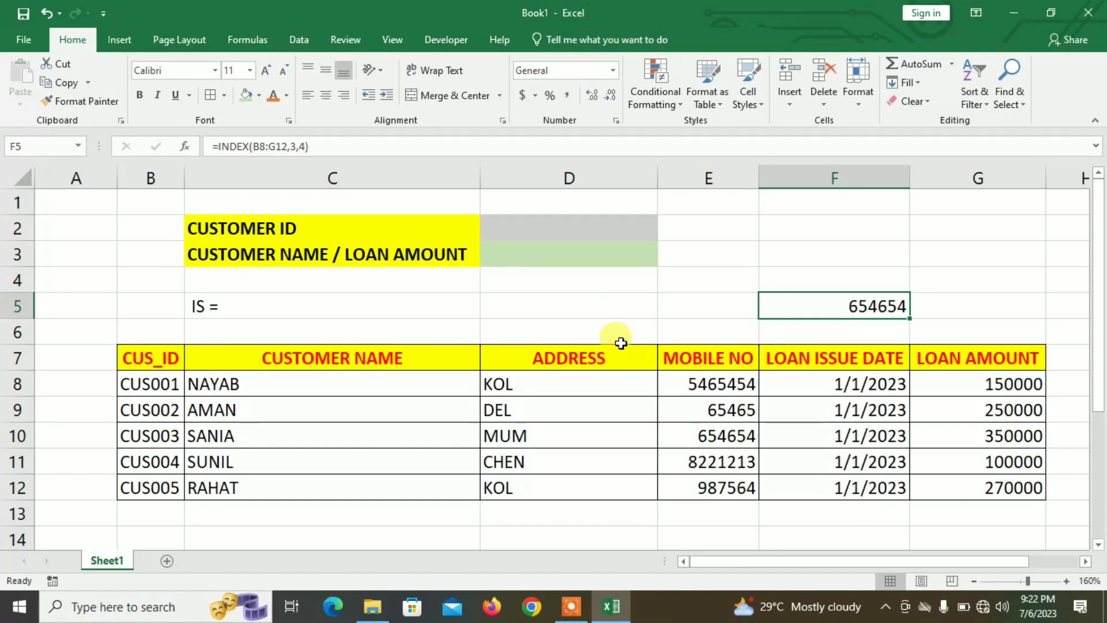
- Enter the exact-match formula =MATCH(D2,B7:B12,0) in cell E2 to find the customer ID's position in the CUS_ID column
{"action": "left_click", "coordinate": [691, 224]}
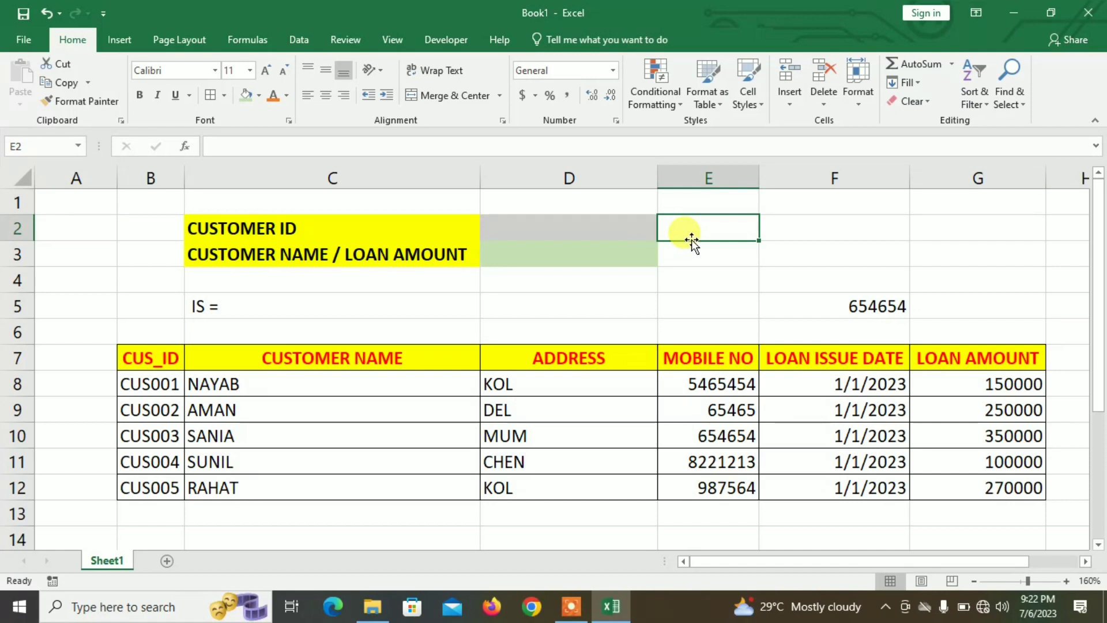
{"action": "type", "text": "=MATH"}
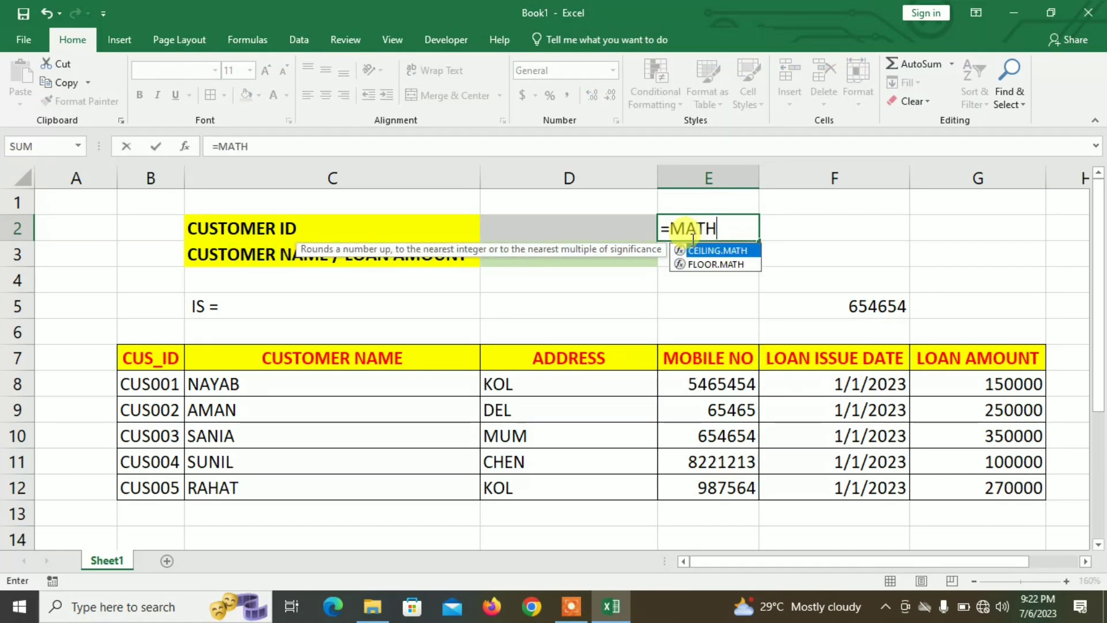
{"action": "key", "text": "BackSpace"}
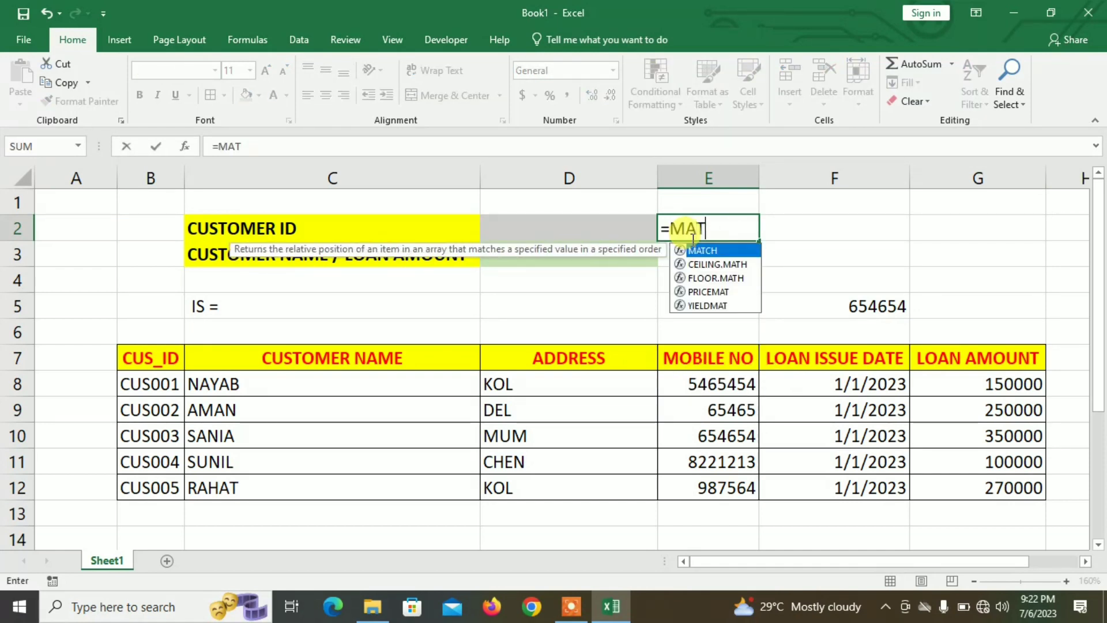
{"action": "type", "text": "CH"}
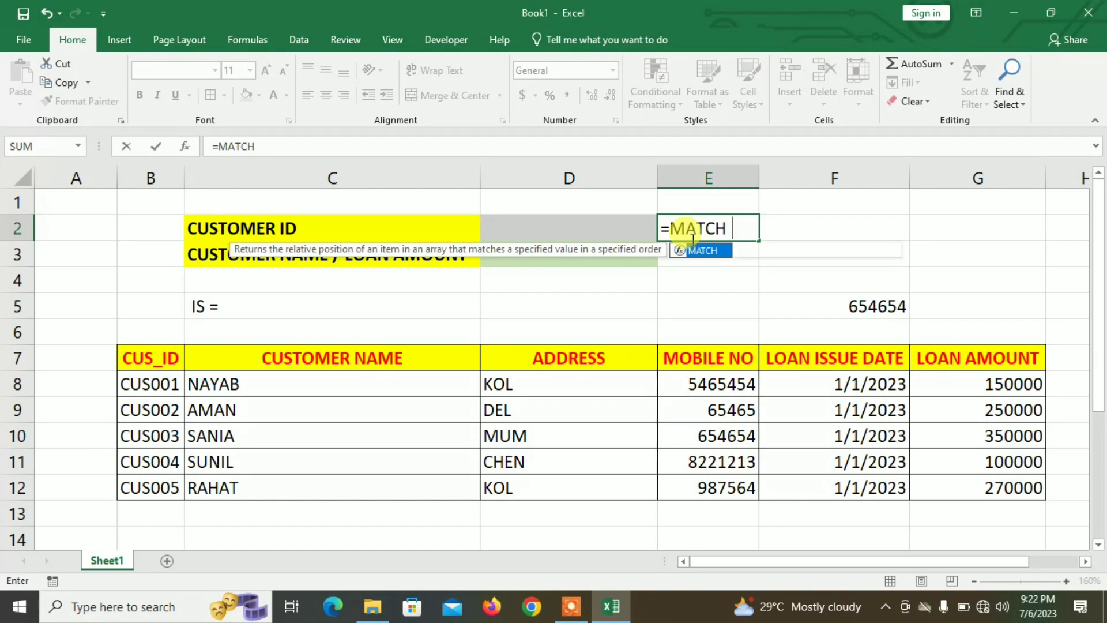
{"action": "type", "text": "("}
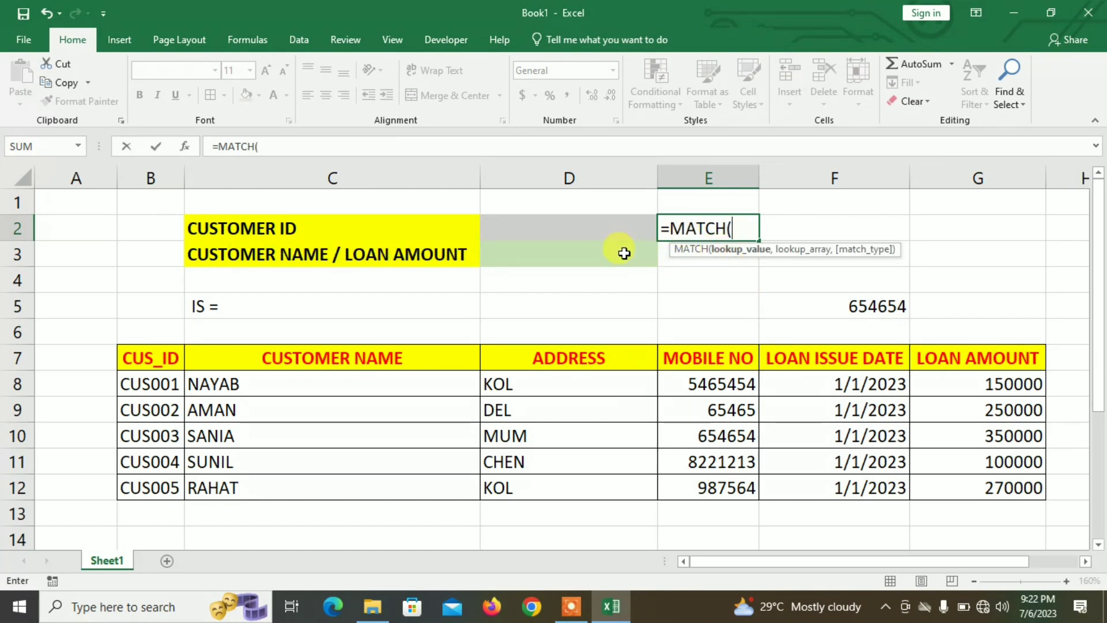
{"action": "left_click", "coordinate": [610, 231]}
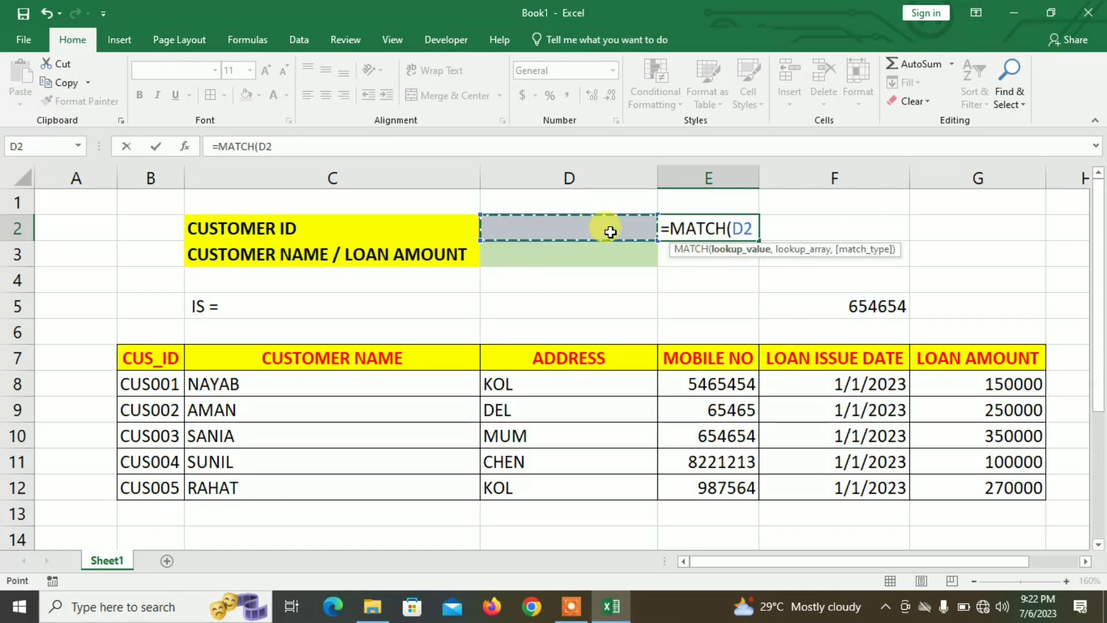
{"action": "type", "text": ","}
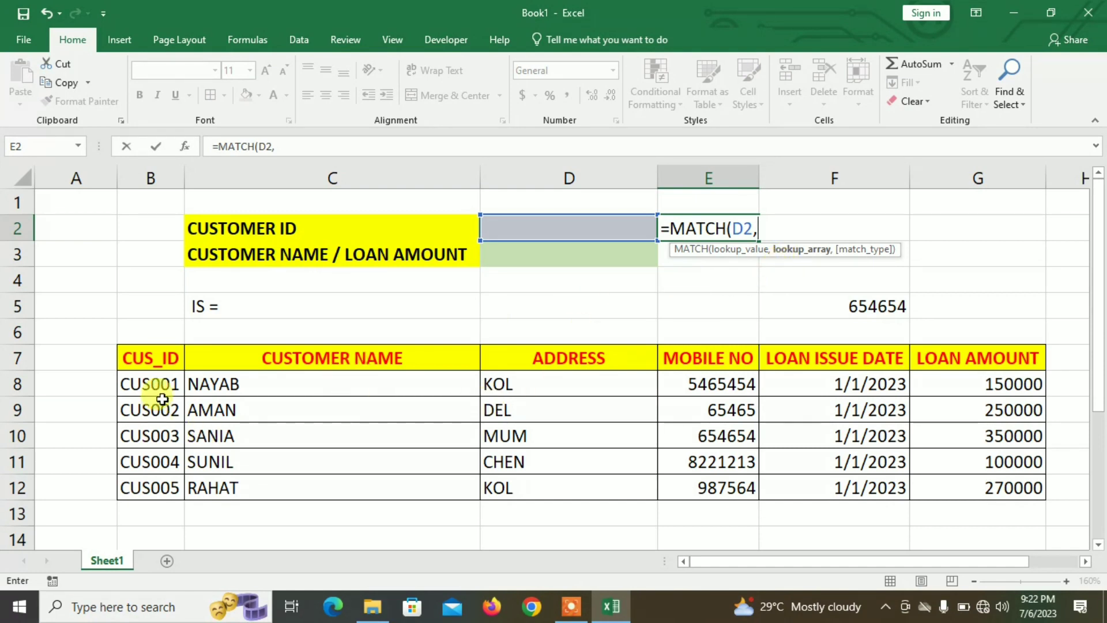
{"action": "left_click_drag", "start_coordinate": [165, 359], "coordinate": [155, 497]}
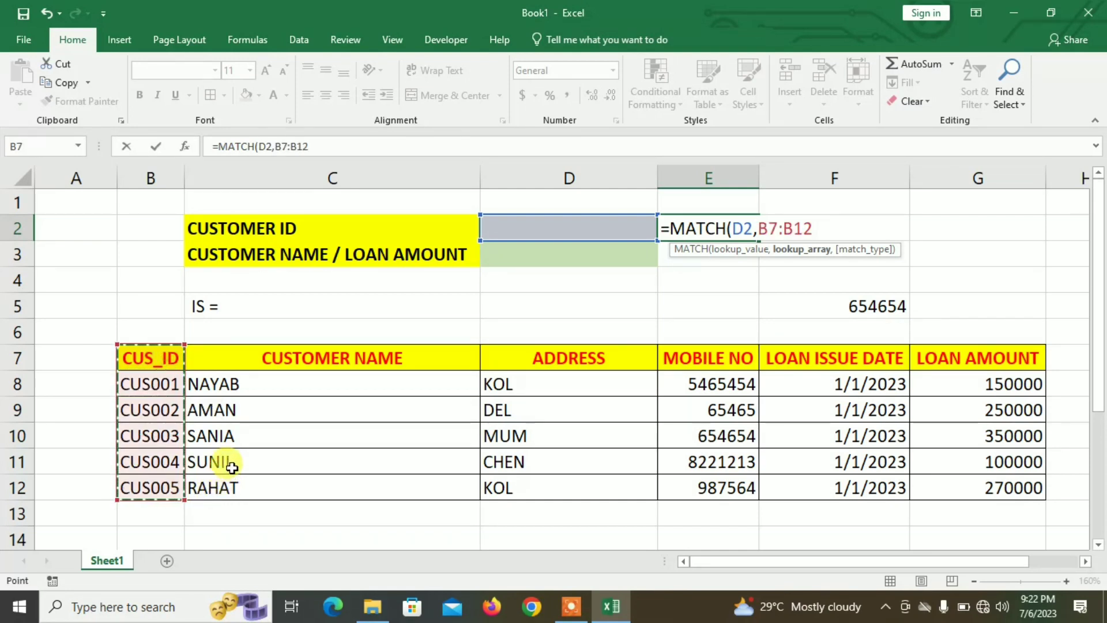
{"action": "type", "text": ")"}
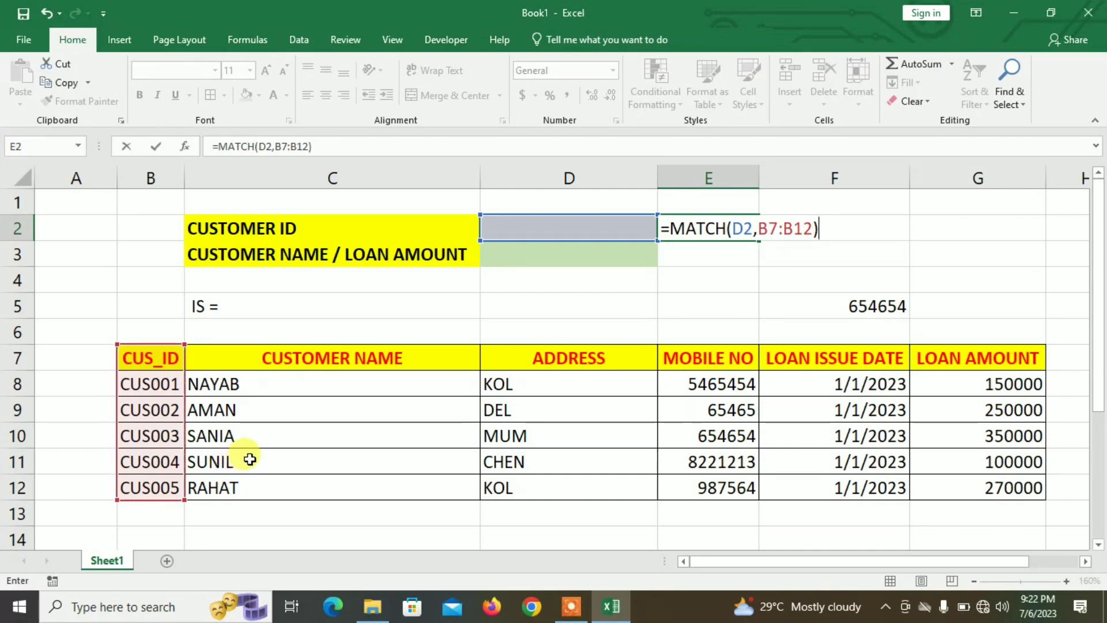
{"action": "key", "text": "BackSpace"}
{"action": "type", "text": ",0"}
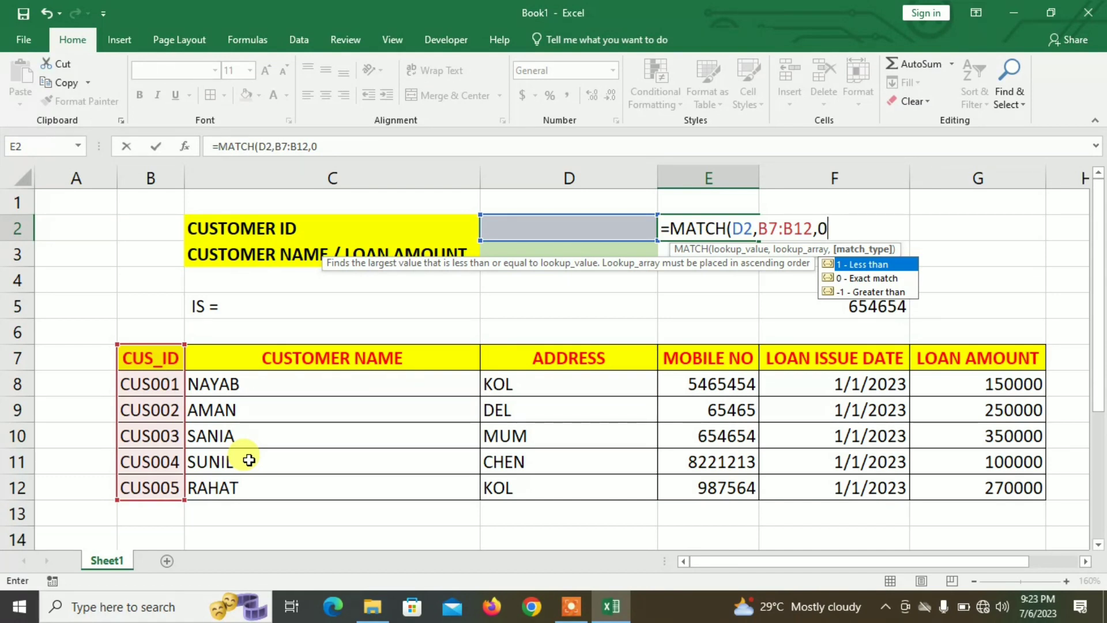
{"action": "type", "text": ")"}
{"action": "key", "text": "Return"}
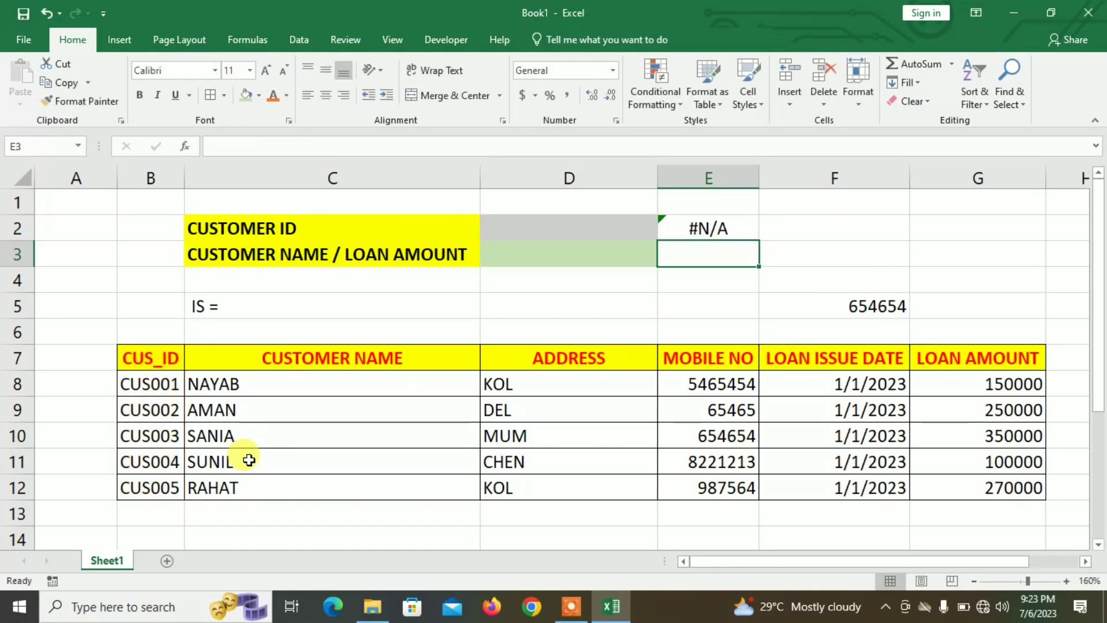
{"action": "left_click", "coordinate": [708, 225]}
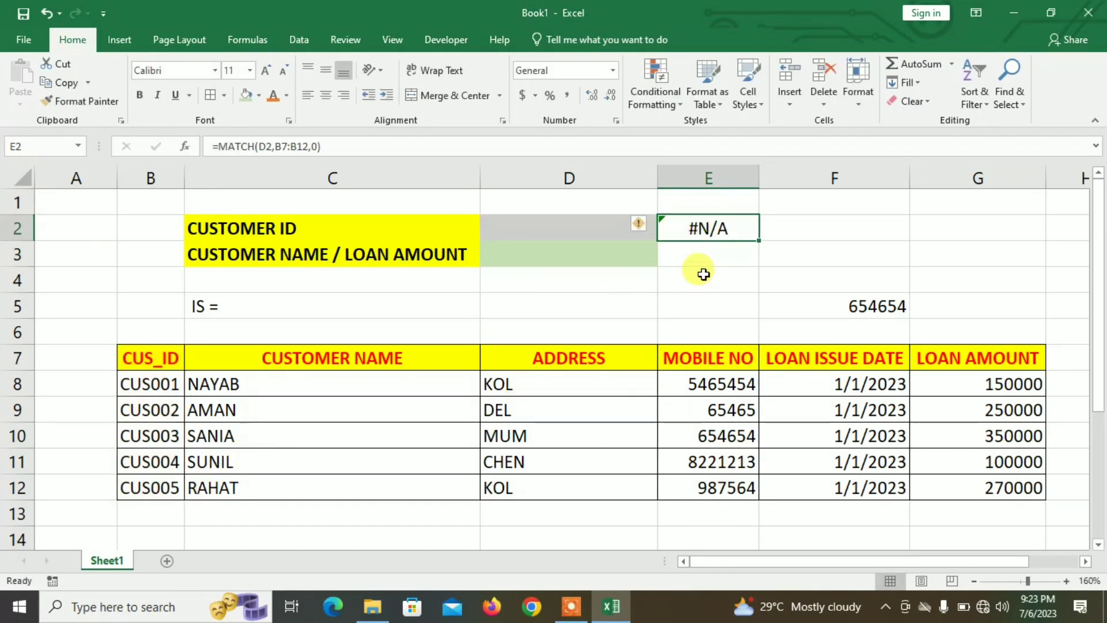
- Choose the third customer ID from the drop-down list in cell D2
{"action": "left_click", "coordinate": [724, 259]}
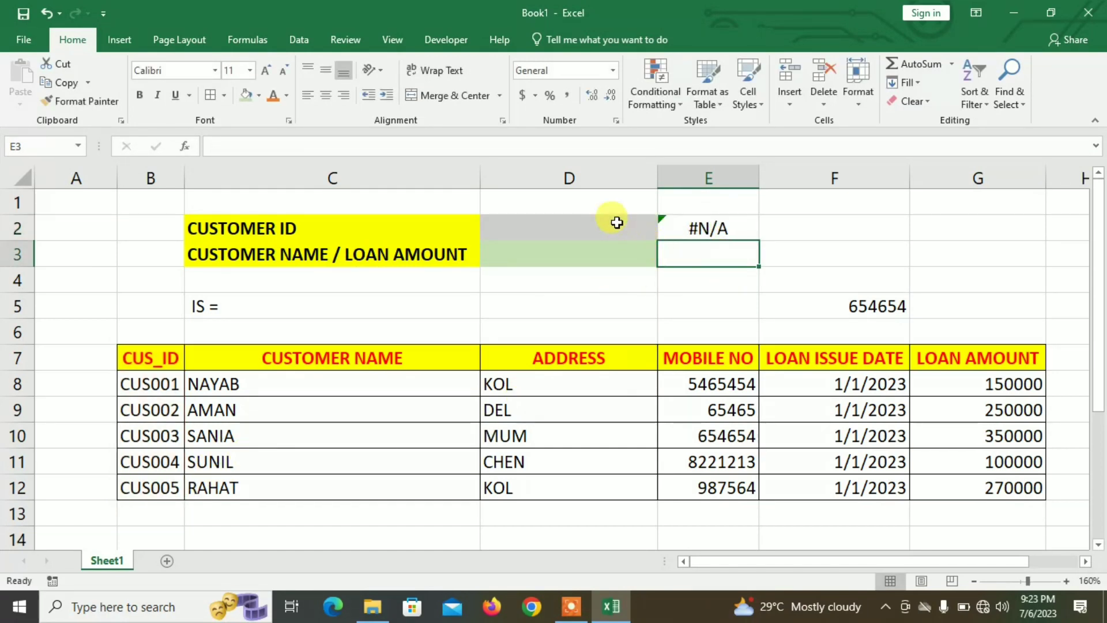
{"action": "left_click", "coordinate": [618, 221]}
{"action": "left_click", "coordinate": [666, 232]}
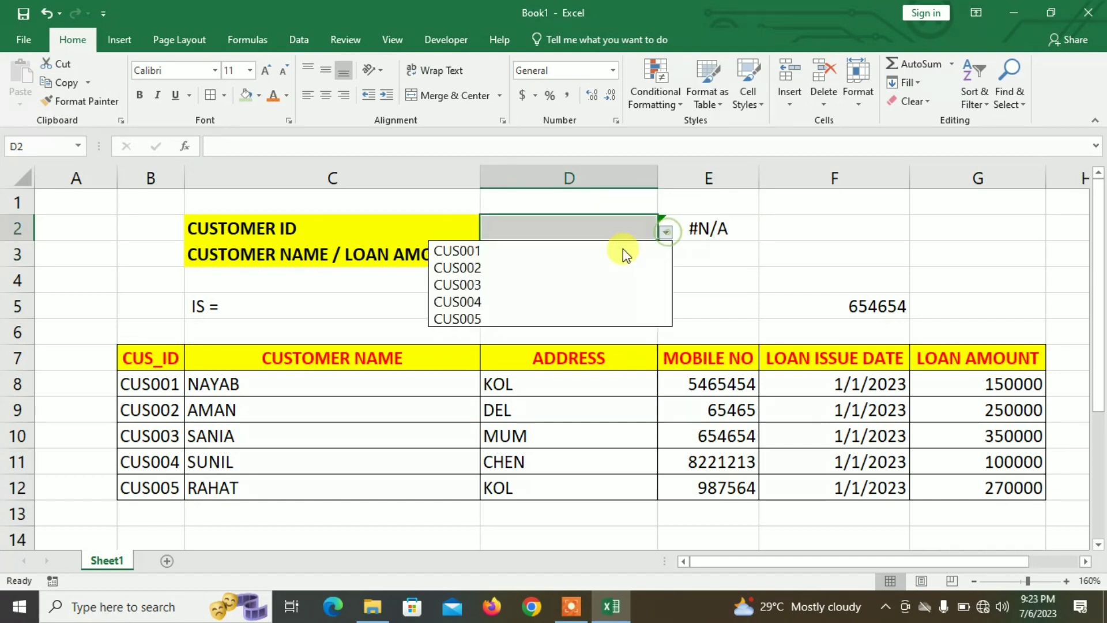
{"action": "left_click", "coordinate": [596, 278]}
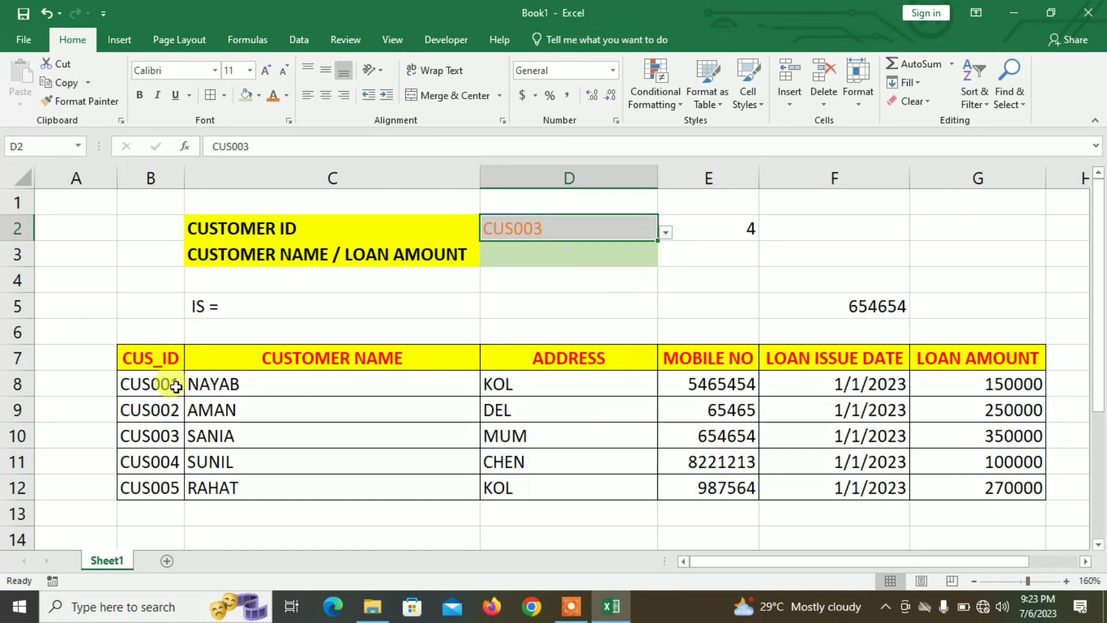
- Change the lookup array of the MATCH formula in cell E2 to the IDs in B8:B12 (named range CUS), leaving out the header
{"action": "left_click", "coordinate": [741, 228]}
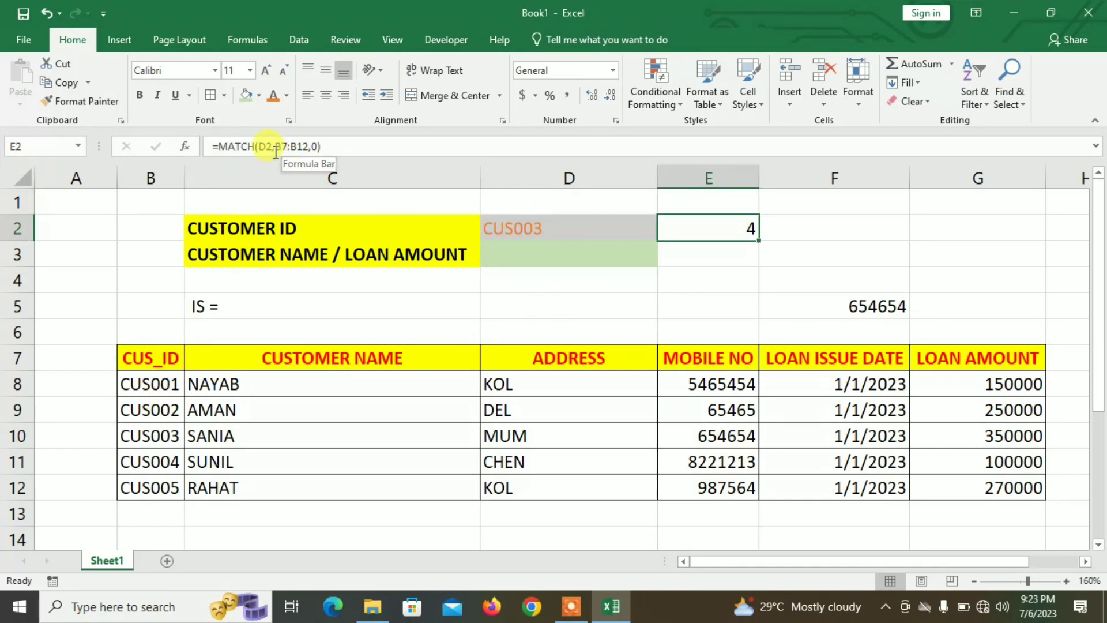
{"action": "left_click_drag", "start_coordinate": [275, 151], "coordinate": [308, 152]}
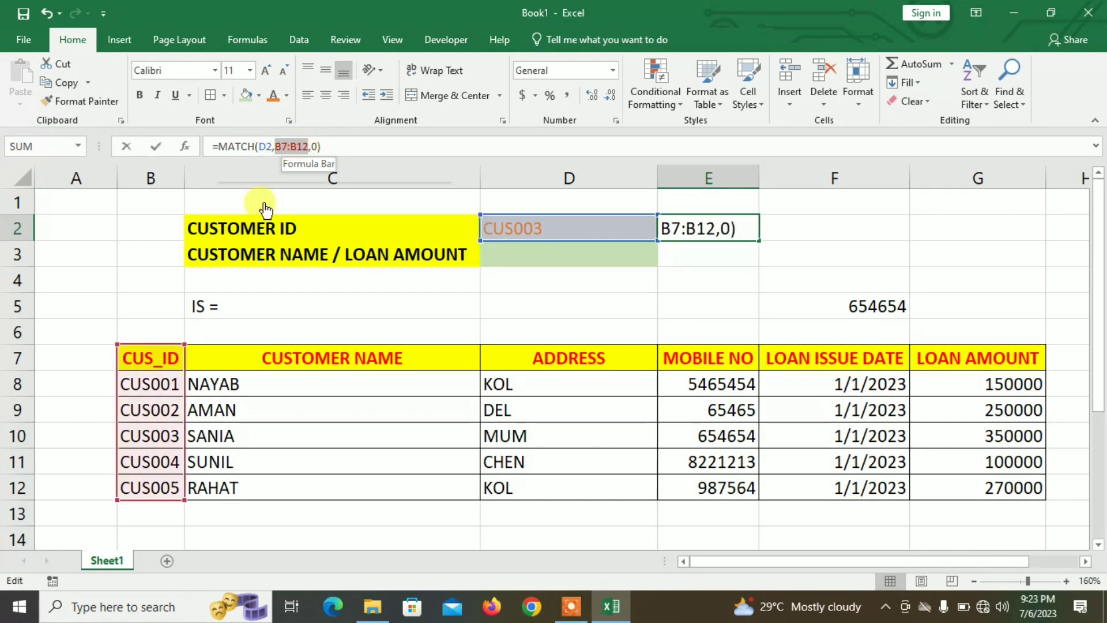
{"action": "left_click_drag", "start_coordinate": [160, 382], "coordinate": [170, 481]}
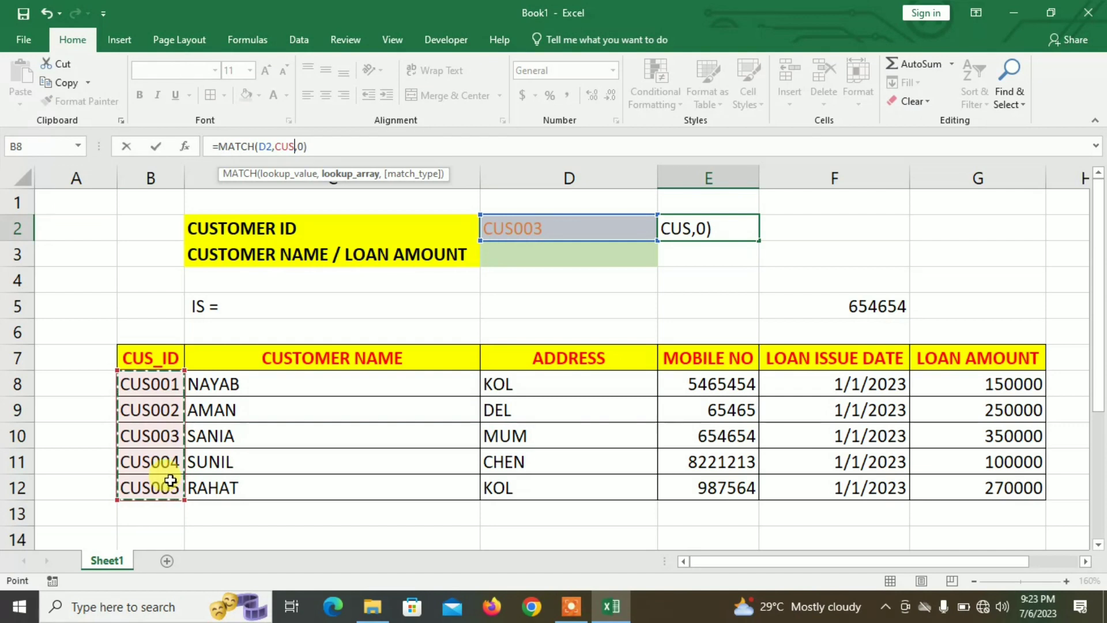
{"action": "key", "text": "Return"}
{"action": "left_click", "coordinate": [716, 220]}
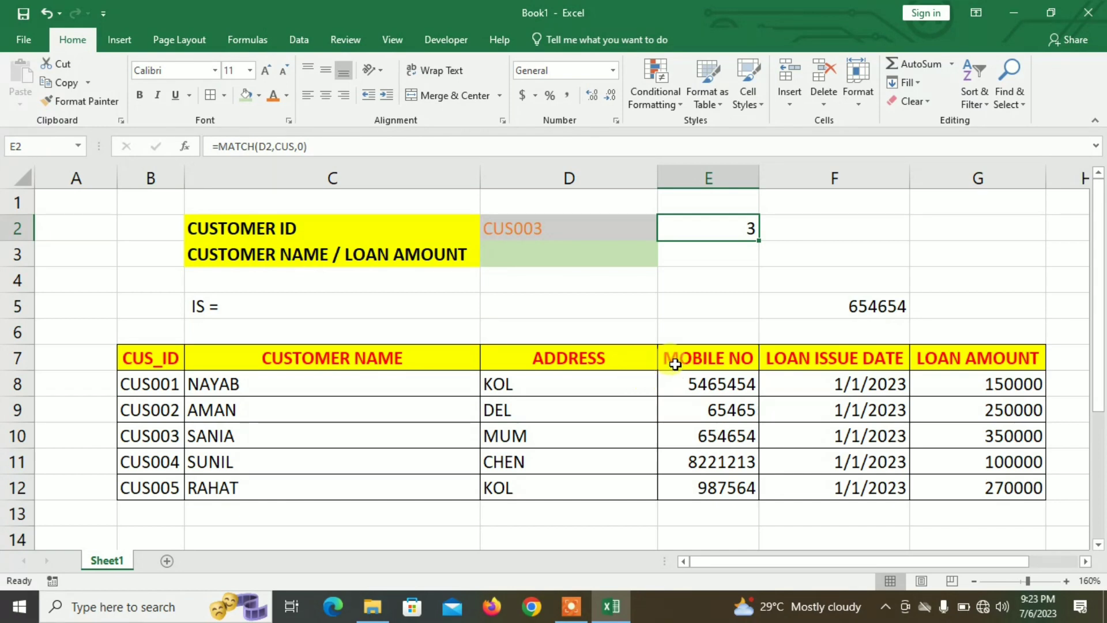
- Enter the exact-match formula =MATCH(D3,B7:G7,0) in cell E3 to find the chosen field's position in the header row
{"action": "left_click", "coordinate": [710, 254]}
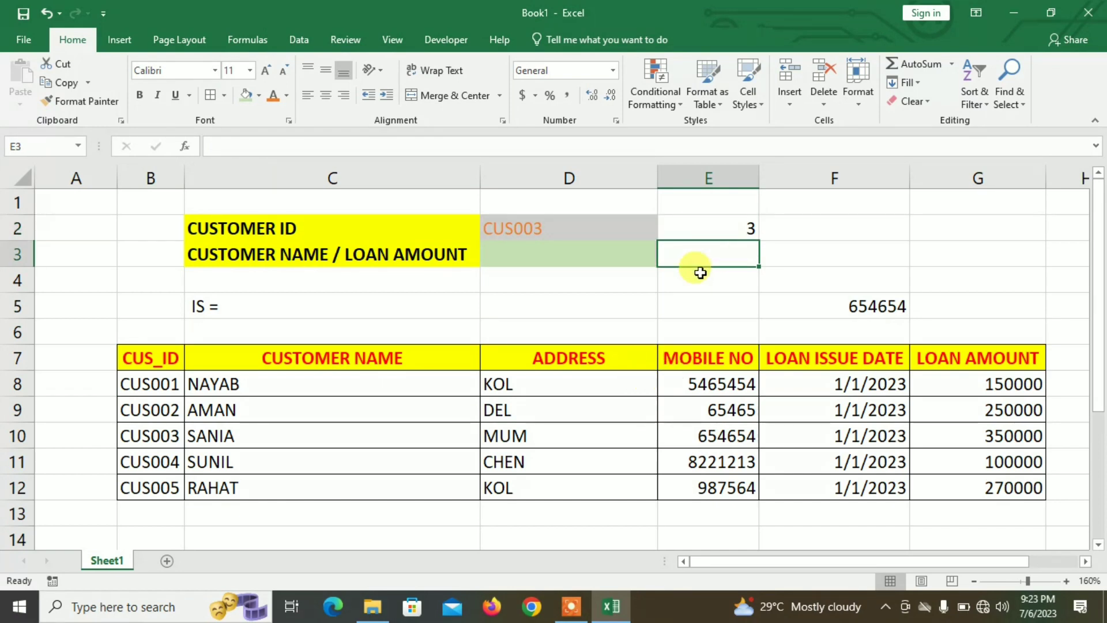
{"action": "type", "text": "="}
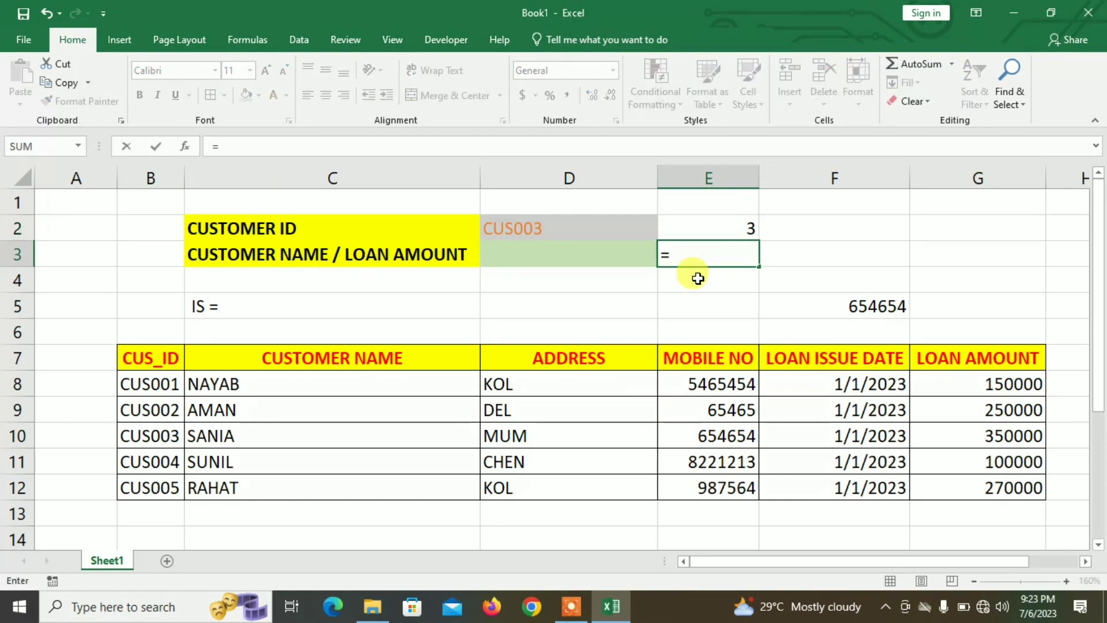
{"action": "type", "text": "MATH"}
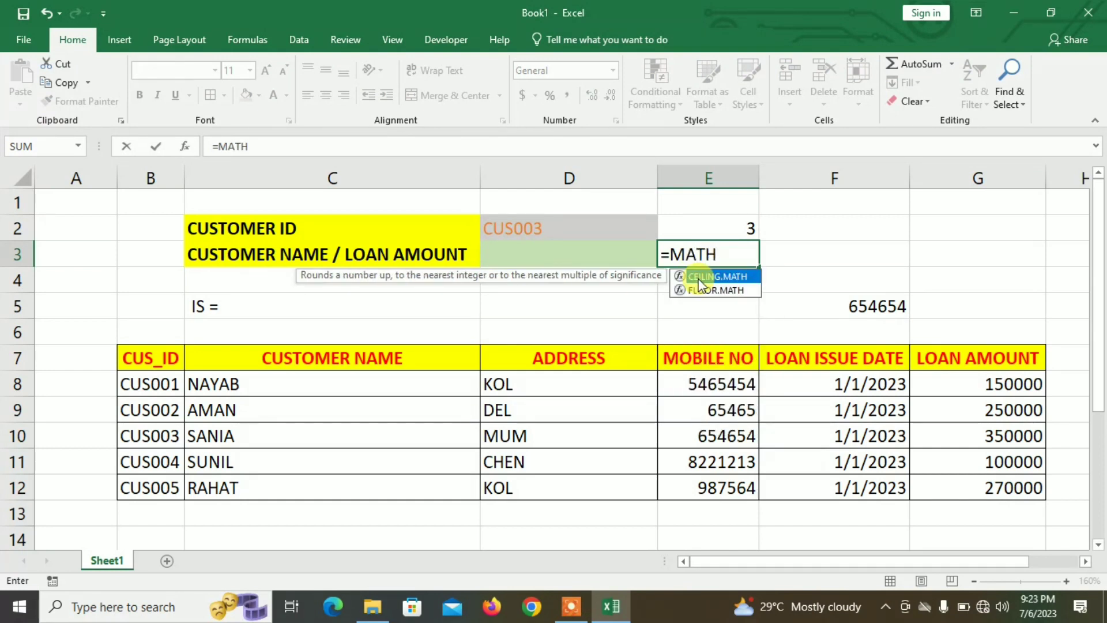
{"action": "key", "text": "BackSpace"}
{"action": "type", "text": "CH"}
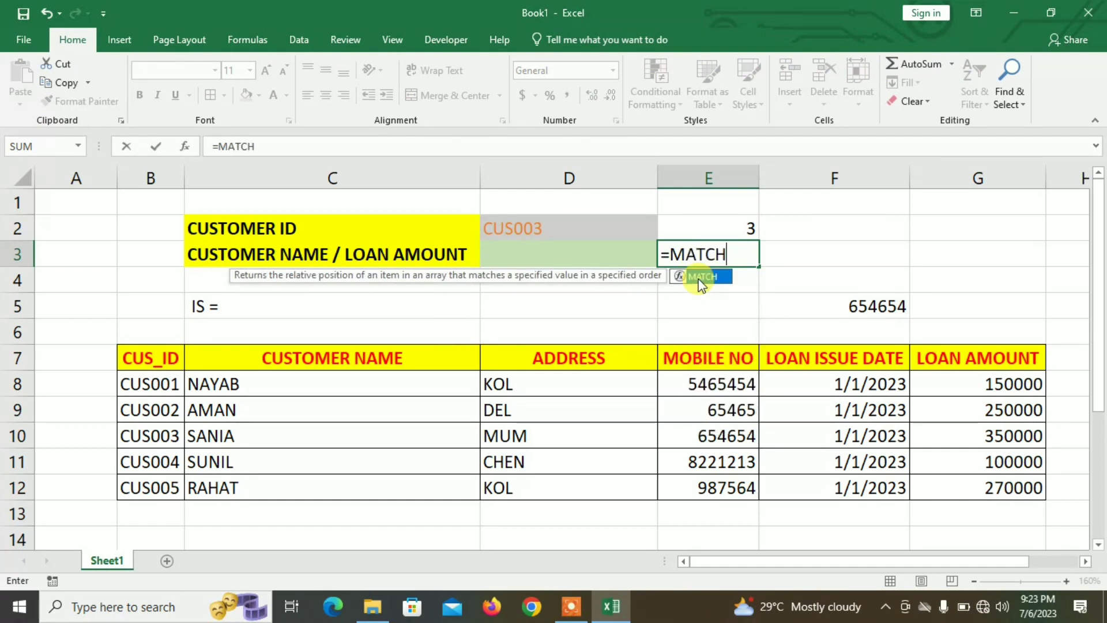
{"action": "double_click", "coordinate": [699, 277]}
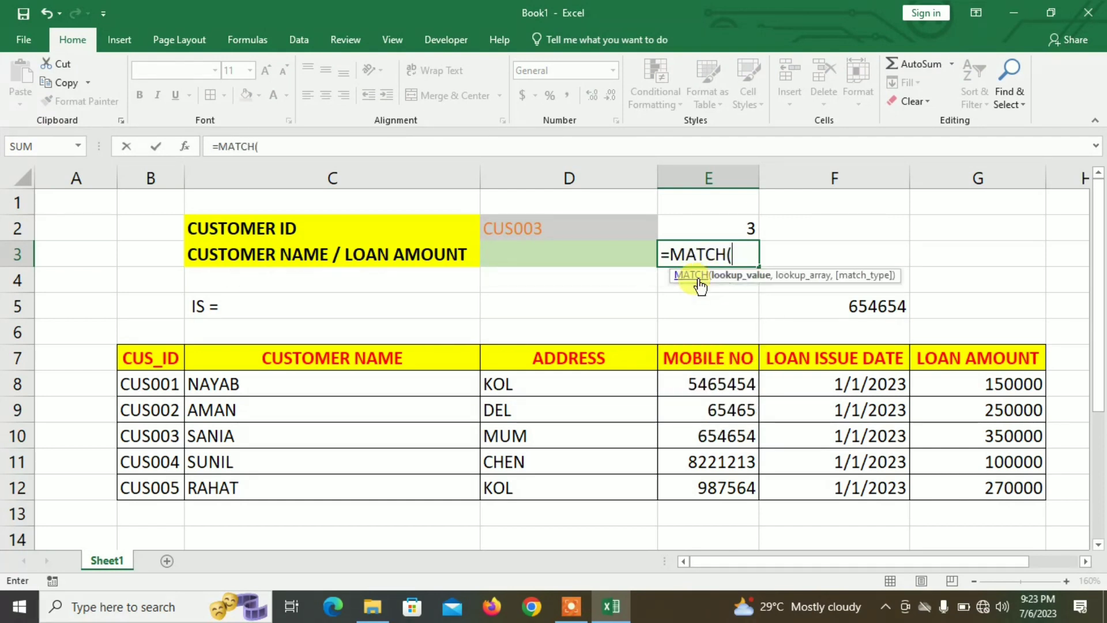
{"action": "left_click", "coordinate": [610, 258]}
{"action": "type", "text": ","}
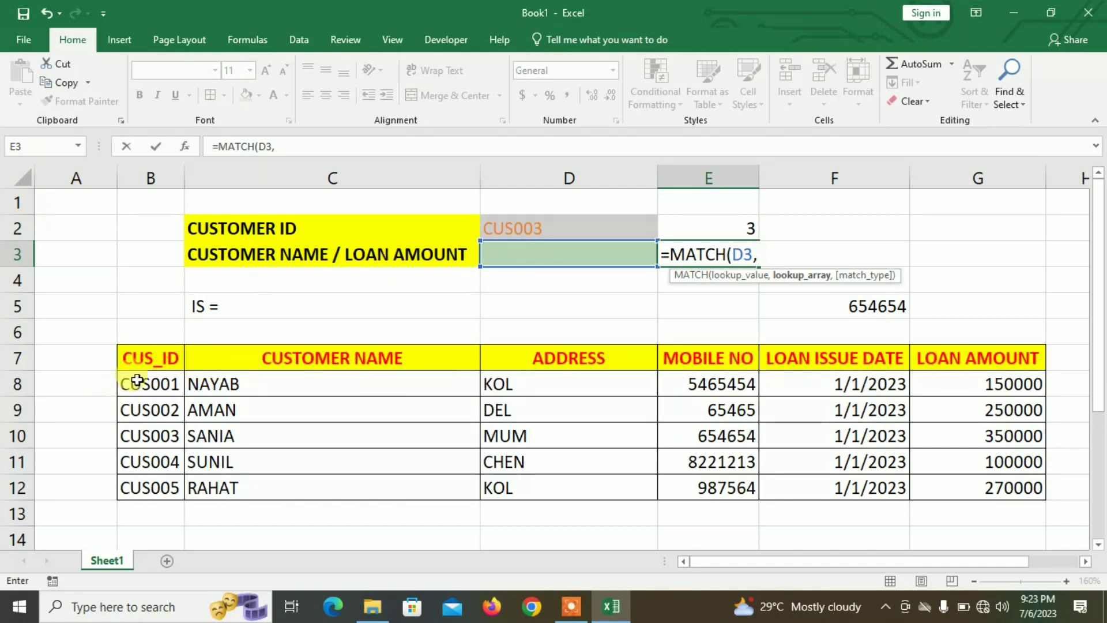
{"action": "left_click", "coordinate": [152, 357]}
{"action": "left_click_drag", "start_coordinate": [235, 354], "coordinate": [962, 358]}
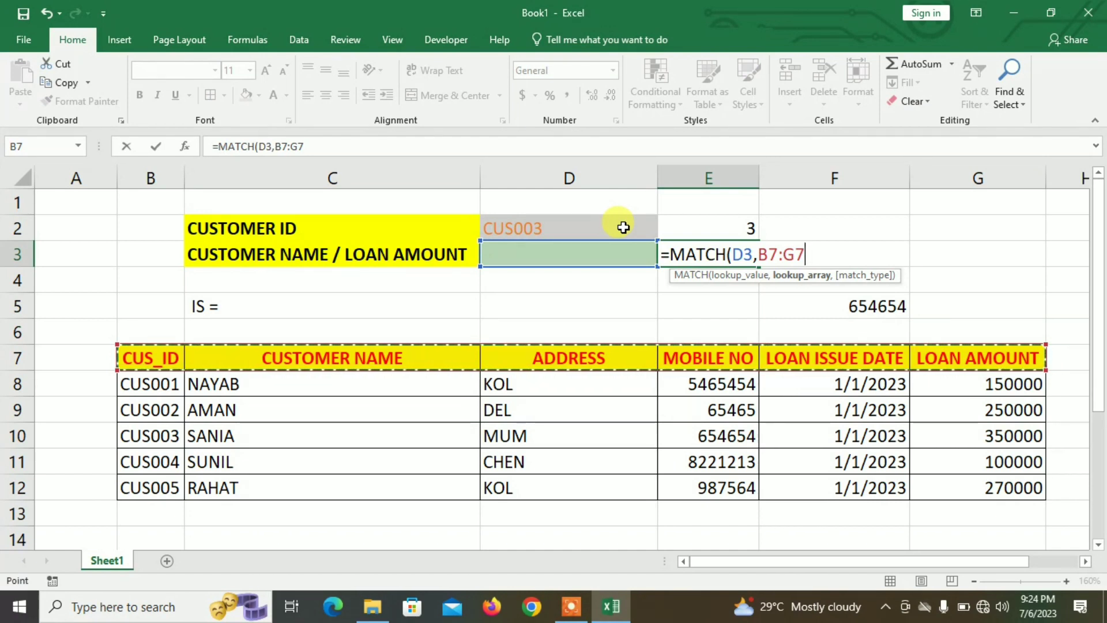
{"action": "type", "text": ","}
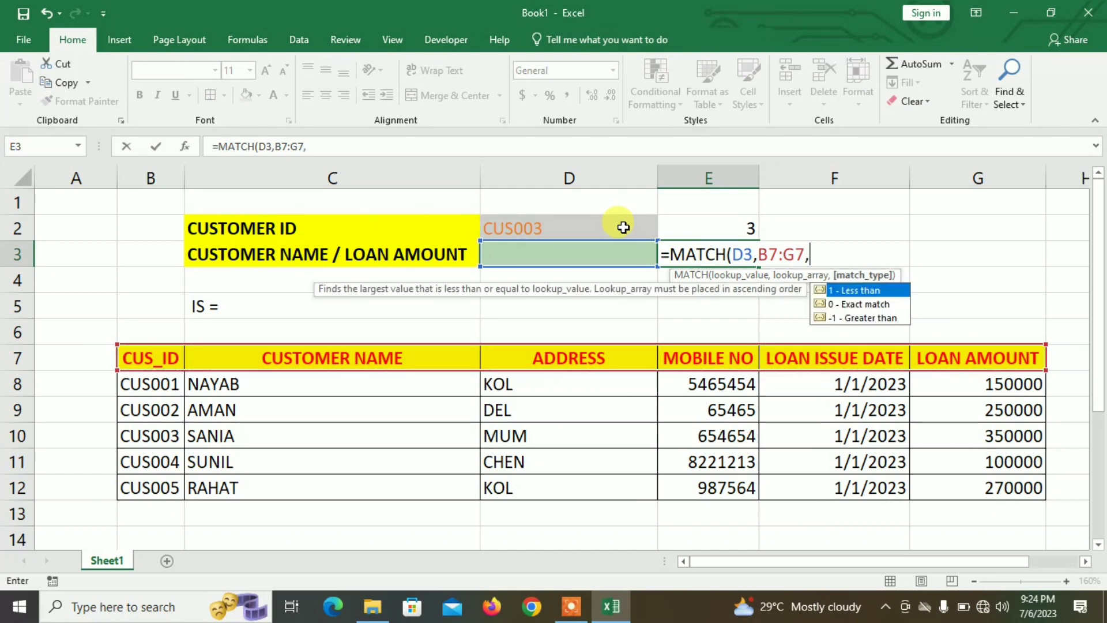
{"action": "type", "text": "0"}
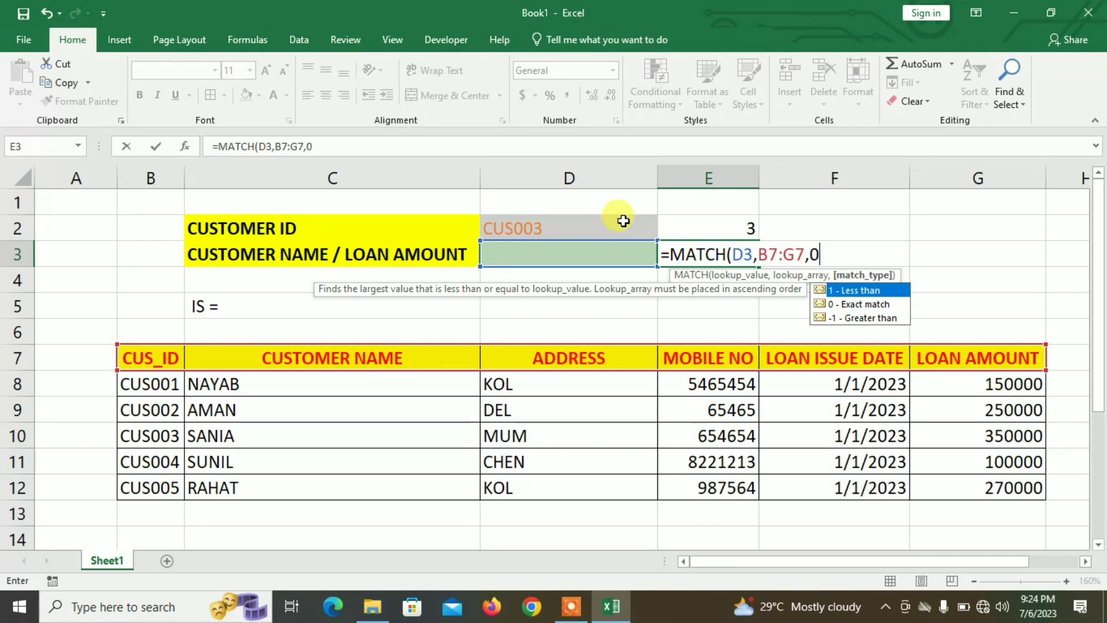
{"action": "type", "text": ")"}
{"action": "key", "text": "Return"}
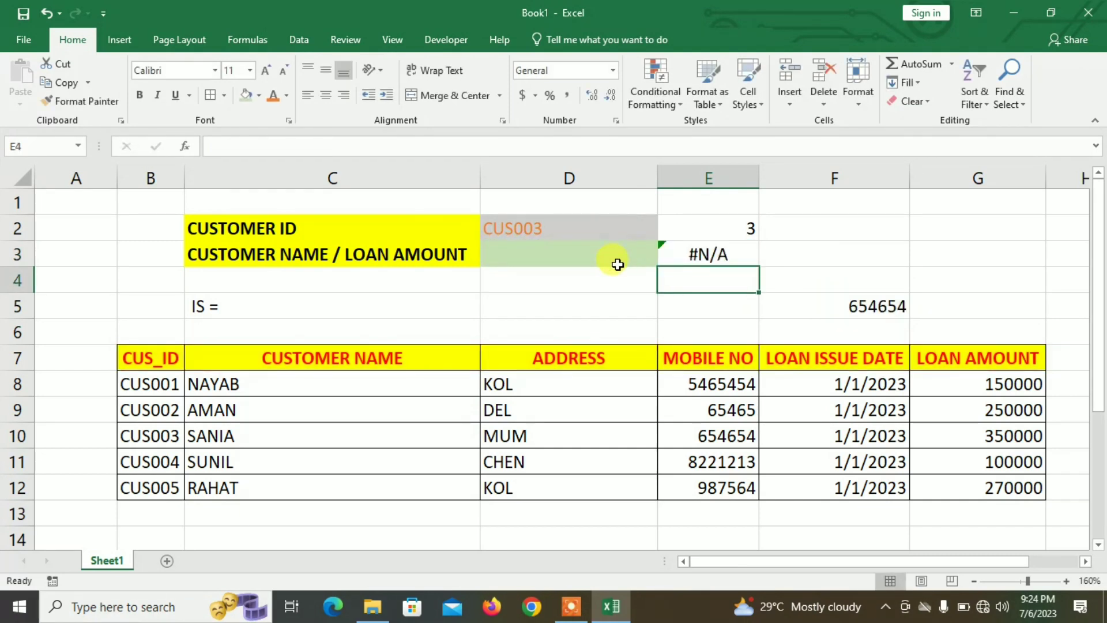
- Test the column match by choosing CUSTOMER NAME and then LOAN AMOUNT from the drop-down list in cell D3
{"action": "left_click", "coordinate": [620, 261]}
{"action": "left_click", "coordinate": [665, 258]}
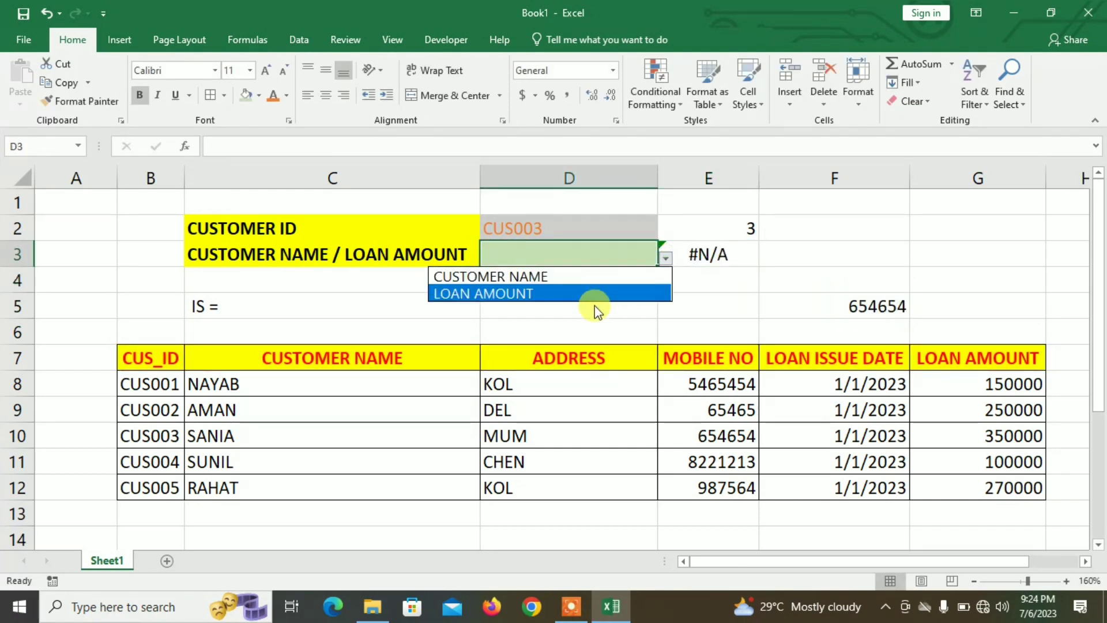
{"action": "left_click", "coordinate": [600, 275]}
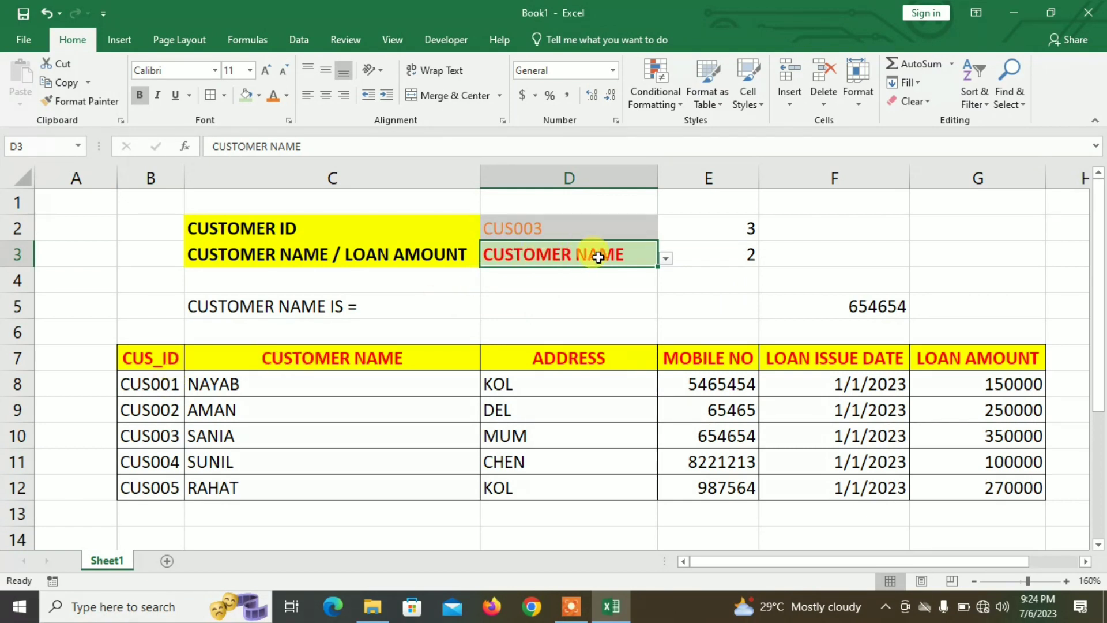
{"action": "left_click", "coordinate": [665, 258]}
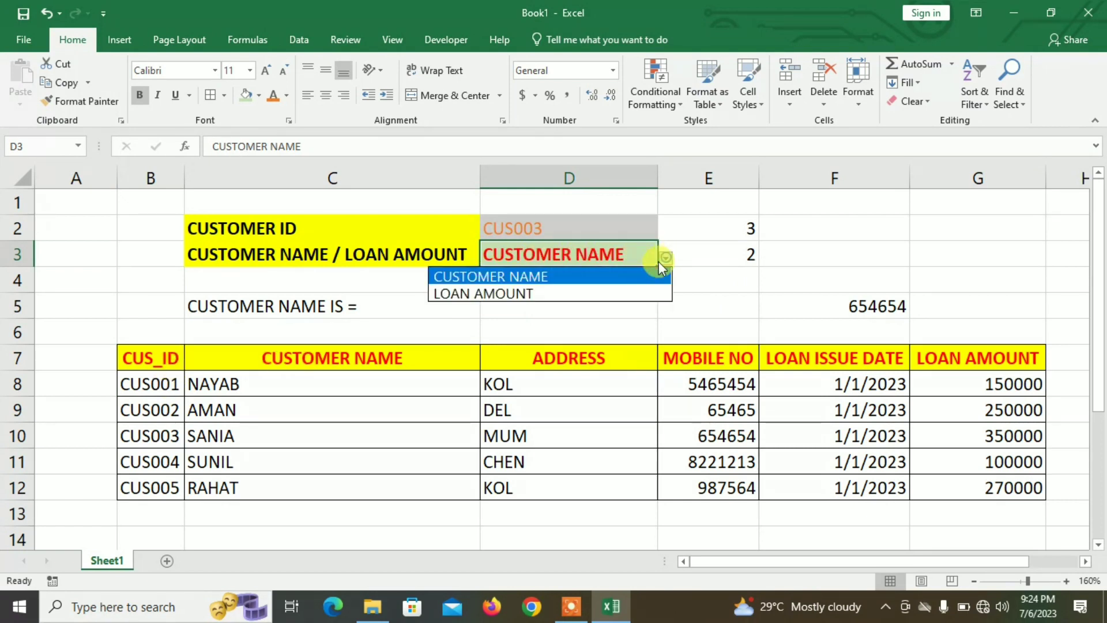
{"action": "left_click", "coordinate": [595, 293]}
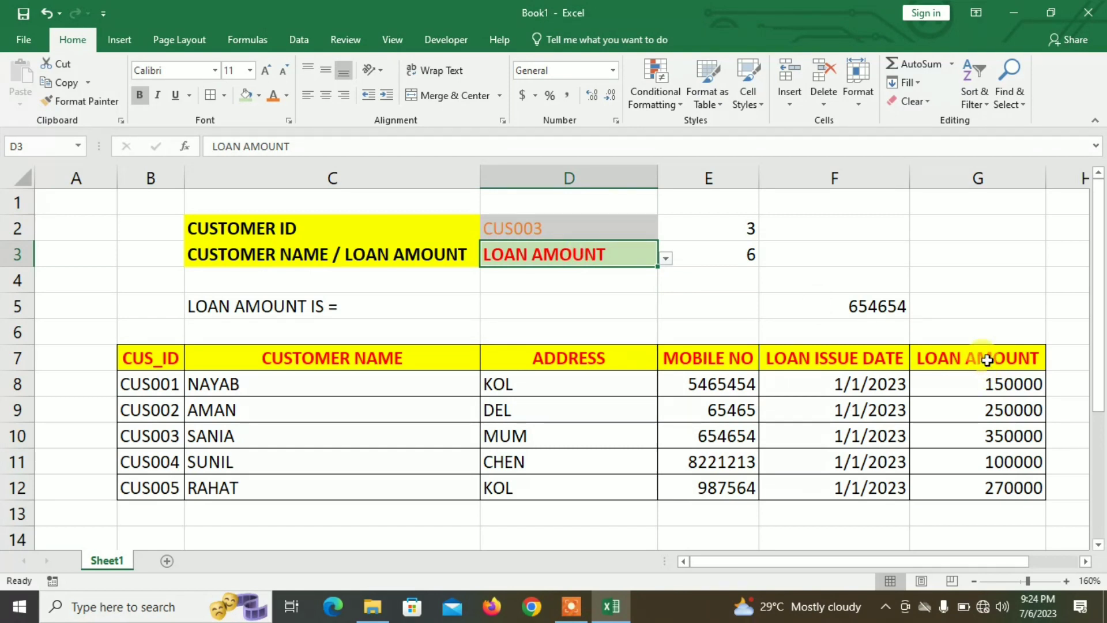
- Start an INDEX formula in cell D5 with B8:G12 as the array and a nested MATCH for the row number
{"action": "left_click", "coordinate": [557, 310]}
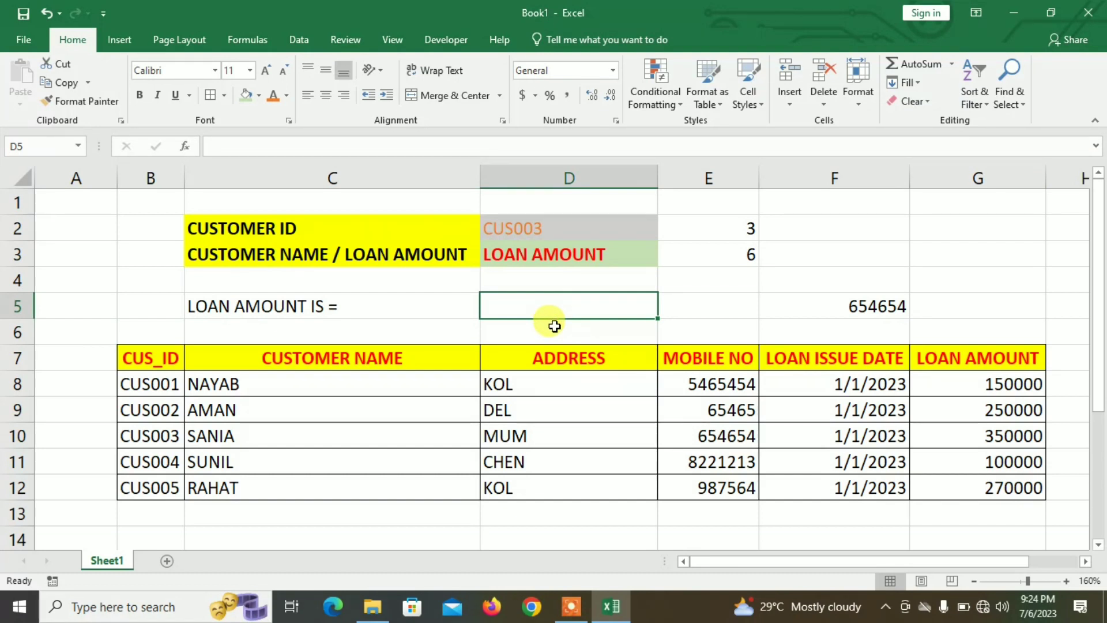
{"action": "type", "text": "="}
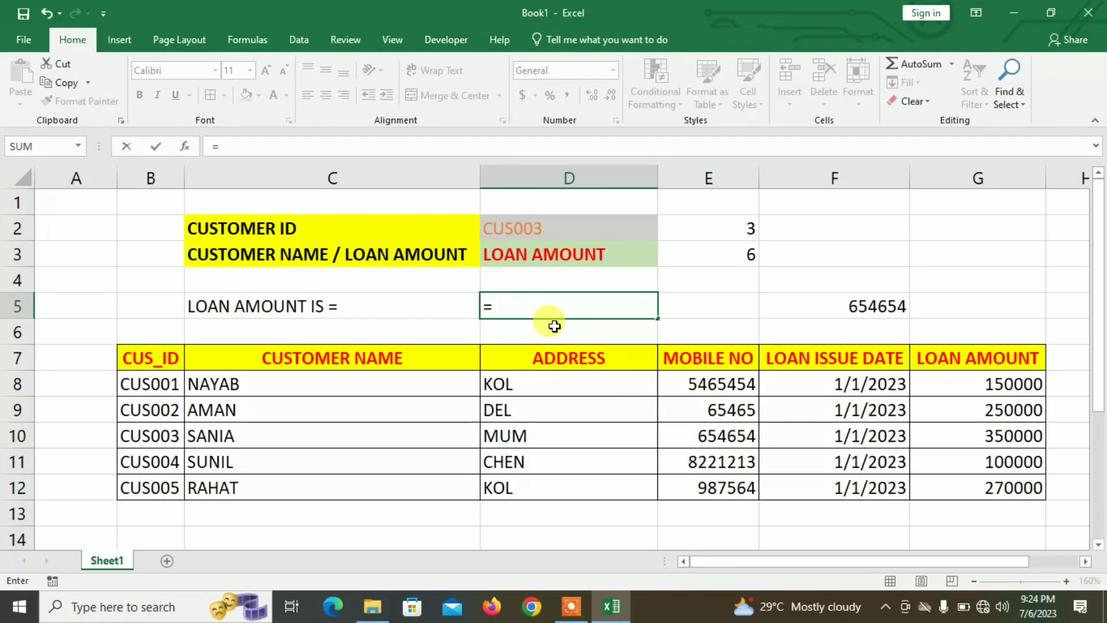
{"action": "type", "text": "INDEX"}
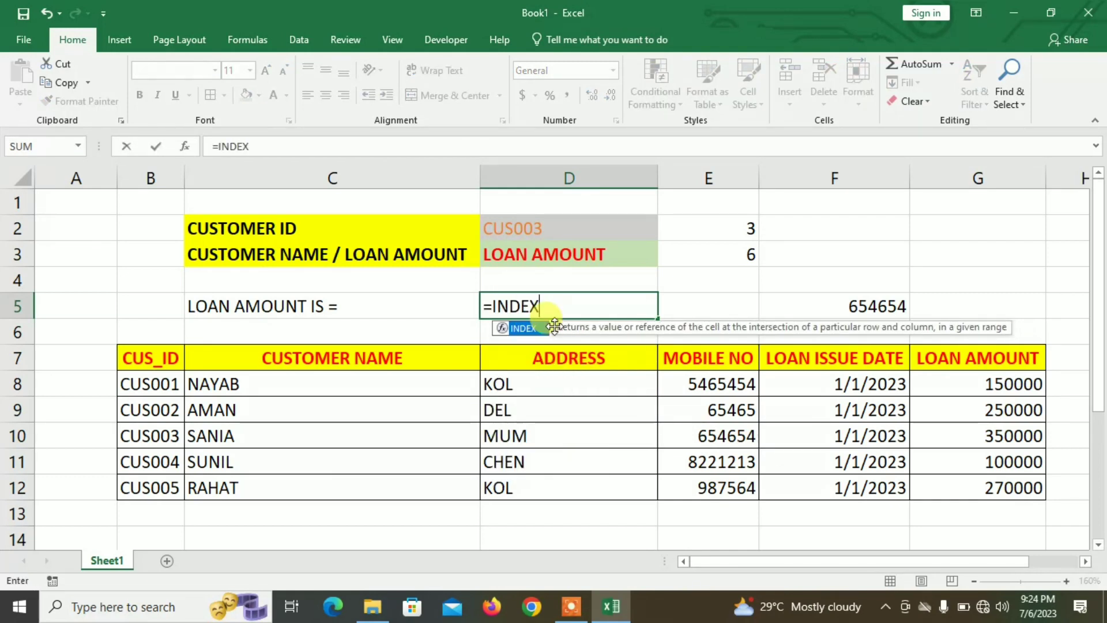
{"action": "type", "text": "("}
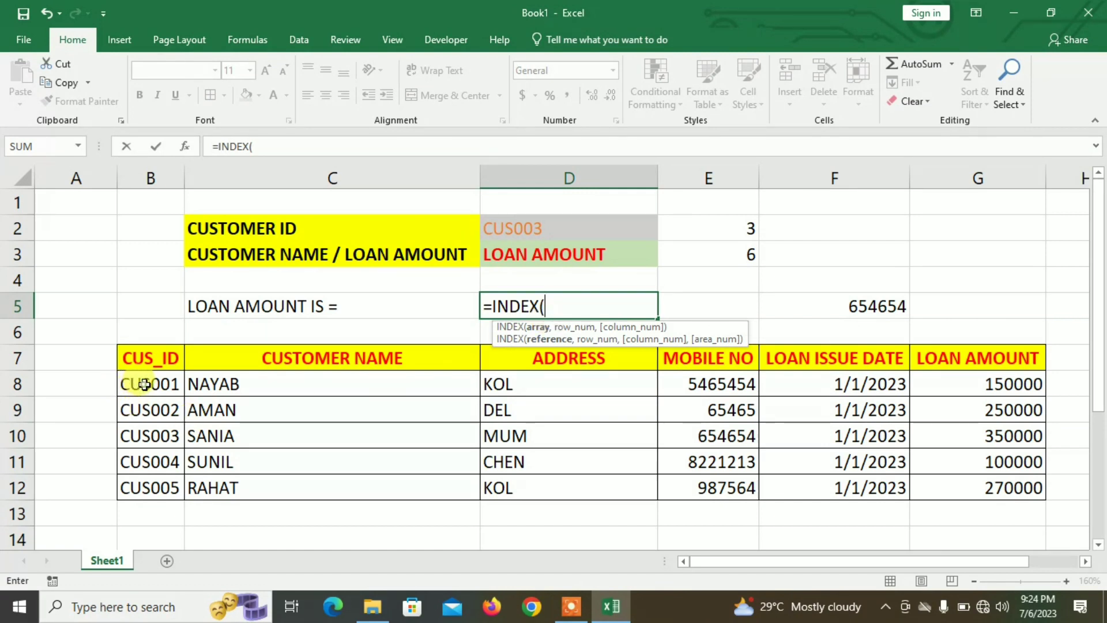
{"action": "left_click_drag", "start_coordinate": [130, 385], "coordinate": [936, 487]}
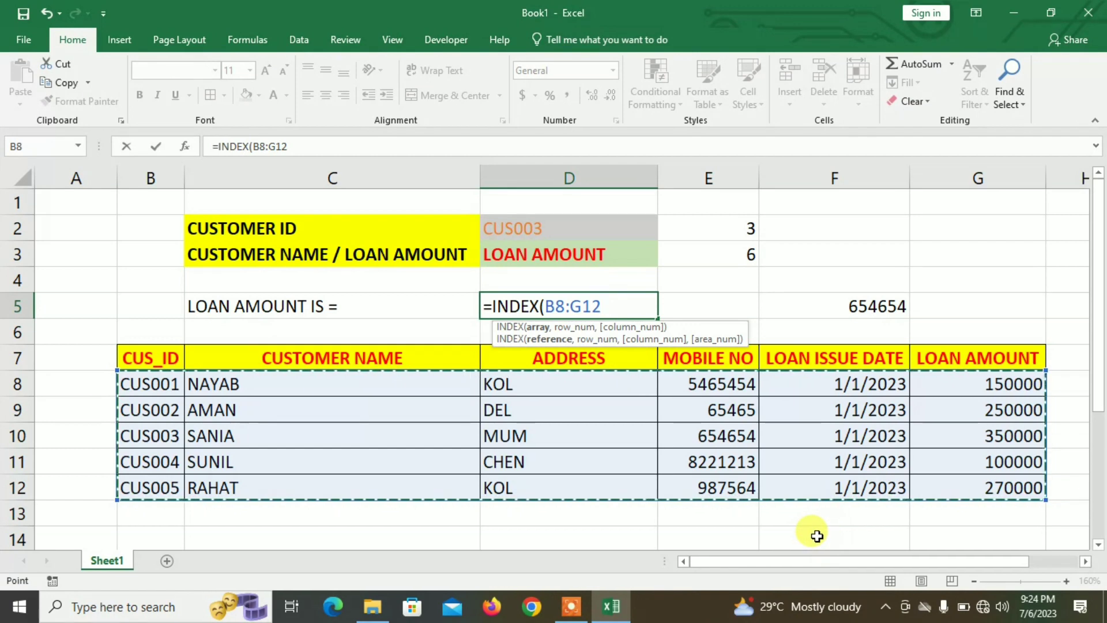
{"action": "type", "text": ","}
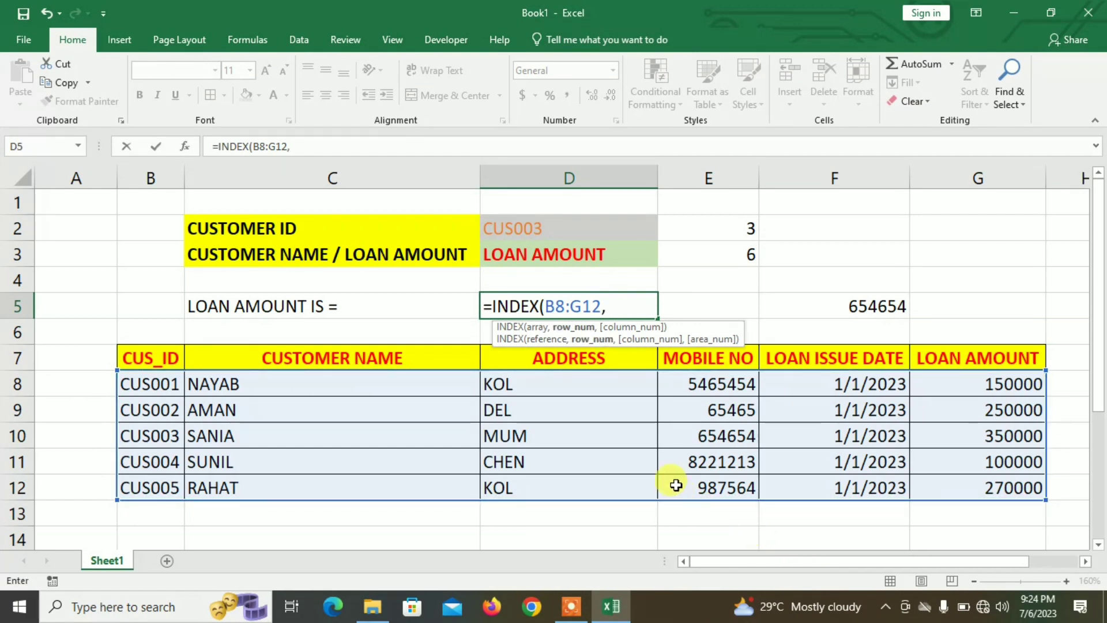
{"action": "type", "text": "MA"}
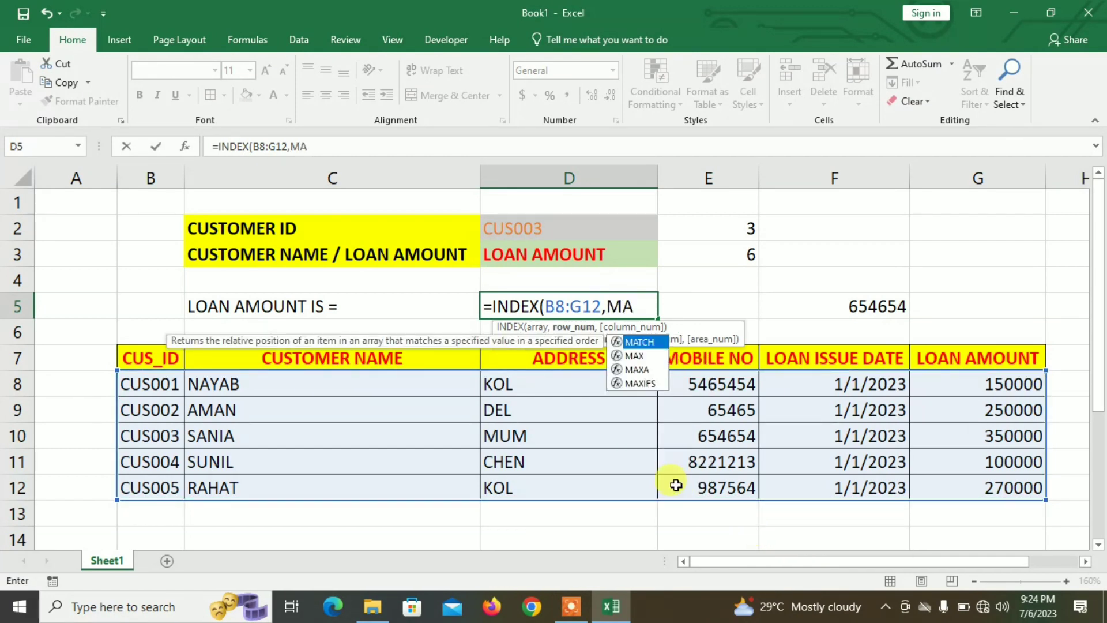
{"action": "type", "text": "TCH"}
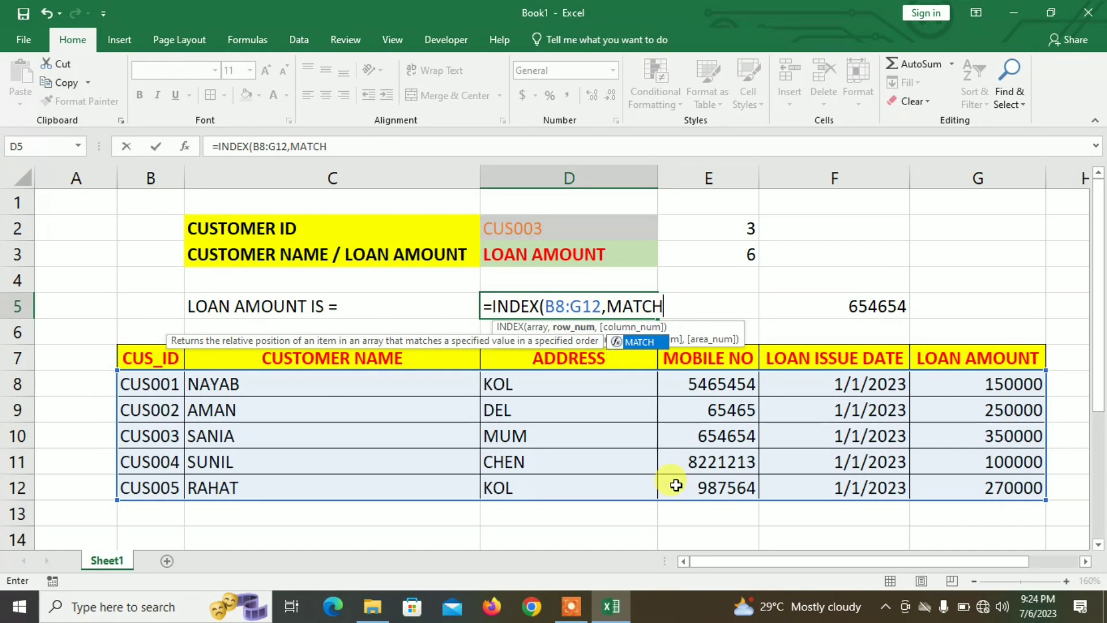
{"action": "type", "text": "("}
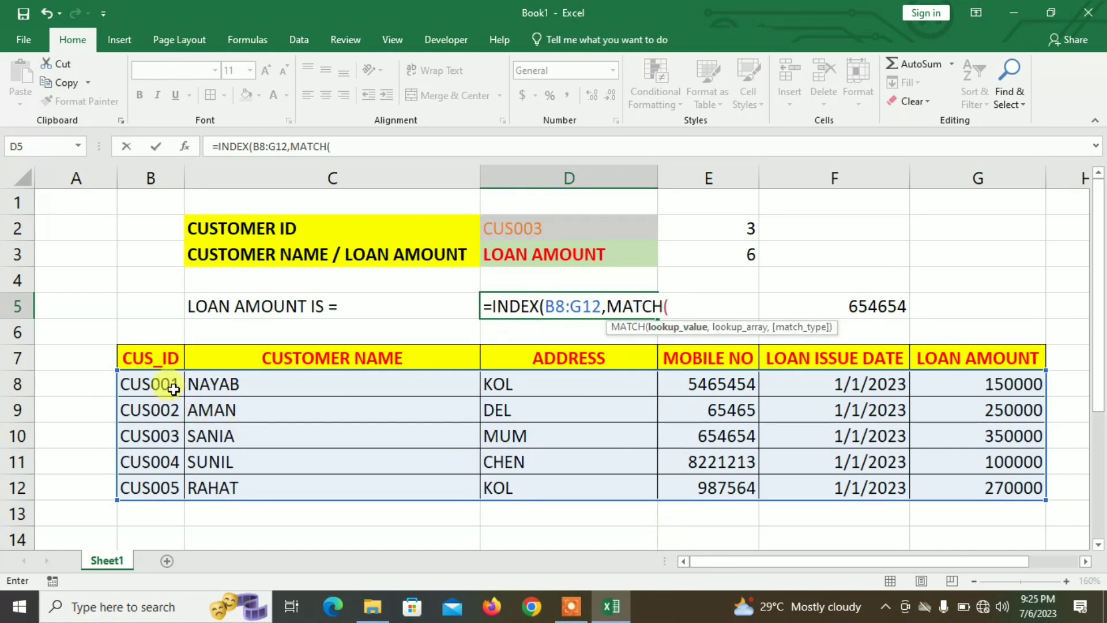
{"action": "left_click_drag", "start_coordinate": [176, 361], "coordinate": [174, 494]}
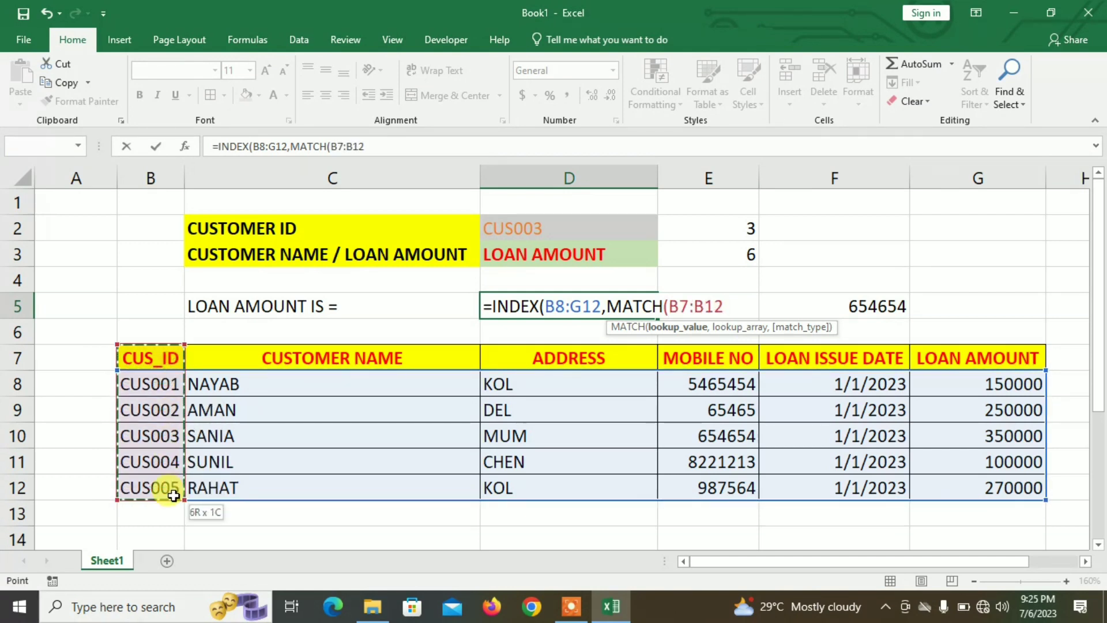
{"action": "left_click_drag", "start_coordinate": [161, 382], "coordinate": [161, 494]}
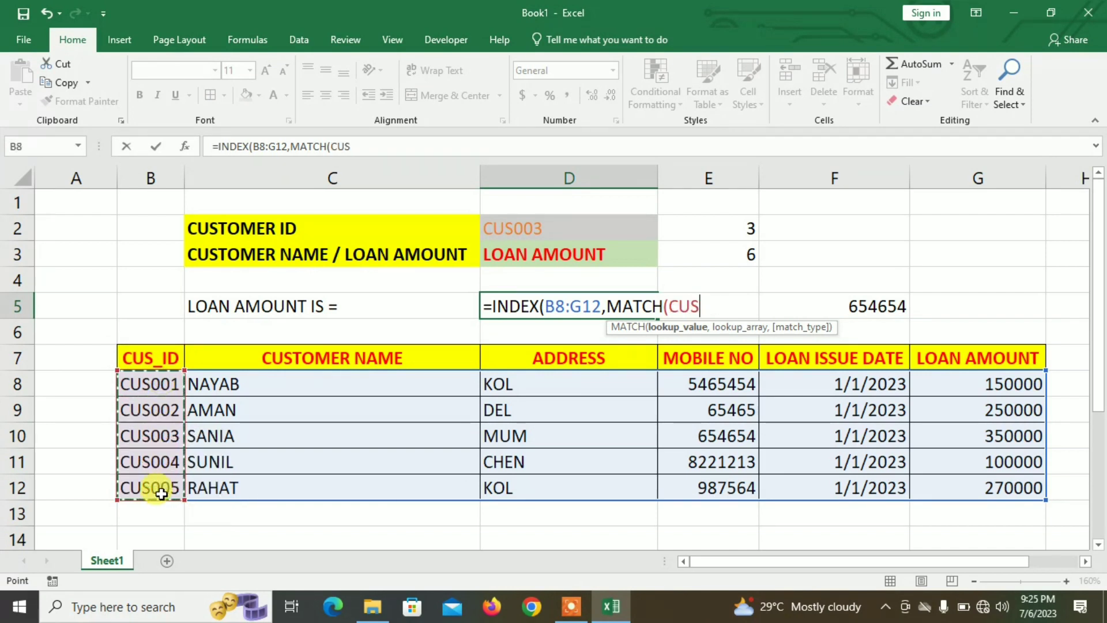
{"action": "type", "text": ","}
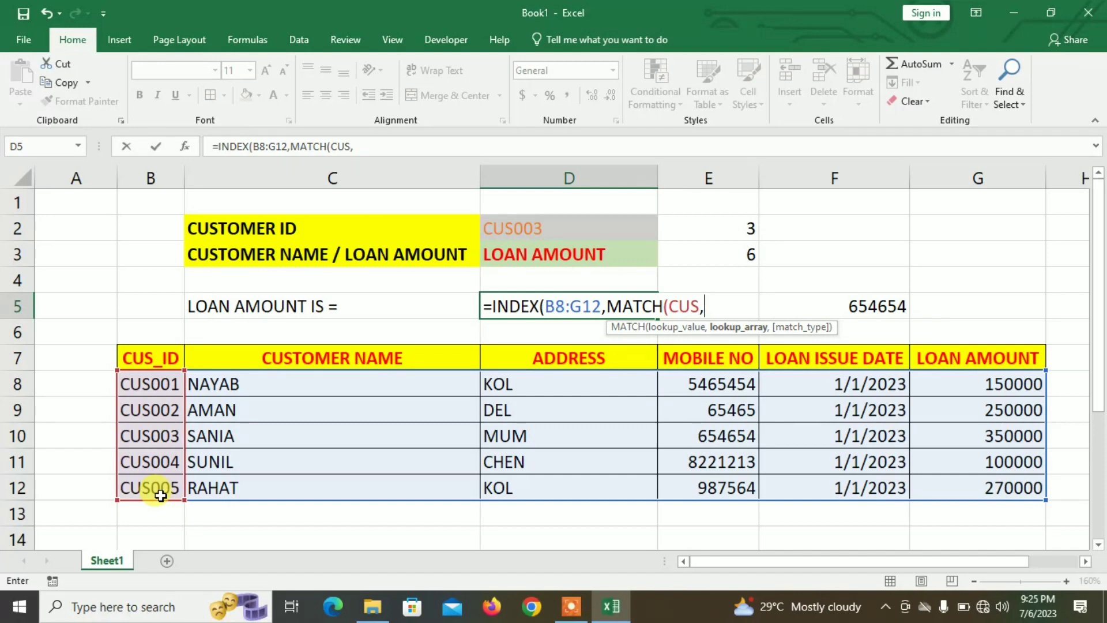
{"action": "key", "text": "BackSpace"}
{"action": "key", "text": "BackSpace"}
{"action": "key", "text": "BackSpace"}
{"action": "key", "text": "BackSpace"}
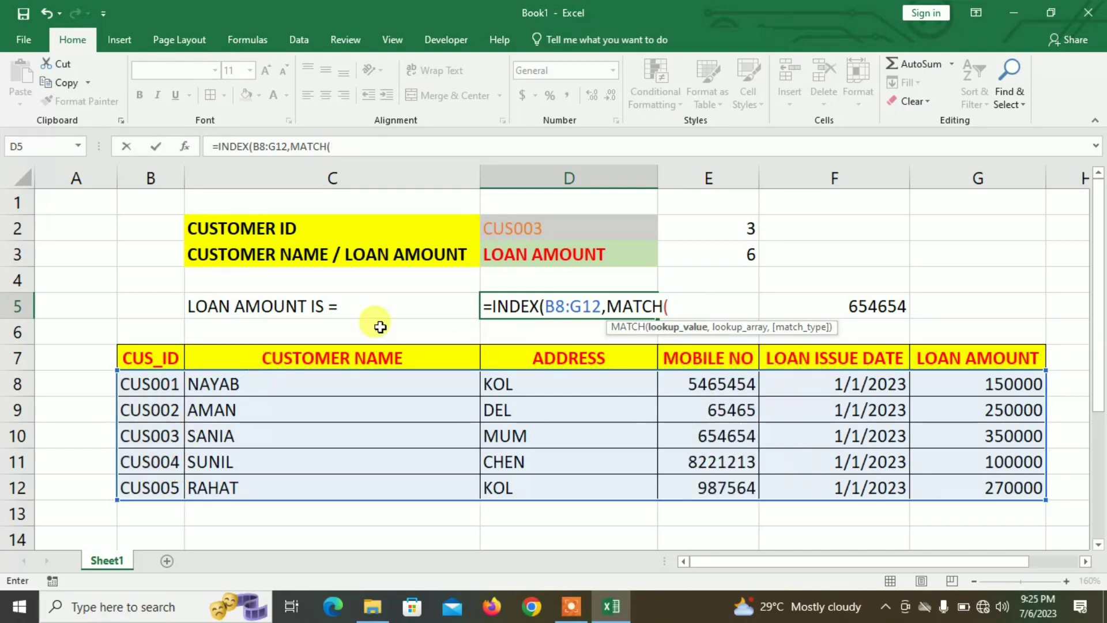
- Complete the row-number argument of the INDEX formula in D5 as MATCH(D2,CUS,0), using the IDs in B8:B12
{"action": "left_click", "coordinate": [547, 230]}
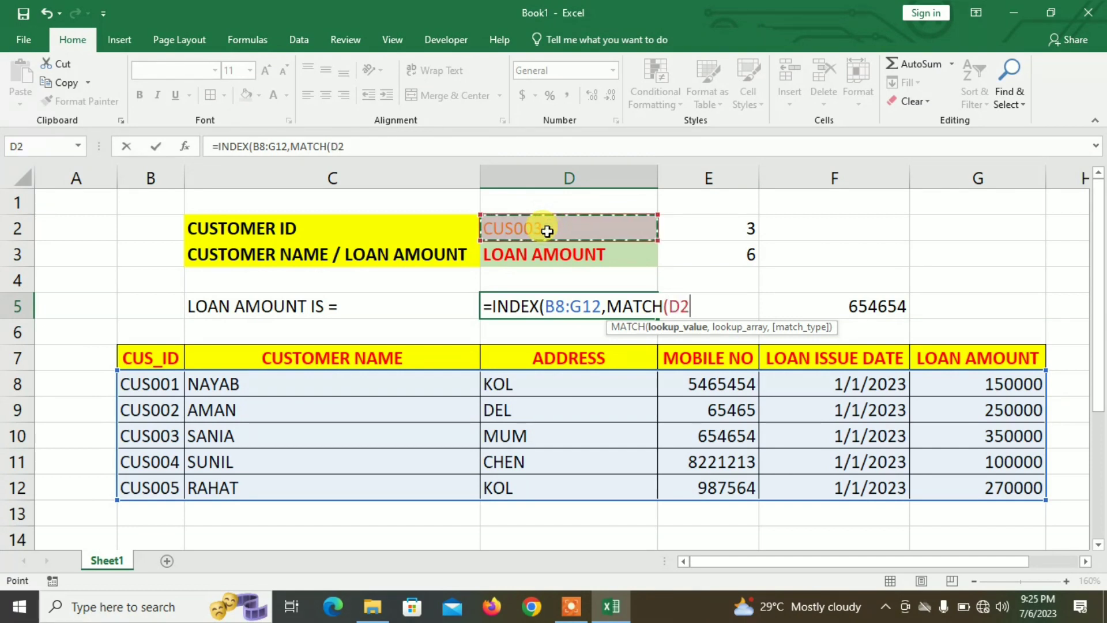
{"action": "type", "text": ","}
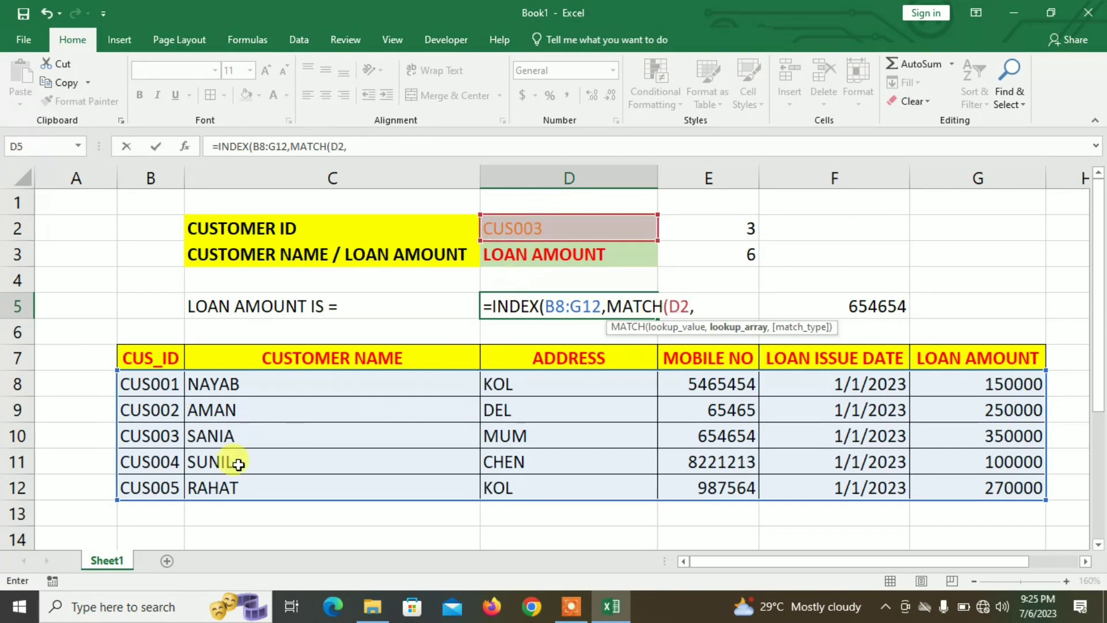
{"action": "left_click_drag", "start_coordinate": [171, 384], "coordinate": [171, 486]}
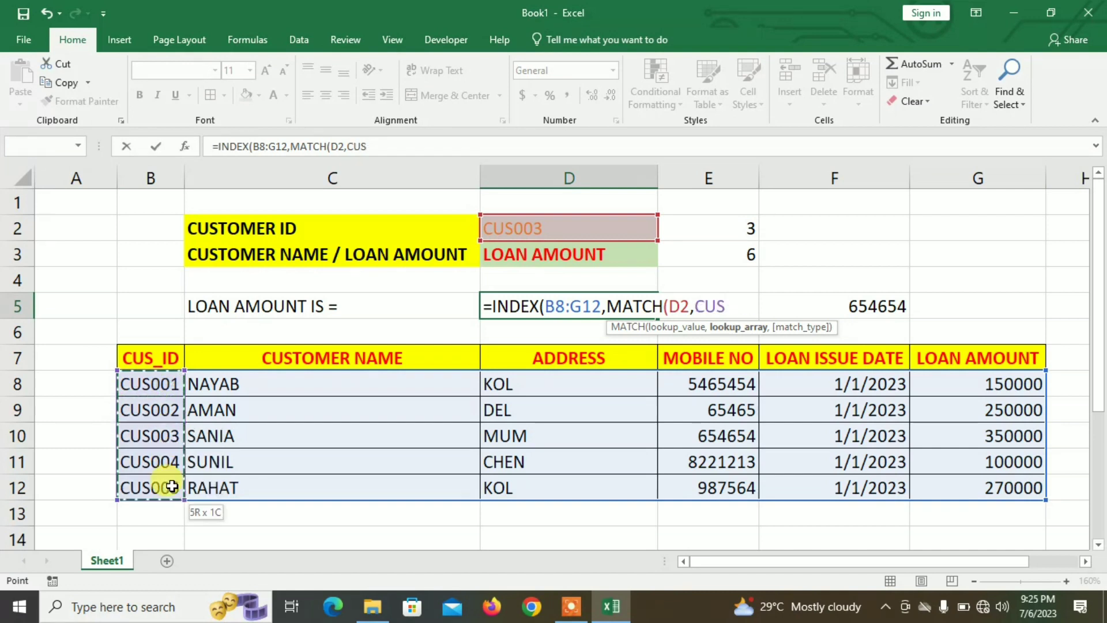
{"action": "type", "text": ","}
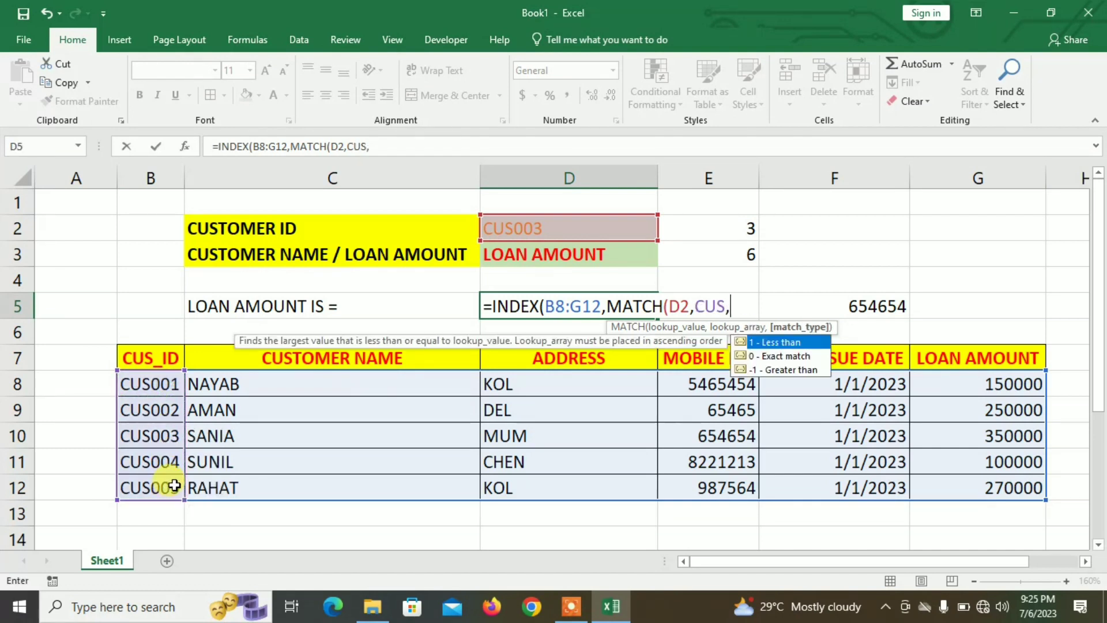
{"action": "type", "text": "0) "}
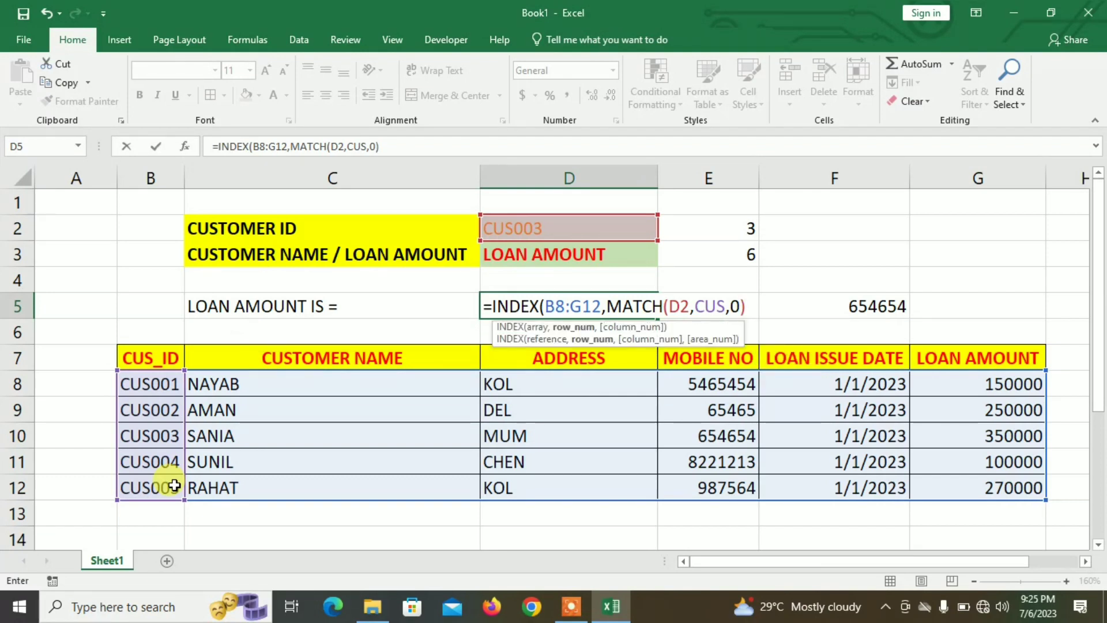
- Add MATCH(D3,B7:G7,0) as the column-number argument and enter the finished INDEX formula in cell D5
{"action": "type", "text": "MATC"}
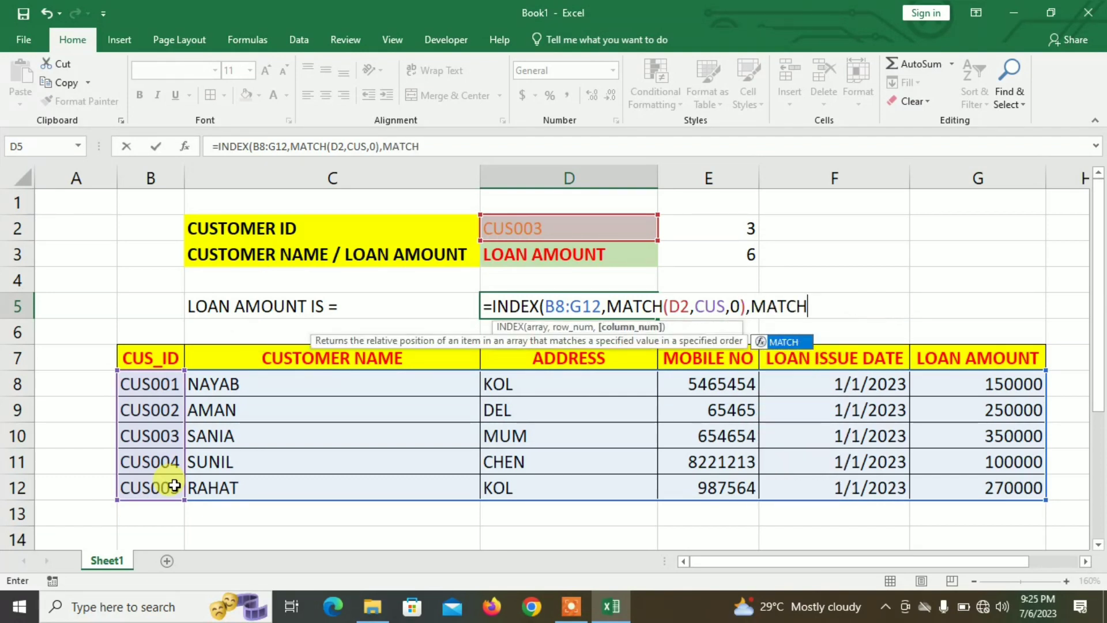
{"action": "type", "text": "H"}
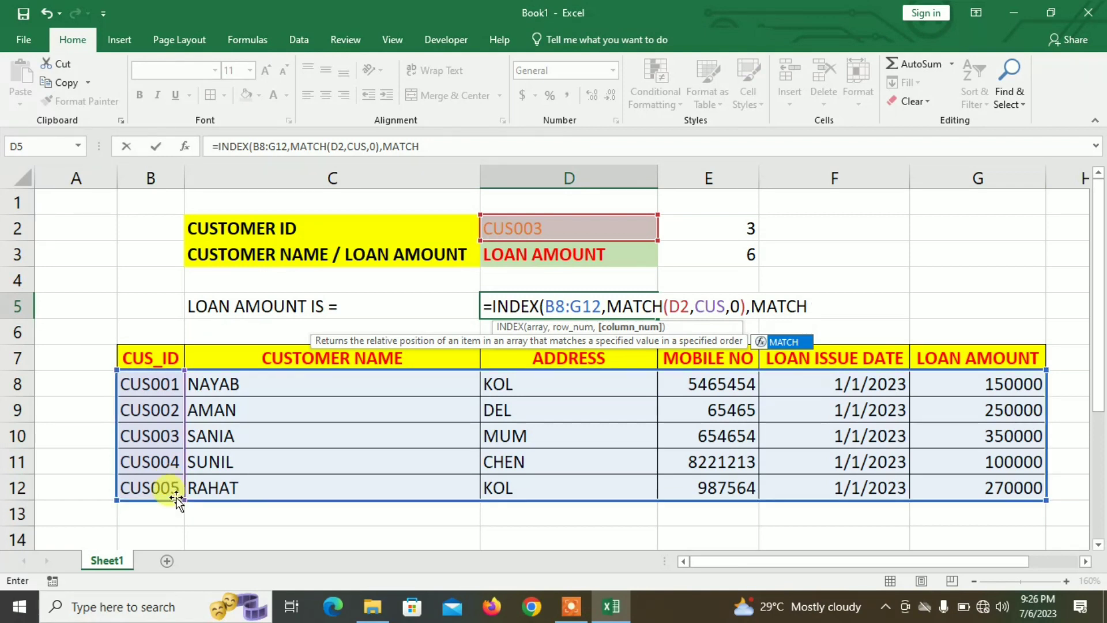
{"action": "type", "text": "("}
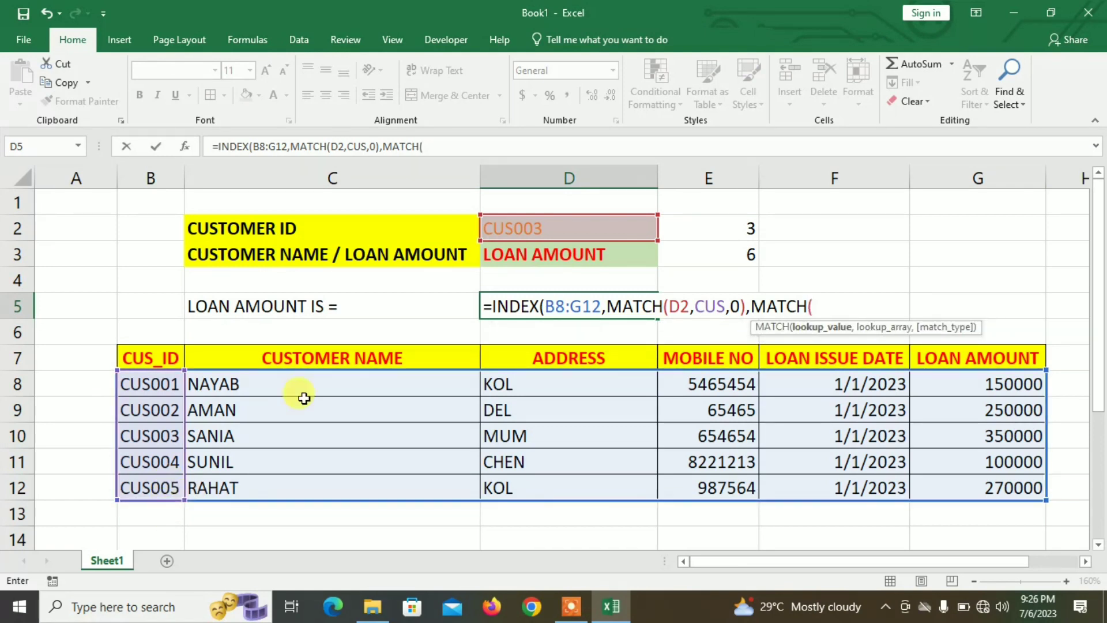
{"action": "left_click", "coordinate": [543, 256]}
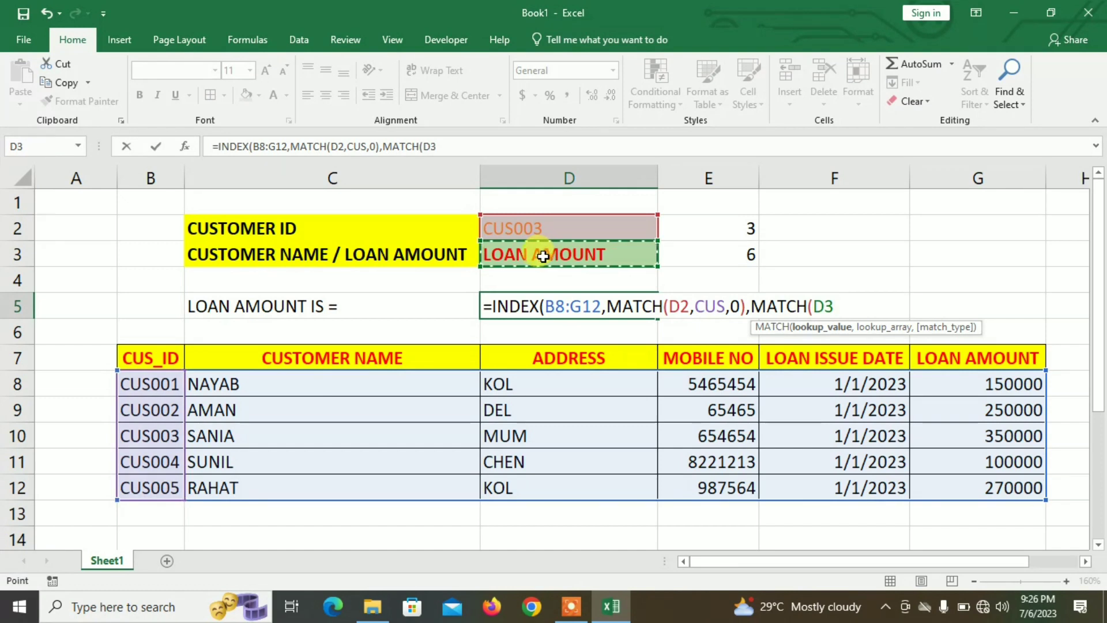
{"action": "type", "text": ","}
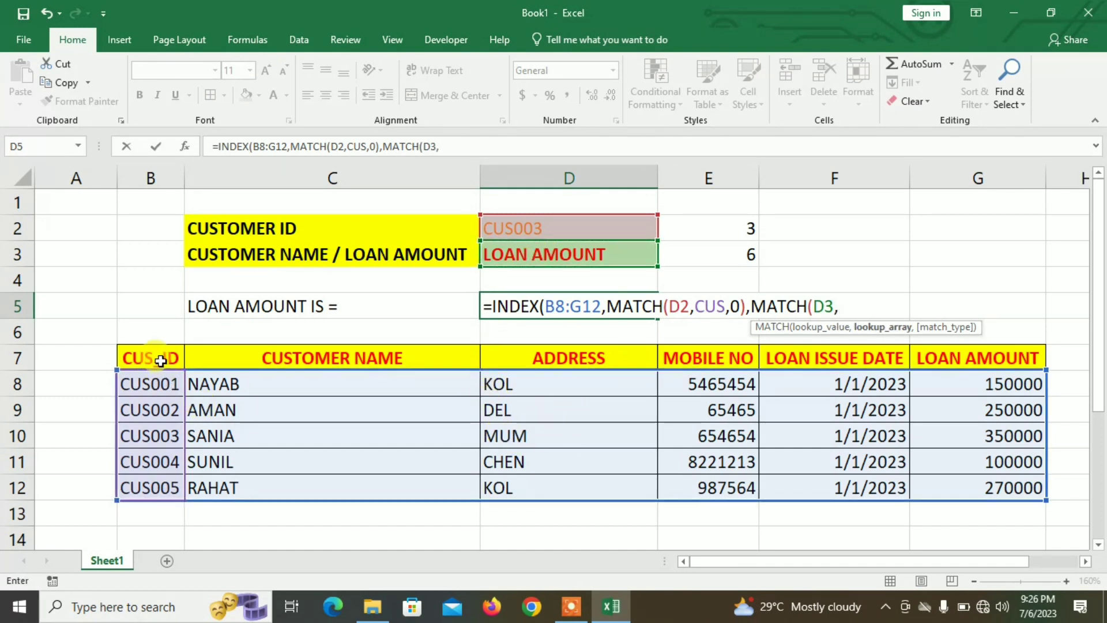
{"action": "left_click_drag", "start_coordinate": [154, 358], "coordinate": [934, 378]}
{"action": "type", "text": ","}
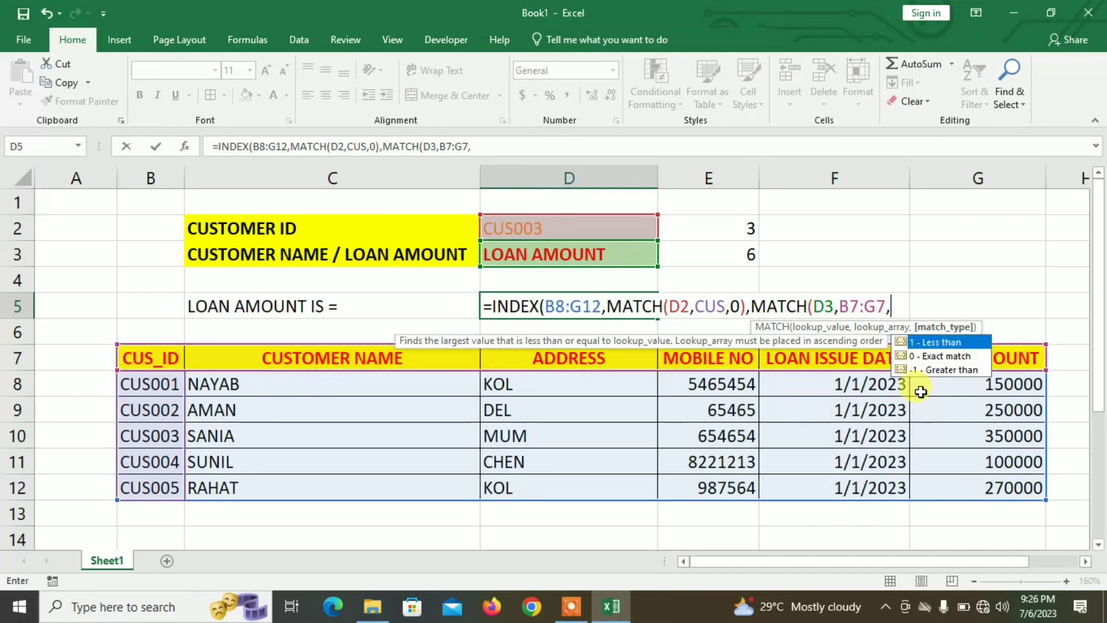
{"action": "type", "text": "0)"}
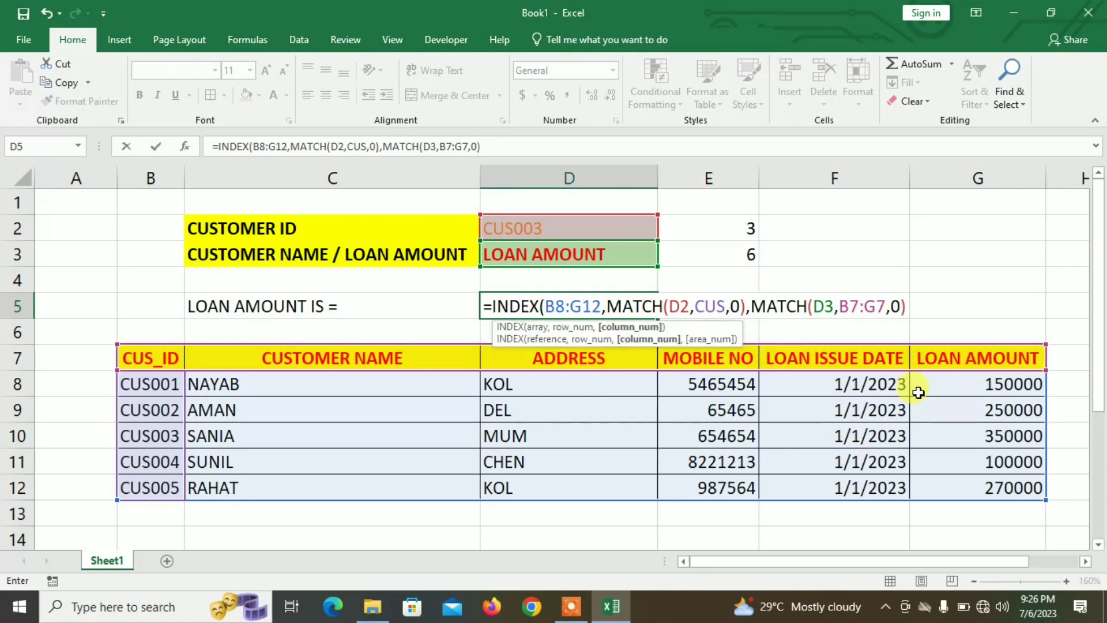
{"action": "type", "text": ")"}
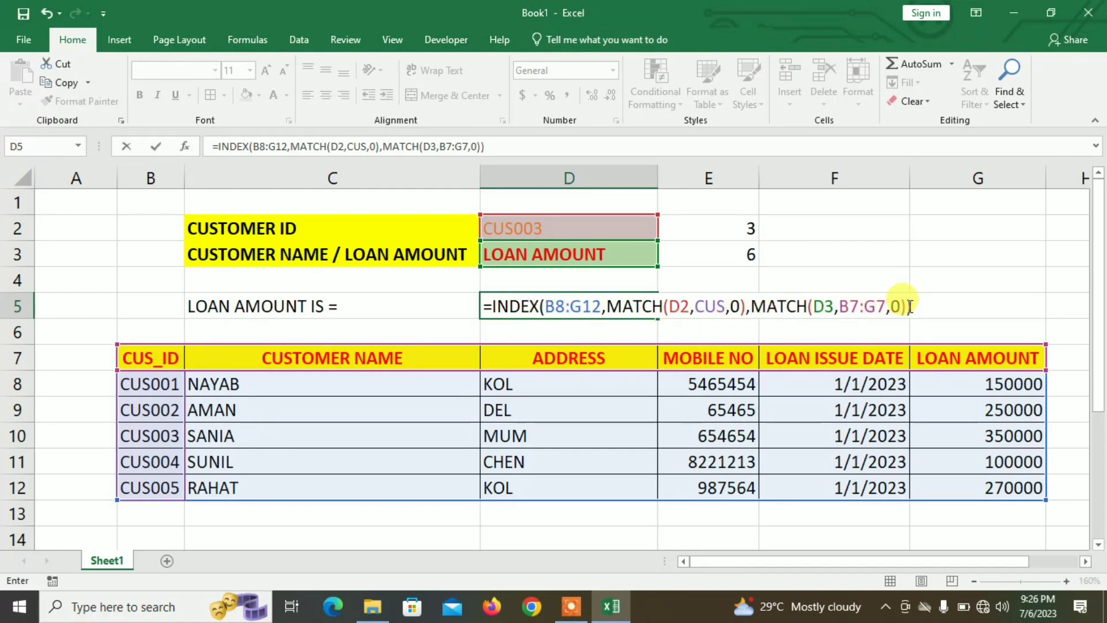
{"action": "key", "text": "Return"}
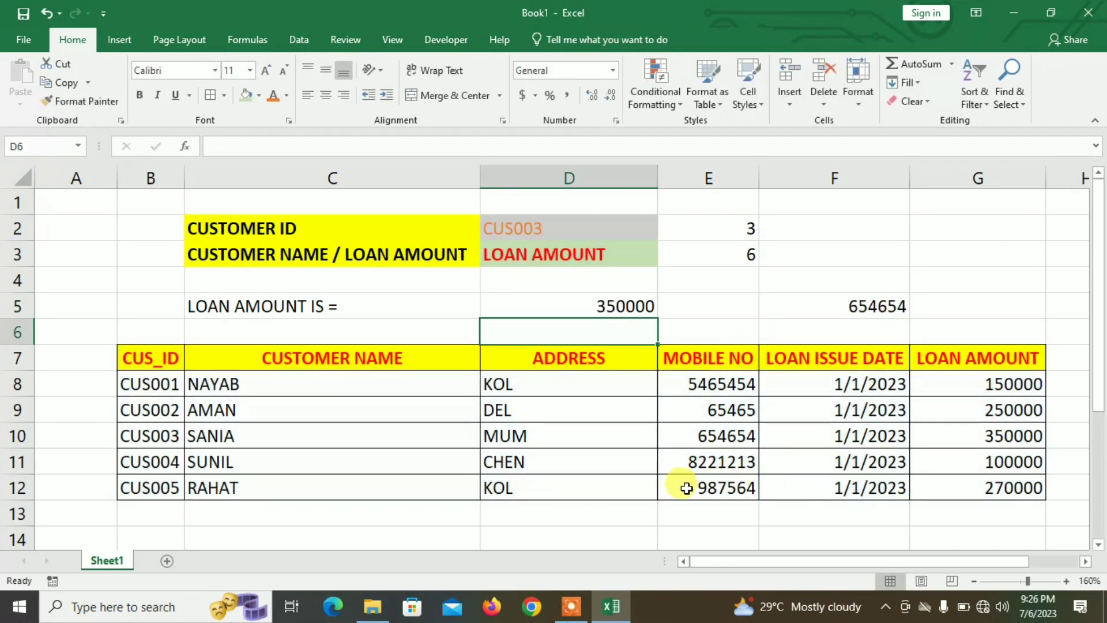
- Compare the loan amount returned in cell D5 with the selected customer's row in the table
{"action": "left_click", "coordinate": [610, 296]}
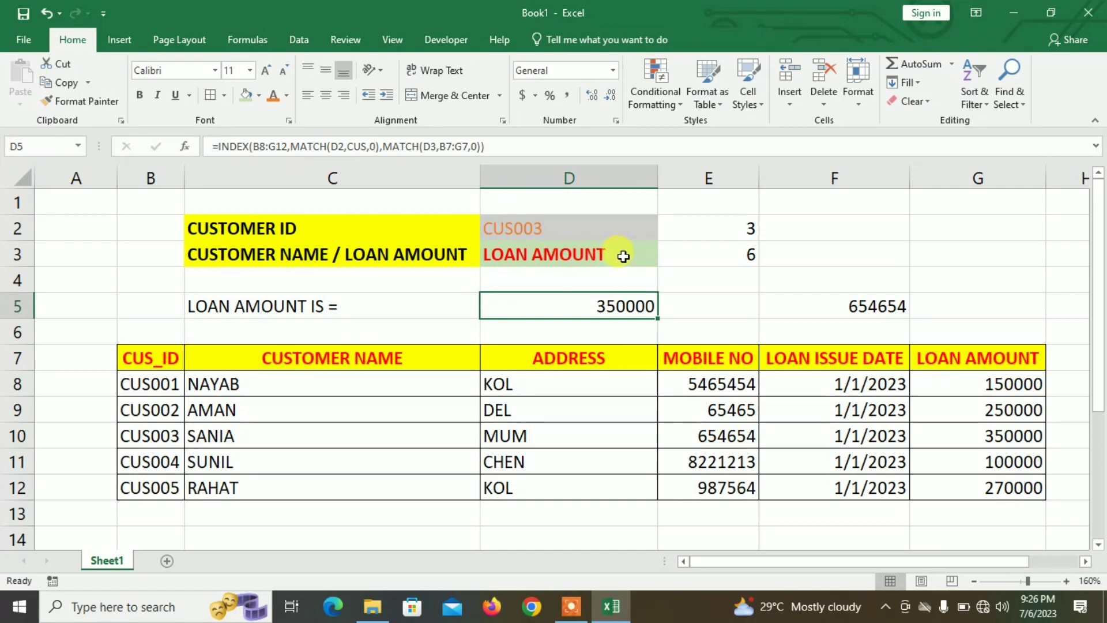
{"action": "left_click", "coordinate": [160, 385]}
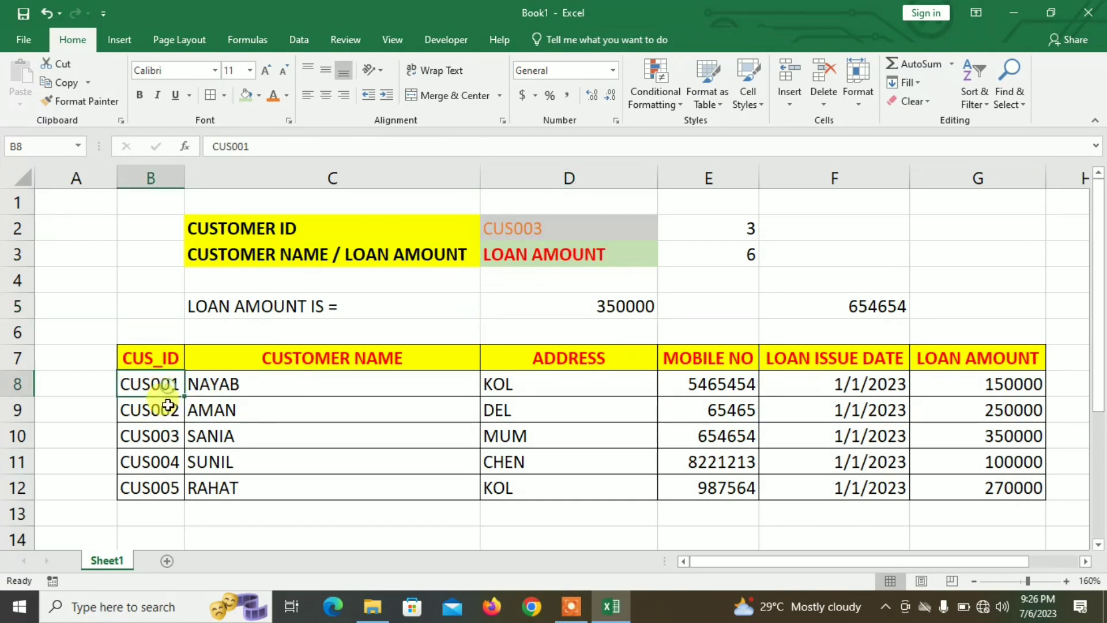
{"action": "left_click", "coordinate": [164, 411]}
{"action": "left_click", "coordinate": [173, 438]}
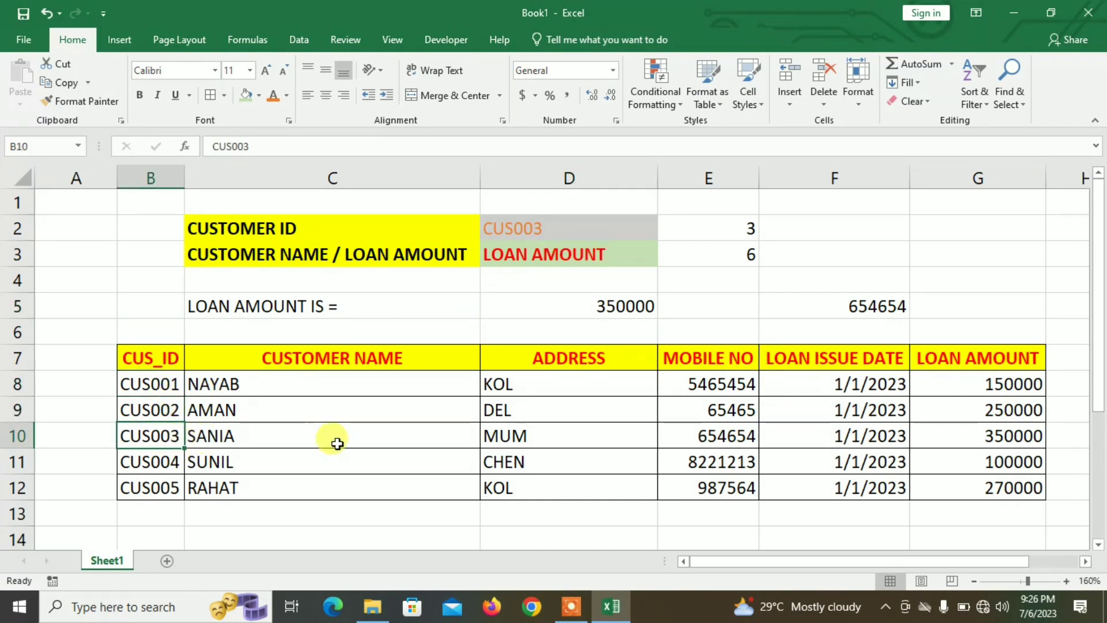
{"action": "left_click", "coordinate": [1031, 442]}
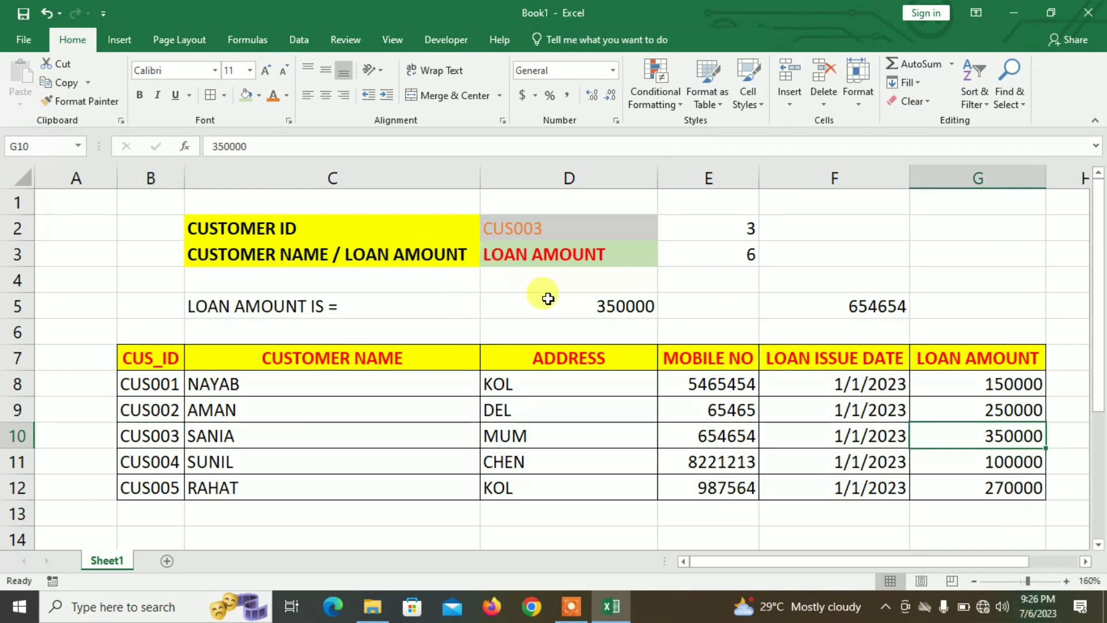
- Apply the comma number style to the result cell D5 and to the loan amounts in G8:G12
{"action": "left_click", "coordinate": [639, 309]}
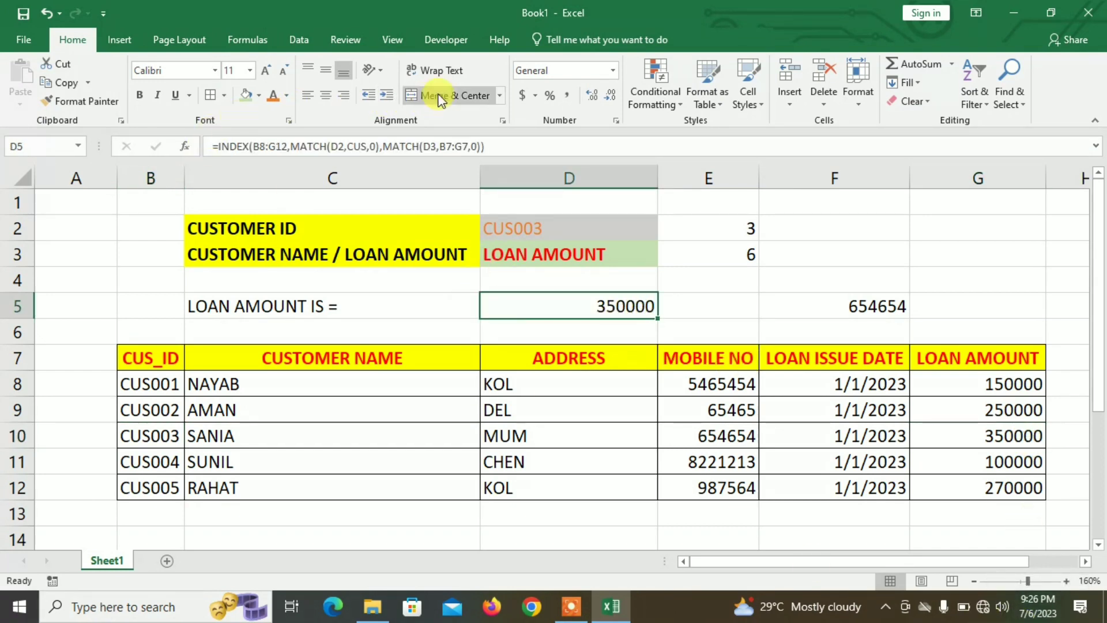
{"action": "left_click", "coordinate": [536, 97]}
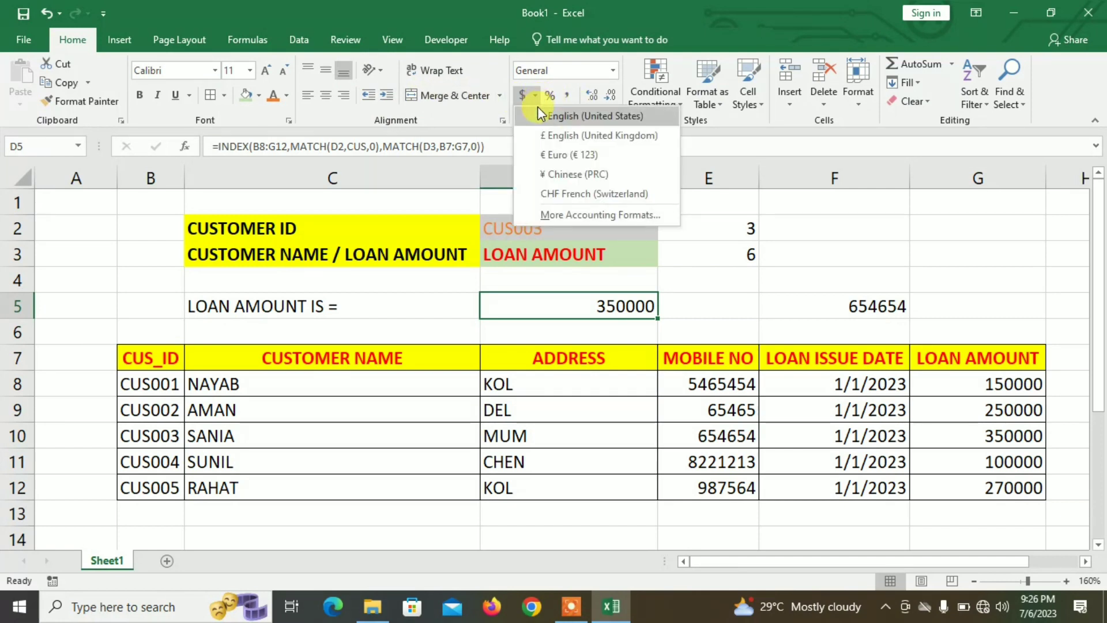
{"action": "left_click", "coordinate": [614, 8]}
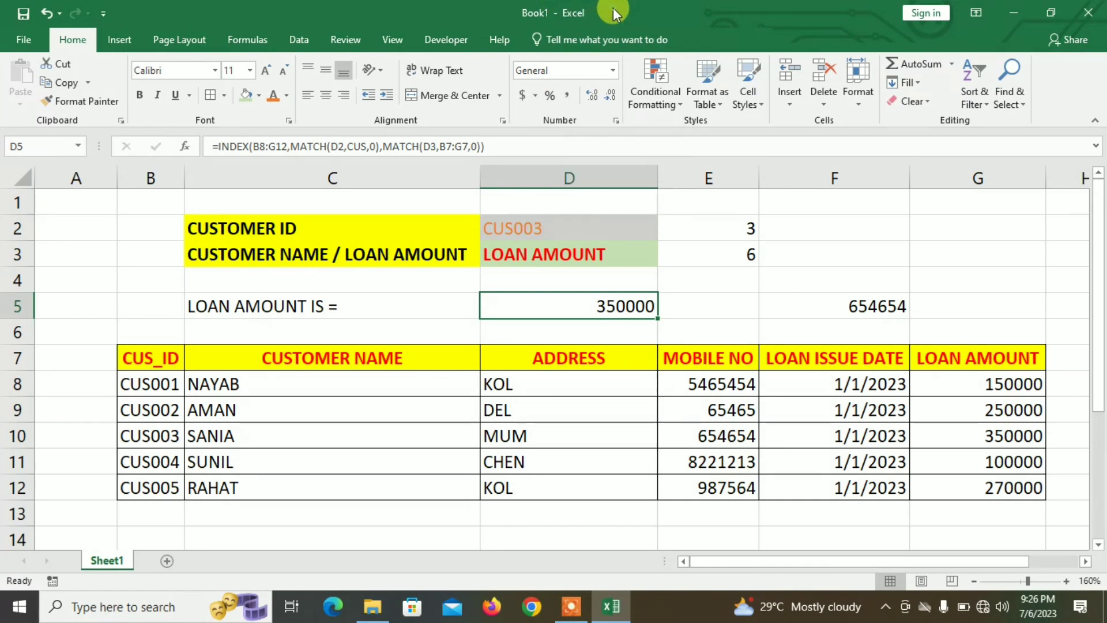
{"action": "left_click", "coordinate": [569, 97]}
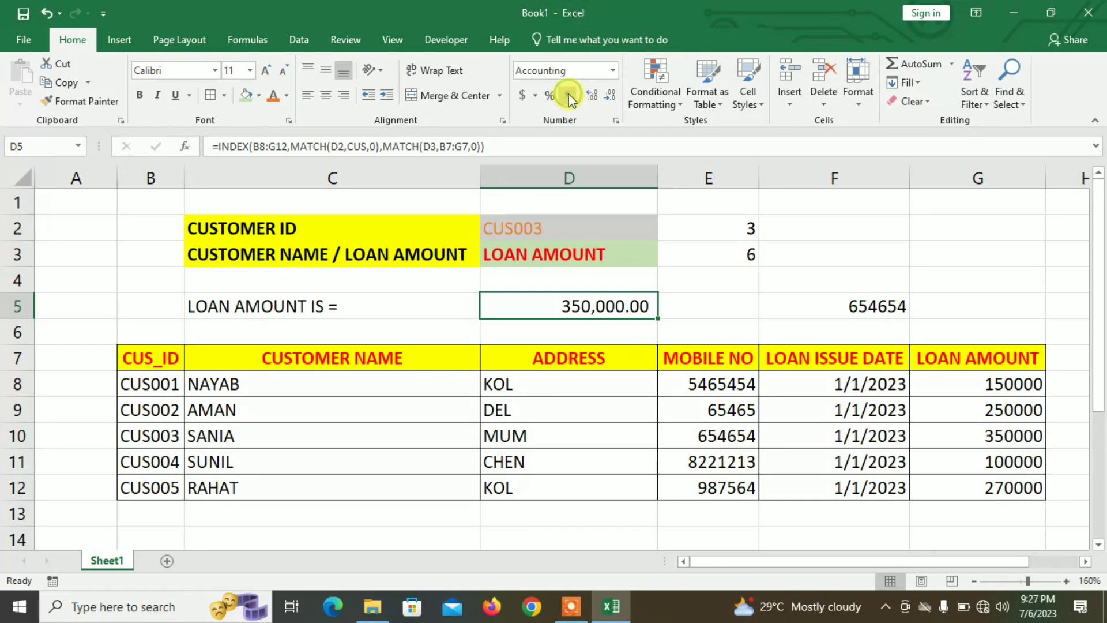
{"action": "left_click_drag", "start_coordinate": [972, 387], "coordinate": [970, 484]}
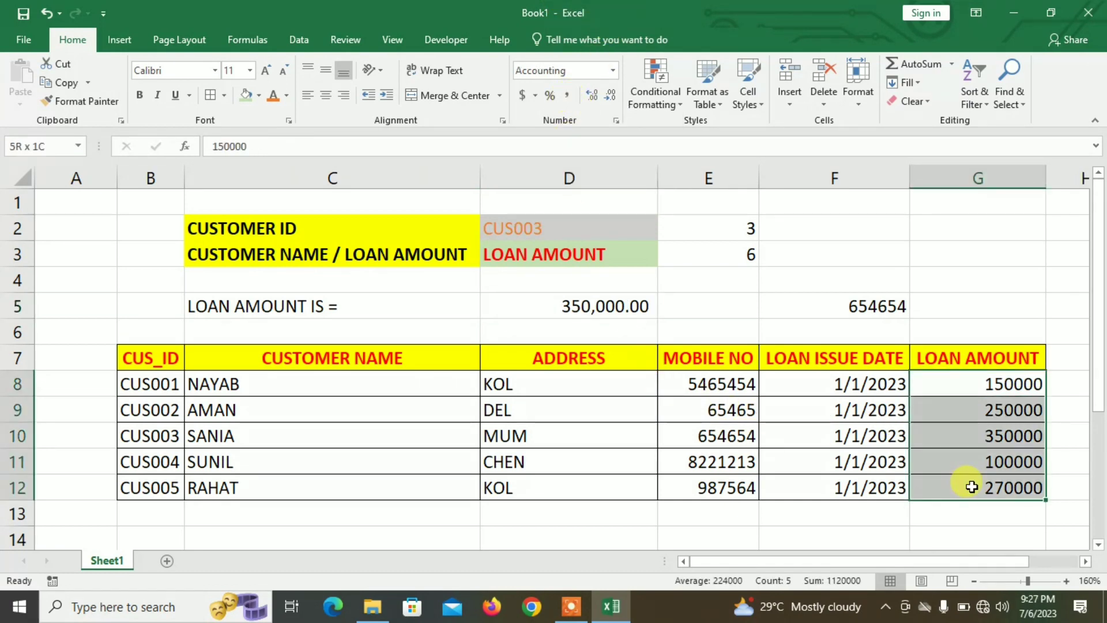
{"action": "left_click", "coordinate": [565, 95]}
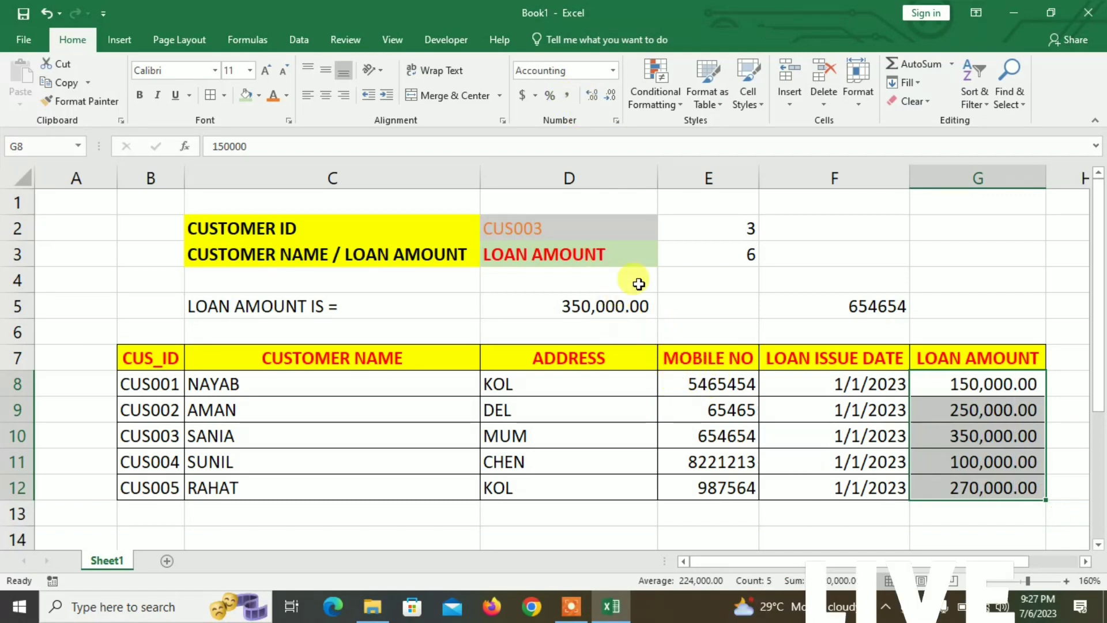
- Test the lookup by choosing the fourth customer ID in cell D2 and CUSTOMER NAME in cell D3
{"action": "left_click", "coordinate": [645, 231]}
{"action": "left_click", "coordinate": [666, 233]}
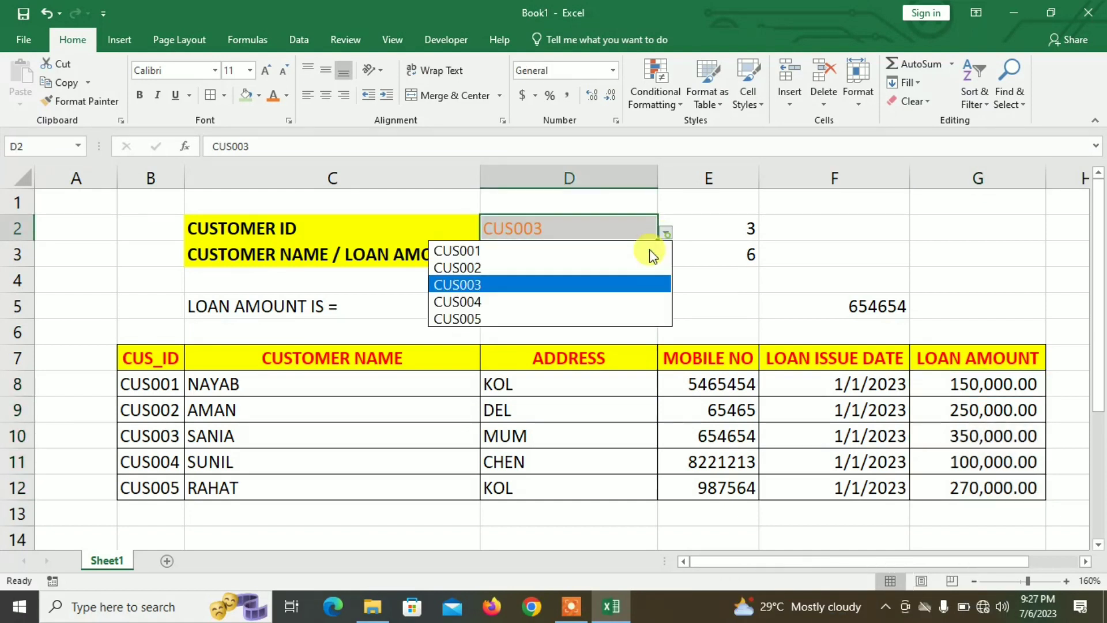
{"action": "left_click", "coordinate": [591, 303]}
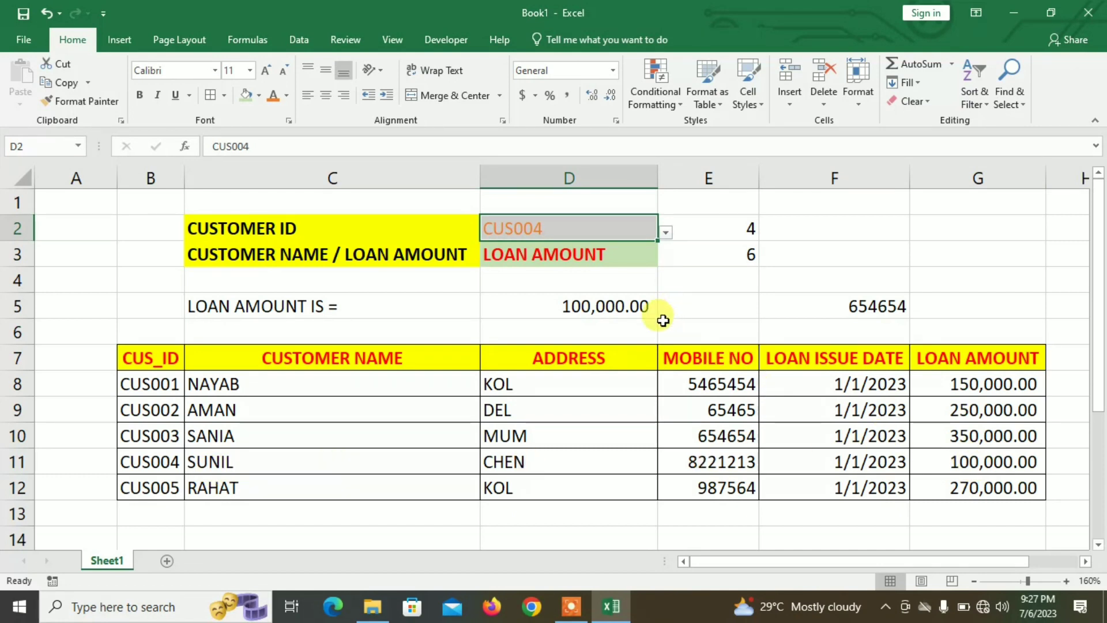
{"action": "left_click", "coordinate": [643, 265]}
{"action": "left_click", "coordinate": [666, 259]}
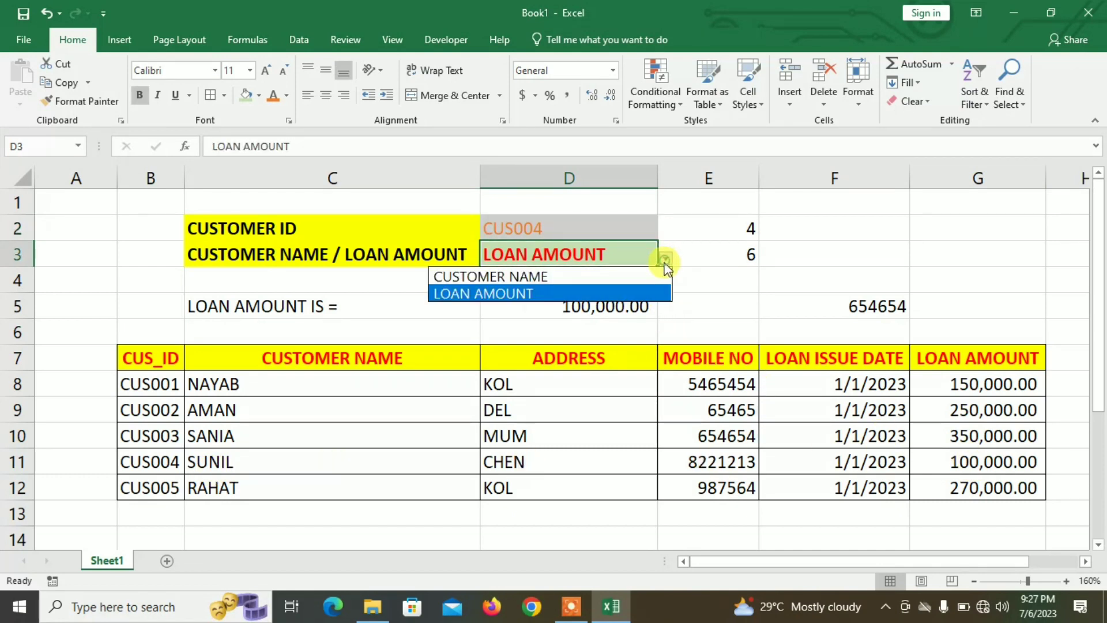
{"action": "left_click", "coordinate": [569, 282]}
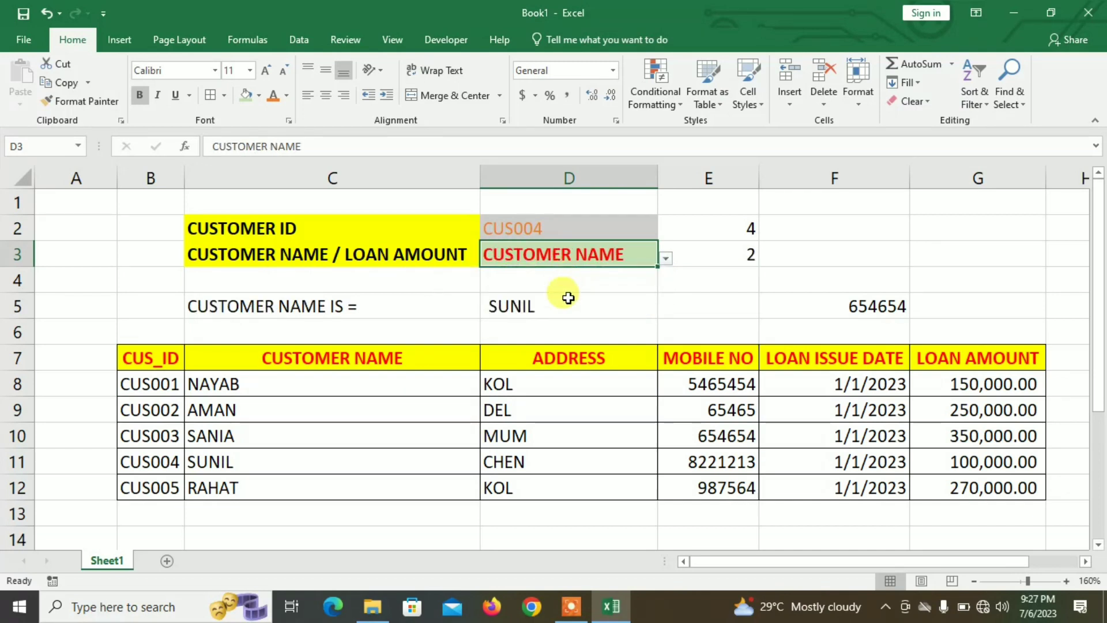
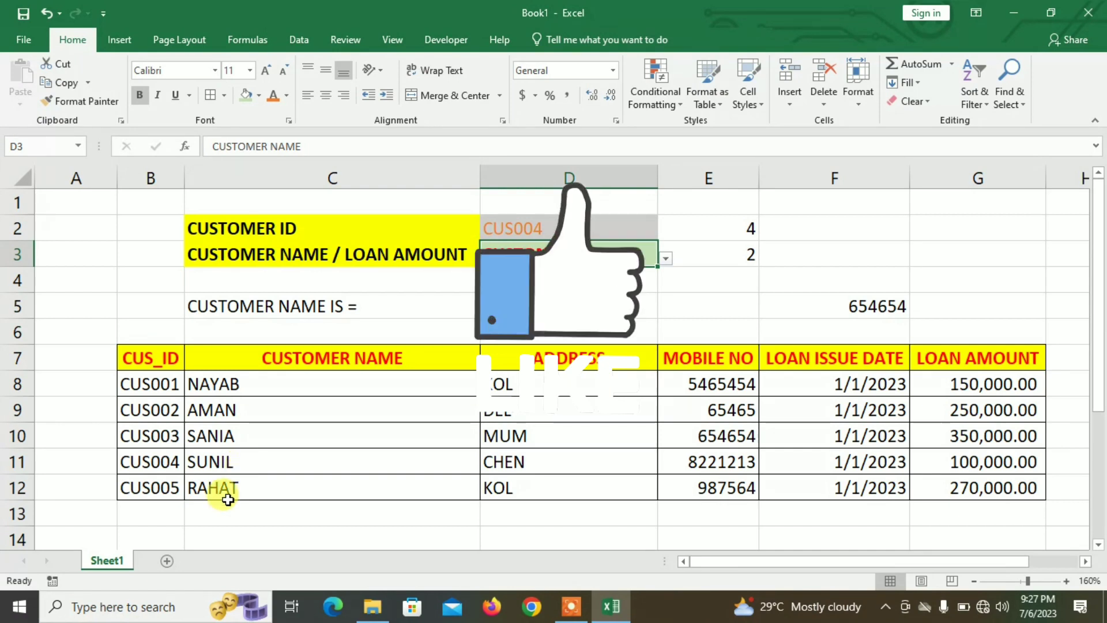
- Start a new conditional formatting rule for table range B8:G12 that uses a formula to determine which cells to format
{"action": "left_click", "coordinate": [164, 395]}
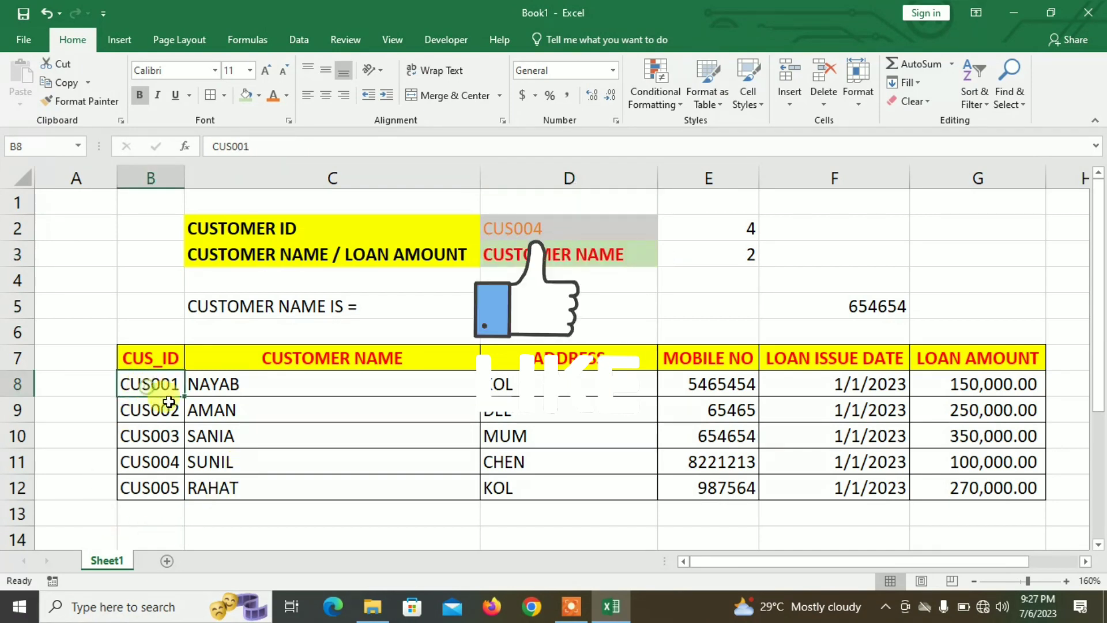
{"action": "left_click_drag", "start_coordinate": [168, 402], "coordinate": [980, 488]}
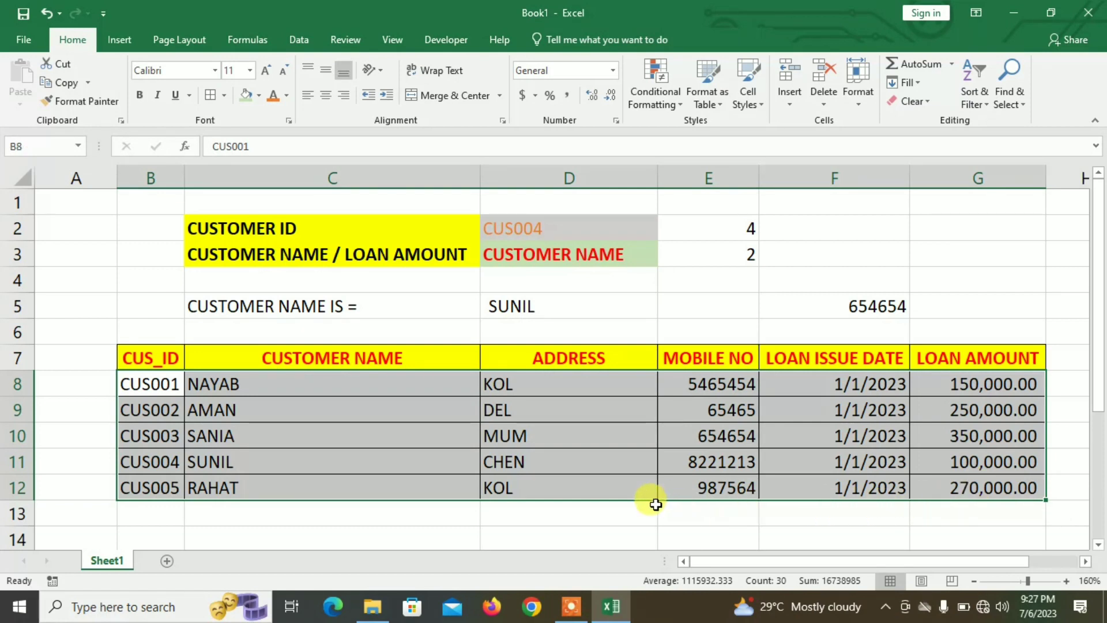
{"action": "left_click", "coordinate": [647, 95]}
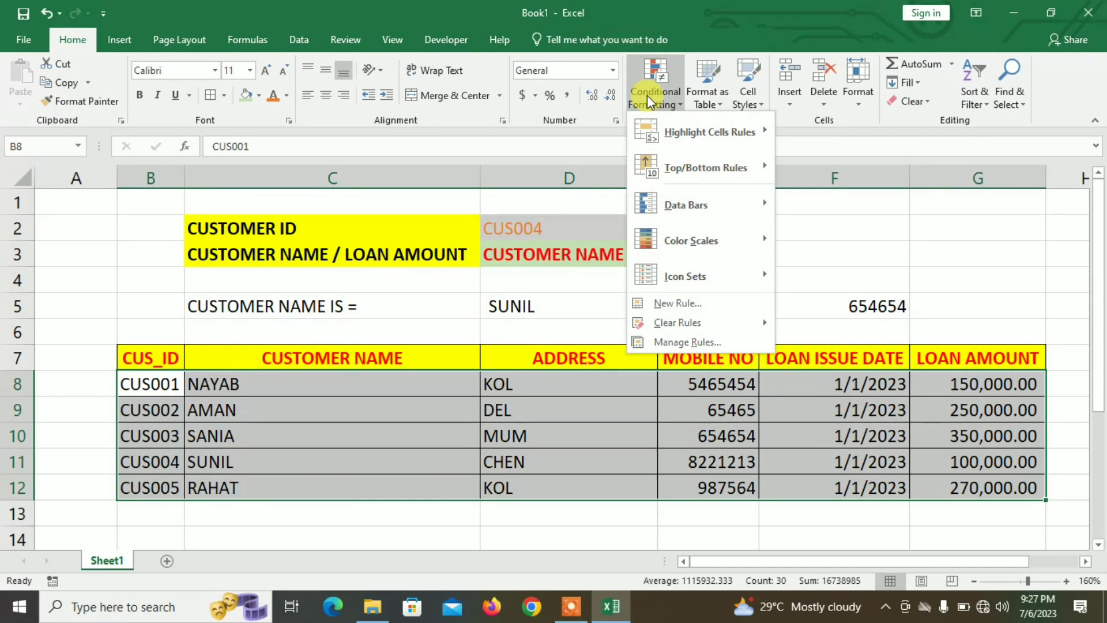
{"action": "left_click", "coordinate": [697, 303]}
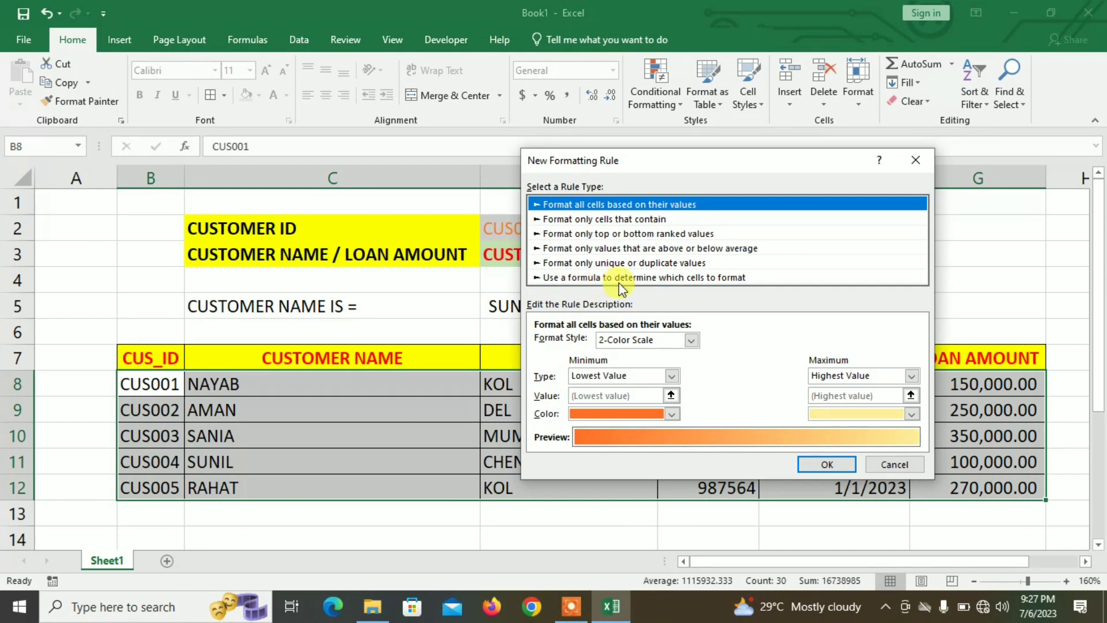
{"action": "left_click", "coordinate": [643, 276]}
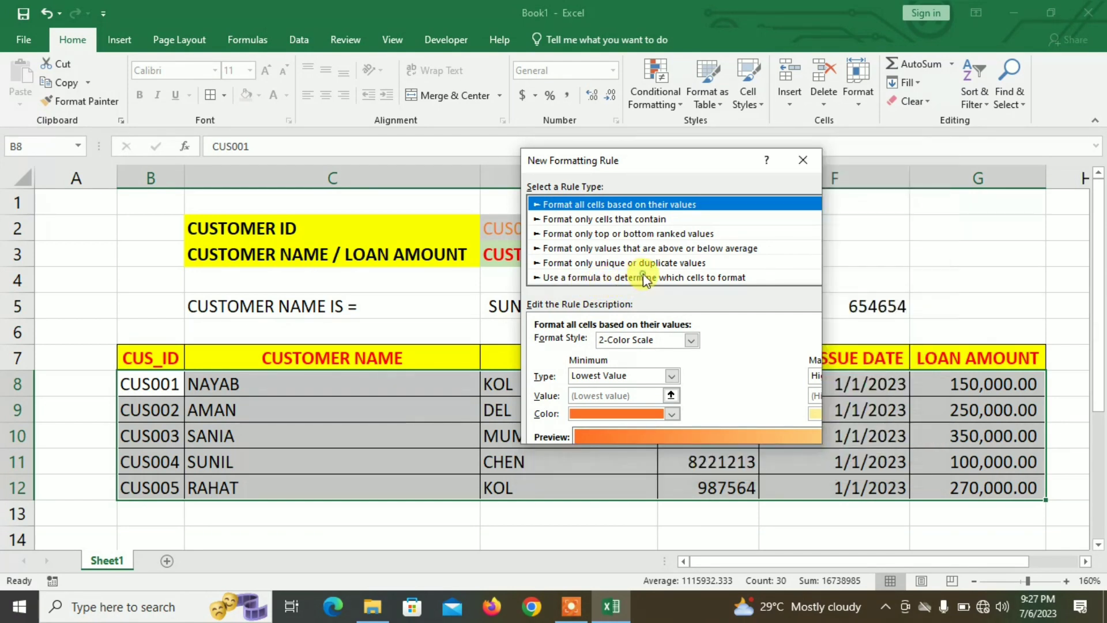
{"action": "left_click_drag", "start_coordinate": [602, 162], "coordinate": [904, 229]}
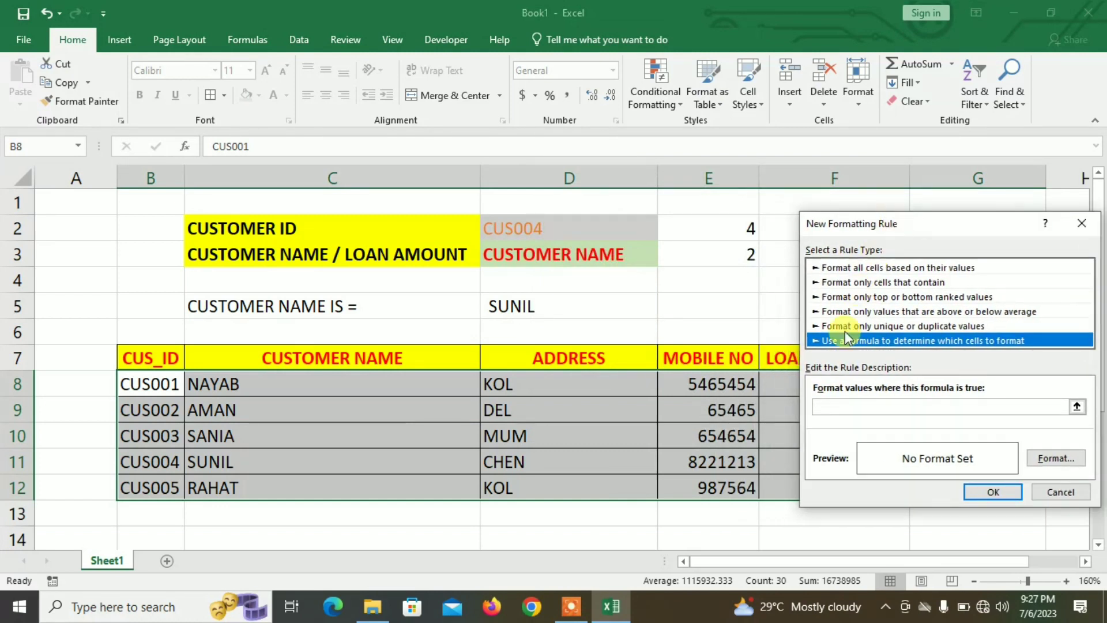
- Enter =$D$5=$C8 as the rule's formula, with the column C reference locked on the column only
{"action": "left_click", "coordinate": [837, 401]}
{"action": "type", "text": "="}
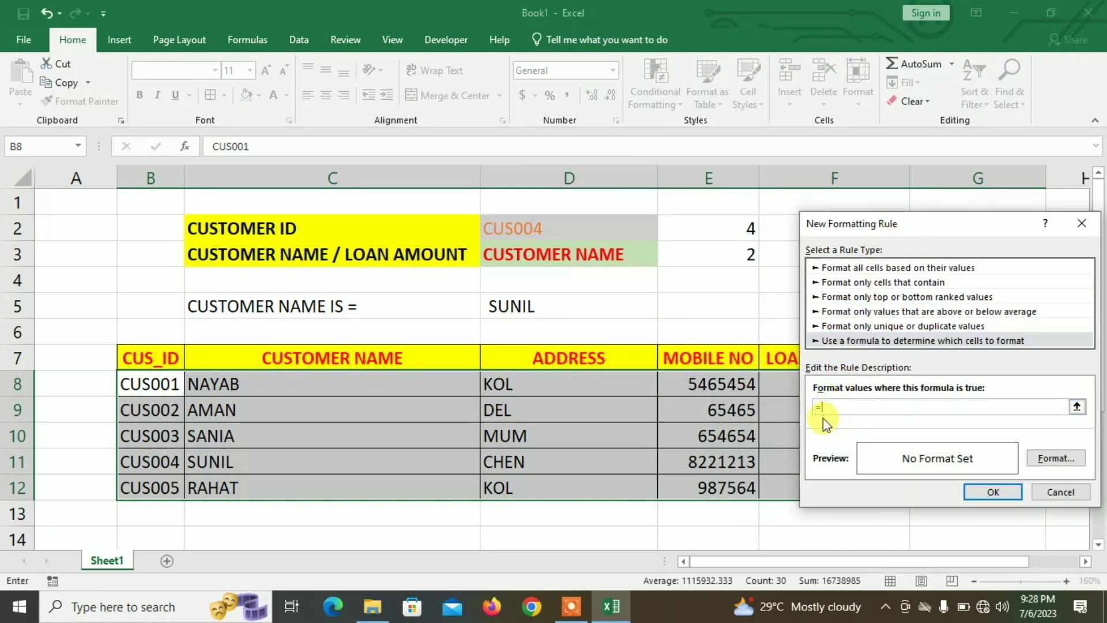
{"action": "left_click", "coordinate": [554, 308]}
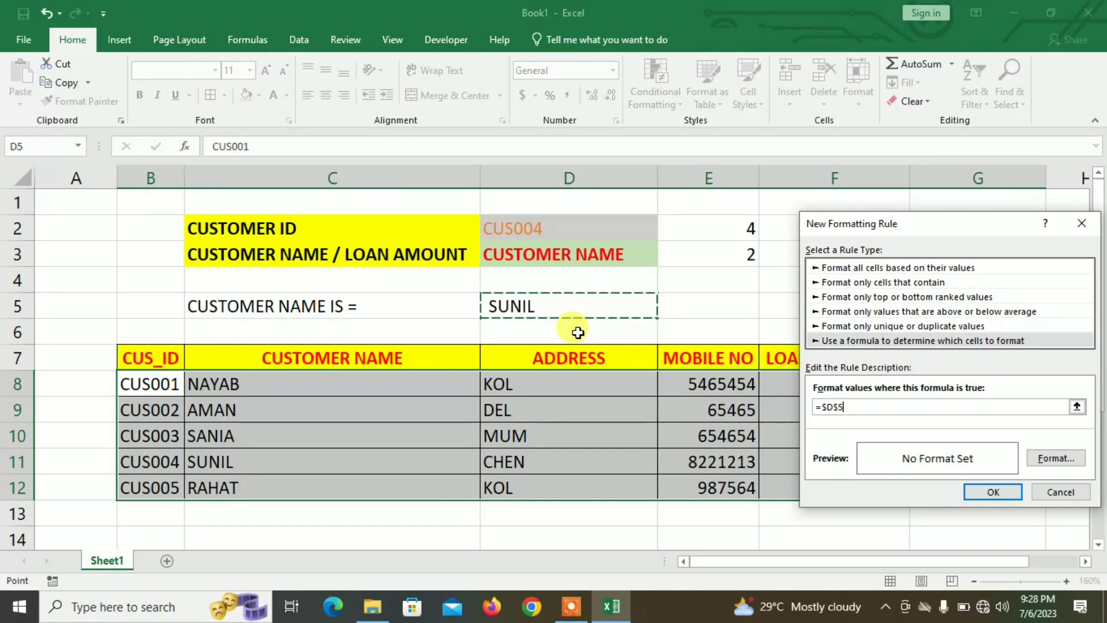
{"action": "type", "text": "="}
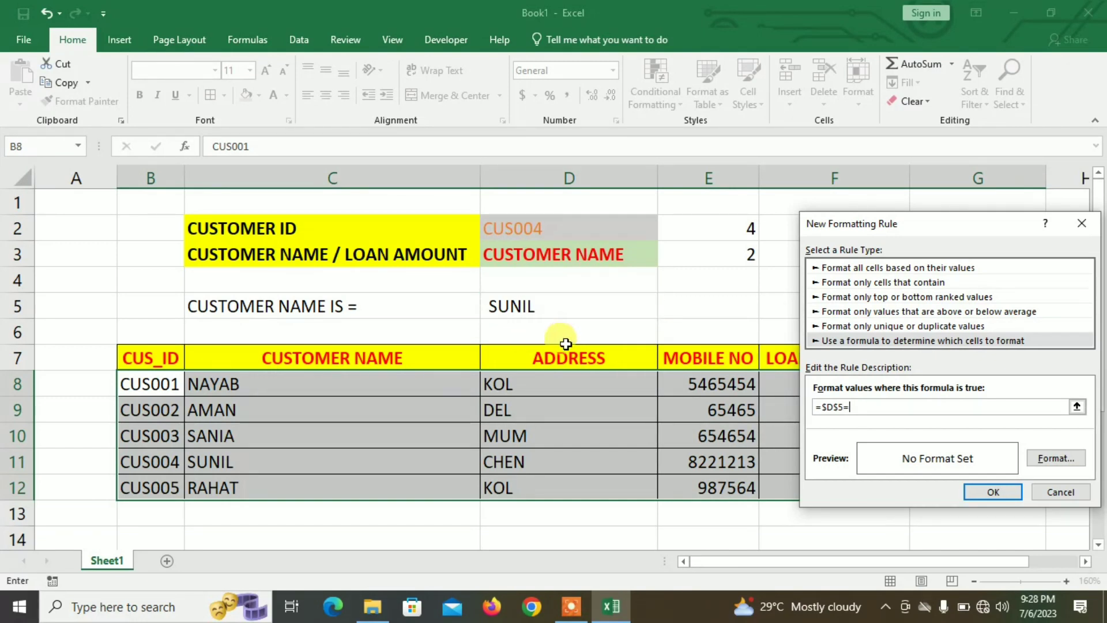
{"action": "left_click", "coordinate": [312, 385]}
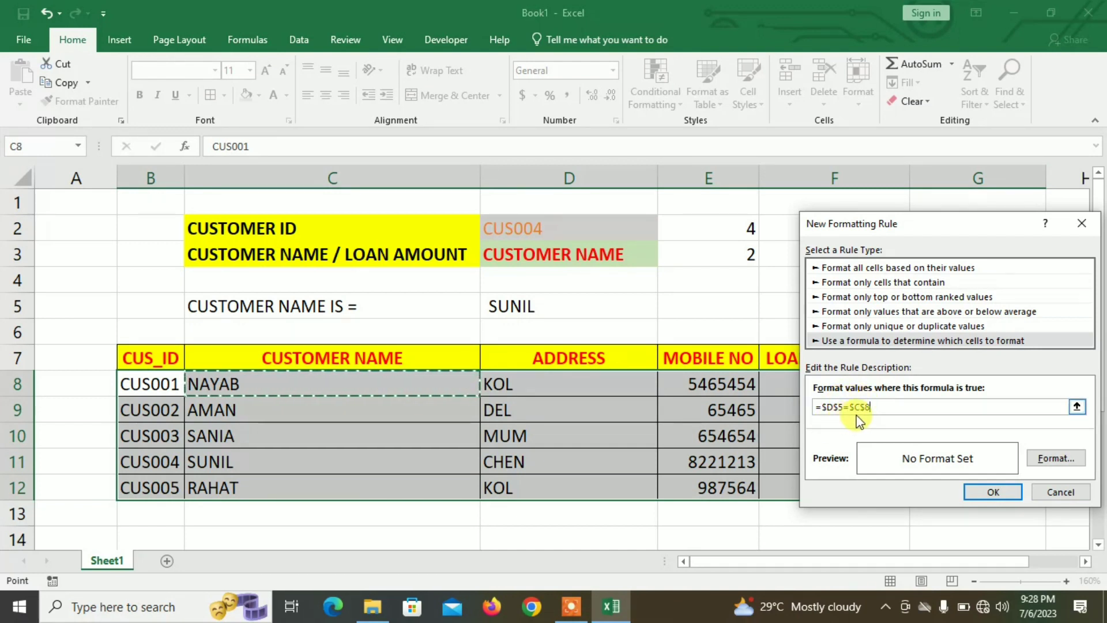
{"action": "left_click", "coordinate": [869, 407]}
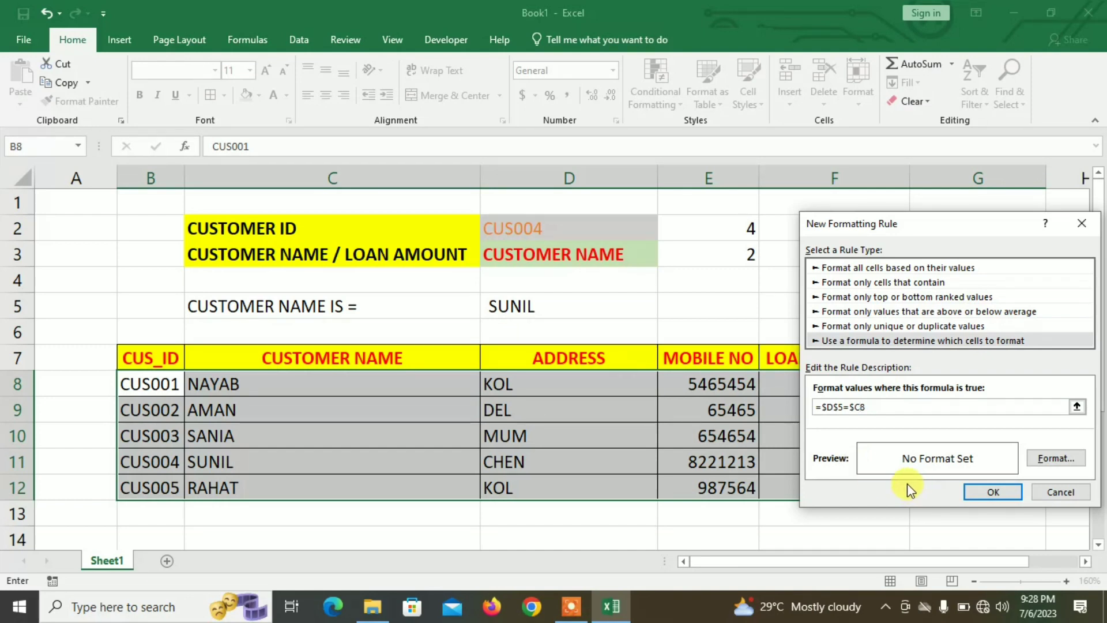
- Set the background fill of the customer-name rule to the standard green
{"action": "left_click", "coordinate": [1052, 464]}
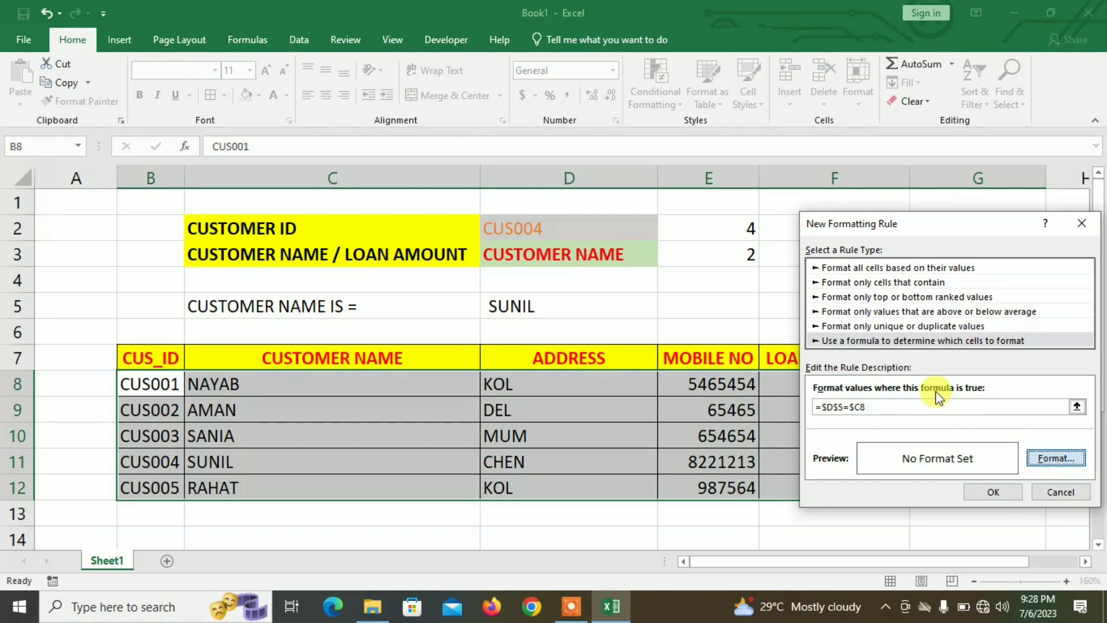
{"action": "left_click", "coordinate": [676, 124]}
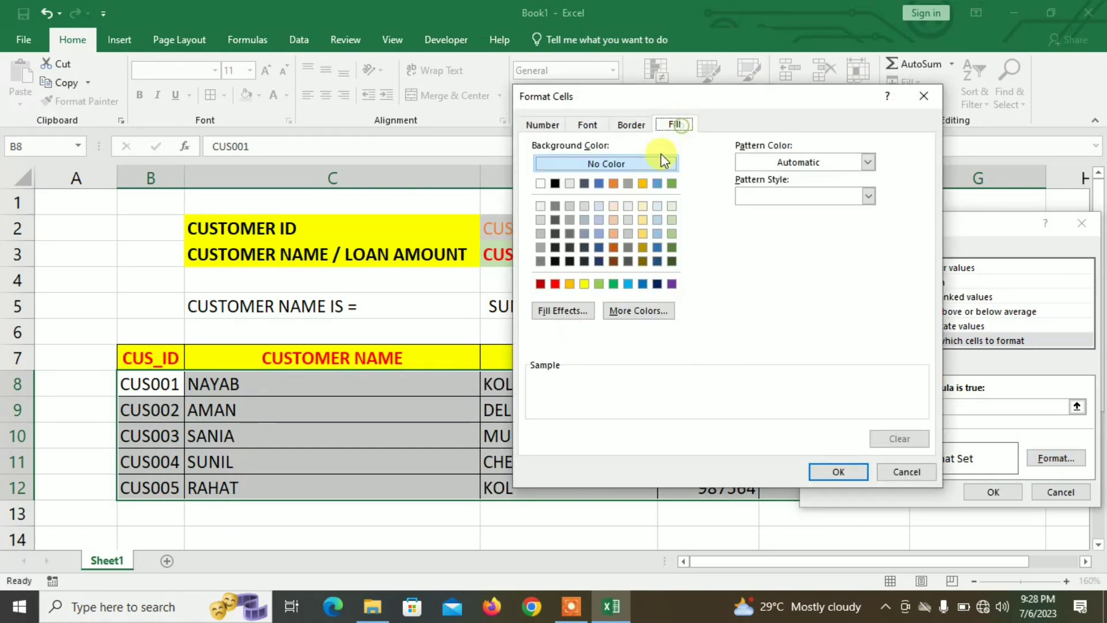
{"action": "left_click", "coordinate": [600, 284]}
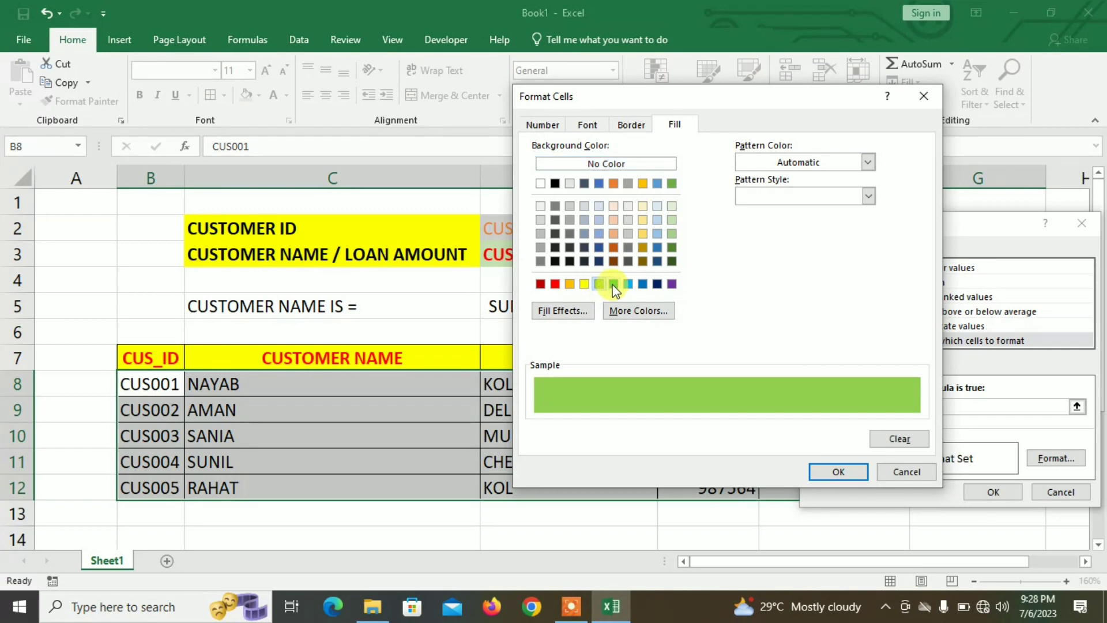
{"action": "left_click", "coordinate": [613, 284]}
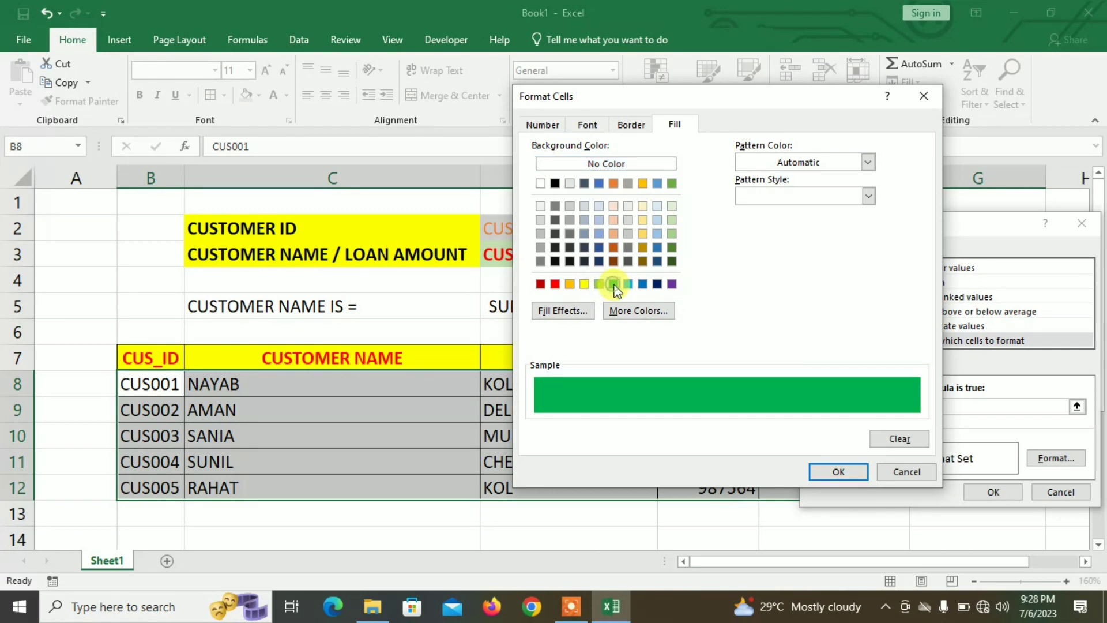
- Give the customer-name rule a bold white font and apply the rule to the table
{"action": "left_click", "coordinate": [585, 124]}
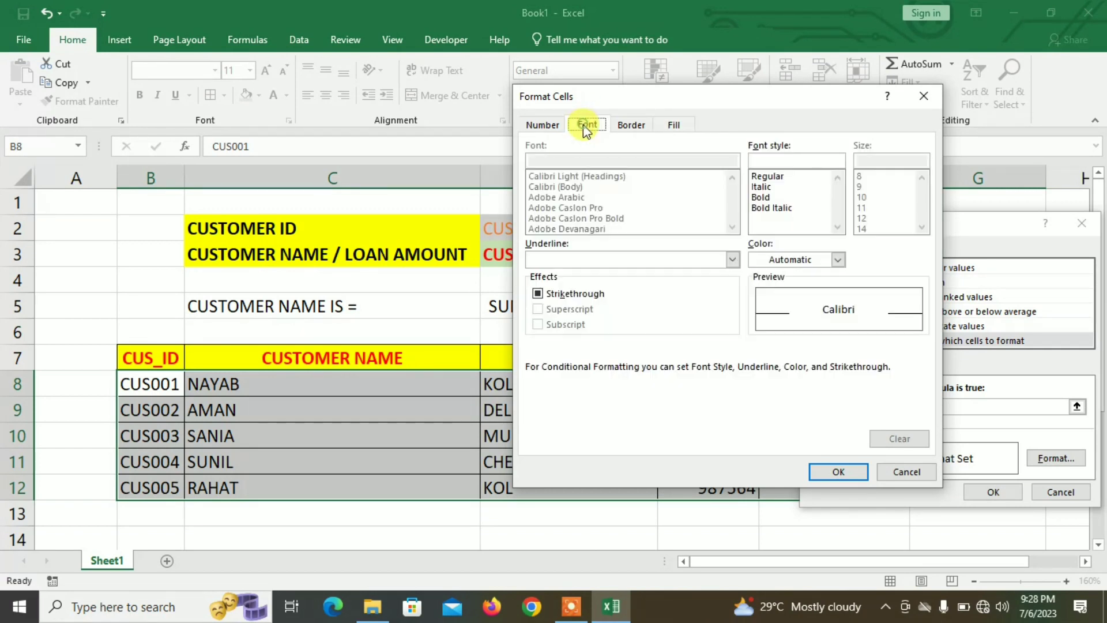
{"action": "left_click", "coordinate": [762, 198]}
{"action": "left_click", "coordinate": [782, 259]}
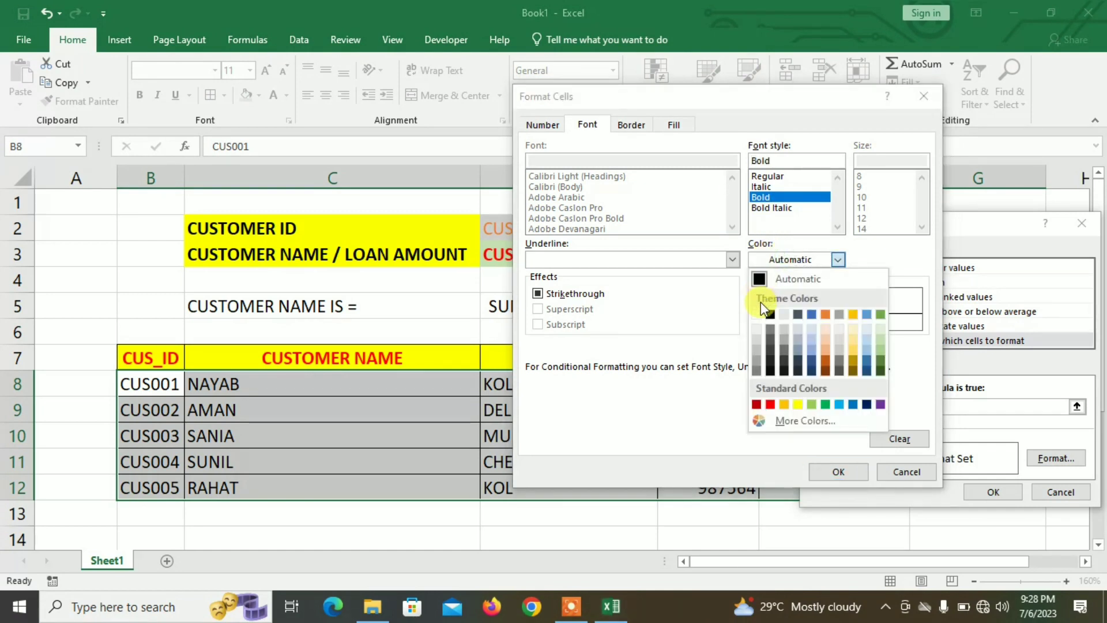
{"action": "left_click", "coordinate": [759, 317]}
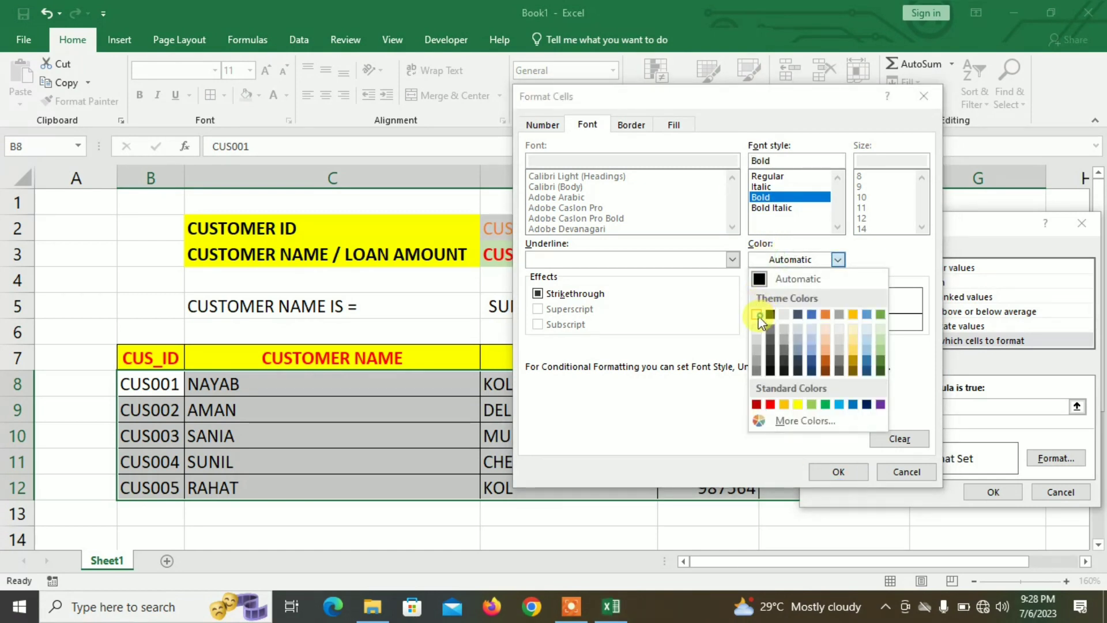
{"action": "left_click", "coordinate": [838, 472]}
{"action": "left_click", "coordinate": [989, 492]}
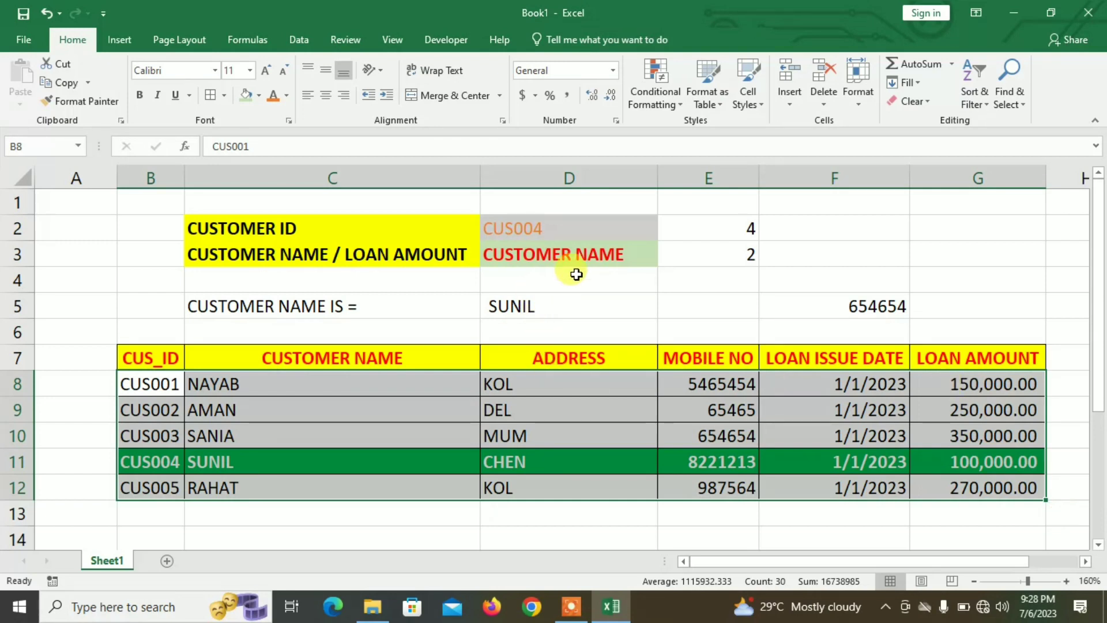
- Test the row highlighting by choosing LOAN AMOUNT in cell D3
{"action": "left_click", "coordinate": [597, 257]}
{"action": "left_click", "coordinate": [666, 258]}
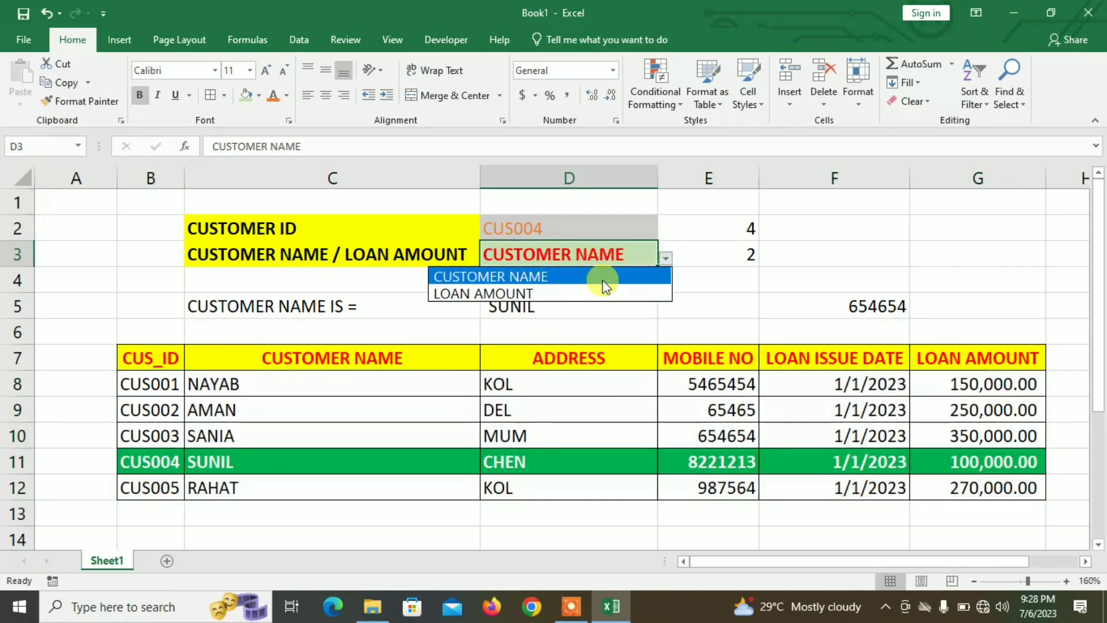
{"action": "left_click", "coordinate": [596, 292]}
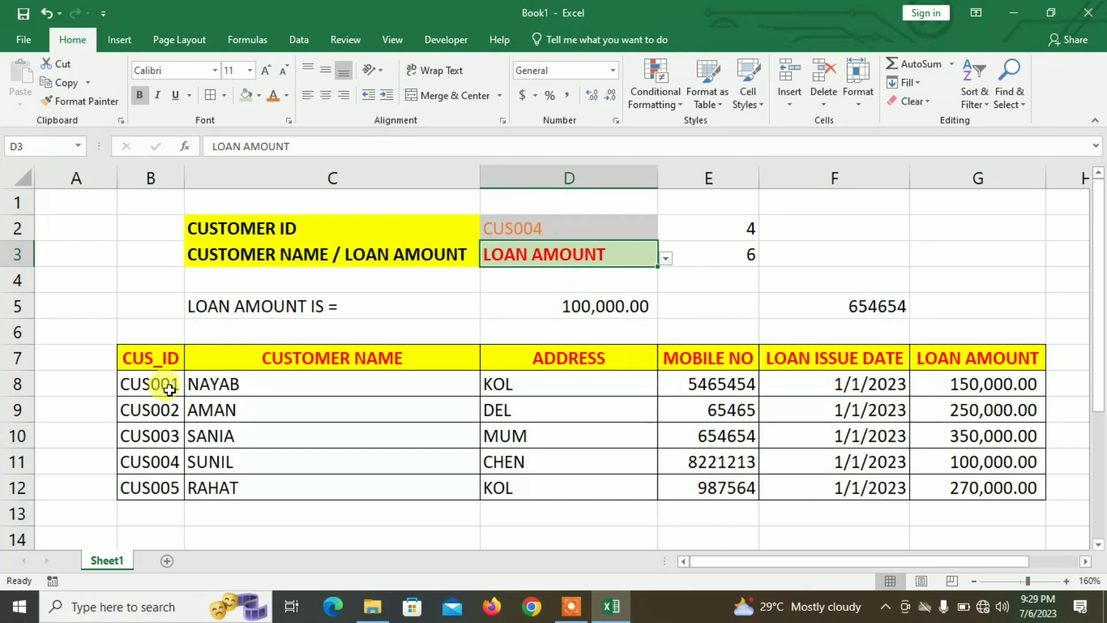
- Start a second formula-based conditional formatting rule for table range B8:G12
{"action": "left_click_drag", "start_coordinate": [161, 382], "coordinate": [1001, 486]}
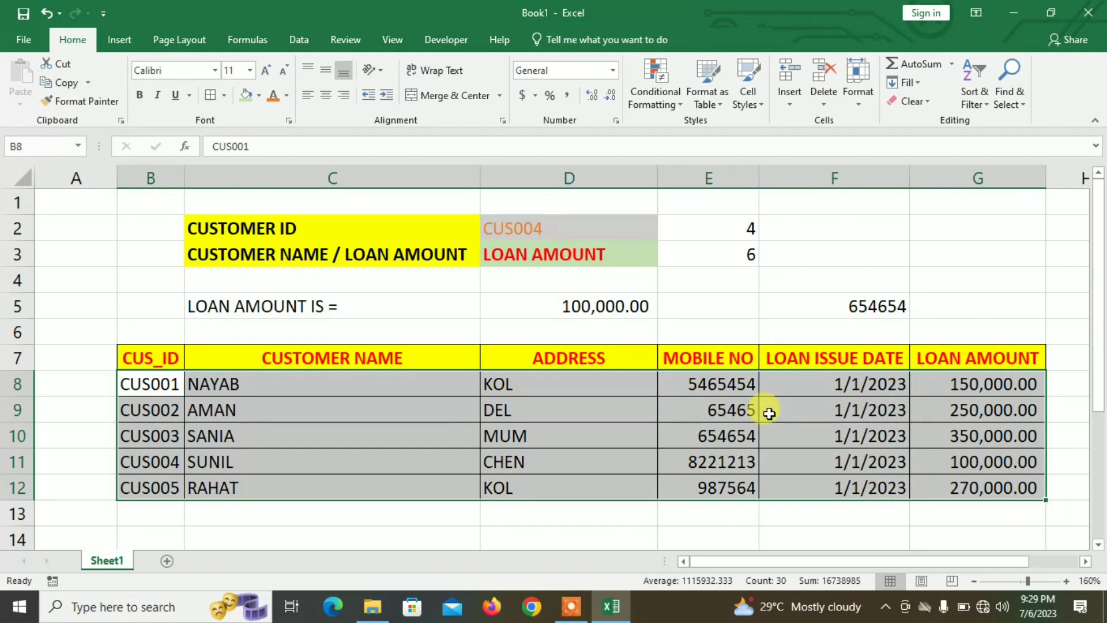
{"action": "left_click", "coordinate": [652, 102]}
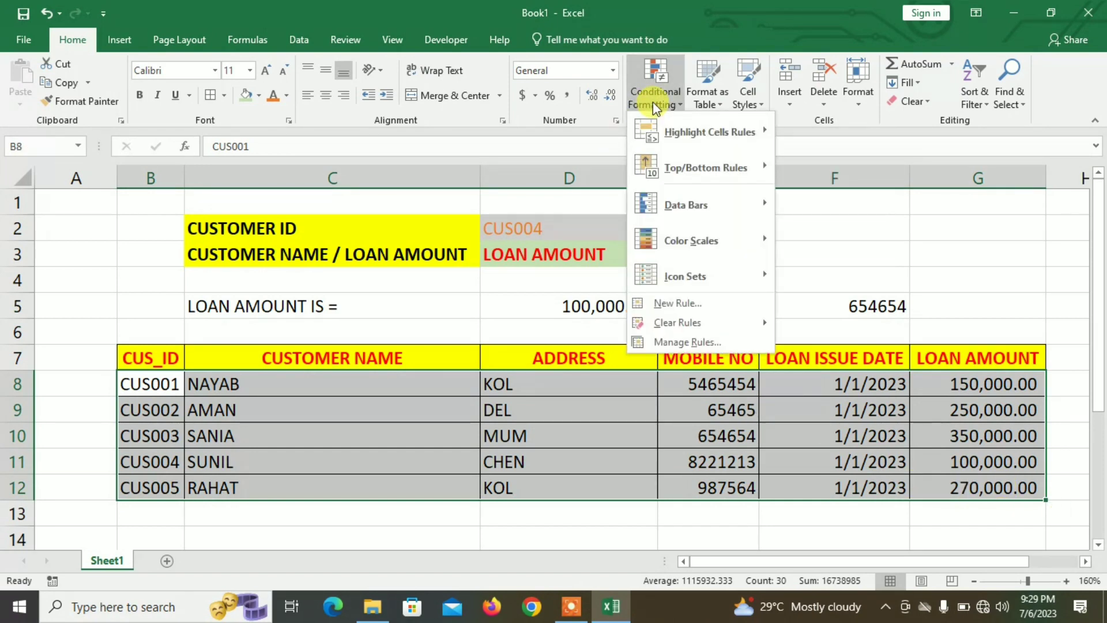
{"action": "left_click", "coordinate": [670, 309]}
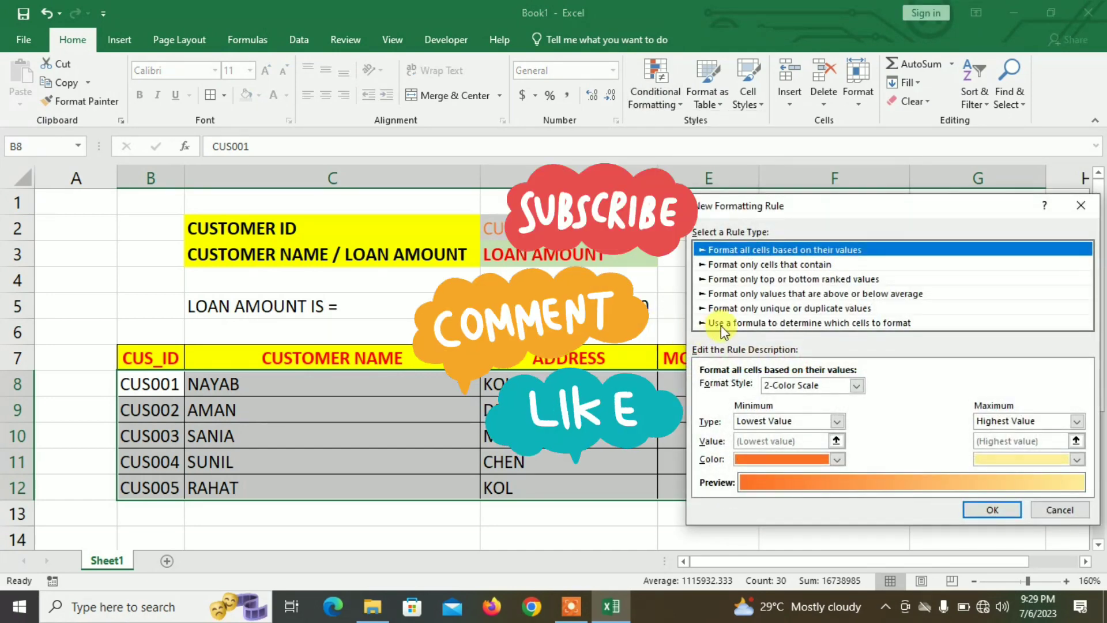
{"action": "left_click", "coordinate": [721, 324]}
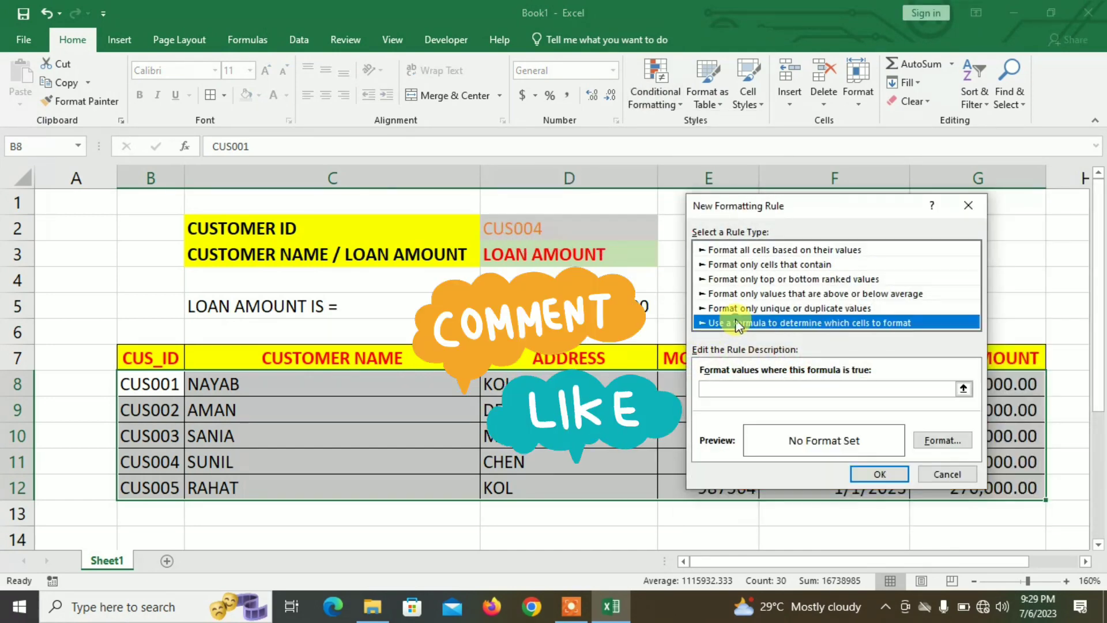
- Enter =$D$5=$G8 as the second rule's formula, comparing the result cell with the LOAN AMOUNT column
{"action": "left_click", "coordinate": [739, 390]}
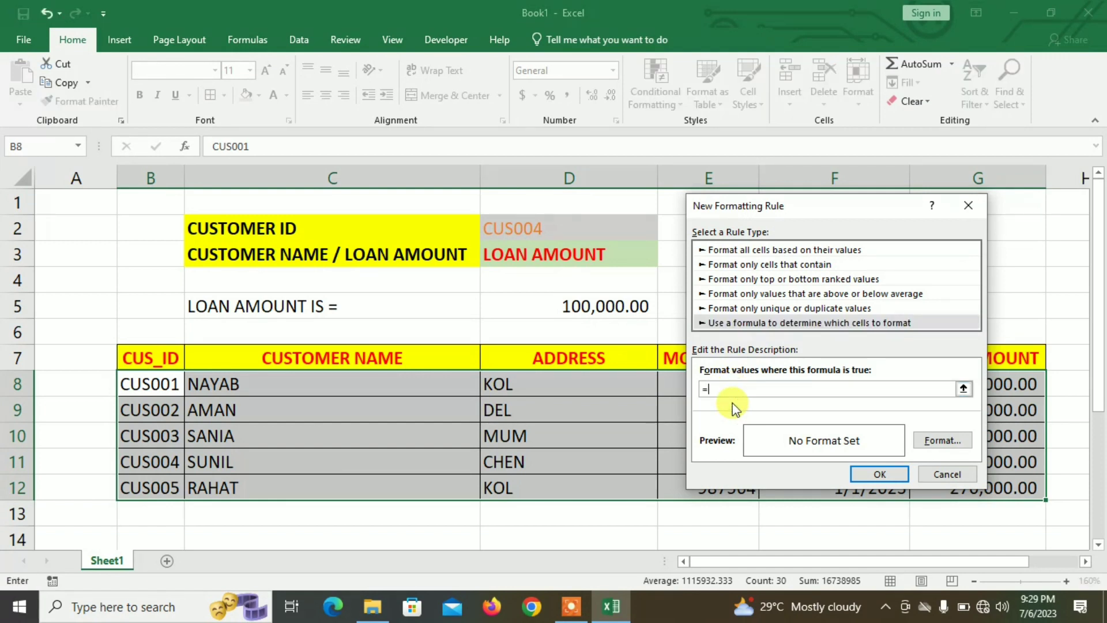
{"action": "left_click", "coordinate": [600, 306]}
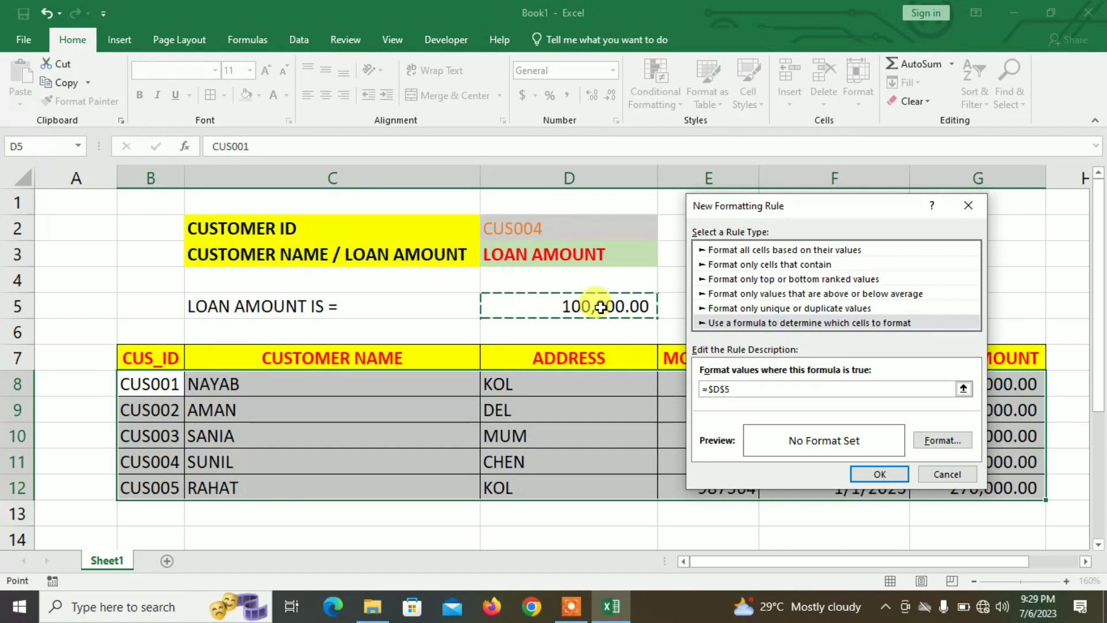
{"action": "type", "text": "="}
{"action": "left_click_drag", "start_coordinate": [817, 209], "coordinate": [592, 213]}
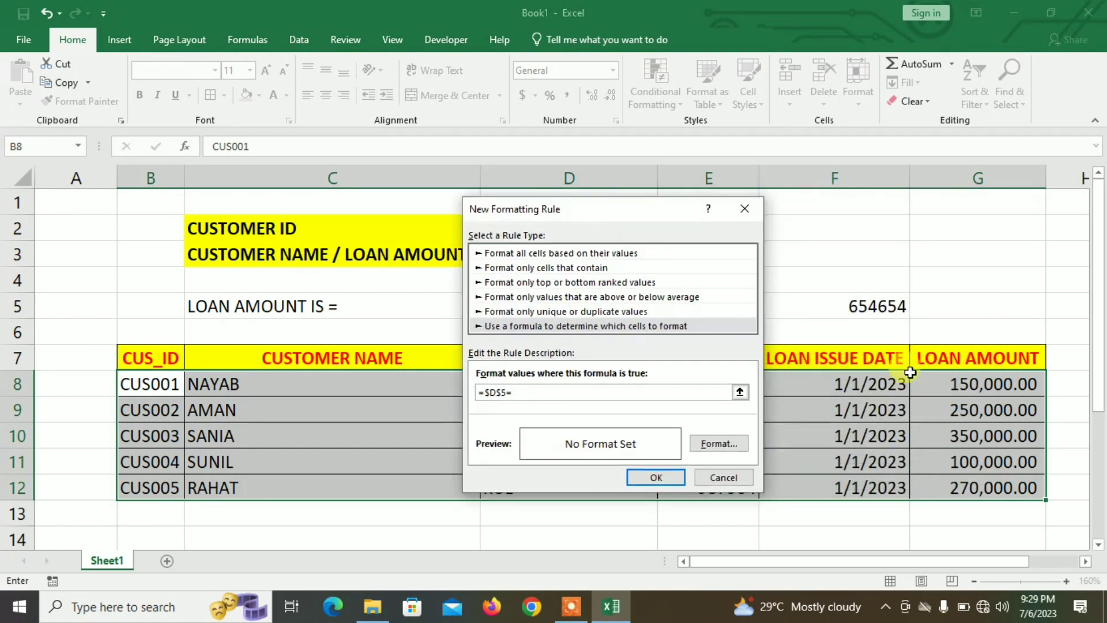
{"action": "left_click", "coordinate": [951, 383]}
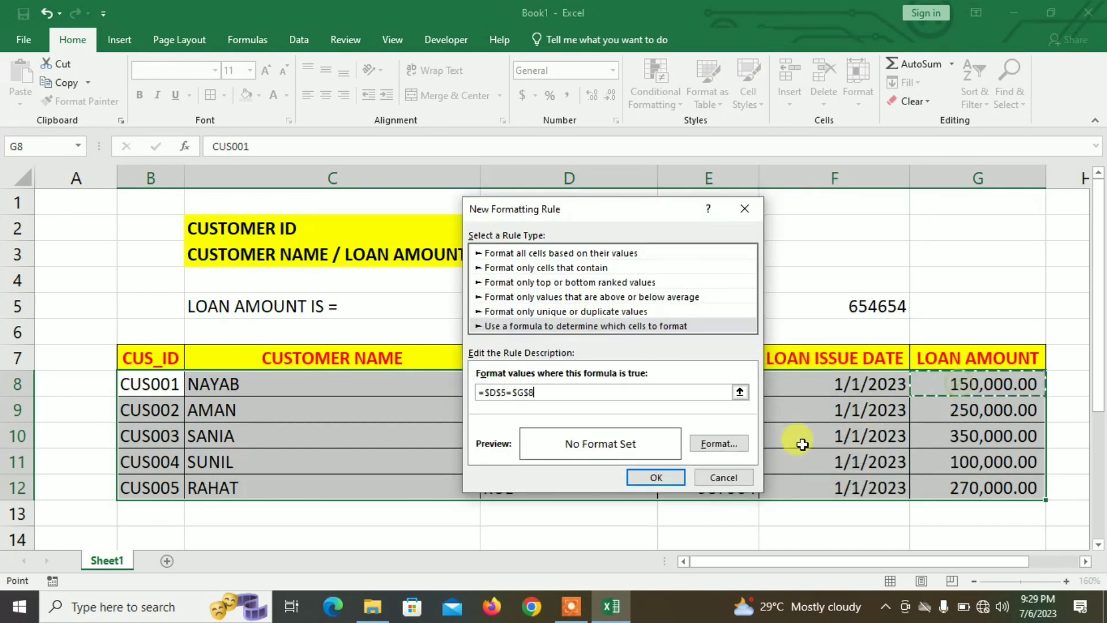
{"action": "left_click", "coordinate": [529, 392]}
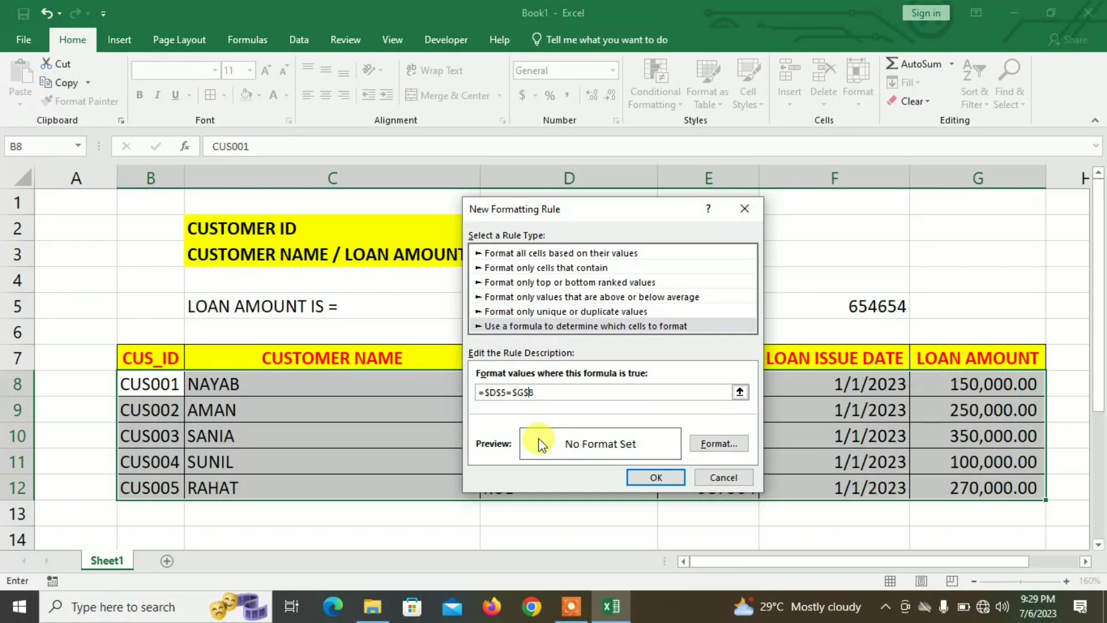
{"action": "key", "text": "BackSpace"}
- Set the background fill of the loan-amount rule to the standard red
{"action": "left_click", "coordinate": [731, 445]}
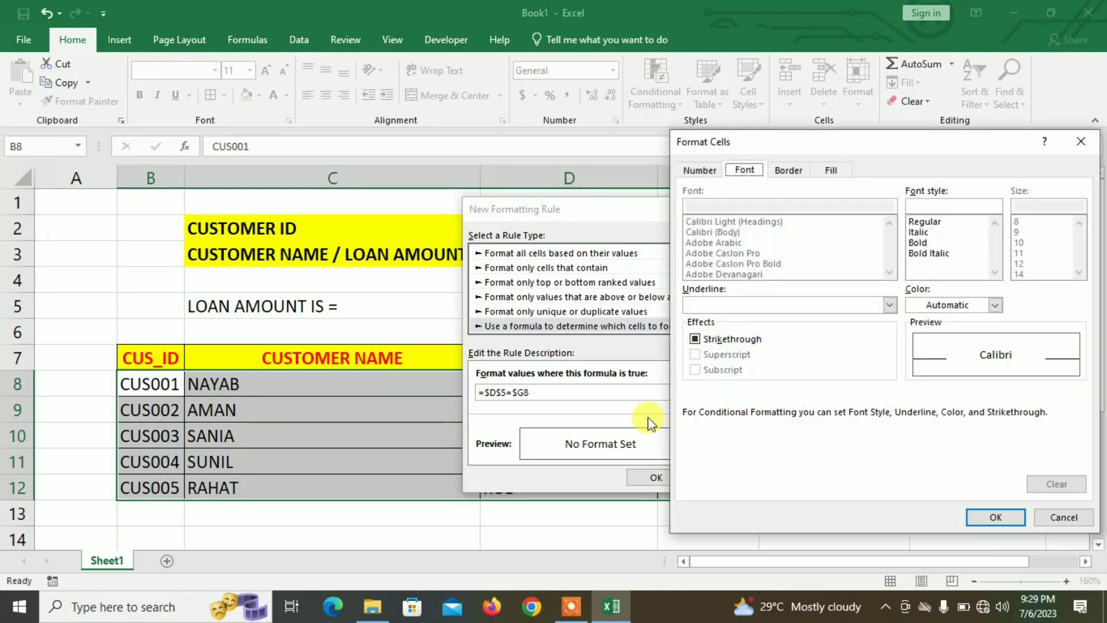
{"action": "left_click", "coordinate": [830, 170]}
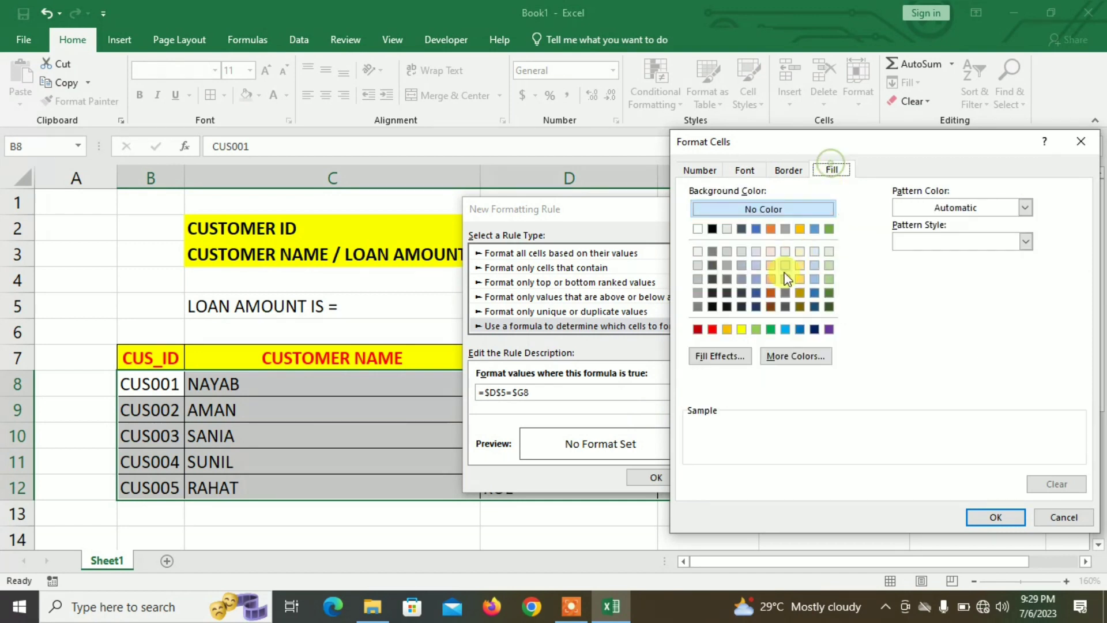
{"action": "left_click", "coordinate": [712, 330]}
- Set the loan-amount rule's font to bold white and accept the cell format
{"action": "left_click", "coordinate": [744, 170]}
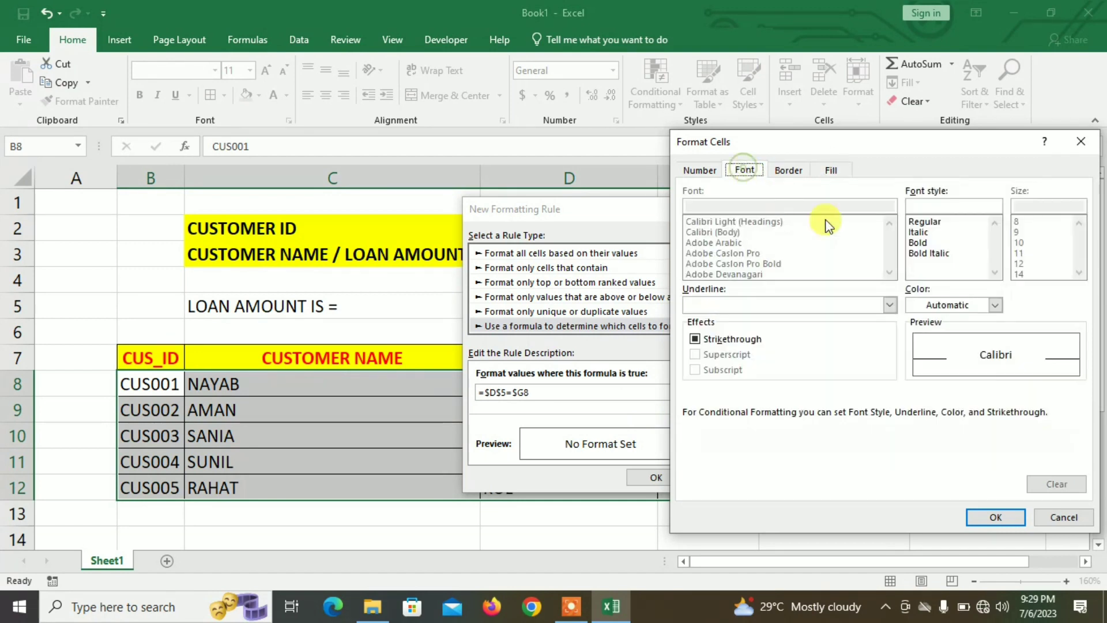
{"action": "left_click", "coordinate": [917, 243]}
{"action": "left_click", "coordinate": [939, 305]}
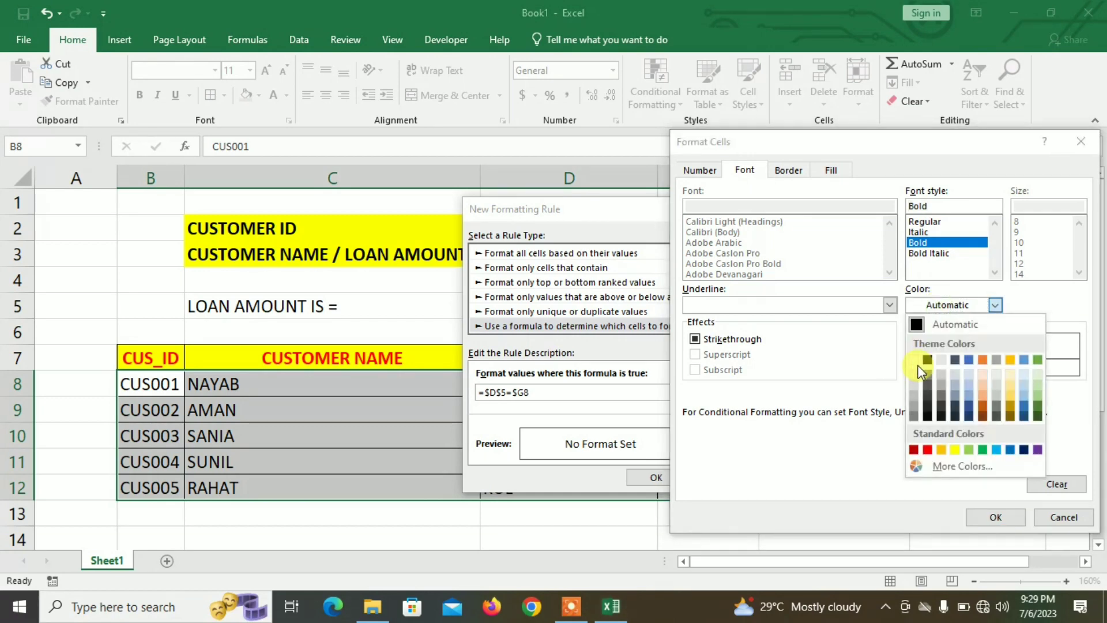
{"action": "left_click", "coordinate": [916, 367]}
{"action": "left_click", "coordinate": [988, 517]}
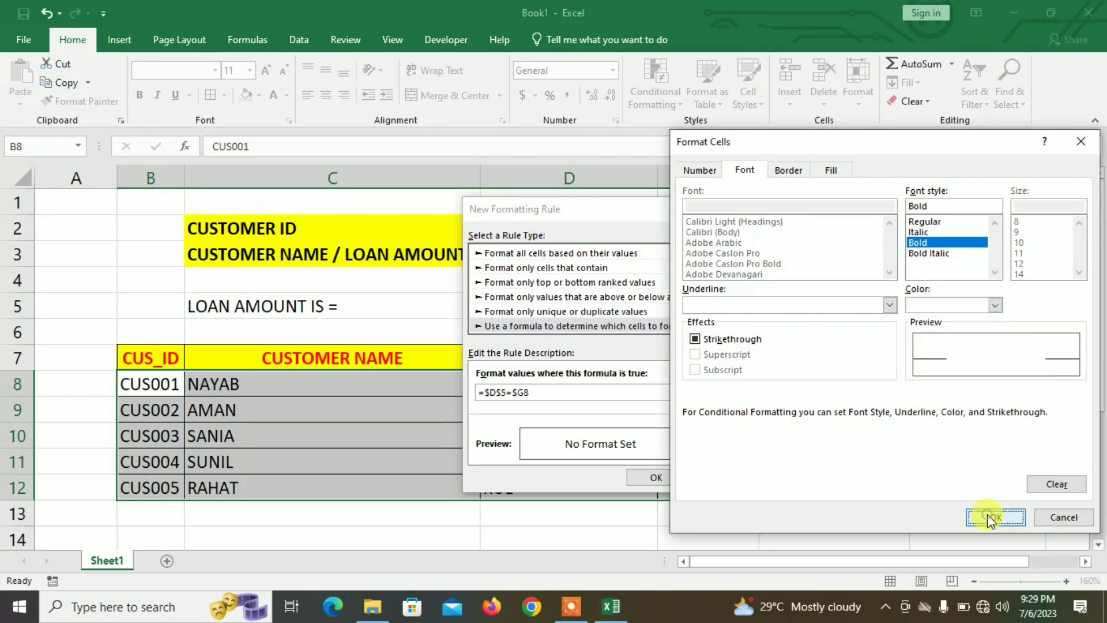
- Create the loan-amount highlighting rule and switch the lookup field in D3 to CUSTOMER NAME
{"action": "left_click", "coordinate": [651, 474]}
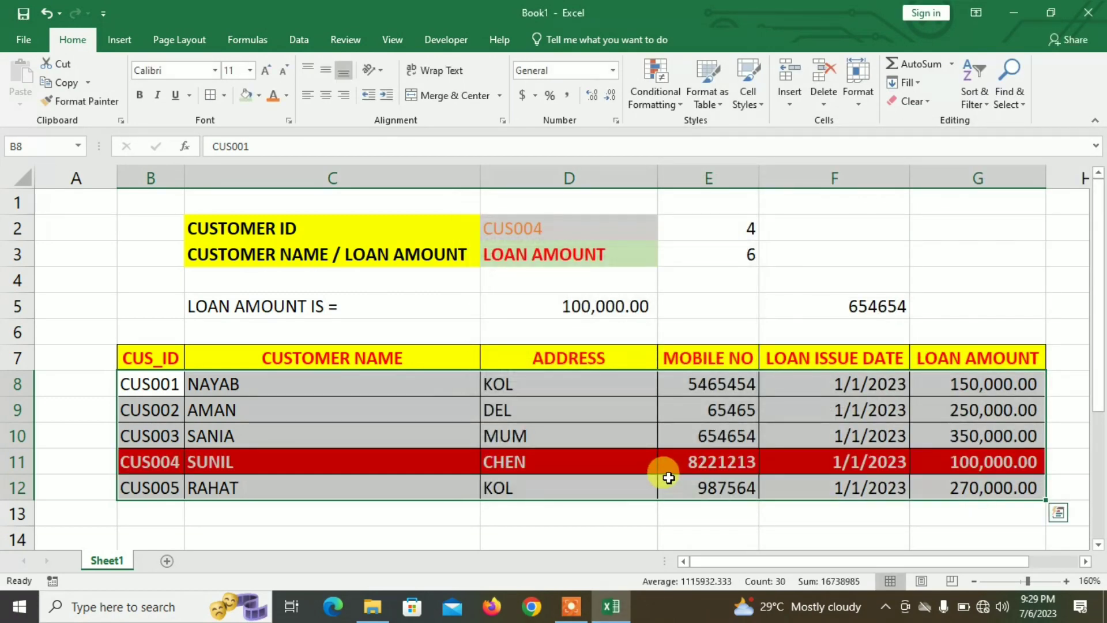
{"action": "left_click", "coordinate": [617, 257]}
{"action": "left_click", "coordinate": [664, 259]}
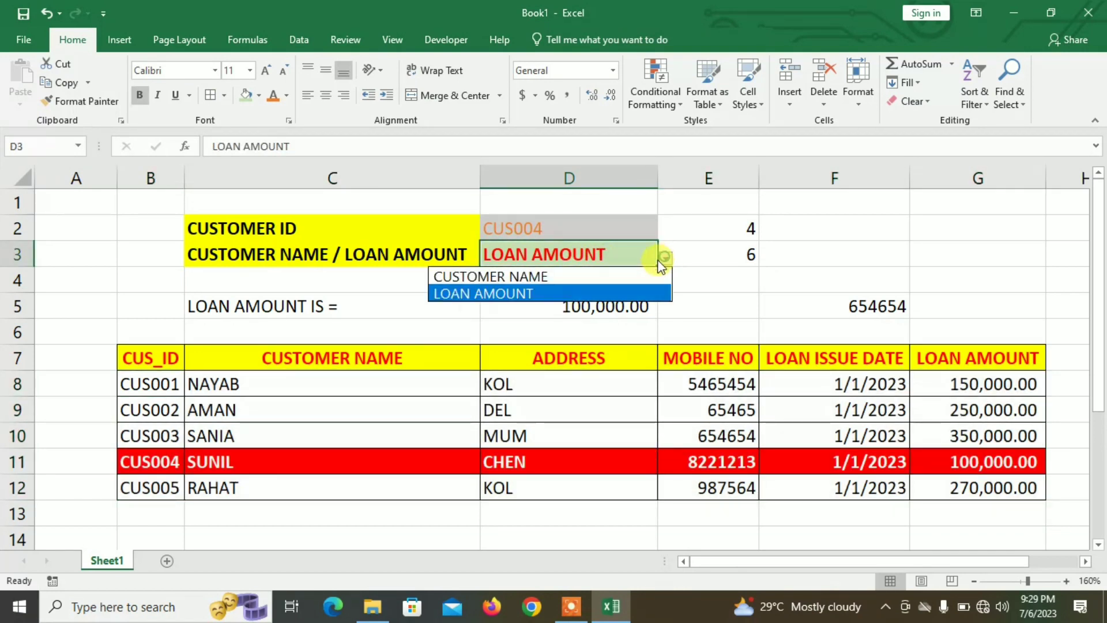
{"action": "left_click", "coordinate": [594, 274]}
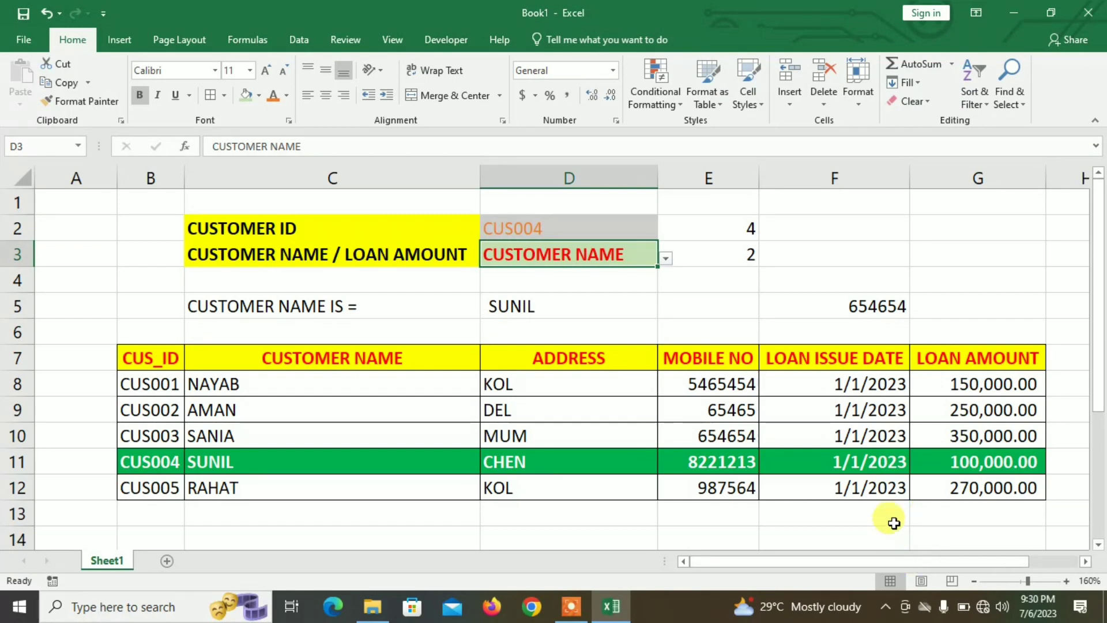
- Choose the second customer's ID in D2 to test the row highlighting by customer name
{"action": "left_click", "coordinate": [607, 233]}
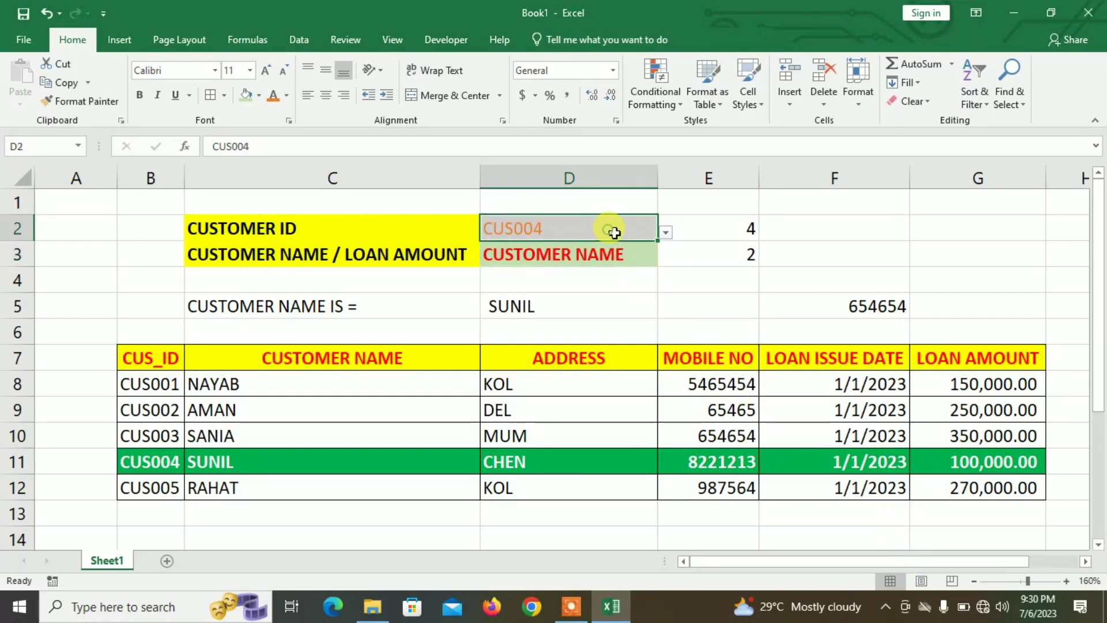
{"action": "left_click", "coordinate": [664, 232]}
{"action": "left_click", "coordinate": [601, 269]}
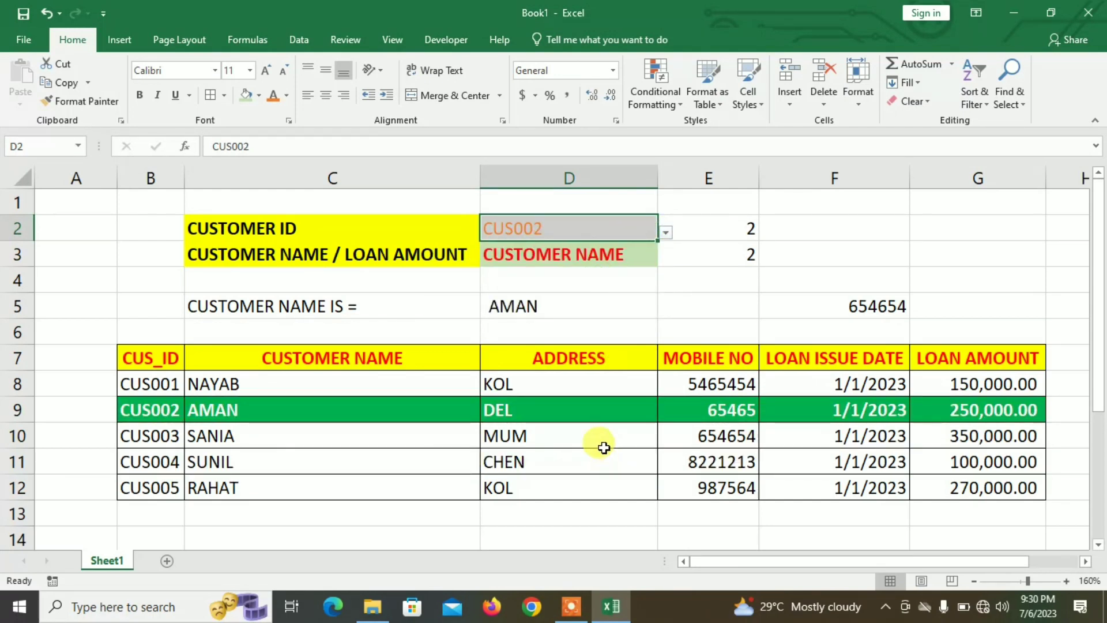
- Switch the lookup field in D3 to LOAN AMOUNT and choose the fourth customer's ID in D2
{"action": "left_click", "coordinate": [611, 254]}
{"action": "left_click", "coordinate": [665, 258]}
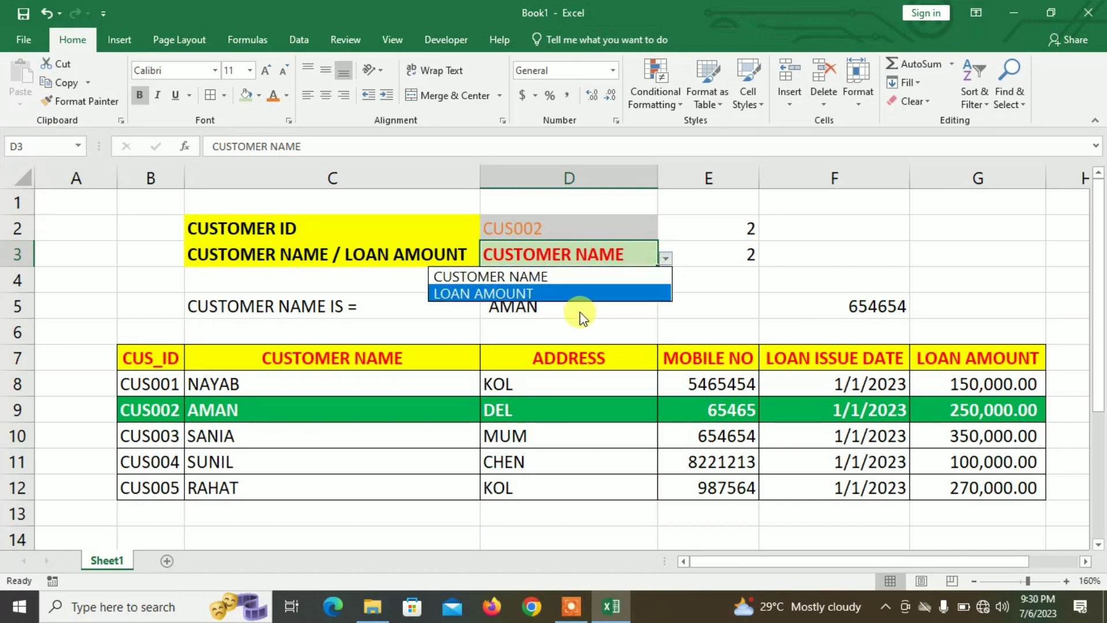
{"action": "left_click", "coordinate": [573, 296]}
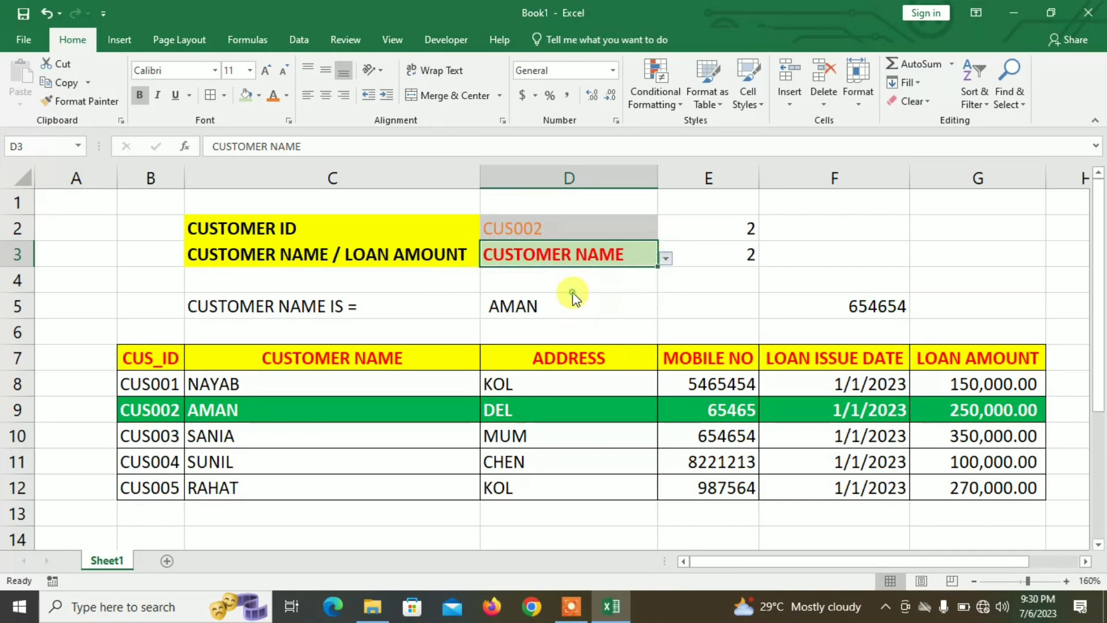
{"action": "left_click", "coordinate": [567, 233]}
{"action": "left_click", "coordinate": [665, 232]}
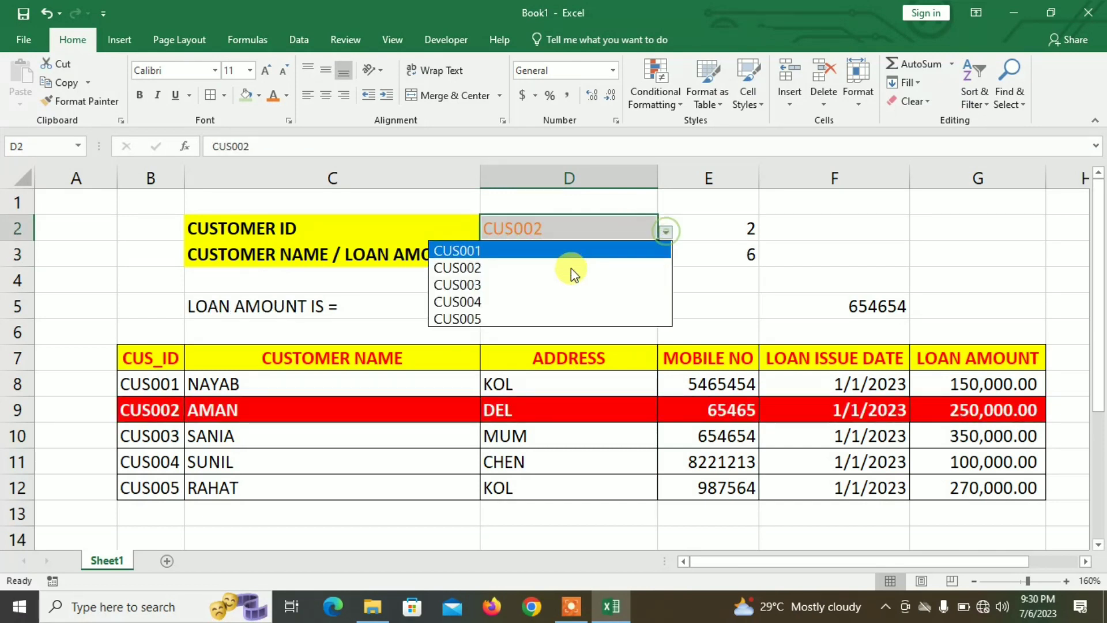
{"action": "left_click", "coordinate": [552, 304]}
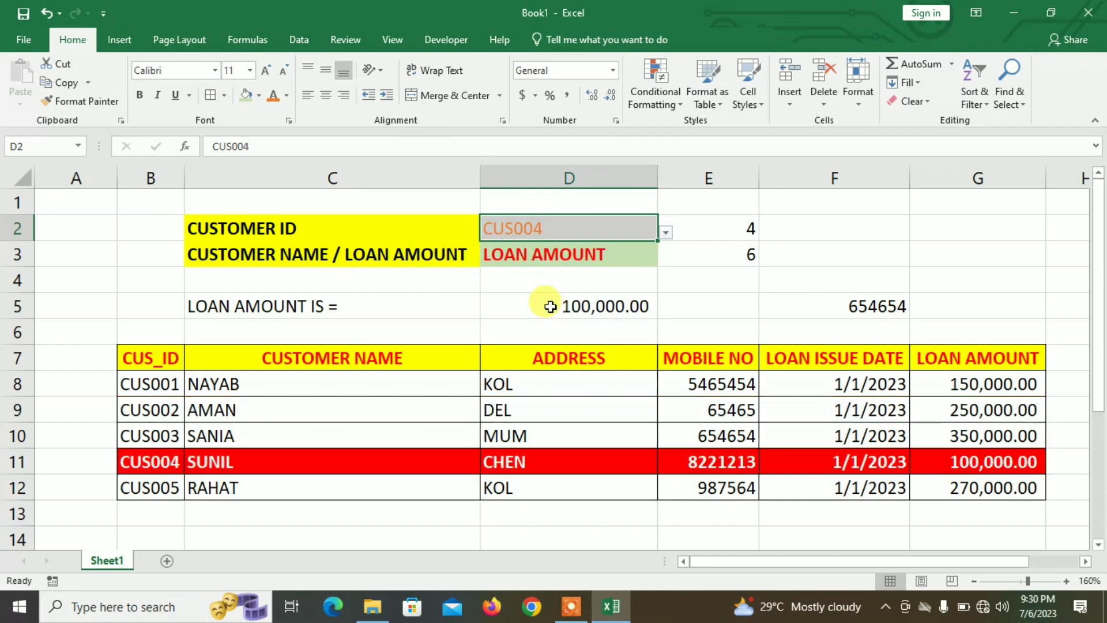
- Fill the result label cell C5 with light orange and the result value cell D5 with light gold
{"action": "left_click", "coordinate": [374, 306]}
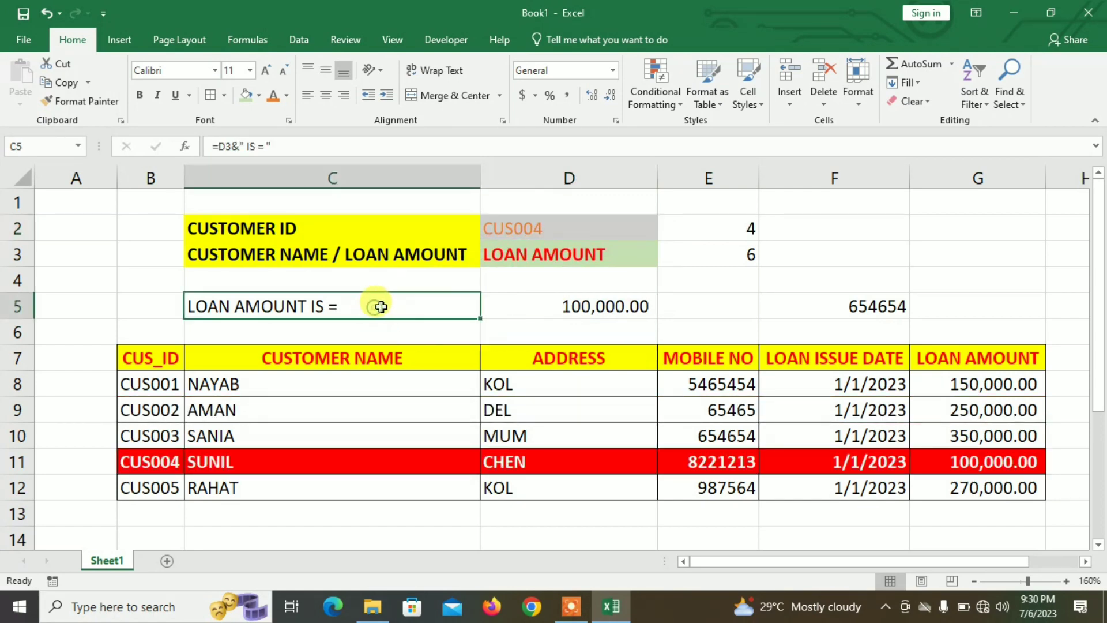
{"action": "left_click", "coordinate": [259, 97]}
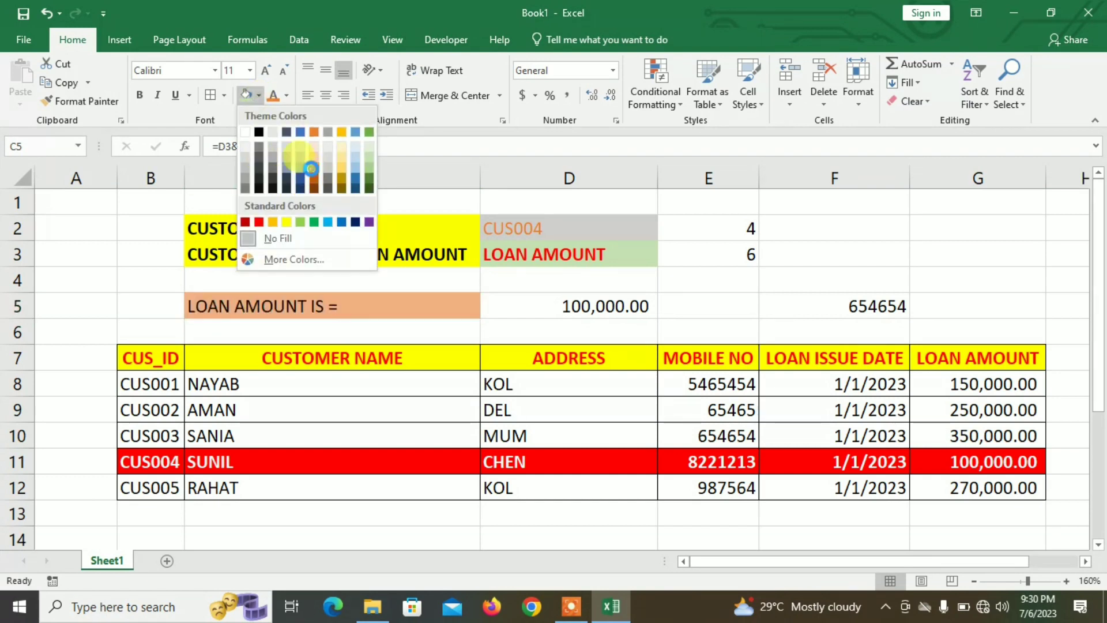
{"action": "left_click", "coordinate": [312, 169]}
{"action": "left_click", "coordinate": [545, 310]}
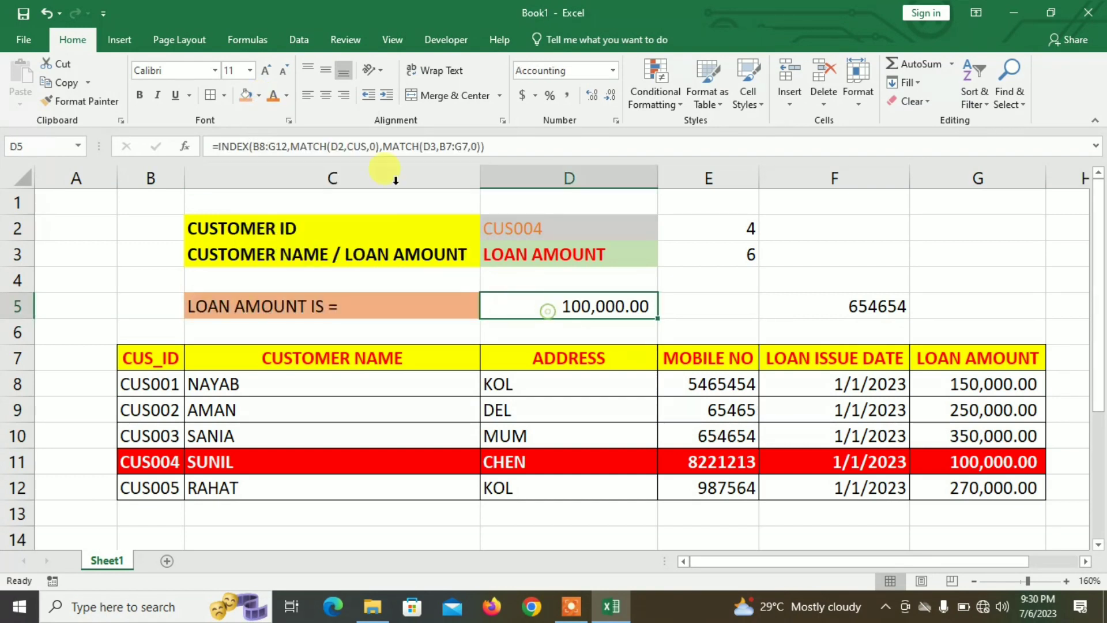
{"action": "left_click", "coordinate": [259, 98]}
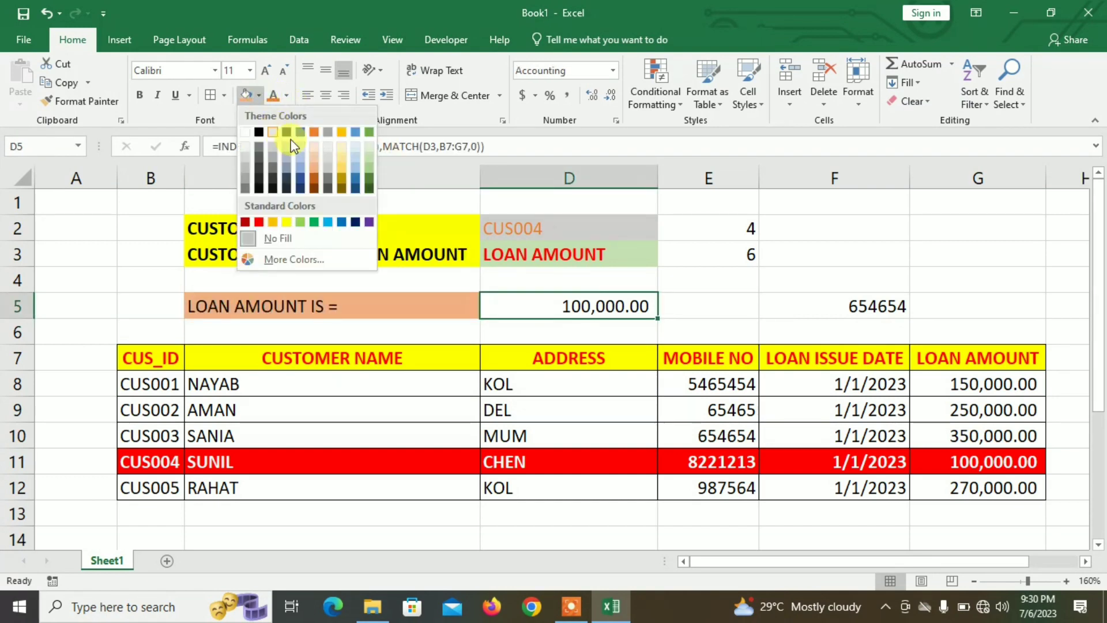
{"action": "left_click", "coordinate": [341, 168]}
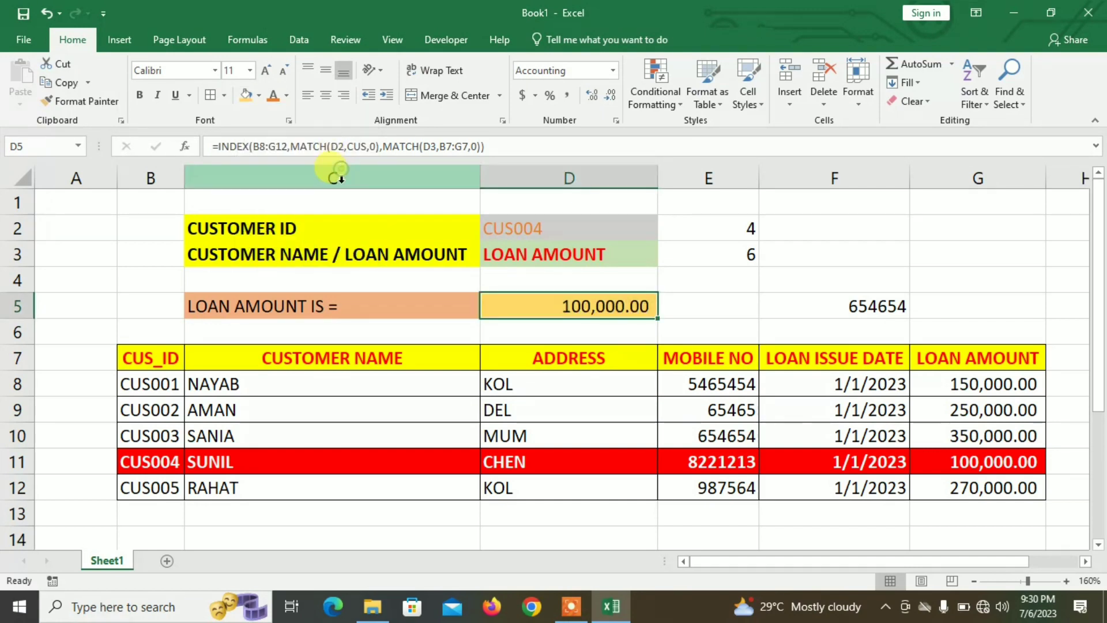
- Examine the INDEX formula in F5, the MATCH formulas in E2 and E3, and the combined formula in D5
{"action": "left_click", "coordinate": [733, 310]}
{"action": "left_click", "coordinate": [852, 303]}
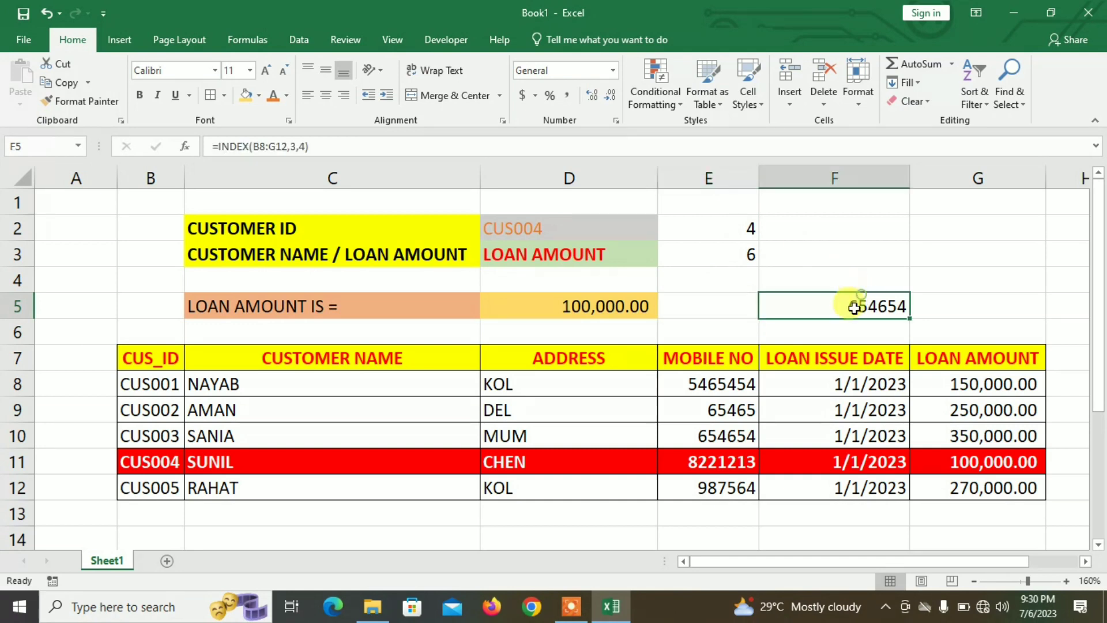
{"action": "left_click", "coordinate": [739, 237]}
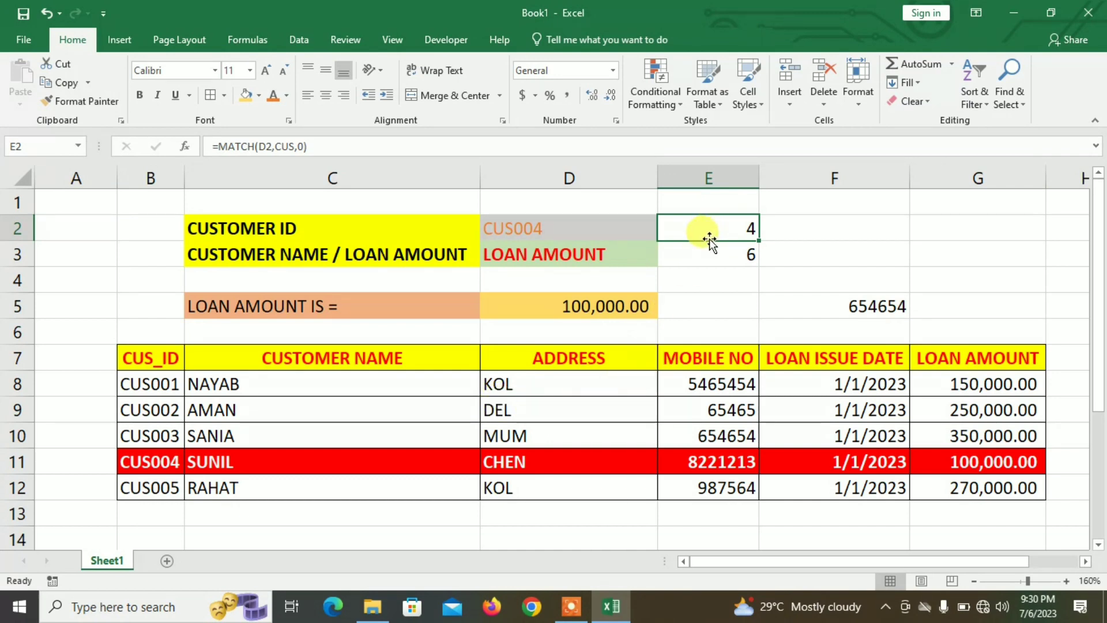
{"action": "left_click", "coordinate": [875, 311]}
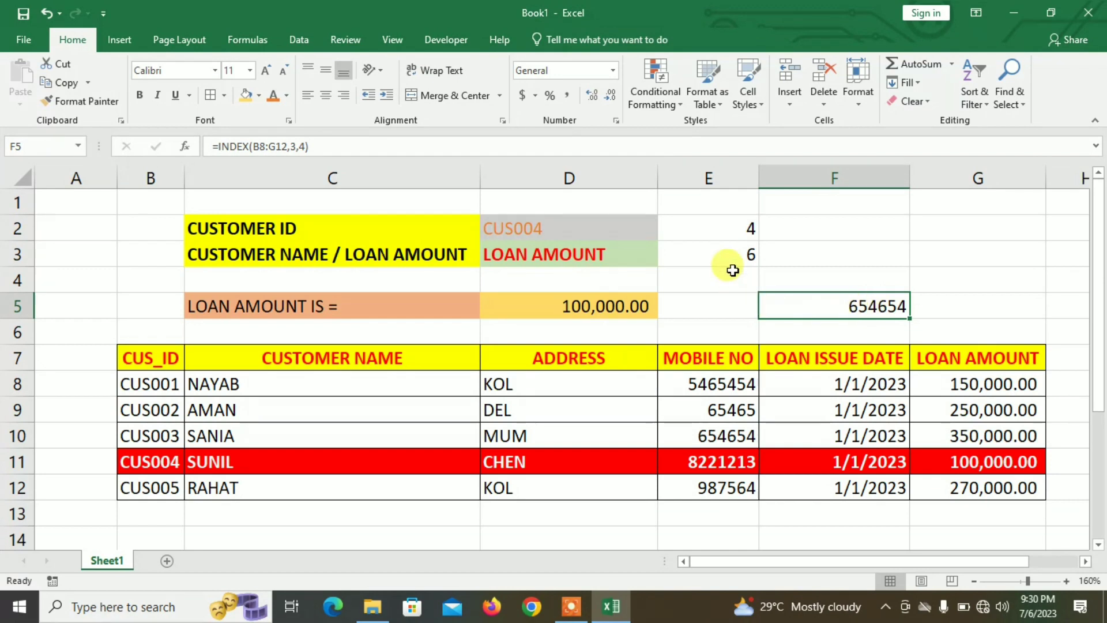
{"action": "left_click", "coordinate": [728, 227]}
{"action": "left_click", "coordinate": [729, 258]}
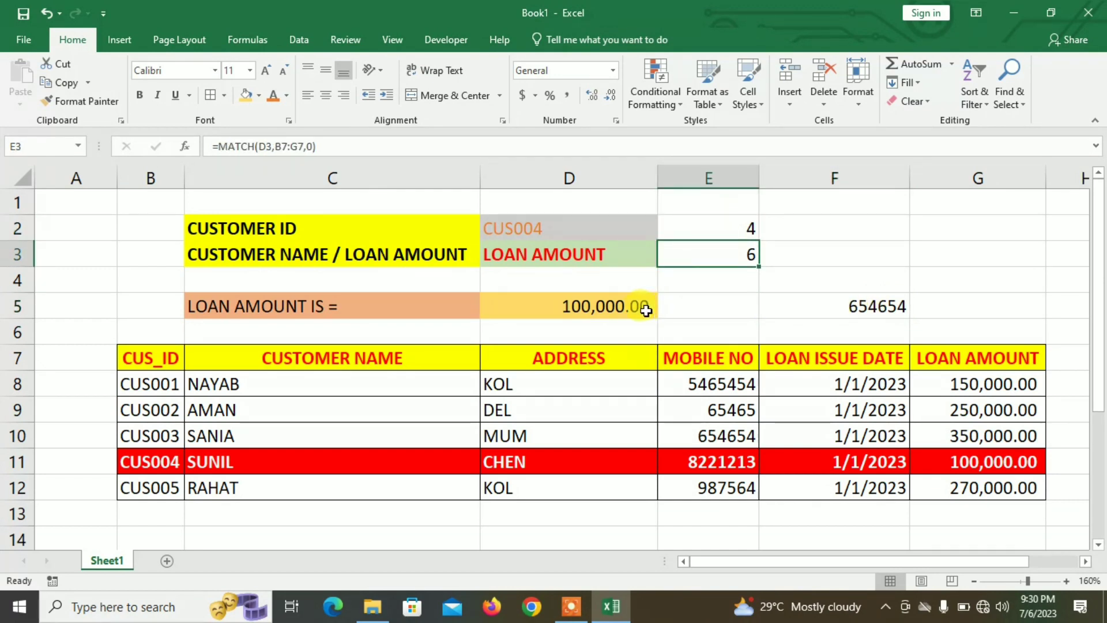
{"action": "left_click", "coordinate": [625, 307]}
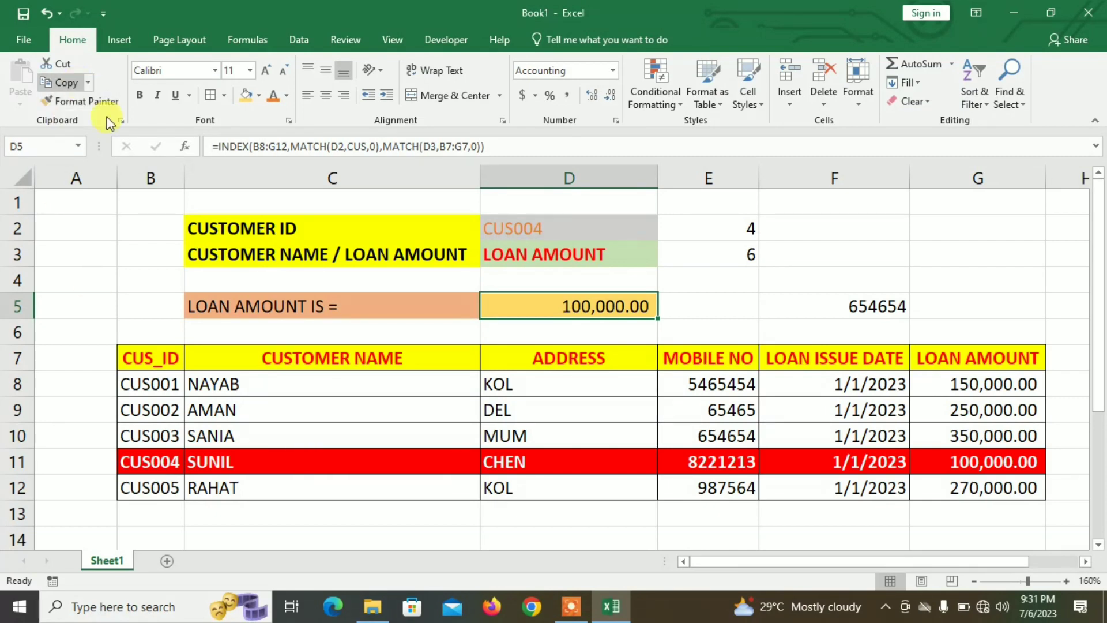
- Insert a WordArt object on the sheet in the orange filled and outlined style of the first row
{"action": "left_click", "coordinate": [119, 39]}
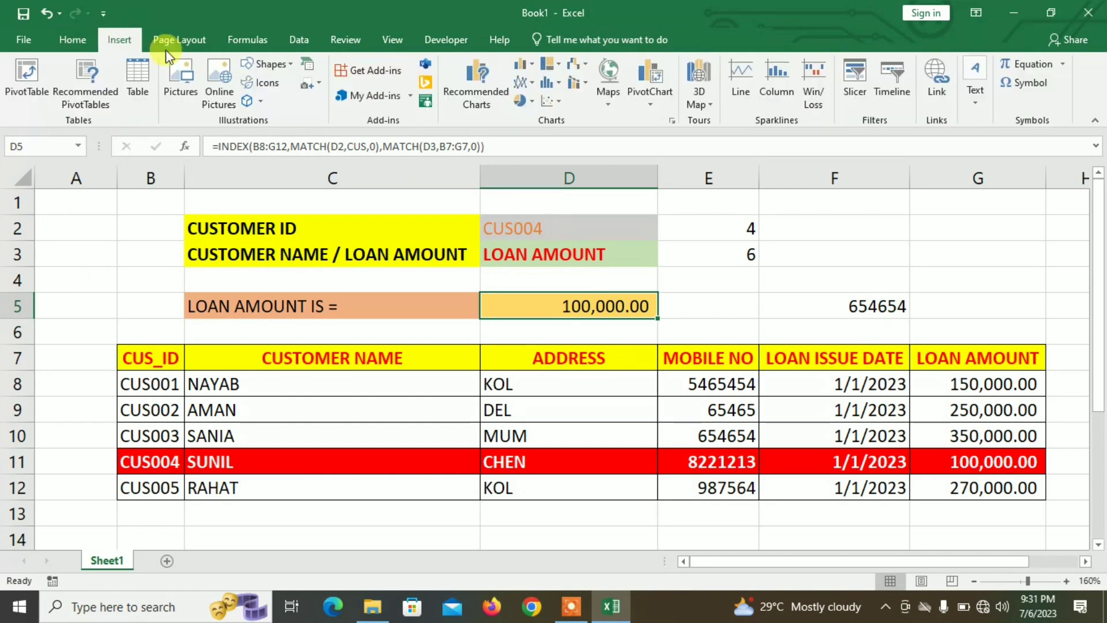
{"action": "left_click", "coordinate": [977, 88]}
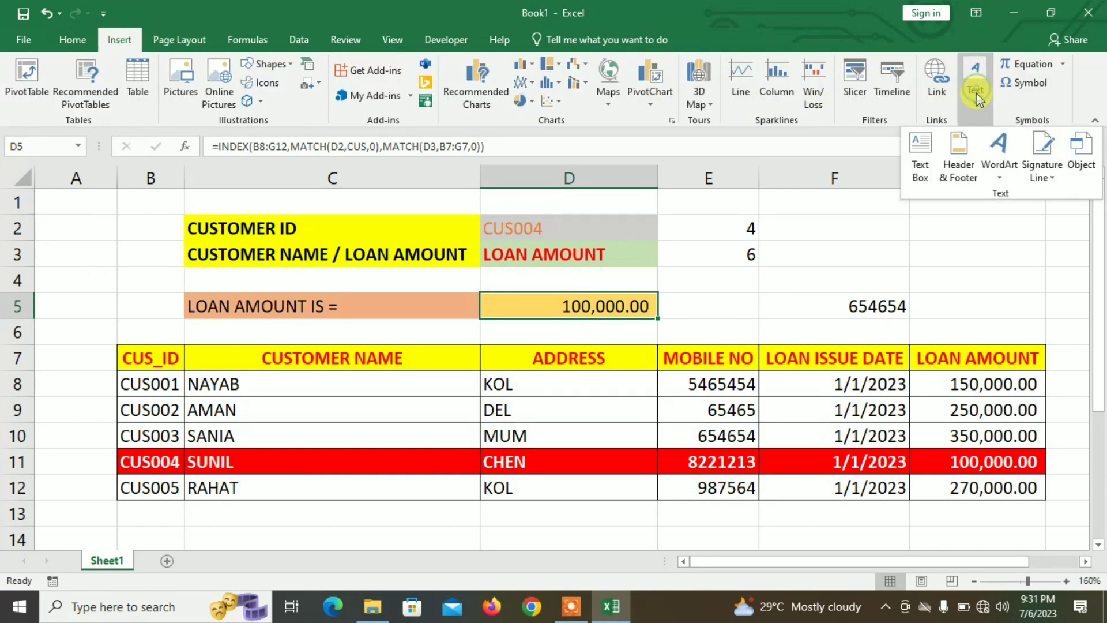
{"action": "left_click", "coordinate": [1001, 148]}
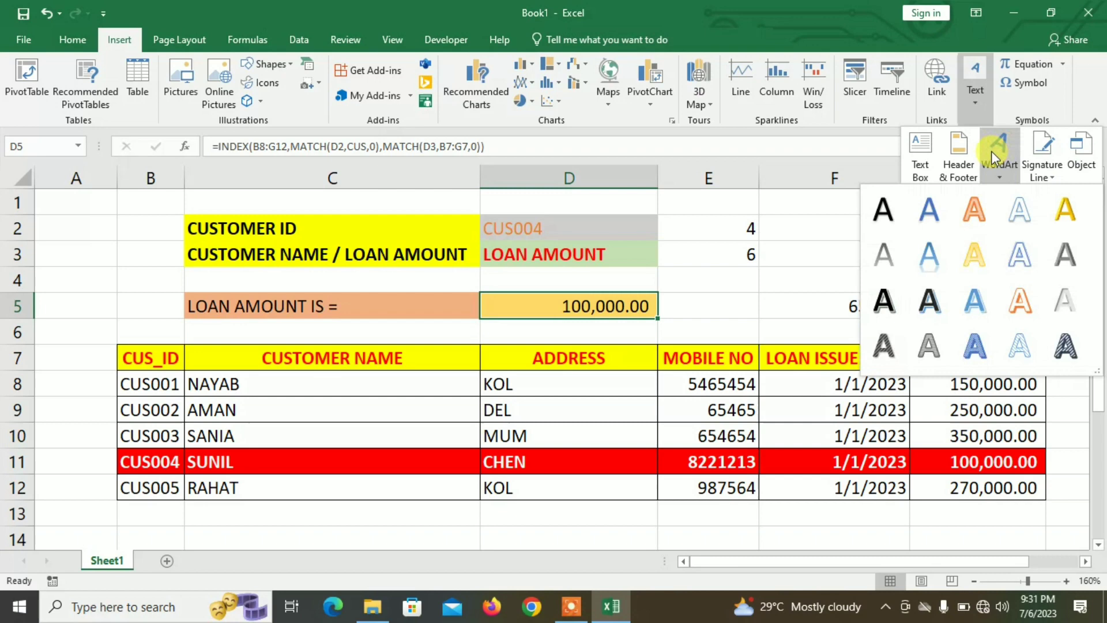
{"action": "left_click", "coordinate": [976, 211]}
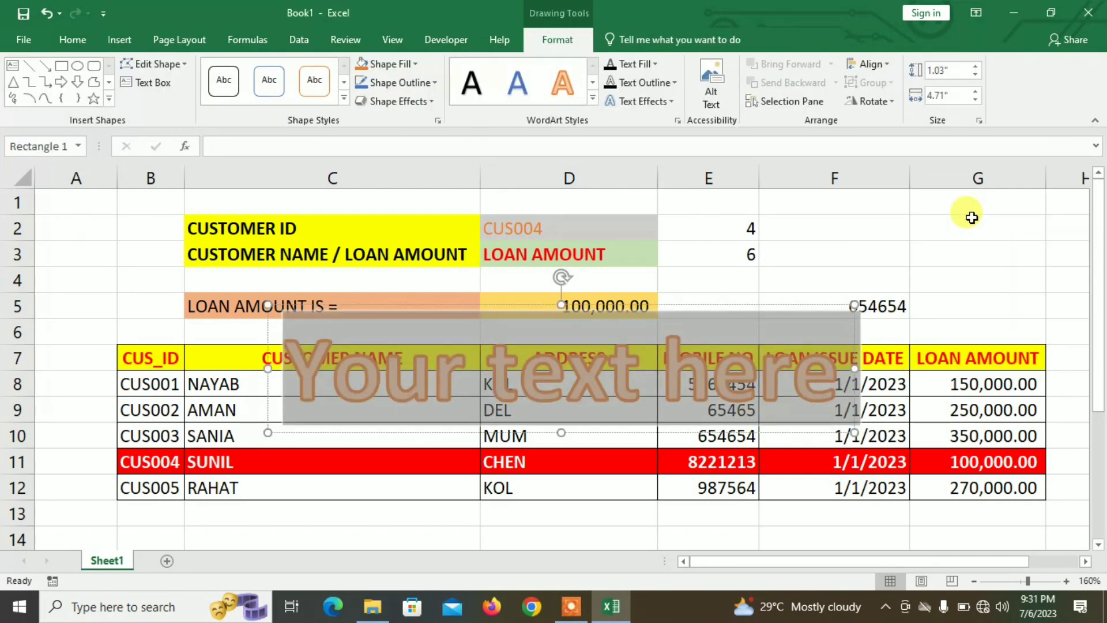
- Enter INDEX/MATCH FUNCTION as the WordArt's text
{"action": "type", "text": "INDEX"}
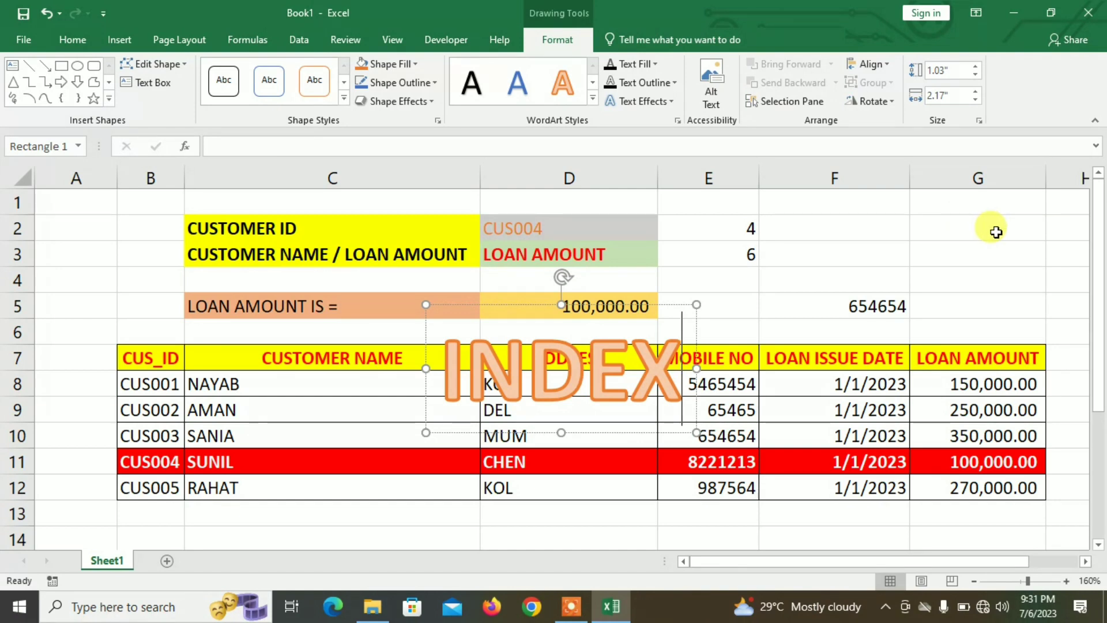
{"action": "type", "text": "/MATH"}
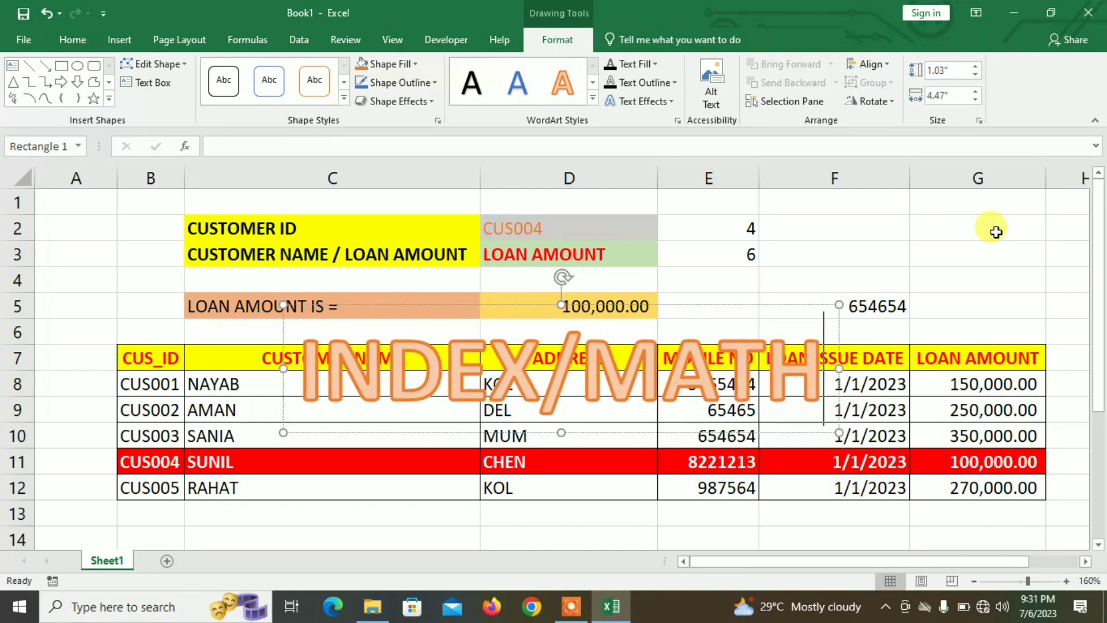
{"action": "key", "text": "BackSpace"}
{"action": "type", "text": "C"}
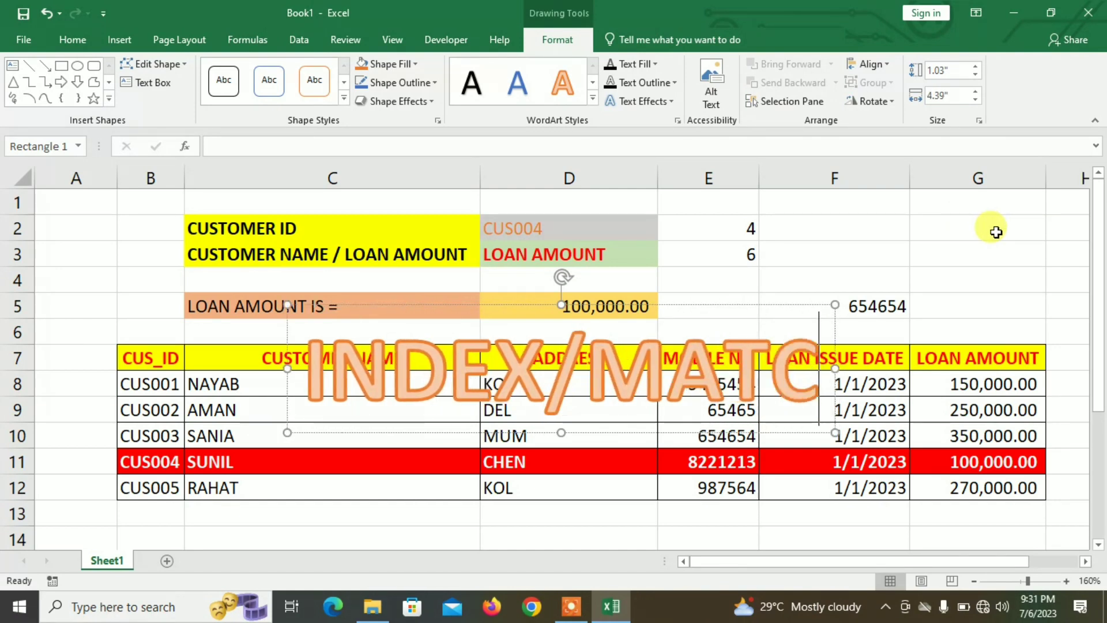
{"action": "type", "text": "HV"}
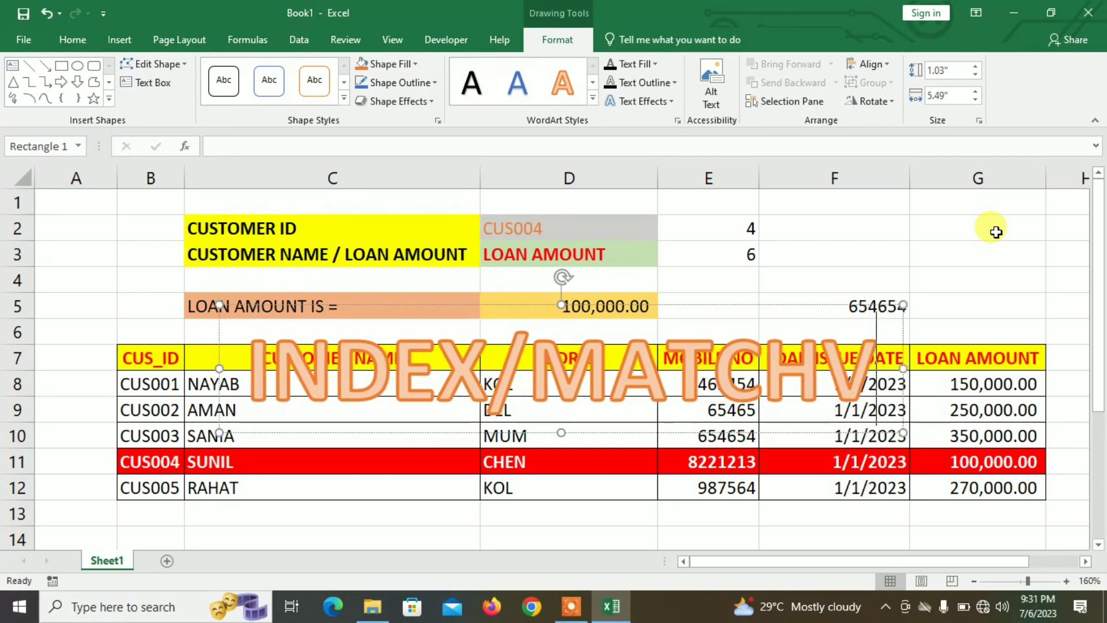
{"action": "key", "text": "BackSpace"}
{"action": "type", "text": "F"}
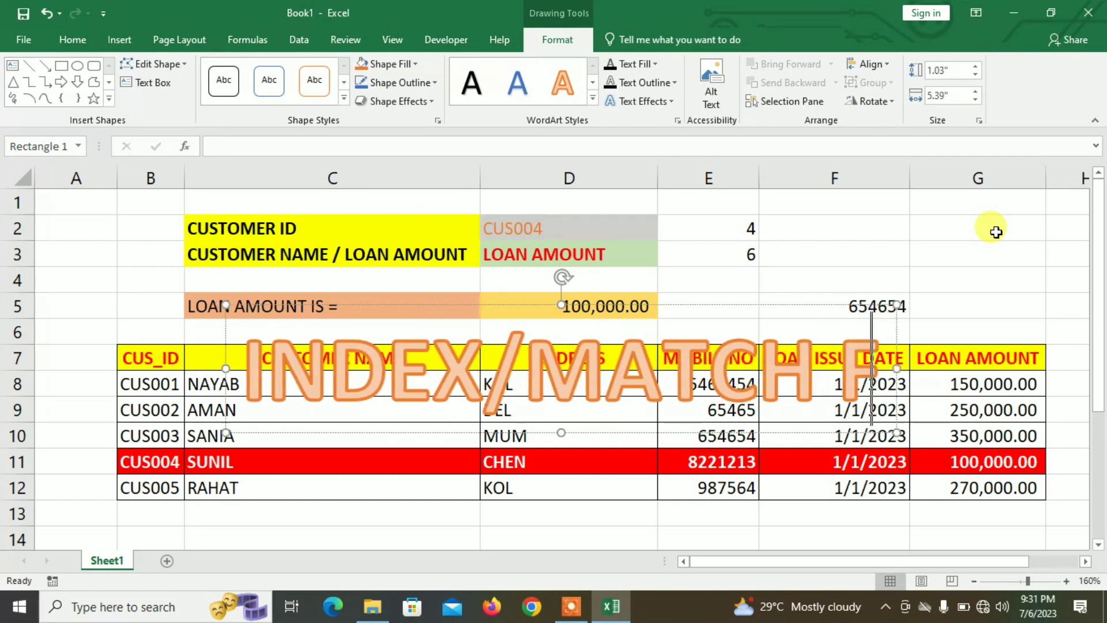
{"action": "type", "text": "UNCTION"}
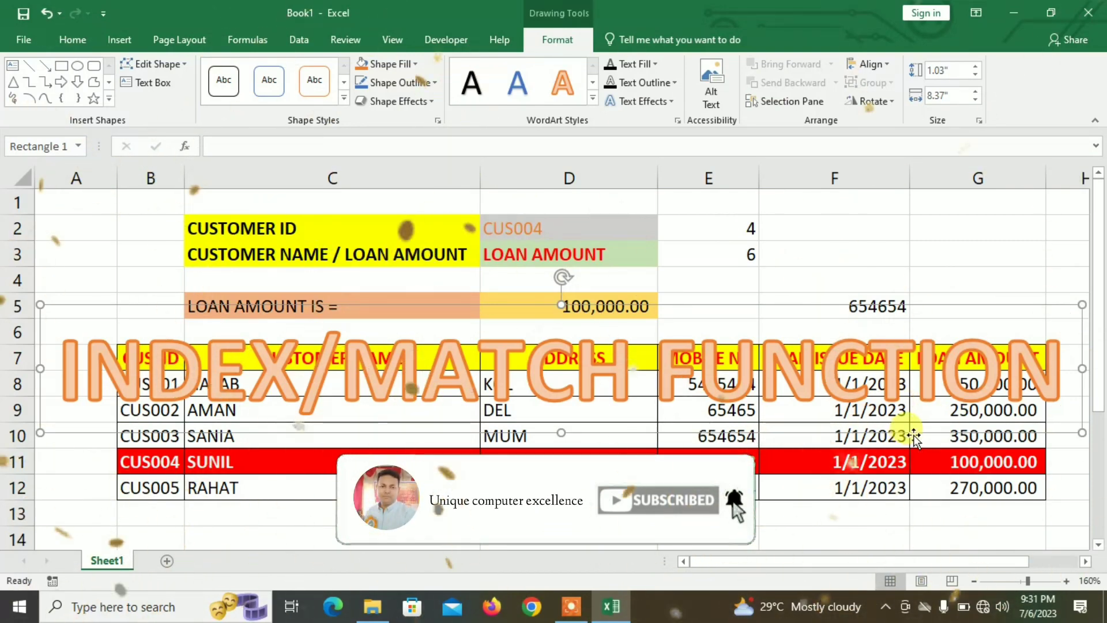
- Reduce the WordArt's font size until the object is about 4.44 inches wide and 0.58 inches high, then deselect it
{"action": "key", "text": "ctrl+shift+comma"}
{"action": "key", "text": "ctrl+shift+comma"}
{"action": "key", "text": "ctrl+shift+comma"}
{"action": "key", "text": "ctrl+shift+comma"}
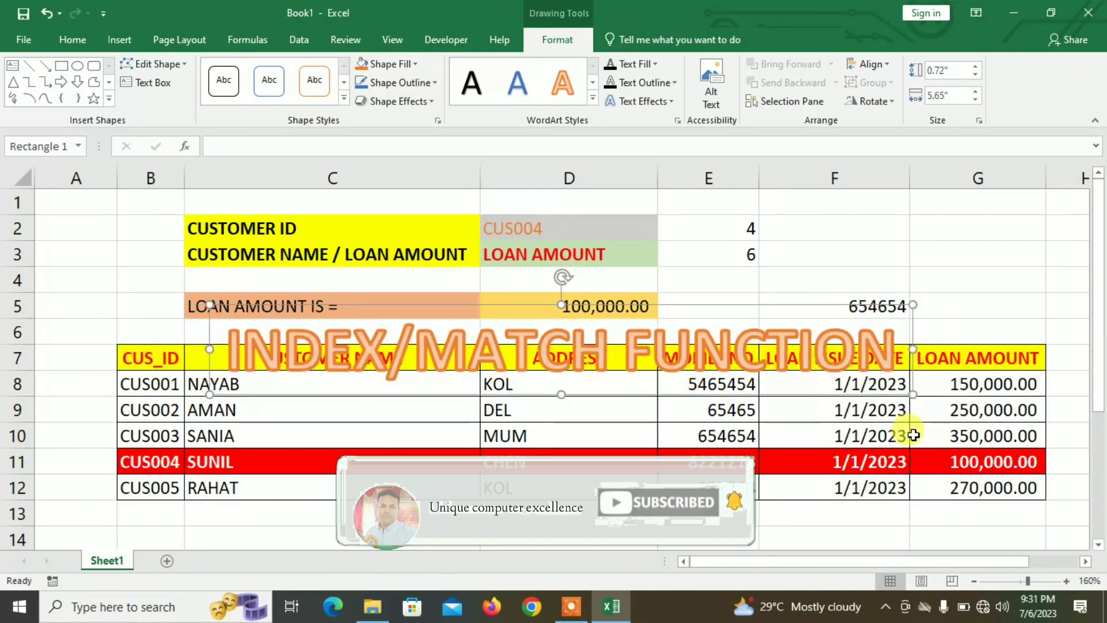
{"action": "left_click", "coordinate": [802, 517]}
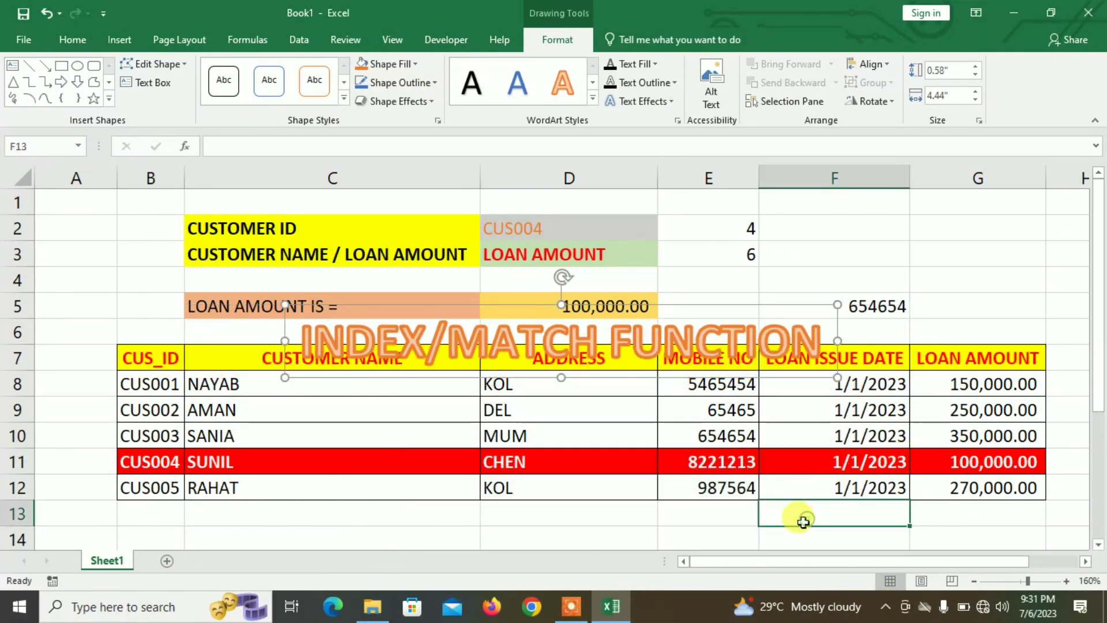
- Move the INDEX/MATCH FUNCTION WordArt below the table, to around row 14, and deselect it
{"action": "scroll", "coordinate": [803, 516], "scroll_direction": "down", "scroll_amount": 3}
{"action": "scroll", "coordinate": [744, 500], "scroll_direction": "down", "scroll_amount": 1}
{"action": "left_click", "coordinate": [600, 302]}
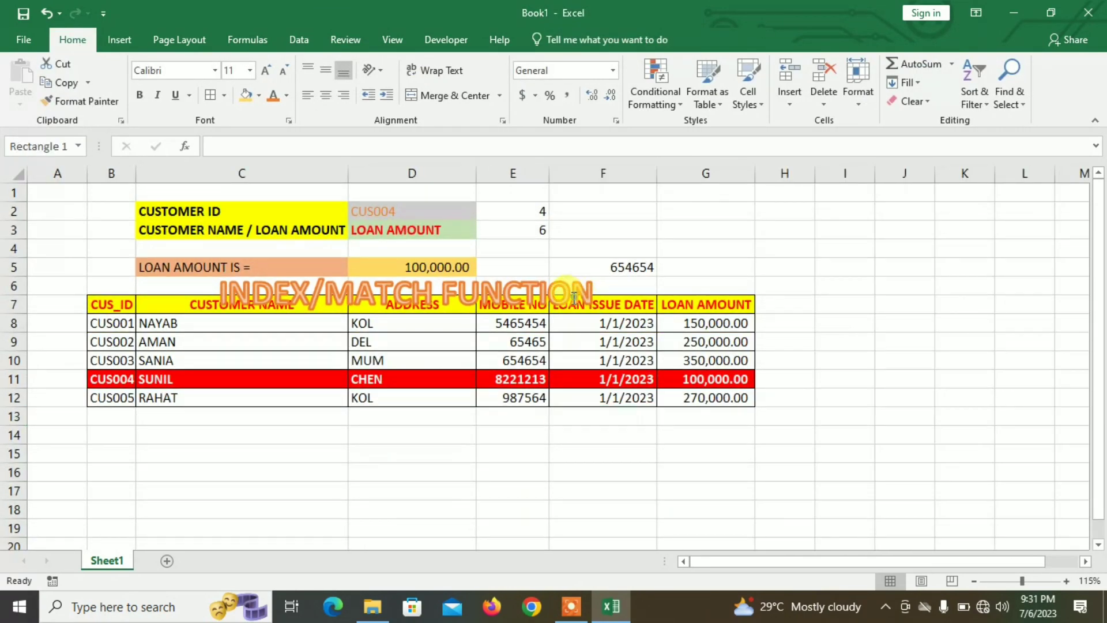
{"action": "left_click_drag", "start_coordinate": [552, 316], "coordinate": [550, 459]}
{"action": "left_click", "coordinate": [716, 480]}
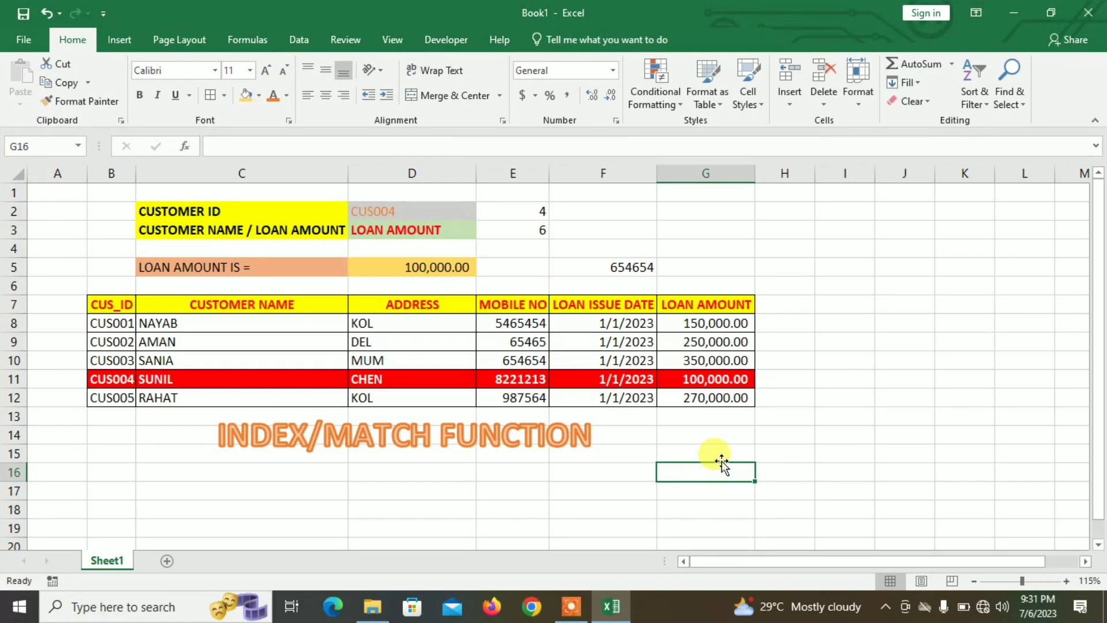